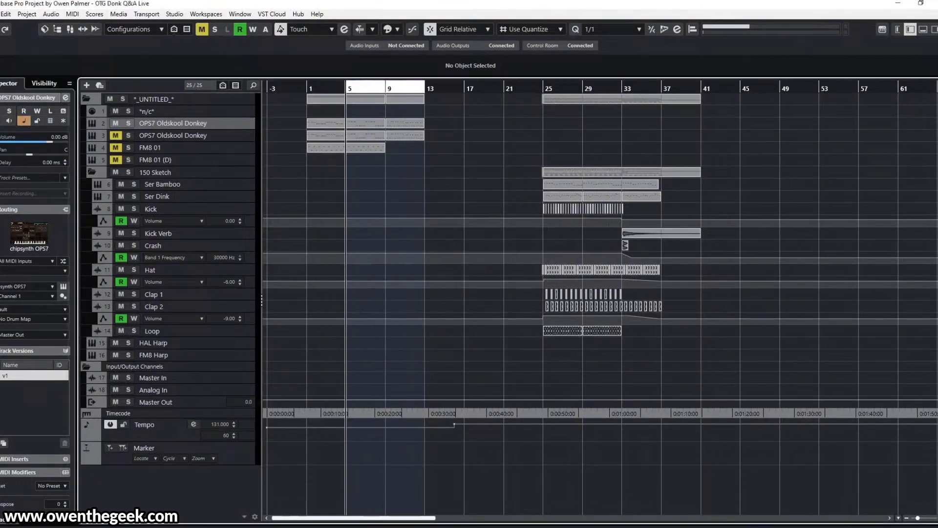
key(space)
key(e)
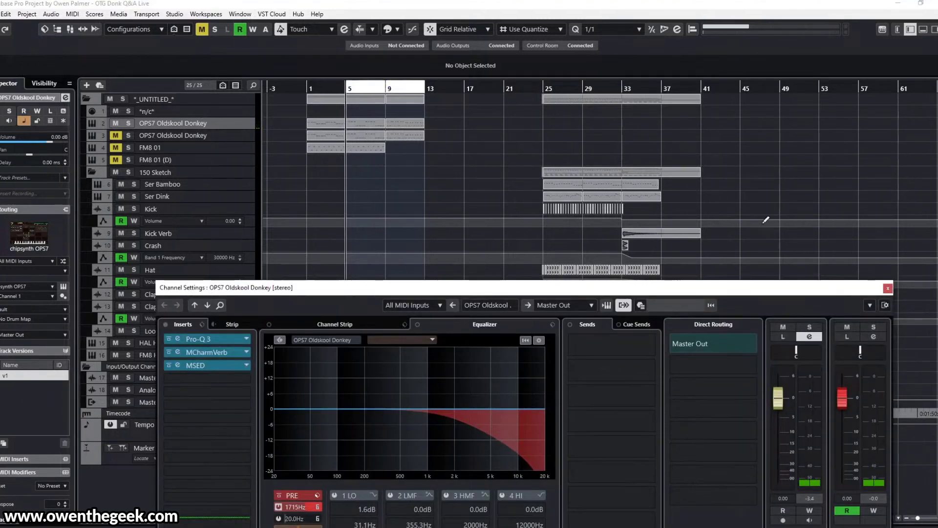
key(e)
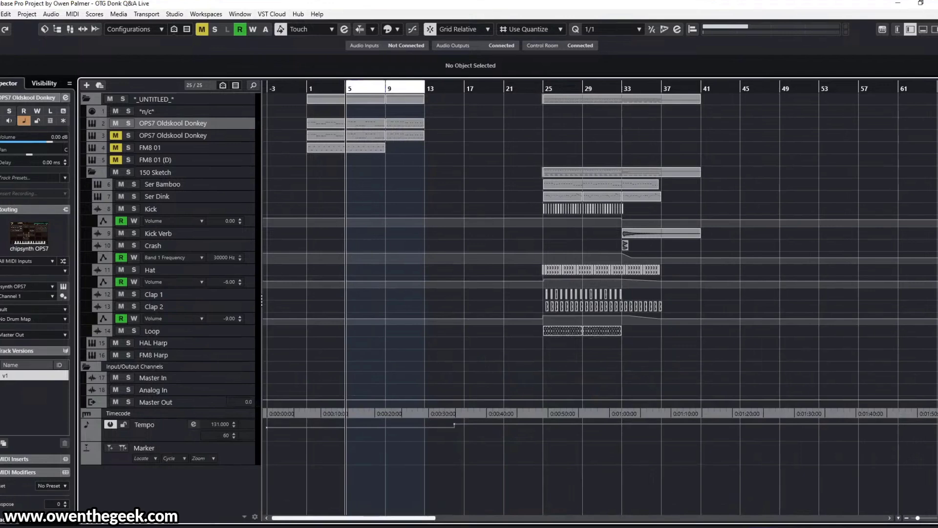
- Increase the track heights and open the instrument editor of the selected OPS7 Oldskool Donkey track
key(shift+h)
key(shift+h)
key(shift+h)
key(shift+h)
key(shift+h)
key(shift+e)
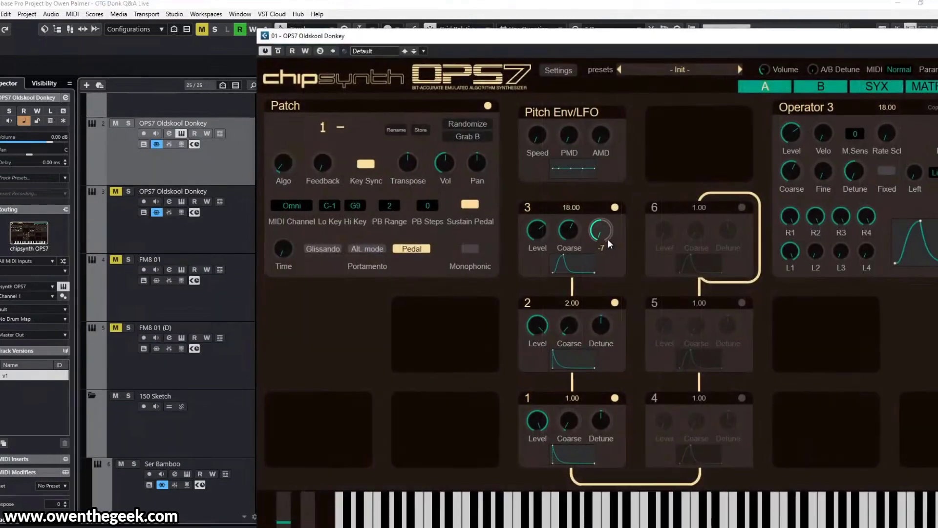
- Return operator 3's Detune to its centre position and reposition the synth window to reveal the operator detail controls
drag(603, 234, 603, 229)
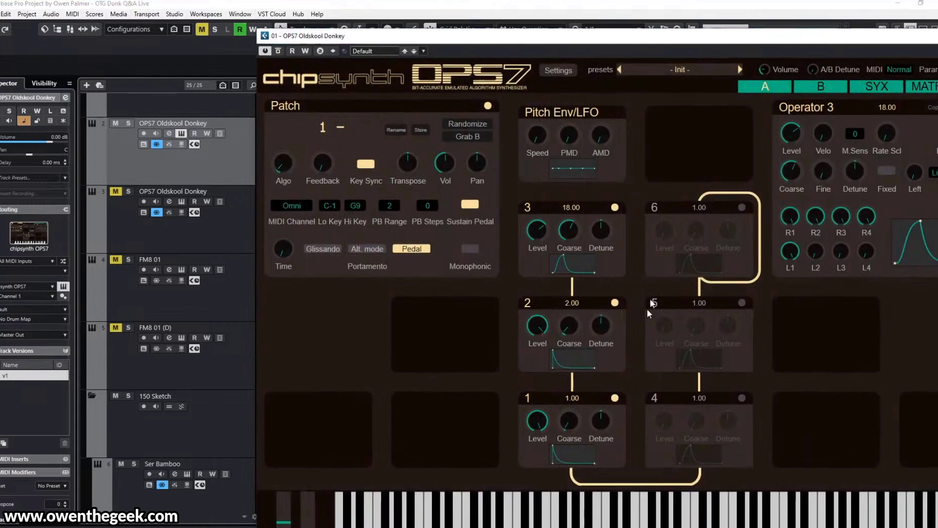
drag(690, 47, 626, 38)
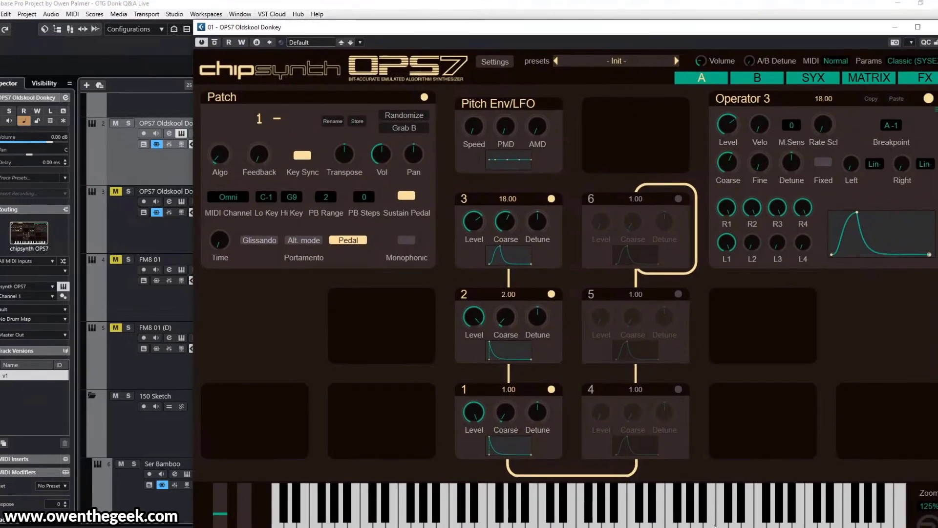
- Audition the patch, bring up operator 1's settings, and switch off operators 2 and 3 so that only operator 1 sounds
click(406, 524)
click(490, 391)
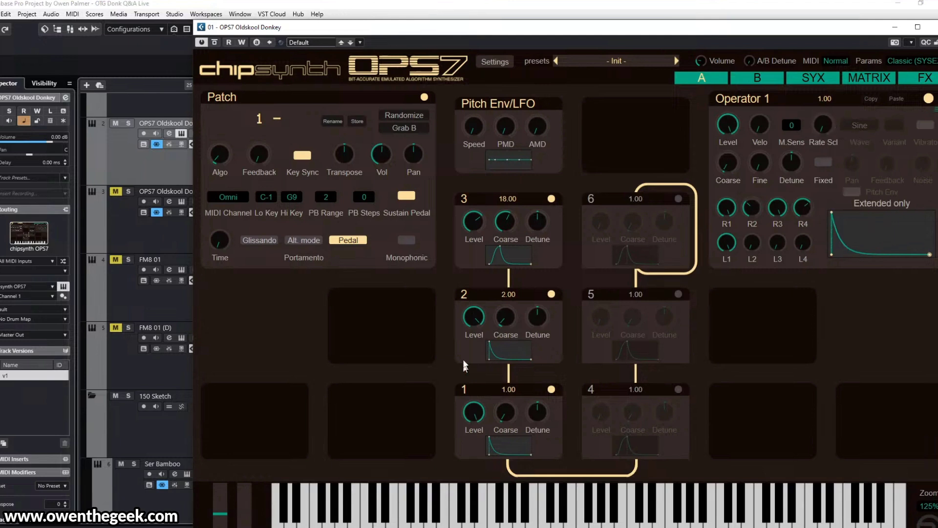
click(552, 294)
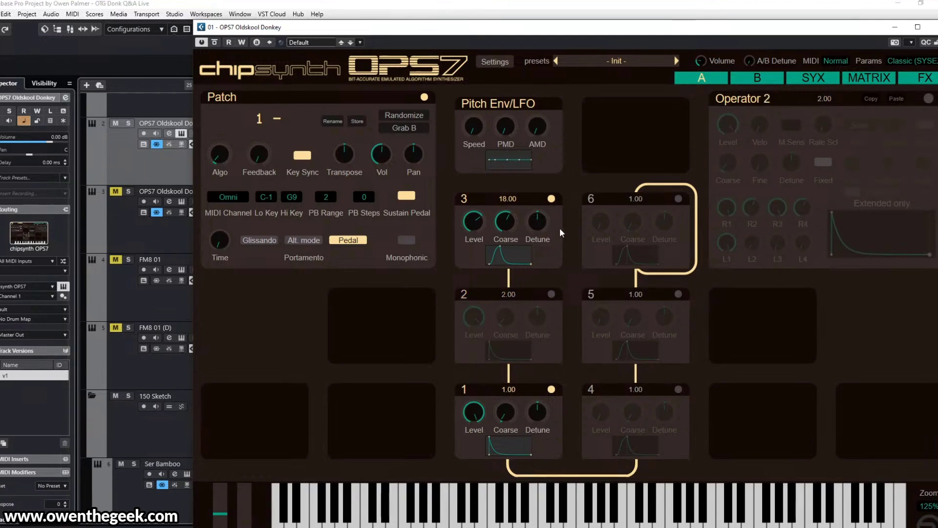
click(551, 199)
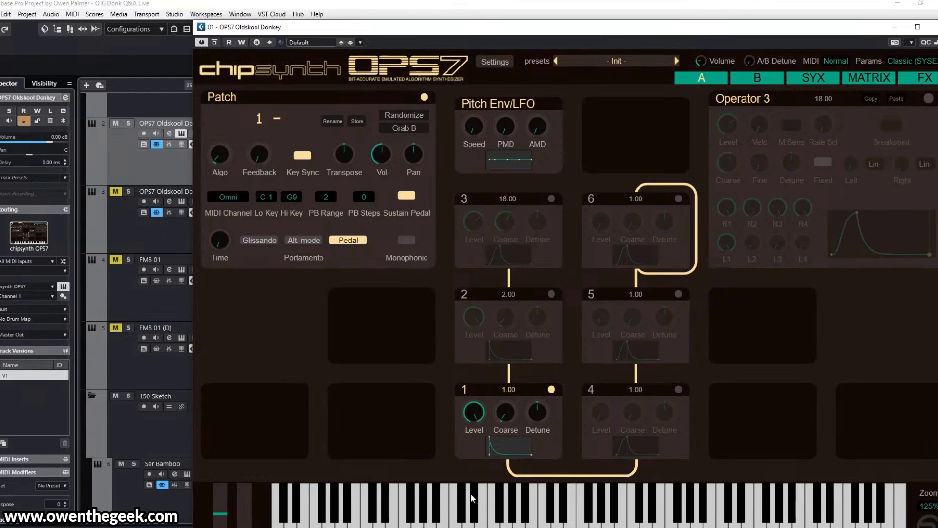
- Bypass the insert effects on the first OPS7 Oldskool Donkey track and reopen its synth editor
click(129, 170)
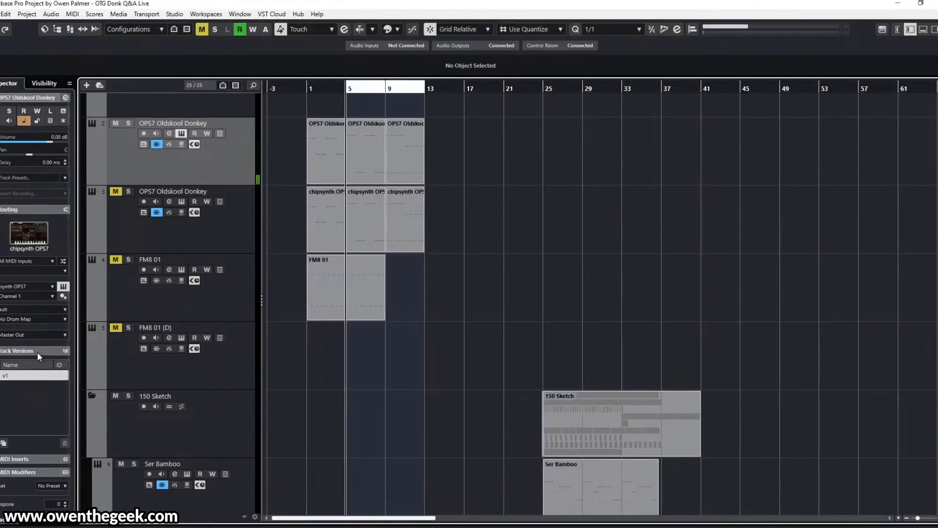
scroll(25, 497, down, 5)
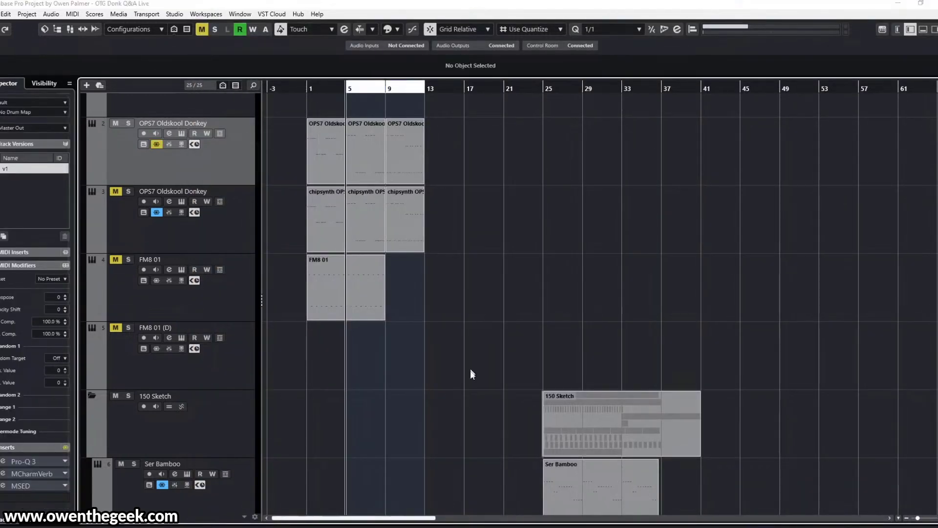
key(Return)
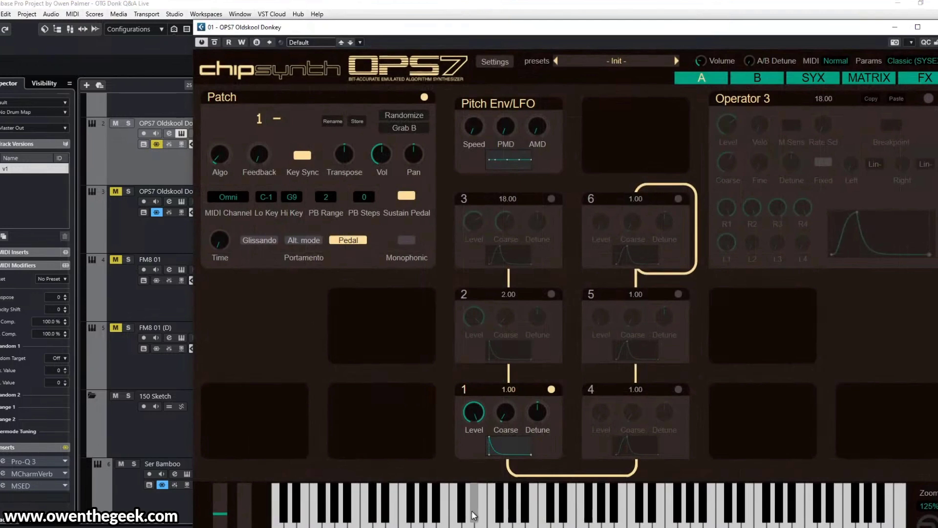
- Select operator 1, audition notes, and try its L2 envelope level at 99 before returning it to 0
click(620, 515)
click(525, 393)
click(493, 513)
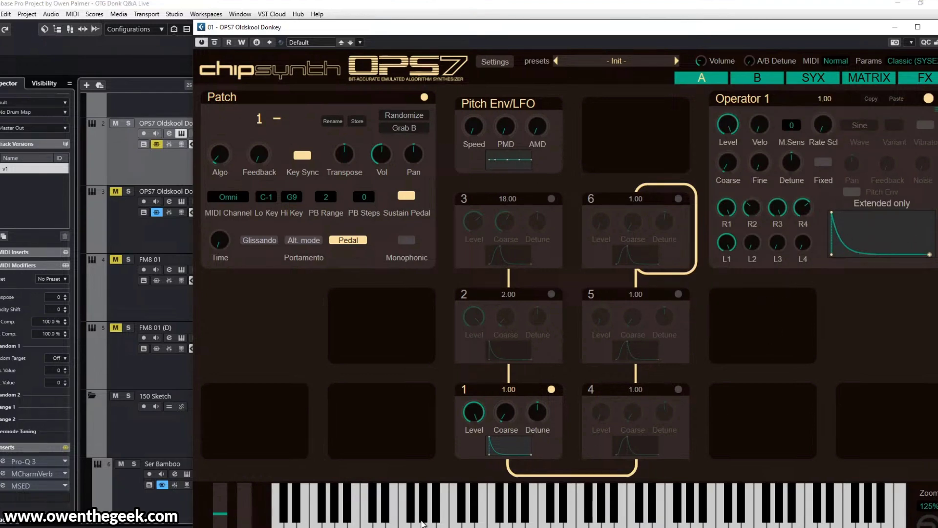
drag(754, 253, 765, 82)
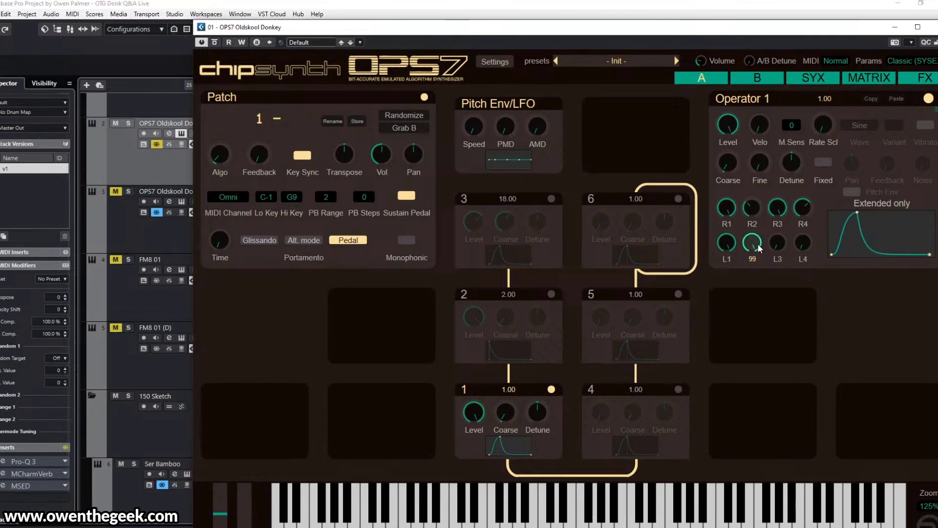
mouse_move(758, 244)
mouse_down()
mouse_move(750, 342)
mouse_move(764, 241)
mouse_move(758, 313)
mouse_move(758, 259)
mouse_up()
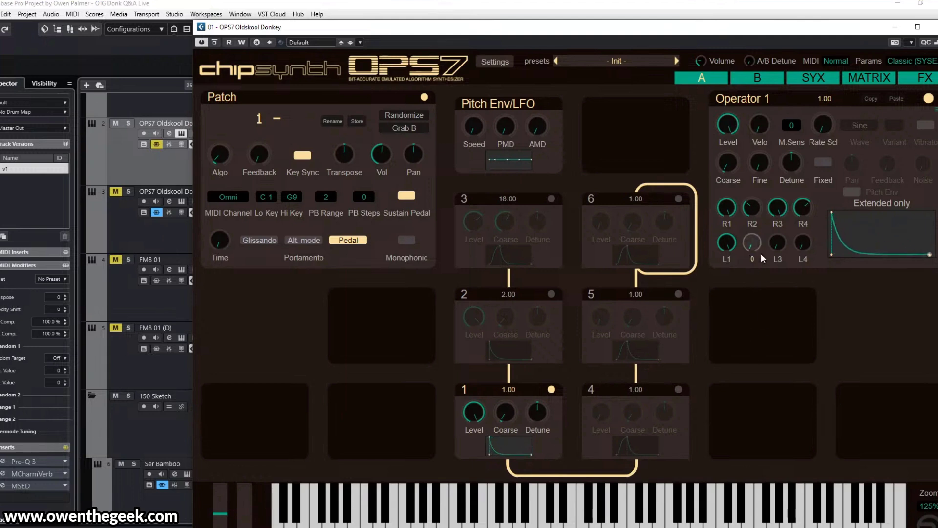
- Lower operator 1's R3 envelope rate to minimum and, after trying a raised L2, bring L2 back to 0
drag(762, 249, 790, 172)
drag(778, 207, 784, 289)
drag(802, 241, 770, 333)
drag(758, 237, 753, 290)
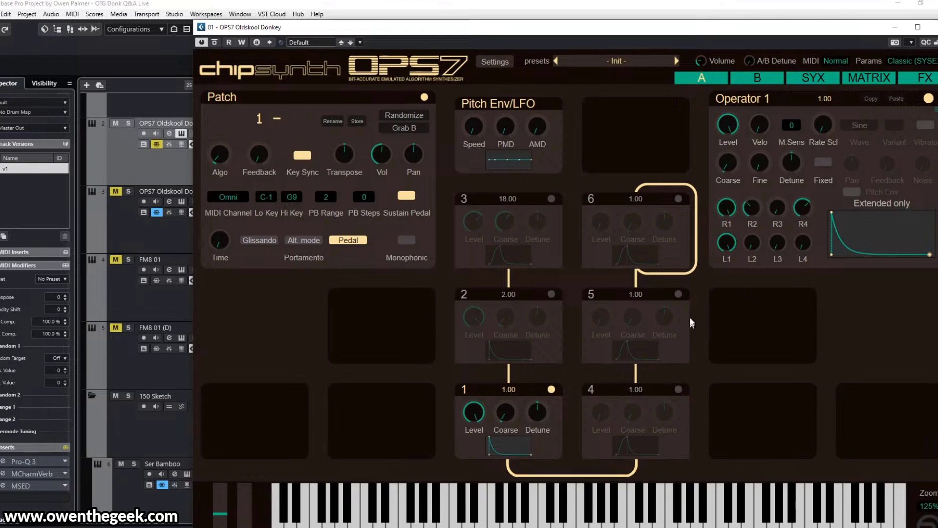
- Try a high R2 decay rate on operator 1, then turn R2 down to its minimum
mouse_move(752, 195)
drag(752, 193, 757, 148)
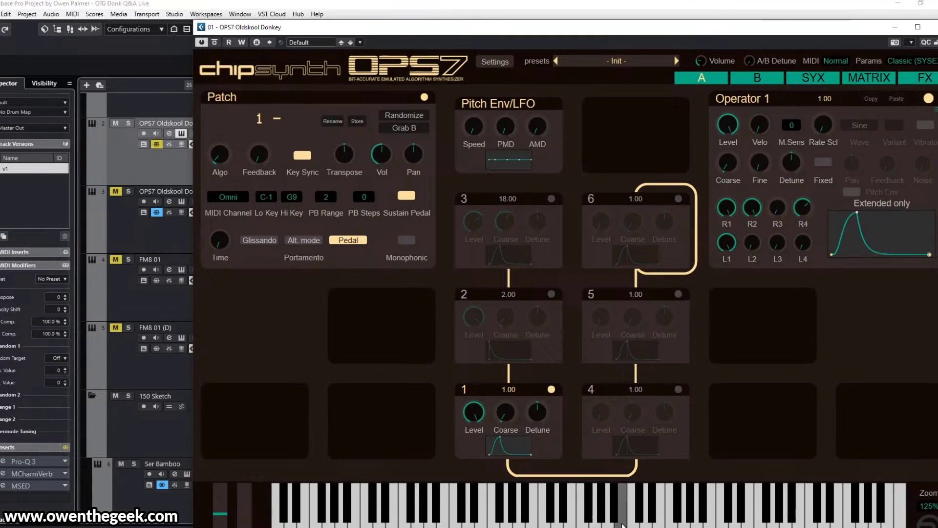
mouse_move(751, 205)
drag(752, 205, 742, 287)
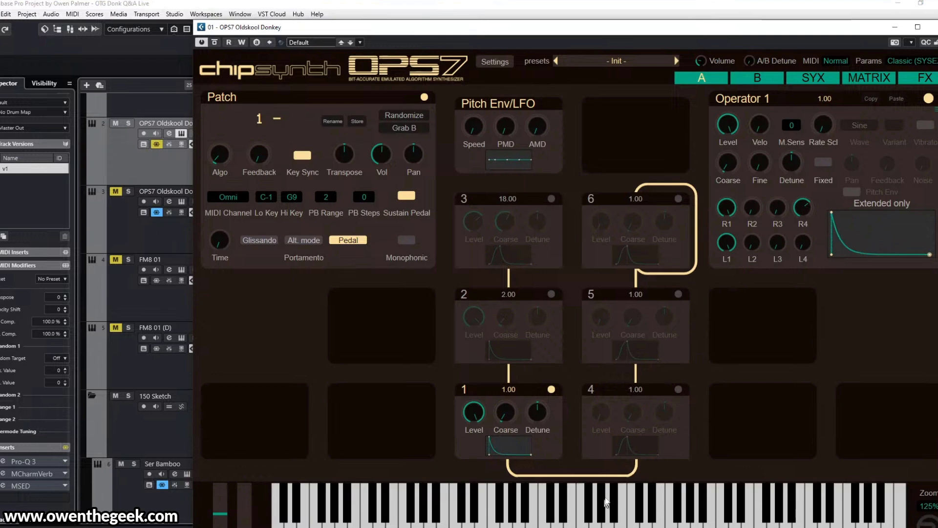
mouse_move(737, 230)
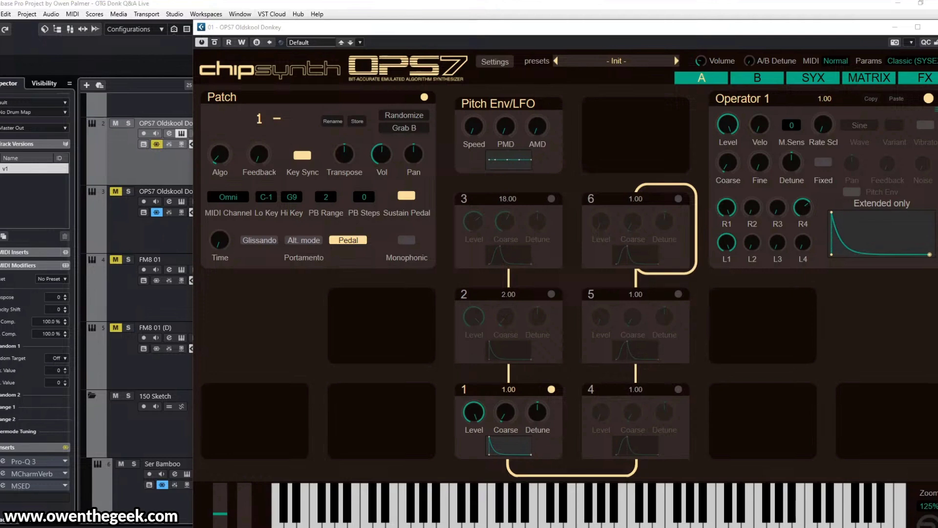
- Audition operator 1 alone, switch on operator 2, and set operator 2's Coarse ratio to 1
click(513, 501)
click(421, 518)
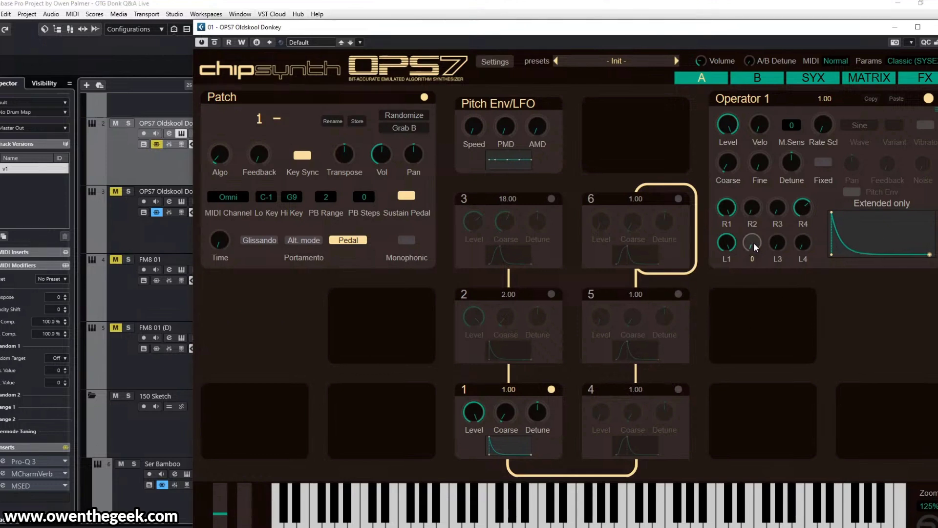
click(523, 291)
click(551, 293)
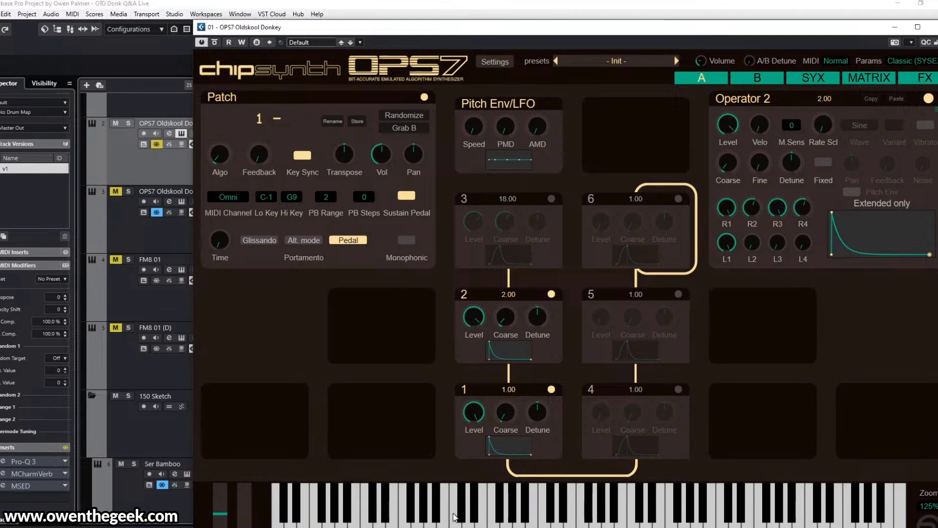
mouse_move(501, 315)
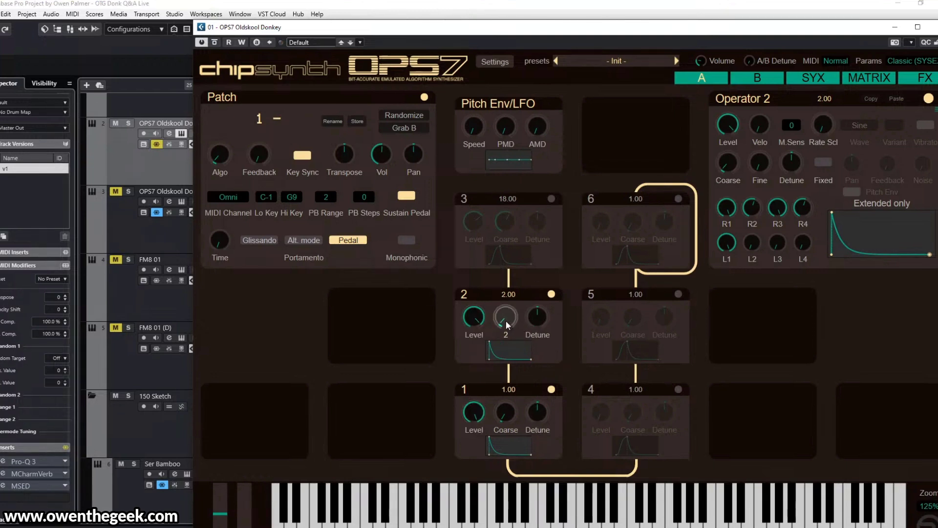
scroll(505, 323, down, 1)
- Open the SPAN analyser from the Master Out channel's inserts and enlarge and reposition its window
click(136, 168)
key(e)
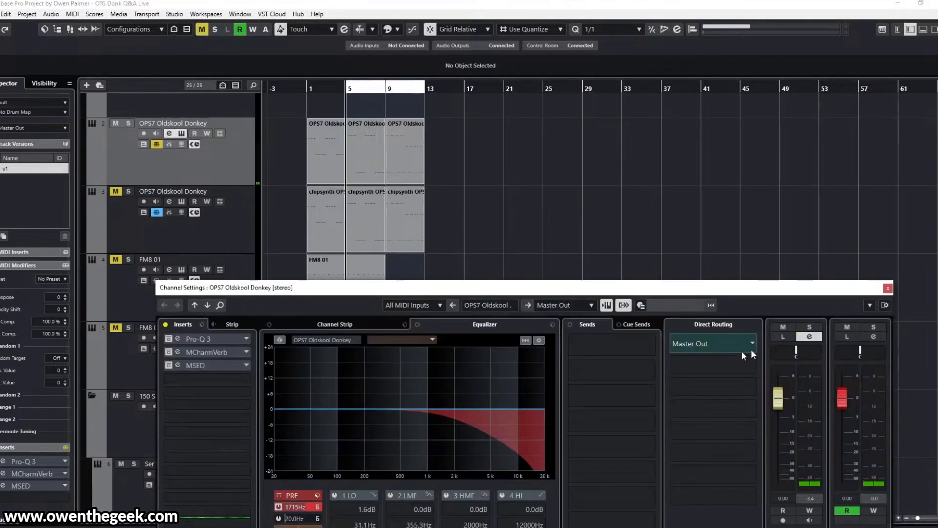
click(872, 337)
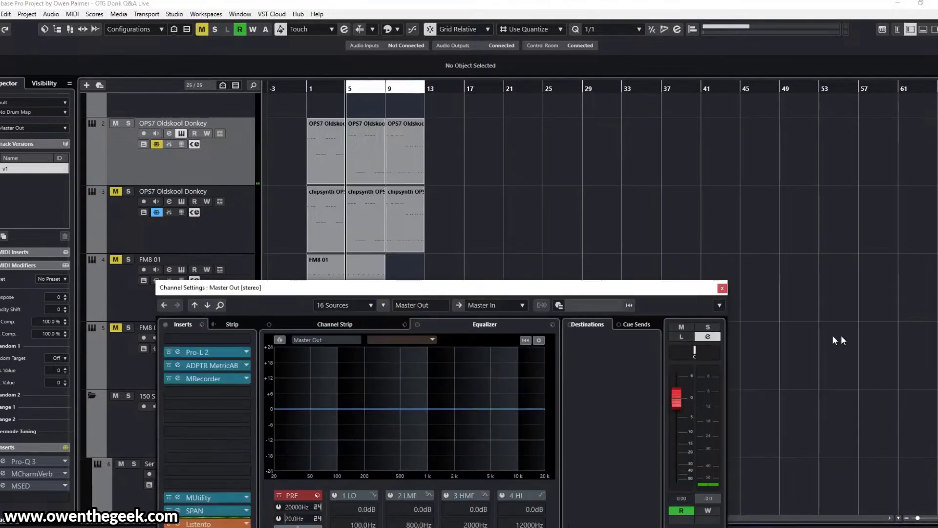
click(213, 511)
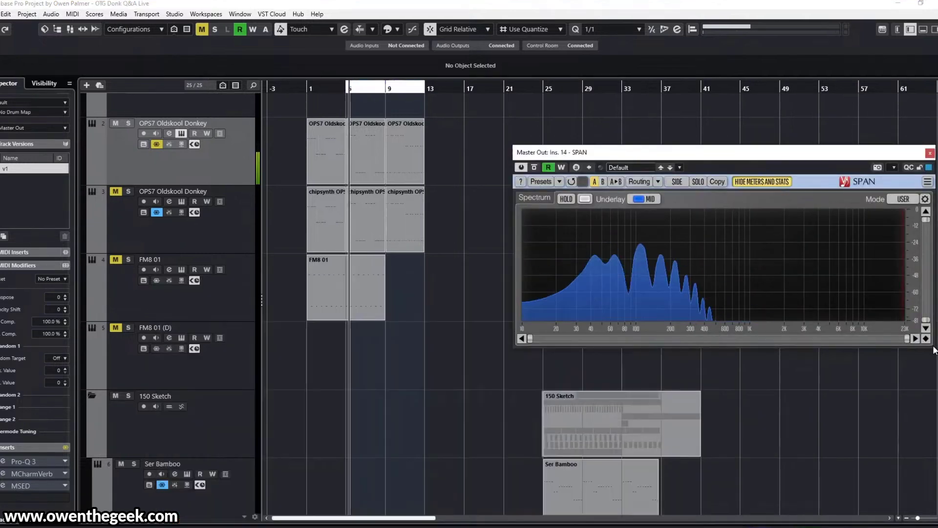
drag(933, 349, 937, 473)
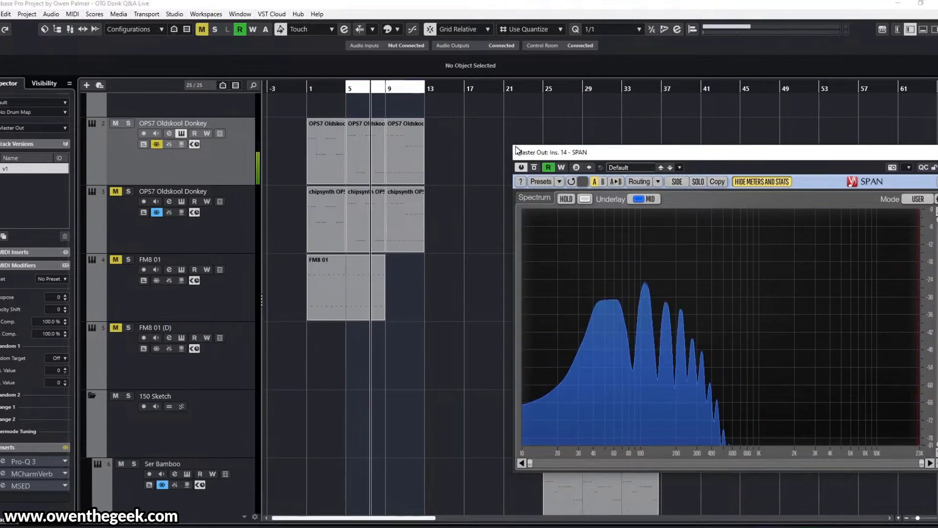
drag(517, 150, 419, 70)
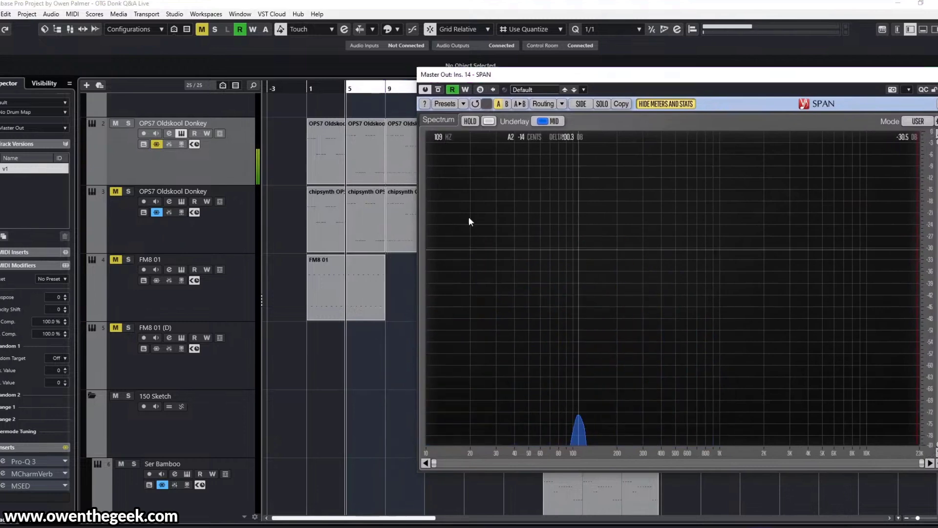
- Reopen the OPS7 synth editor, bring it in front of SPAN, and move it so both windows can be used together
double_click(237, 159)
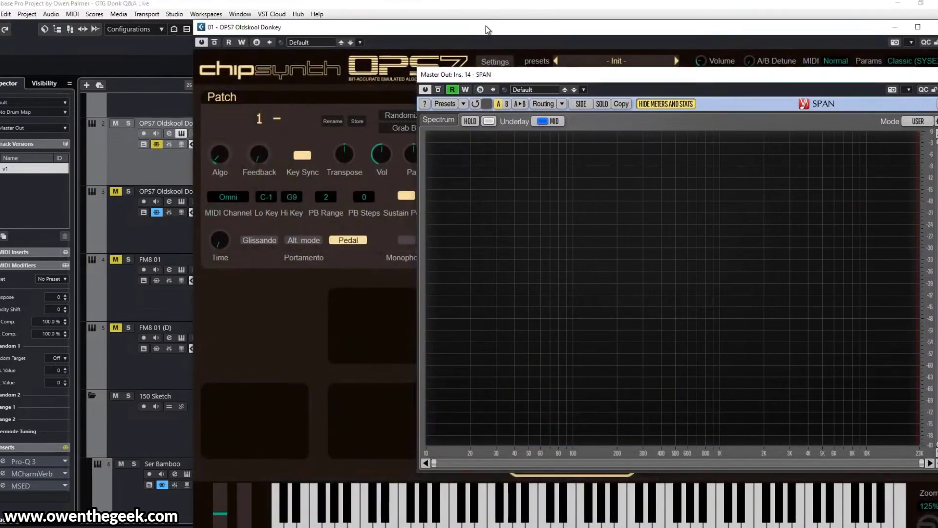
right_click(482, 43)
click(489, 46)
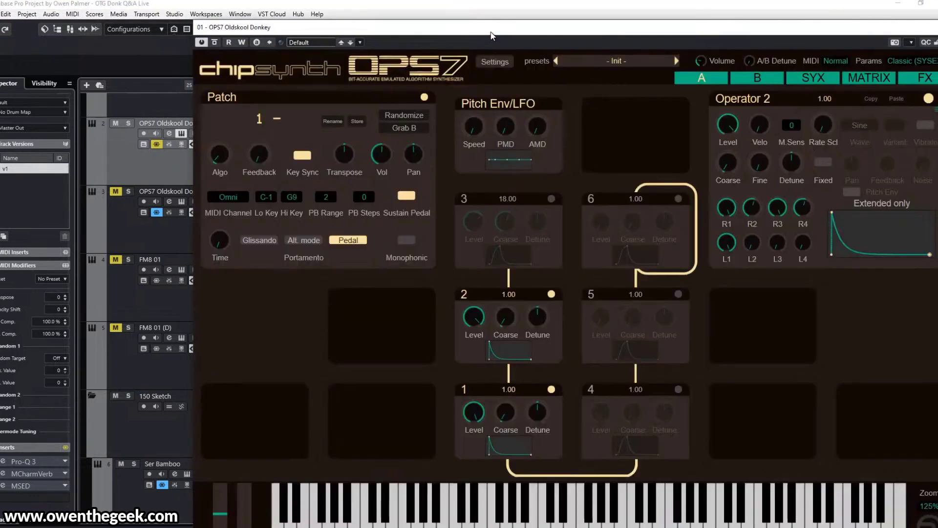
drag(491, 35, 294, 35)
- Raise operator 2's Coarse ratio through 2 and 3 to 4, comparing each setting's spectrum in SPAN
mouse_move(316, 318)
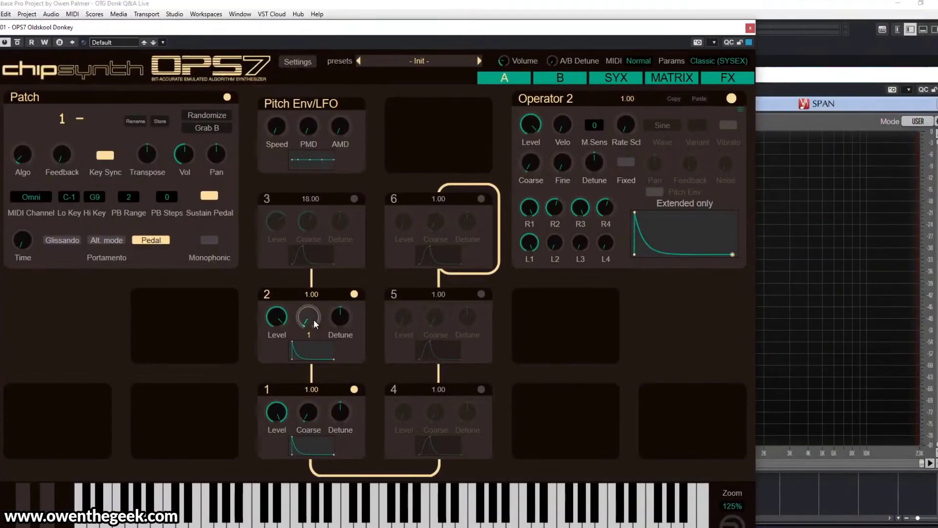
drag(314, 320, 314, 316)
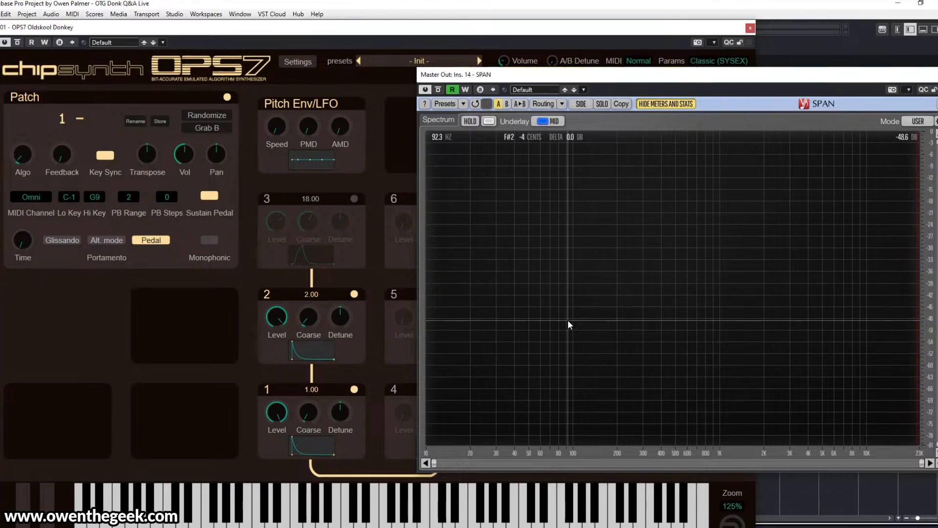
click(555, 25)
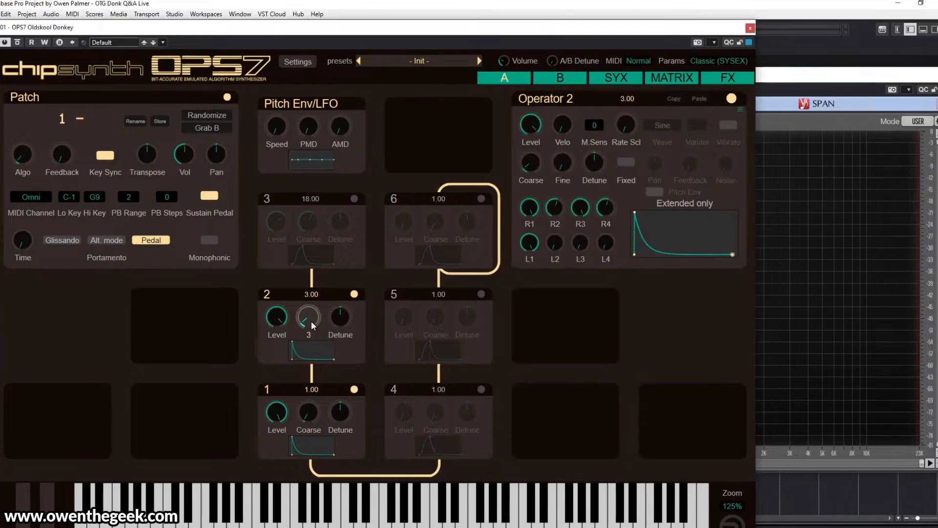
scroll(311, 320, up, 1)
click(835, 303)
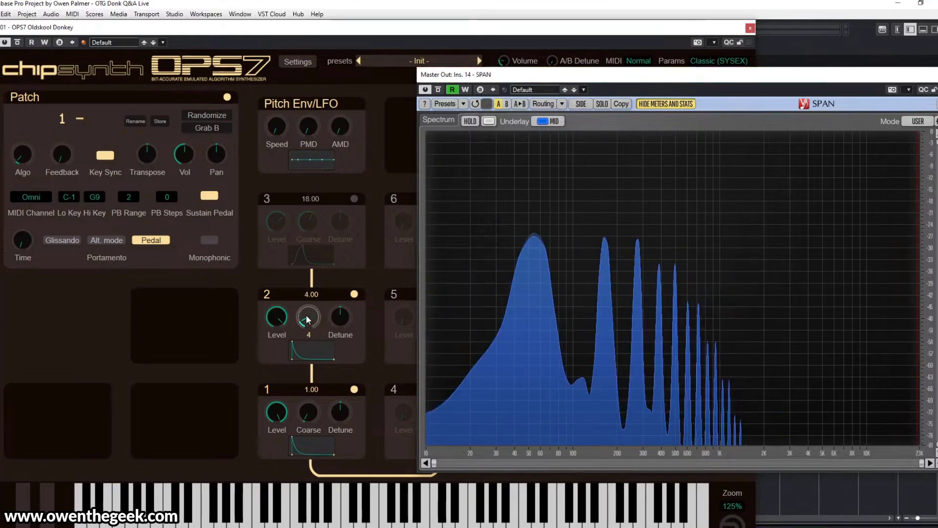
- Try operator 2's Level at 81, set it to 92, and bring SPAN back to the front
click(280, 332)
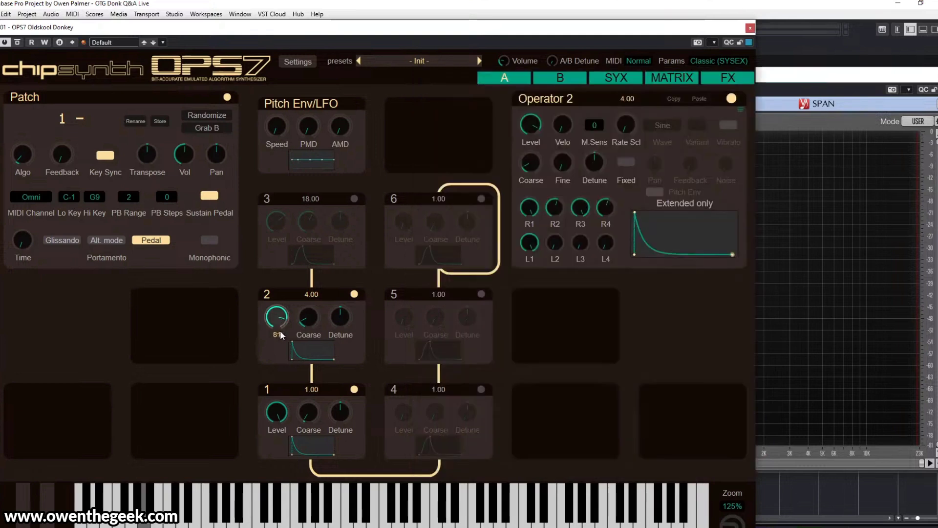
drag(280, 333, 286, 326)
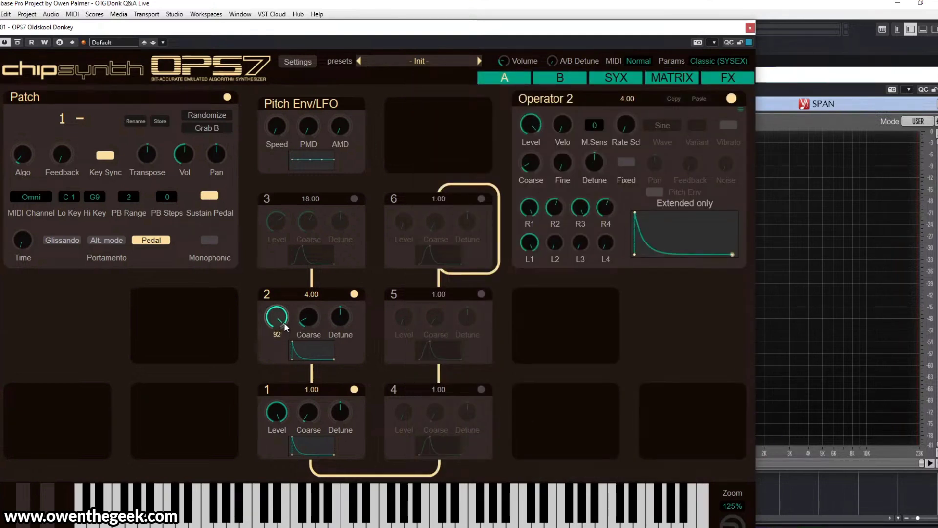
click(887, 328)
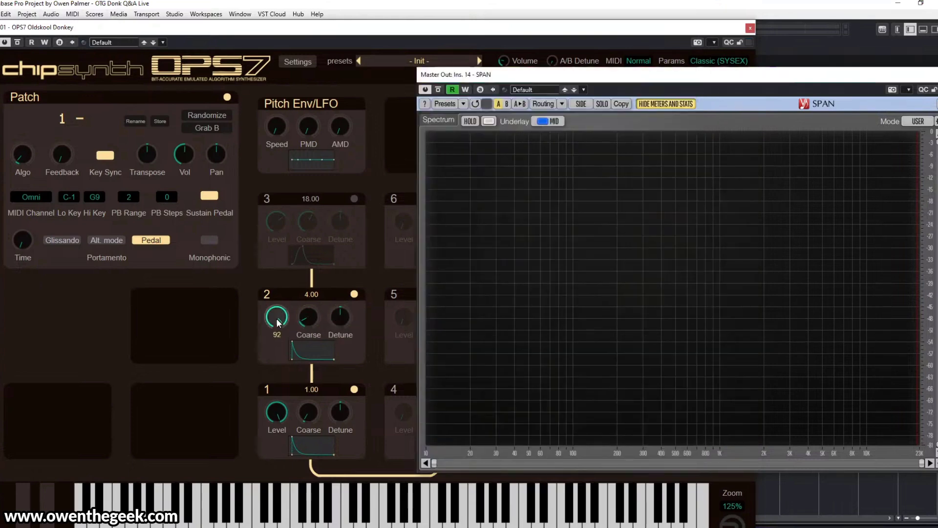
- Compare operator 2's Coarse ratio at 6, 5, 8 and 3 in SPAN, settle on 2, and bring SPAN to the front
scroll(318, 316, up, 2)
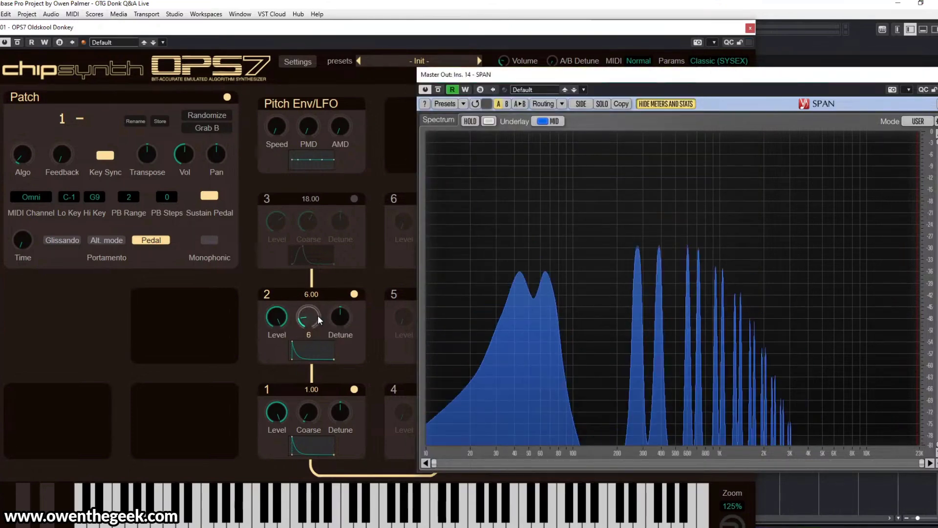
scroll(308, 316, down, 1)
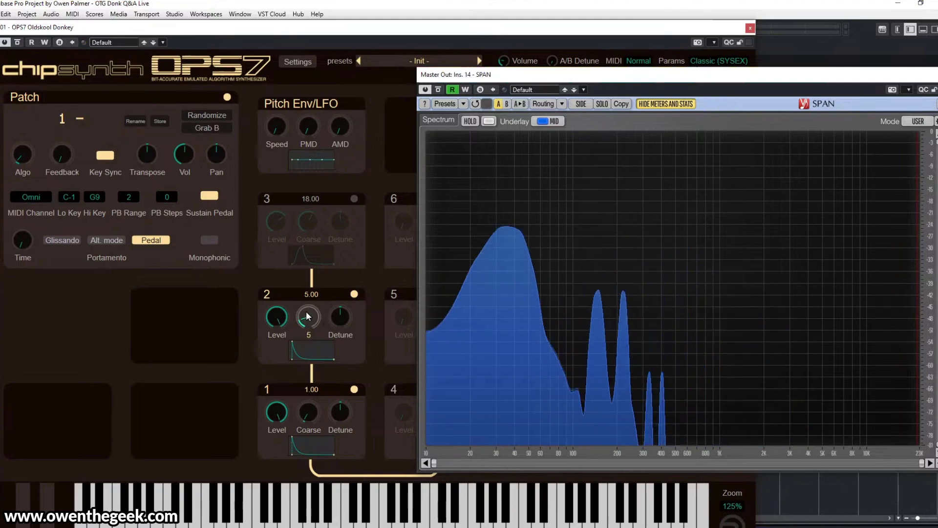
scroll(307, 317, up, 1)
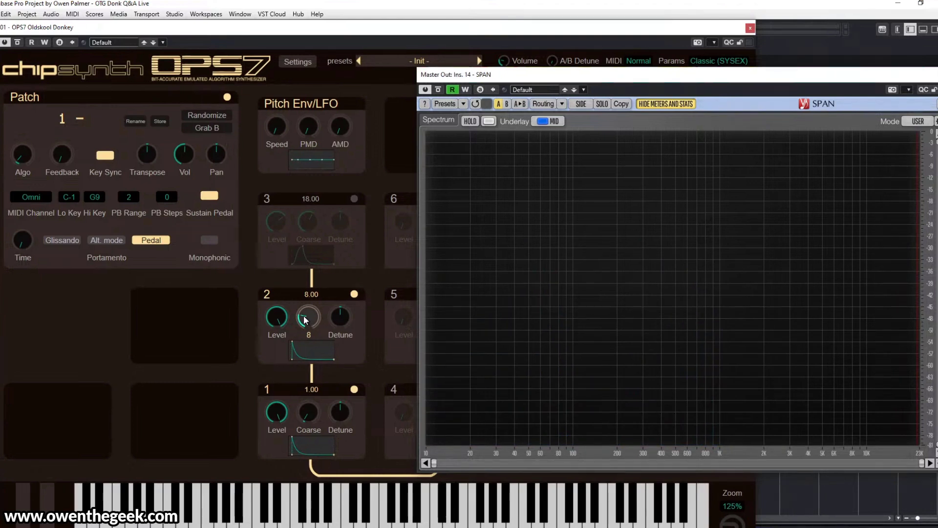
mouse_move(304, 320)
mouse_down()
mouse_move(308, 339)
mouse_move(312, 248)
mouse_move(313, 324)
mouse_up()
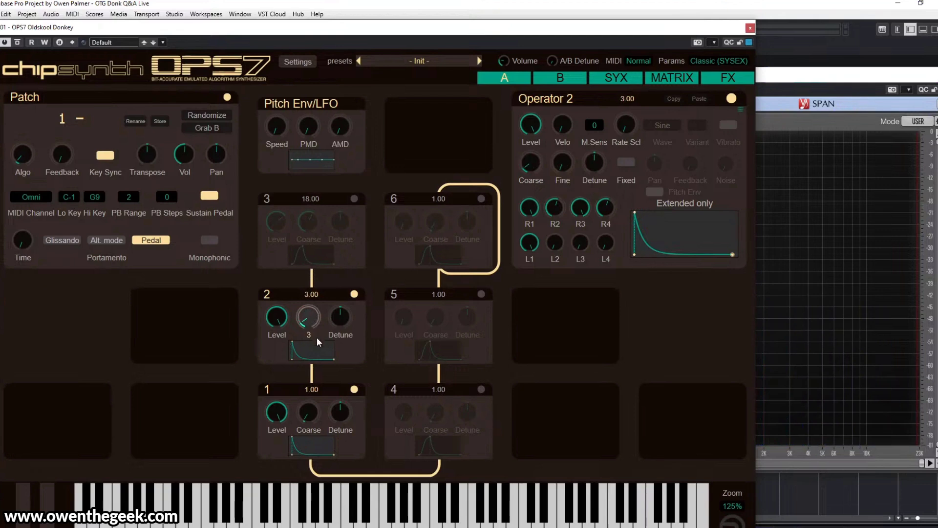
drag(317, 342, 320, 343)
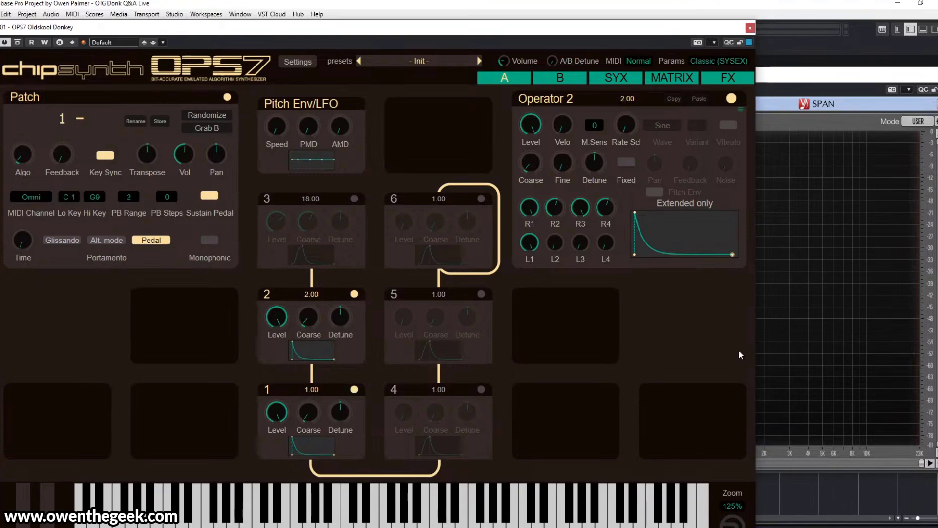
click(887, 299)
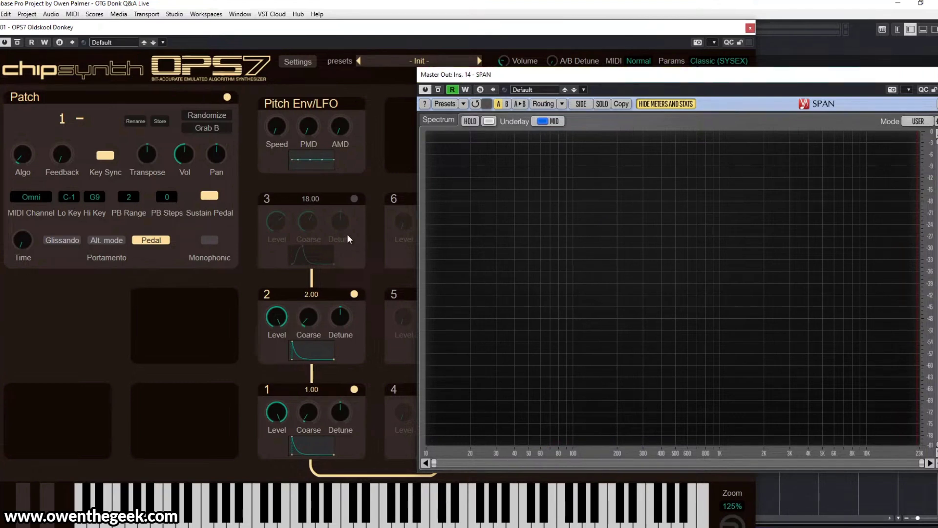
- Select operator 3 and switch it on and back off
click(359, 201)
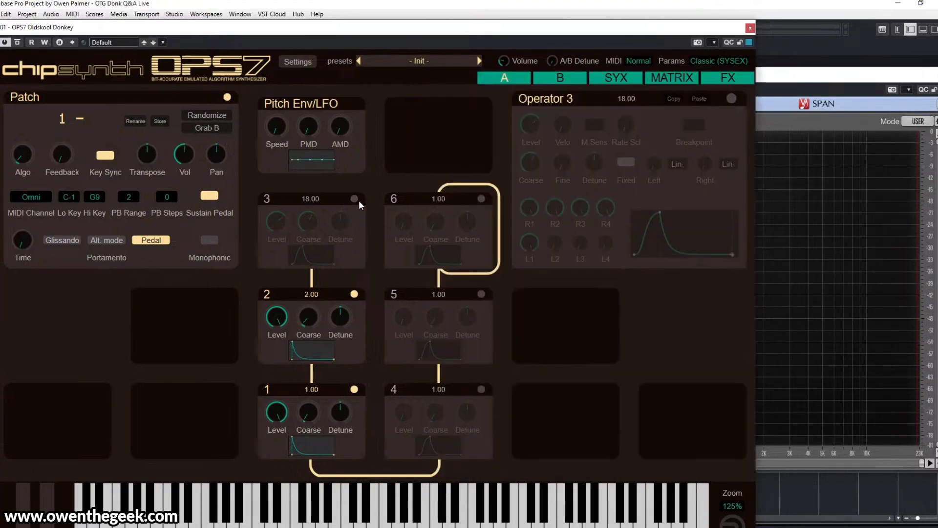
click(355, 199)
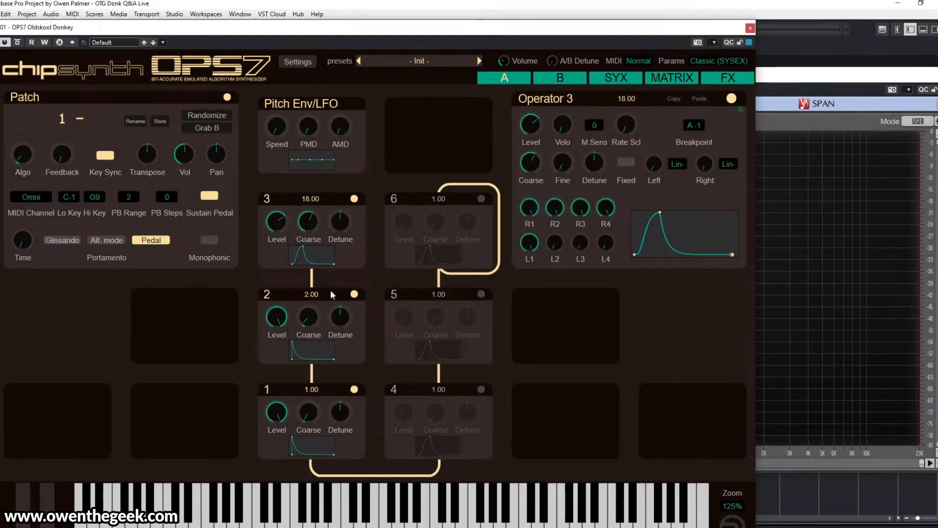
click(354, 199)
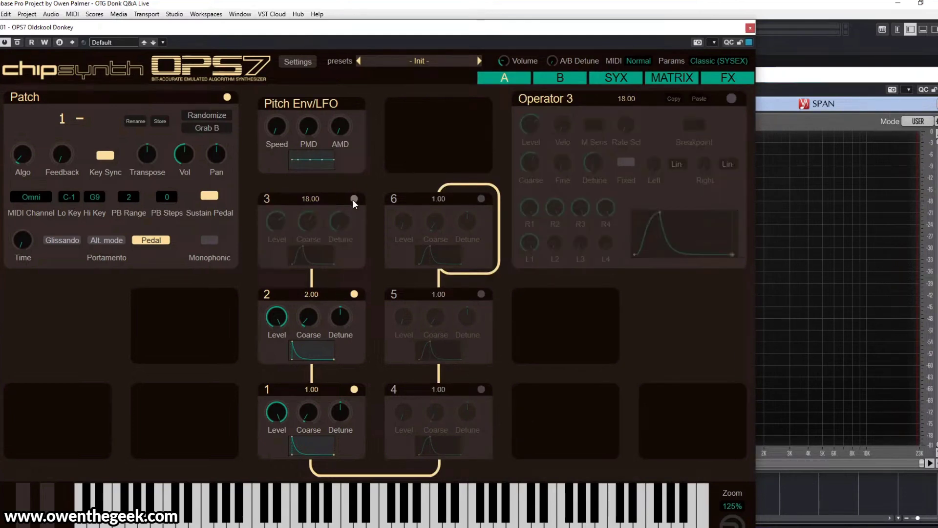
- Check operators 1 and 2, and vary operator 2's R2 envelope rate, trying 21 and 53
click(329, 298)
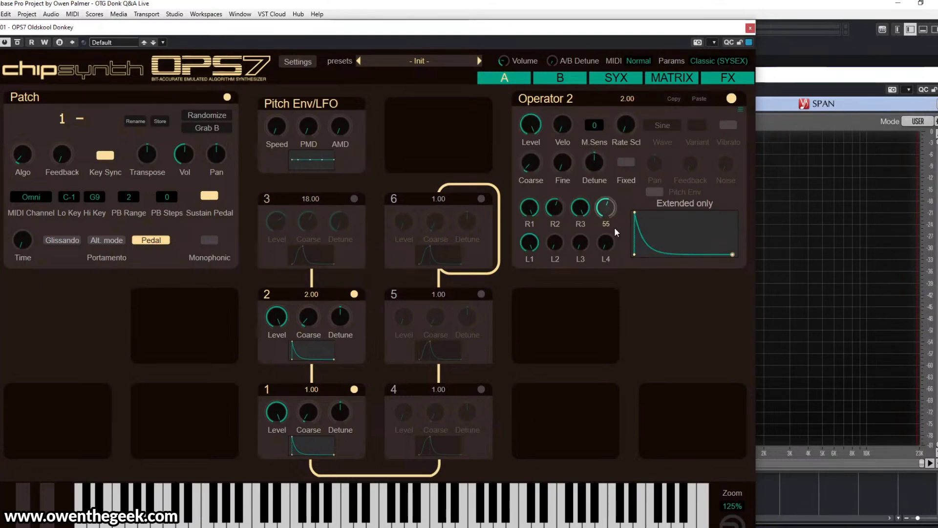
click(336, 390)
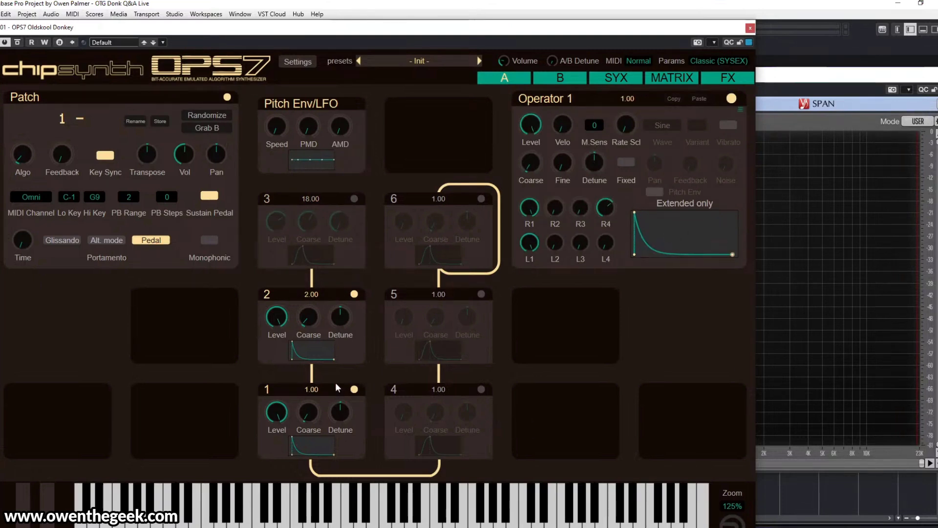
click(335, 303)
mouse_move(561, 232)
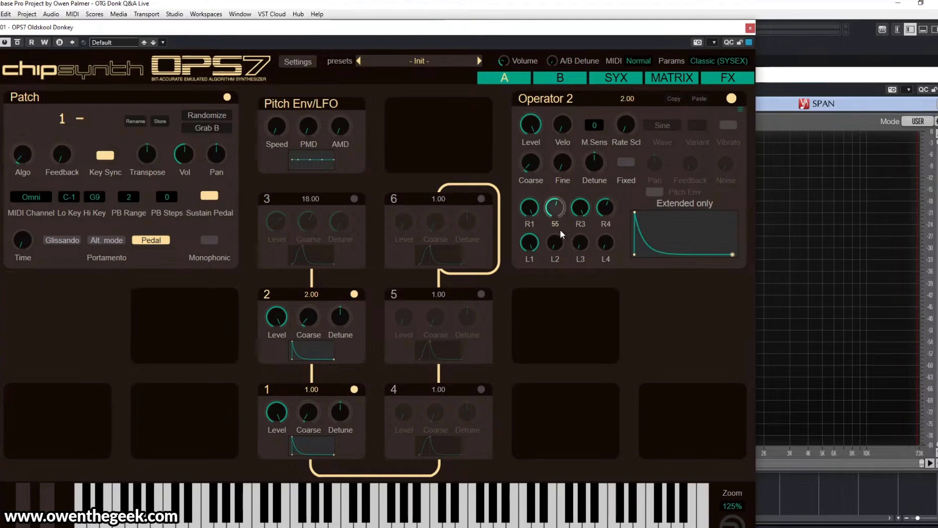
drag(558, 209, 554, 244)
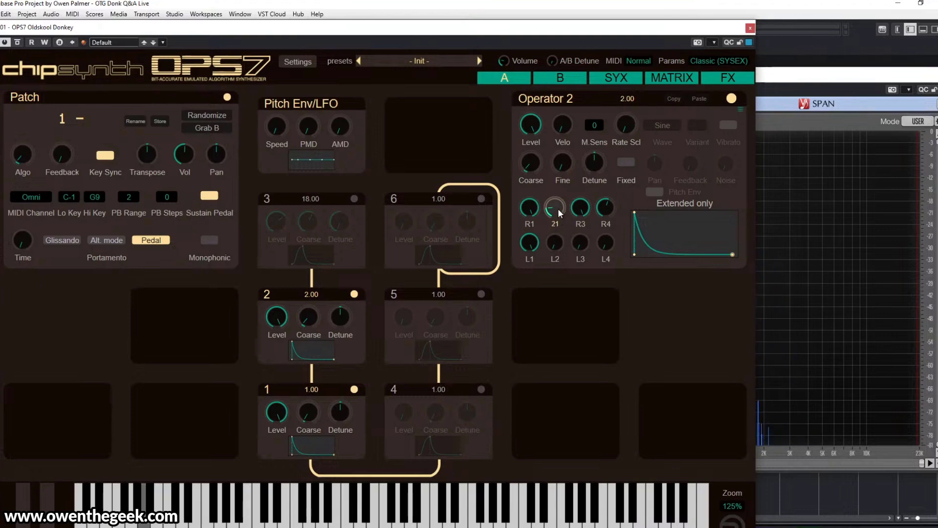
drag(558, 210, 568, 184)
scroll(562, 205, down, 3)
drag(561, 208, 562, 203)
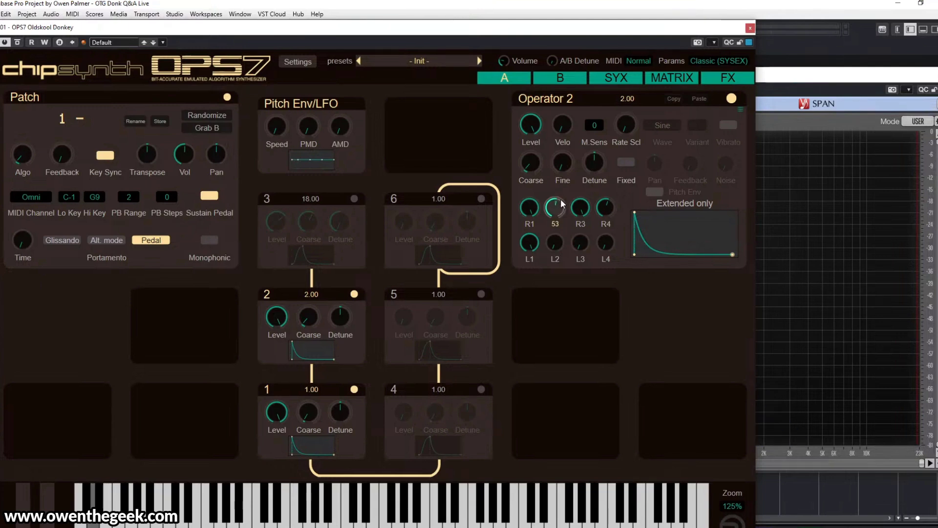
scroll(562, 203, up, 2)
drag(562, 202, 563, 205)
- Enable operator 3, and switch carrier operator 1 off and back on to compare the sound
mouse_move(335, 323)
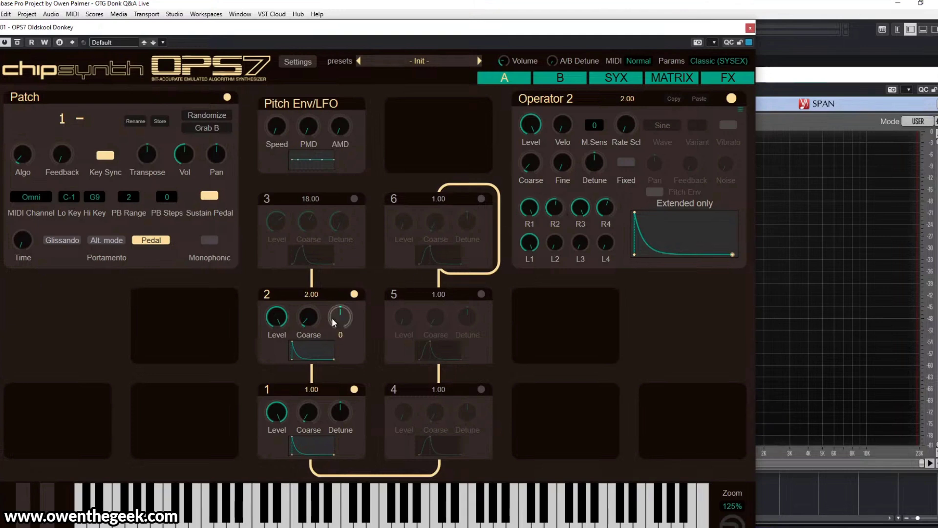
mouse_move(279, 332)
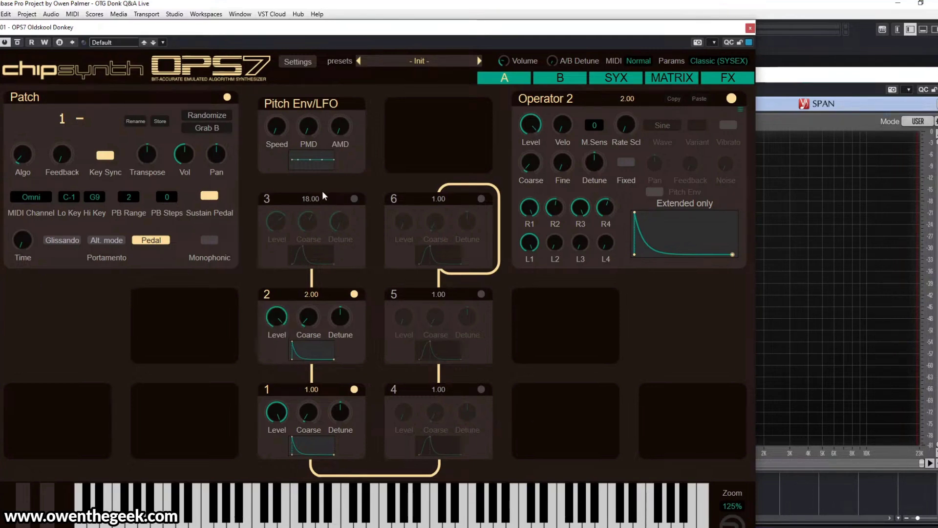
click(334, 204)
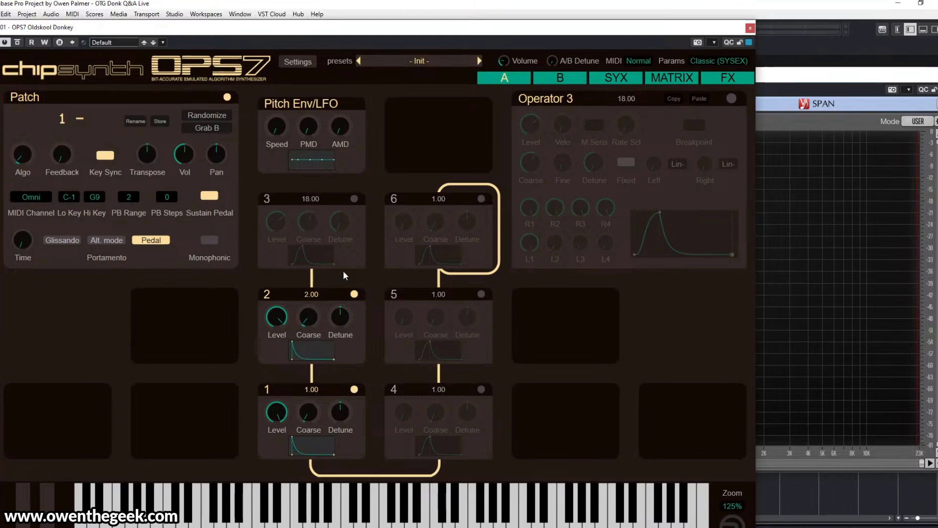
click(355, 199)
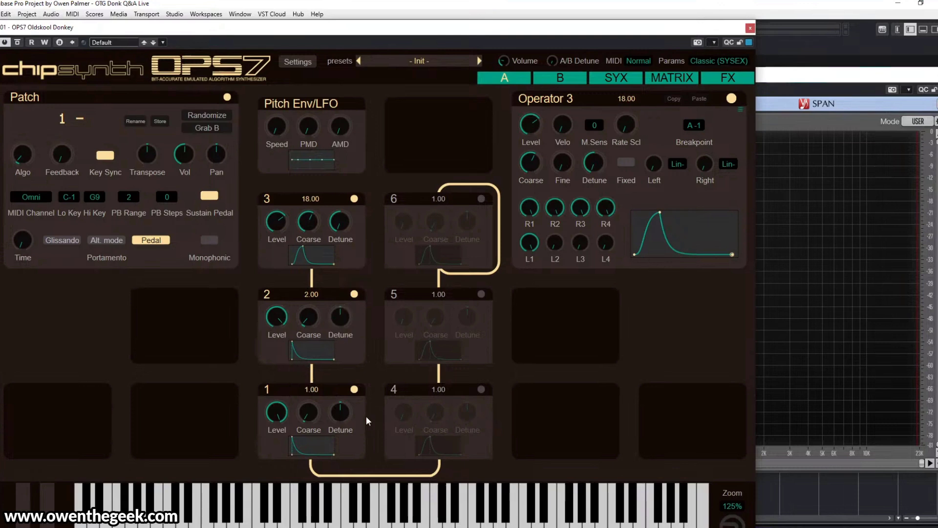
click(356, 390)
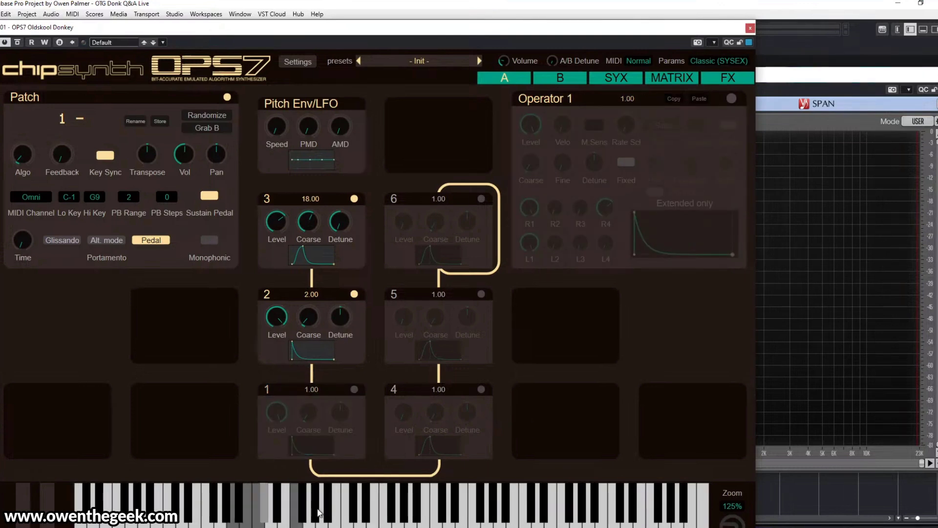
click(355, 390)
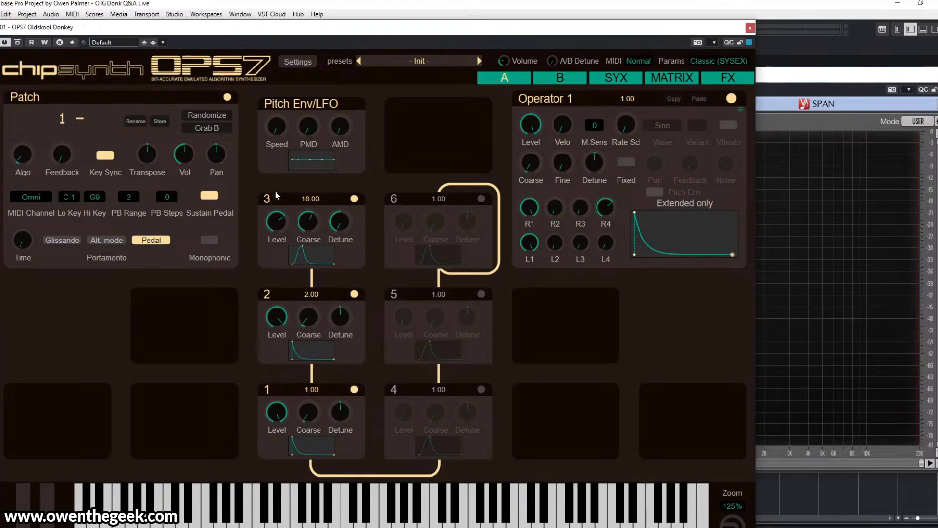
- Raise operator 3's Level to 97 and lower its Coarse ratio through 8 and 7 to 6
click(284, 200)
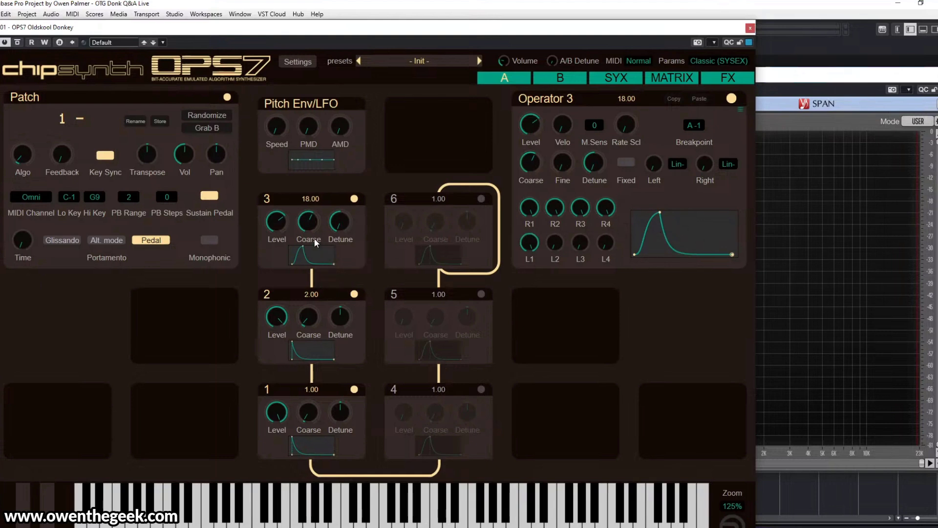
drag(286, 233, 292, 178)
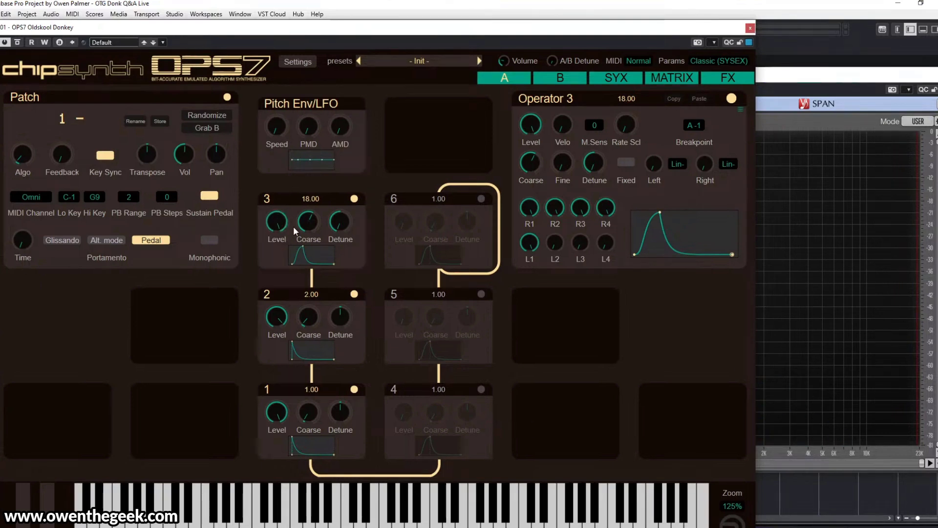
mouse_move(309, 219)
mouse_down()
mouse_move(297, 261)
mouse_move(319, 132)
mouse_move(308, 225)
mouse_move(327, 145)
mouse_move(326, 158)
mouse_move(313, 218)
mouse_up()
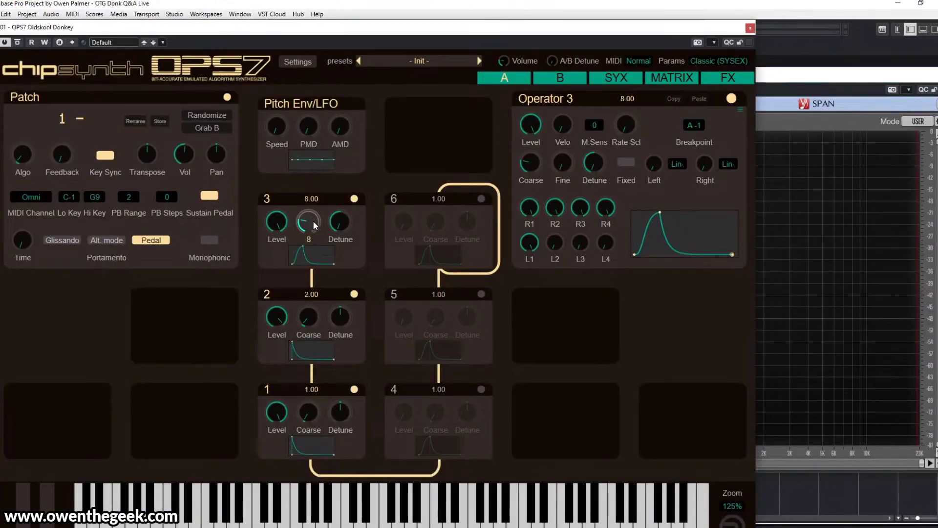
scroll(310, 225, down, 1)
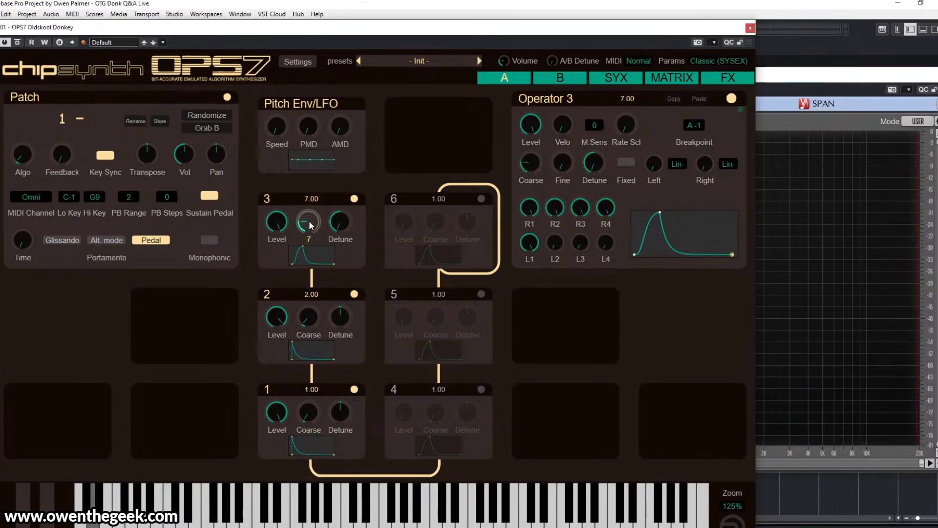
drag(312, 218, 302, 226)
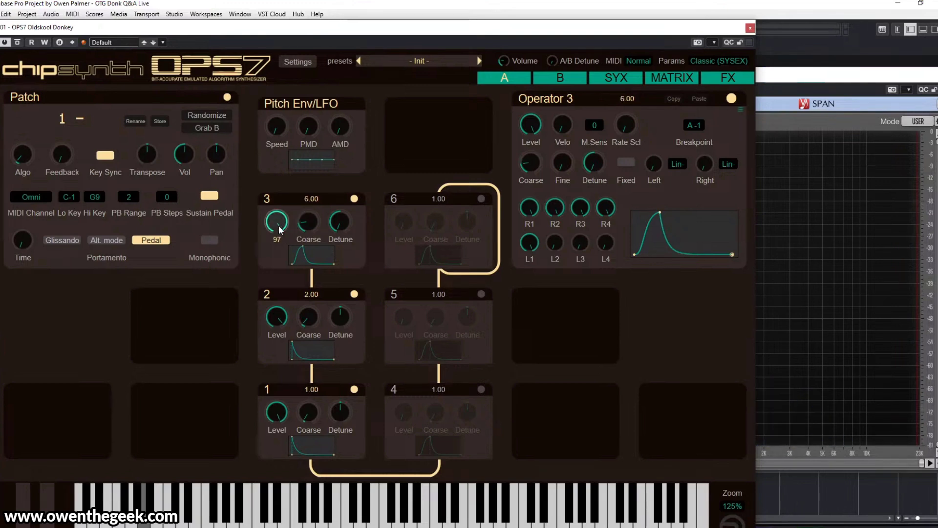
- Try operator 3's Level at 99 and reduce it to soften the modulation
mouse_move(283, 226)
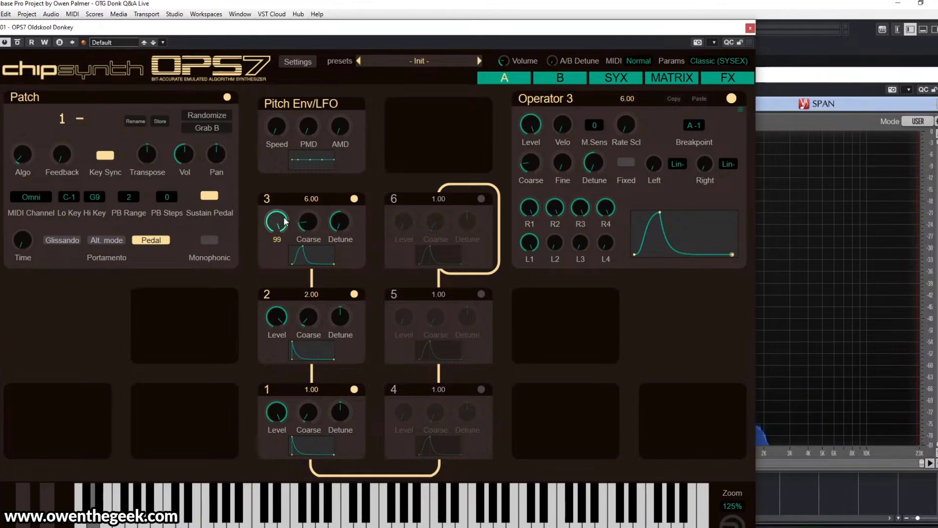
drag(283, 226, 286, 240)
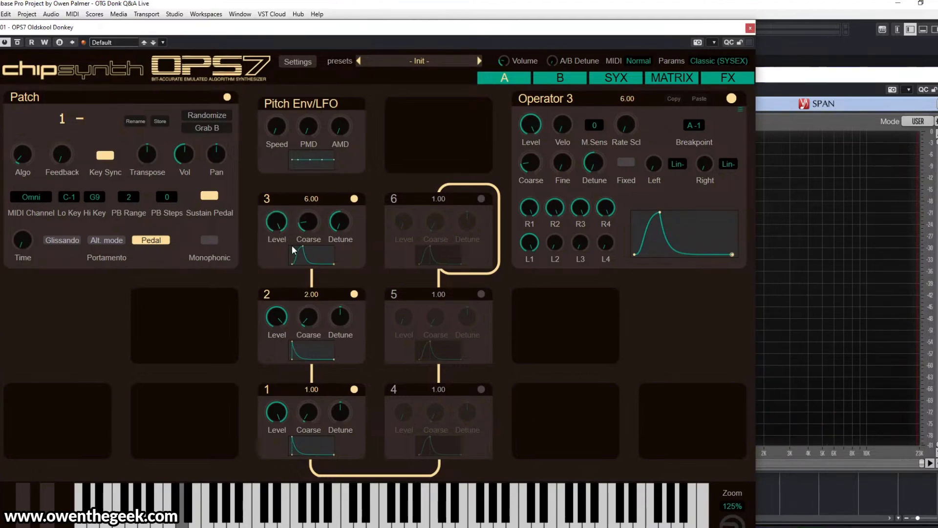
drag(274, 218, 278, 239)
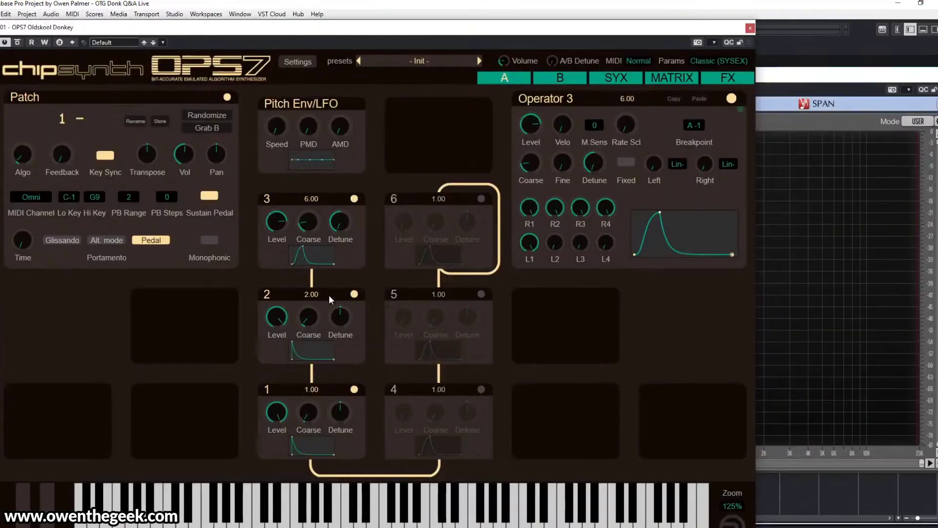
- Select operator 2, switch the synth's parameter mode to Extended, and review the available modes
click(330, 295)
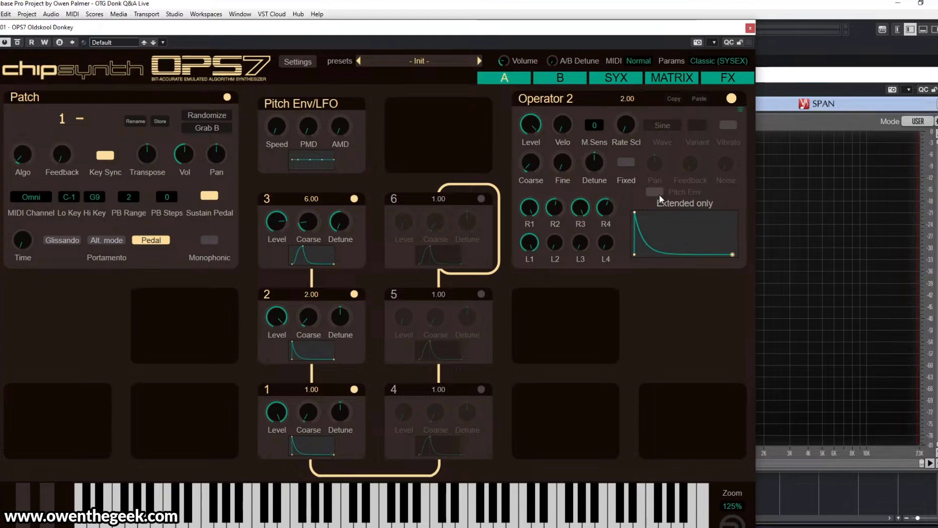
click(706, 60)
click(721, 75)
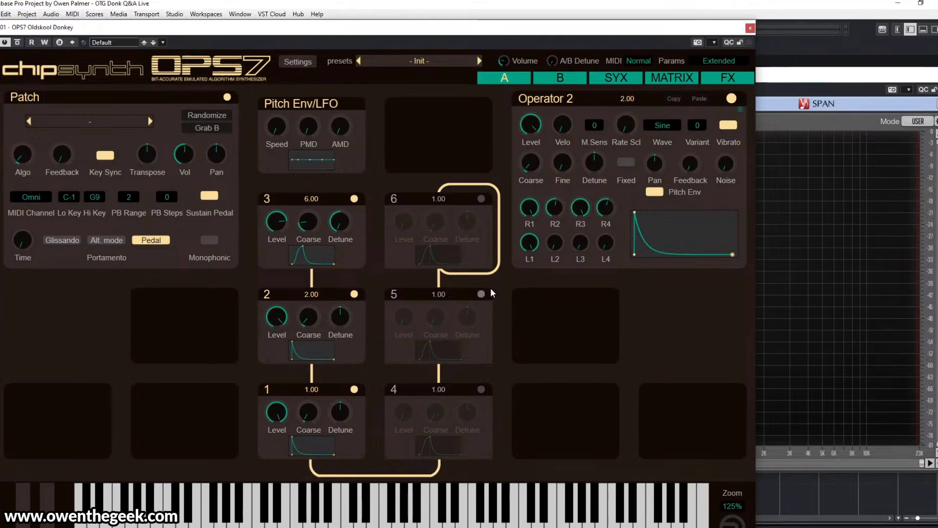
mouse_move(638, 122)
click(725, 61)
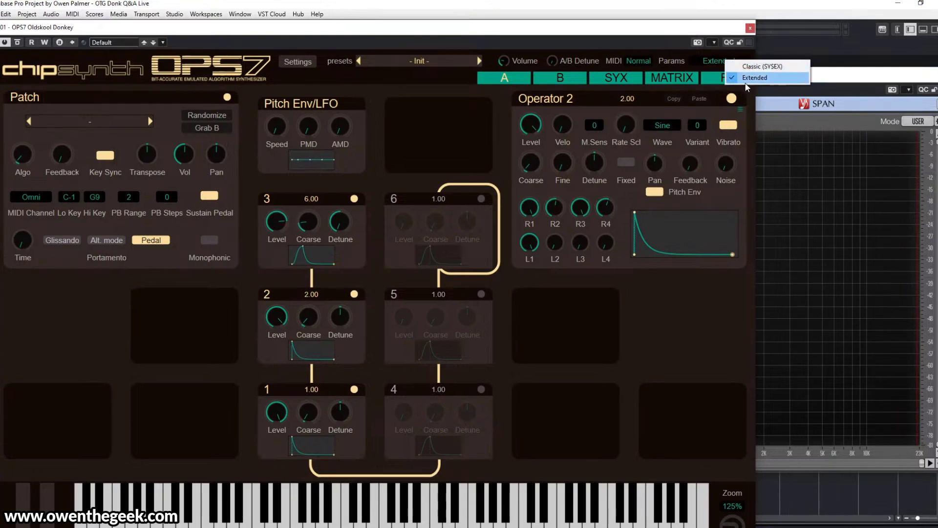
click(695, 341)
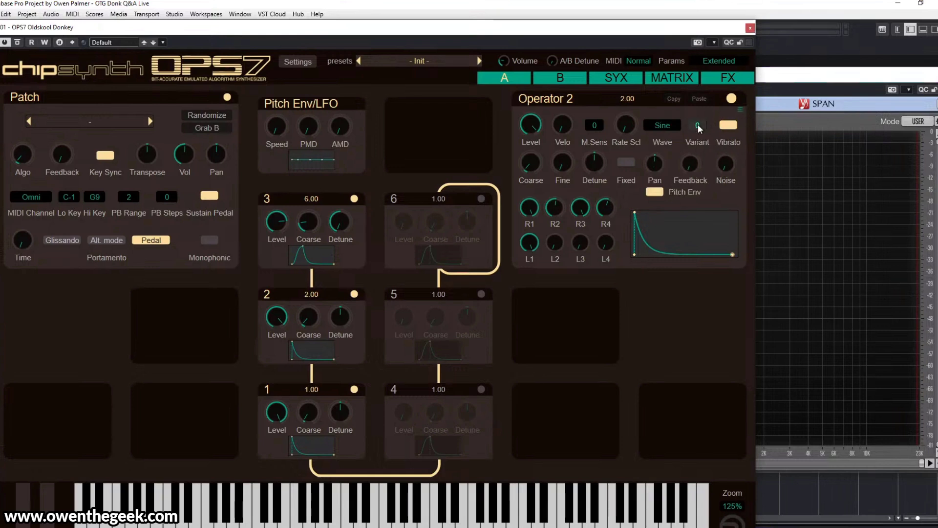
- Set operator 2's waveform to Triangle
click(661, 125)
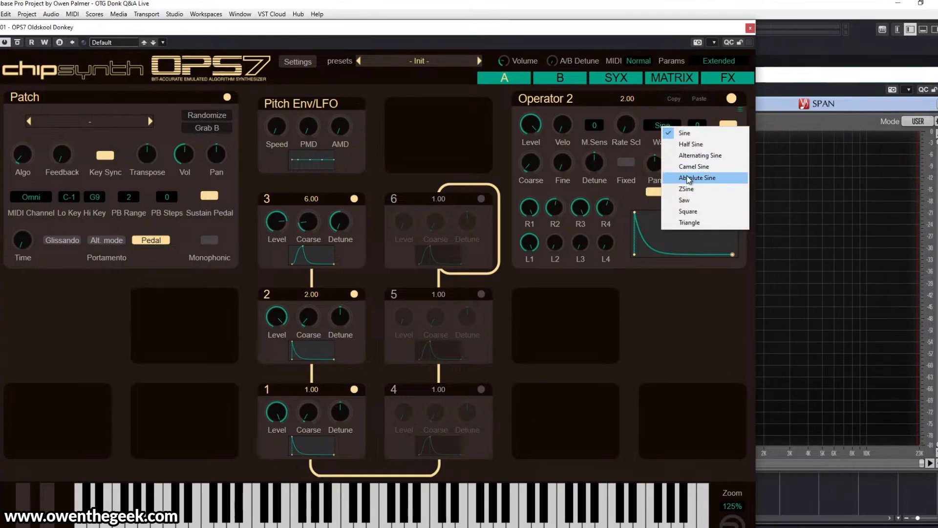
click(690, 223)
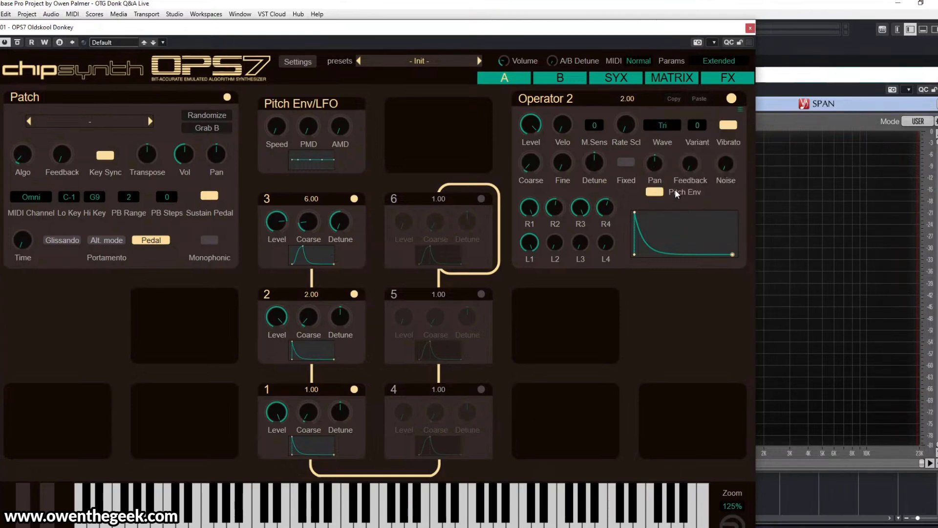
mouse_move(268, 342)
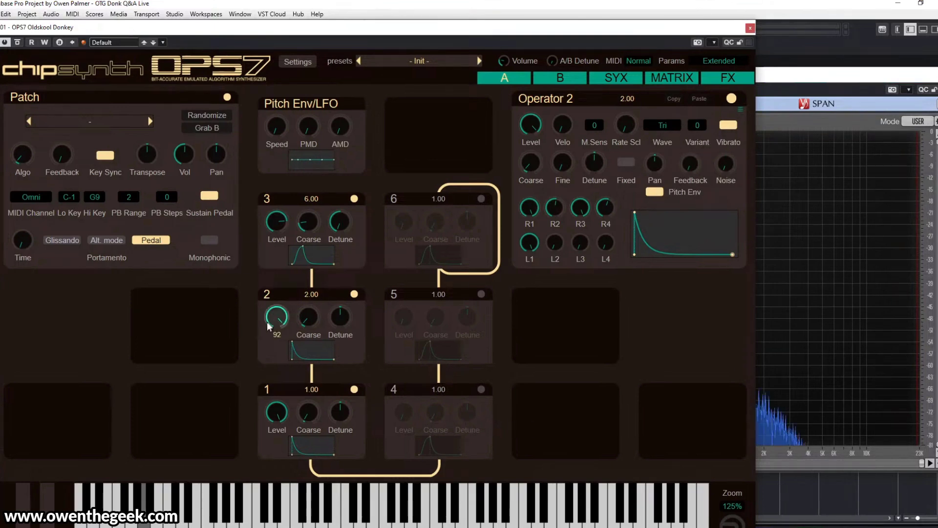
- Raise operator 2's Level to 99 and try variant 1 of its Triangle waveform, sweeping the Level again
drag(268, 342, 277, 324)
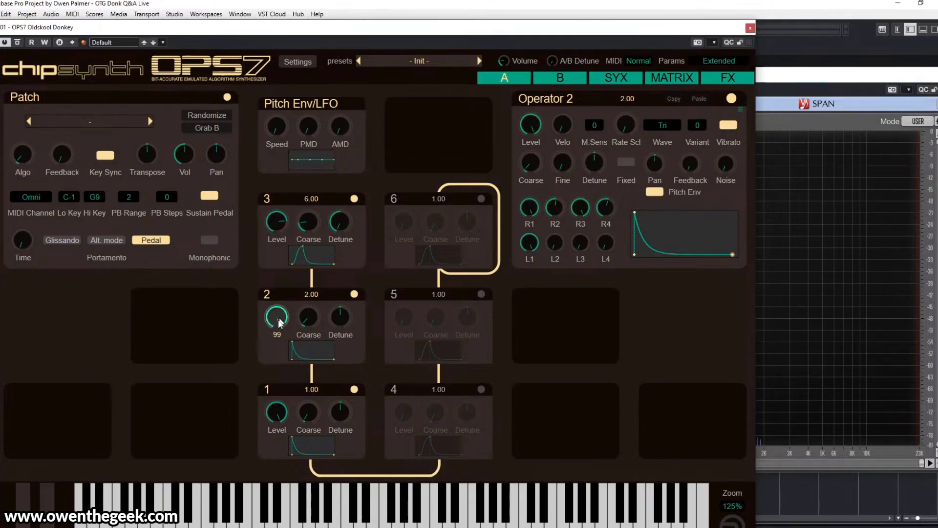
click(703, 129)
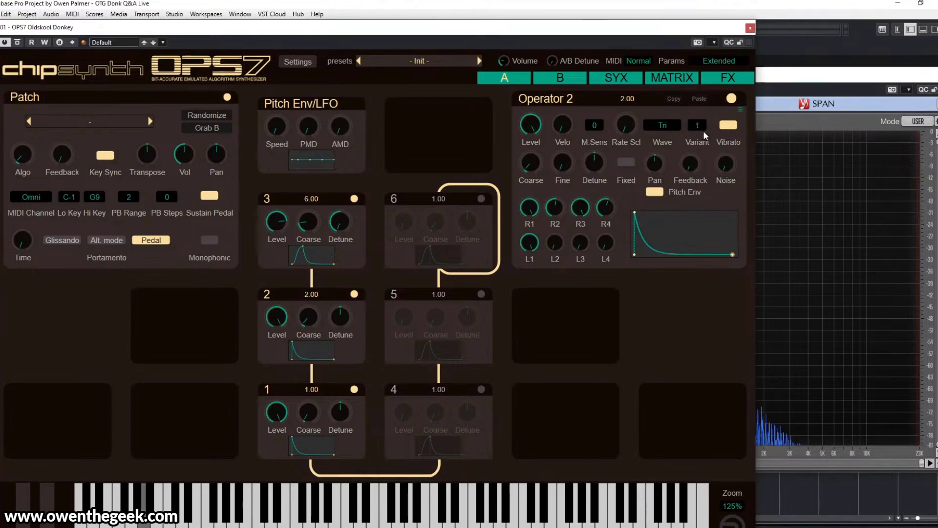
mouse_move(286, 309)
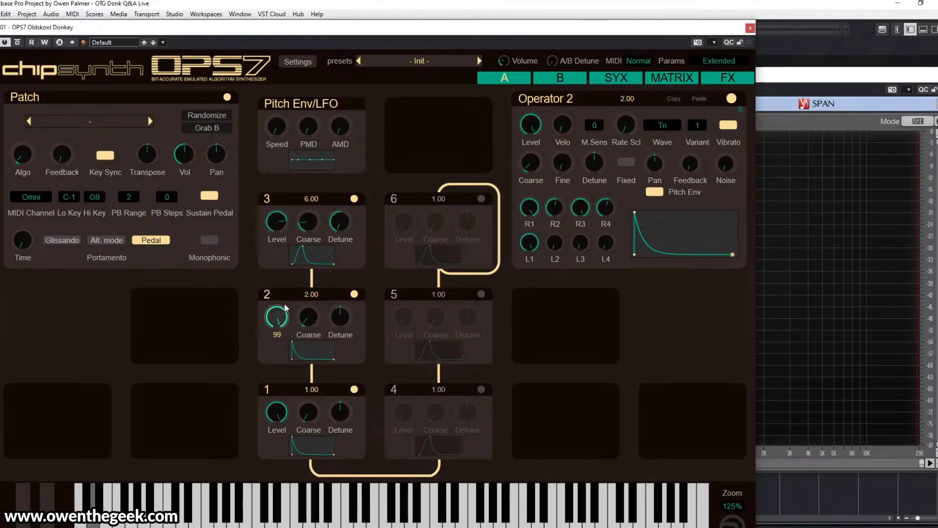
drag(286, 309, 282, 324)
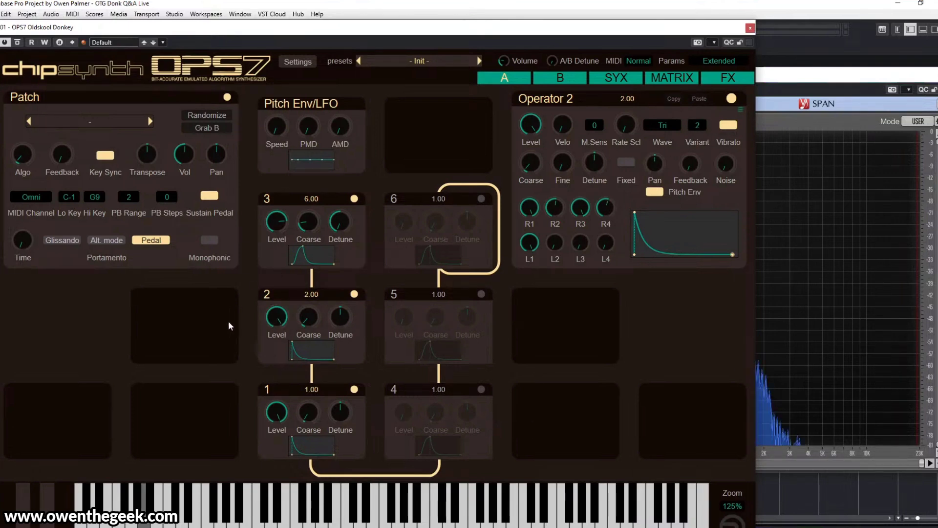
- Try Triangle variants 2 and 3 on operator 2, adjusting its Level around 95 to 96 to compare them
mouse_move(276, 318)
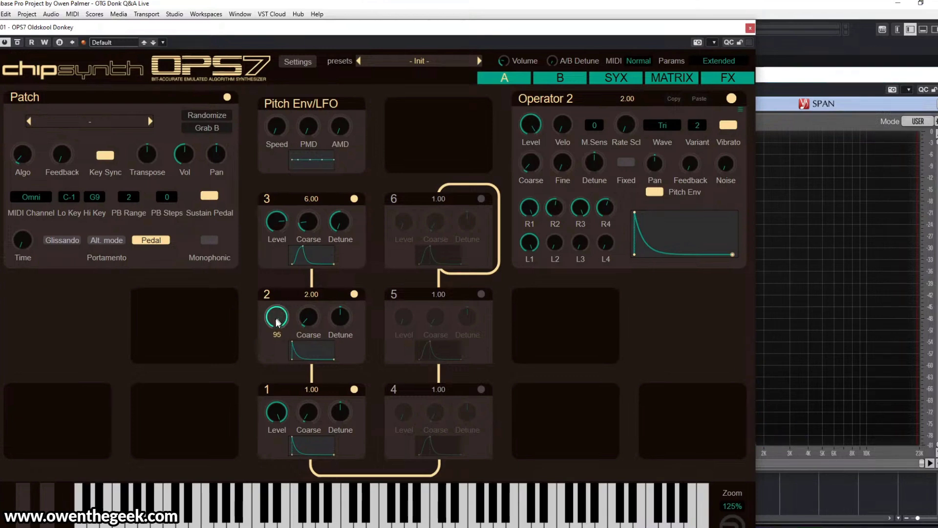
mouse_move(611, 174)
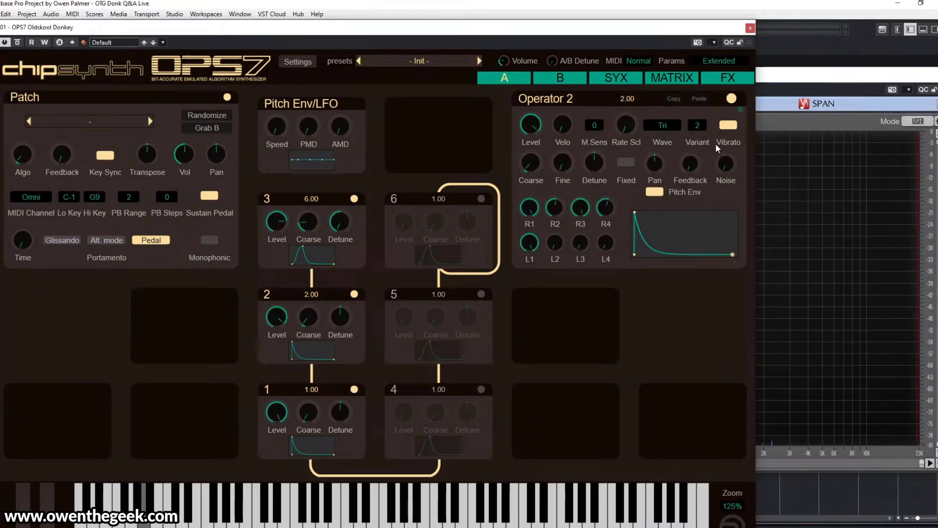
drag(699, 128, 709, 115)
mouse_move(275, 319)
drag(275, 319, 284, 323)
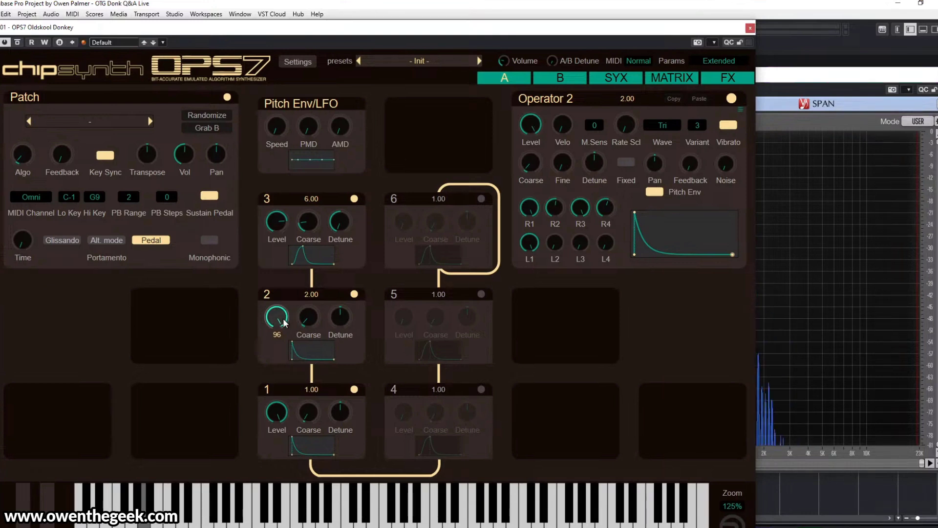
- Set operator 2's waveform to Sine with Variant 1 and sweep its Level from 53 back up near maximum
click(696, 123)
click(710, 126)
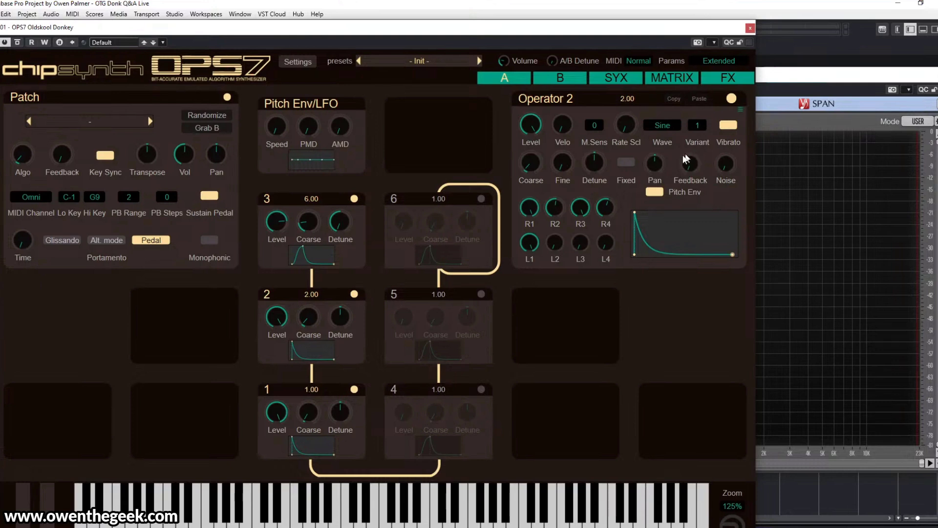
mouse_move(279, 310)
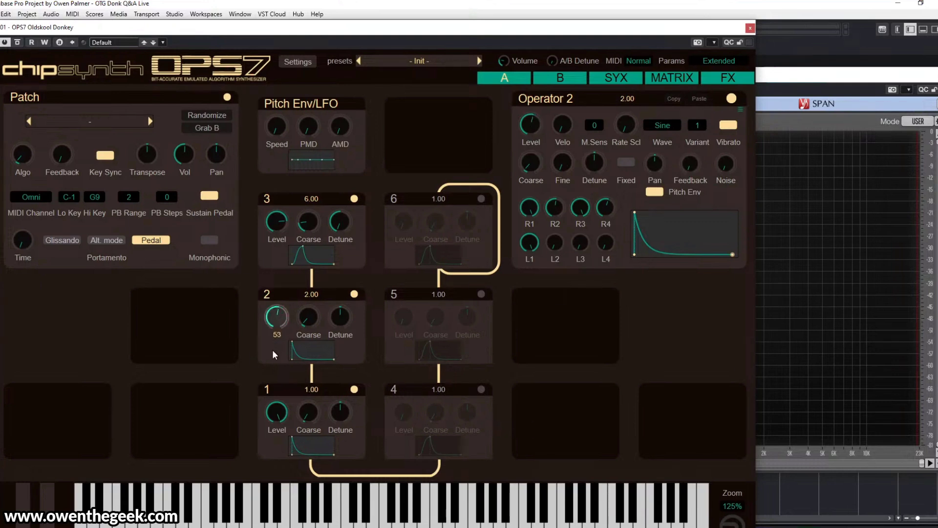
drag(273, 355, 286, 320)
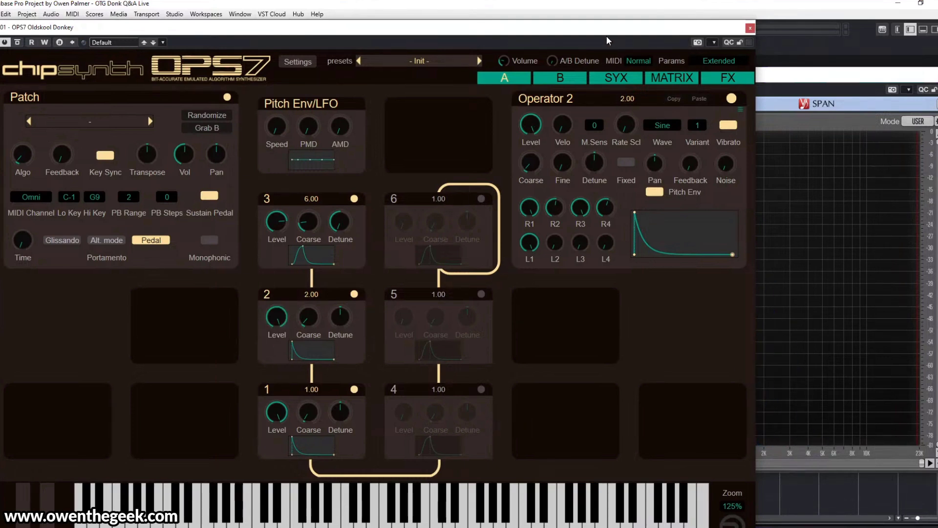
- Move the OPS7 synth window aside, then close it and the SPAN analyser to expose the arrangement
drag(607, 31, 789, 38)
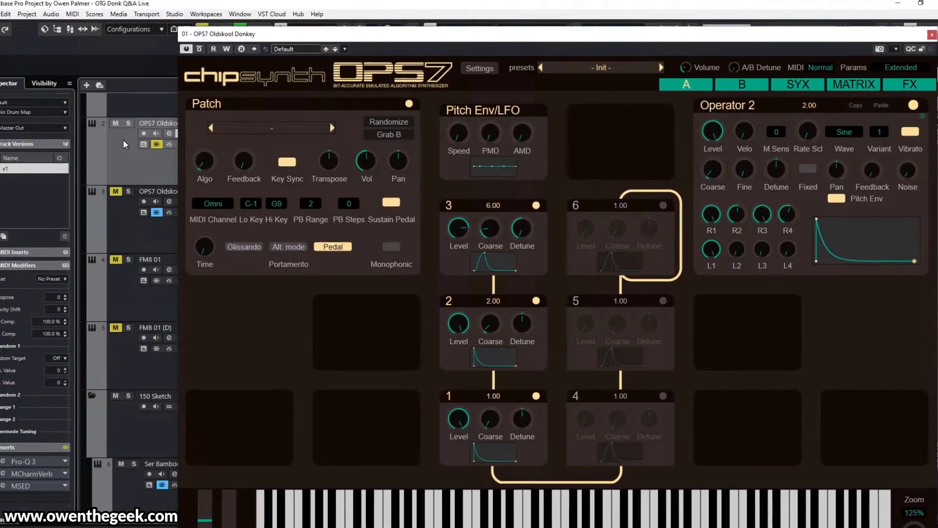
click(930, 35)
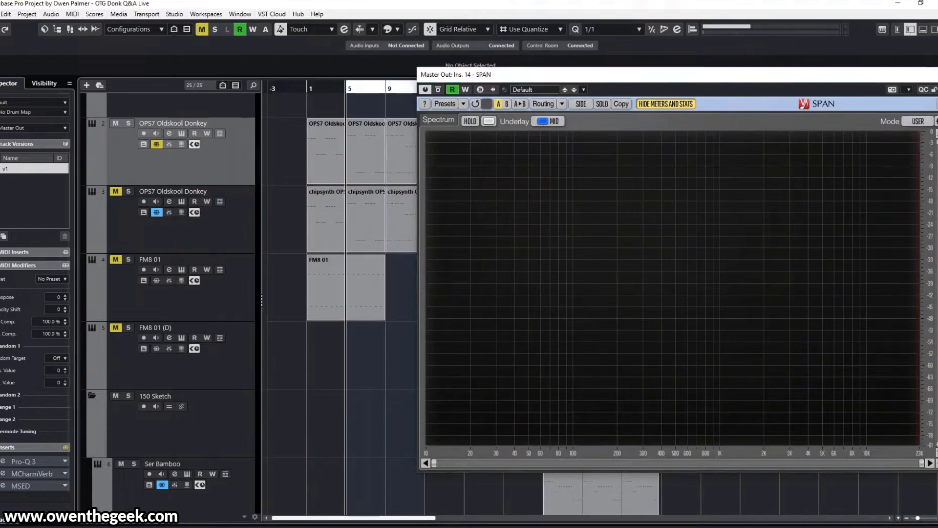
click(930, 74)
- Copy the Ser Bamboo clip at bar 25 onto the first OPS7 Oldskool Donkey track and loop its soloed playback
key(g)
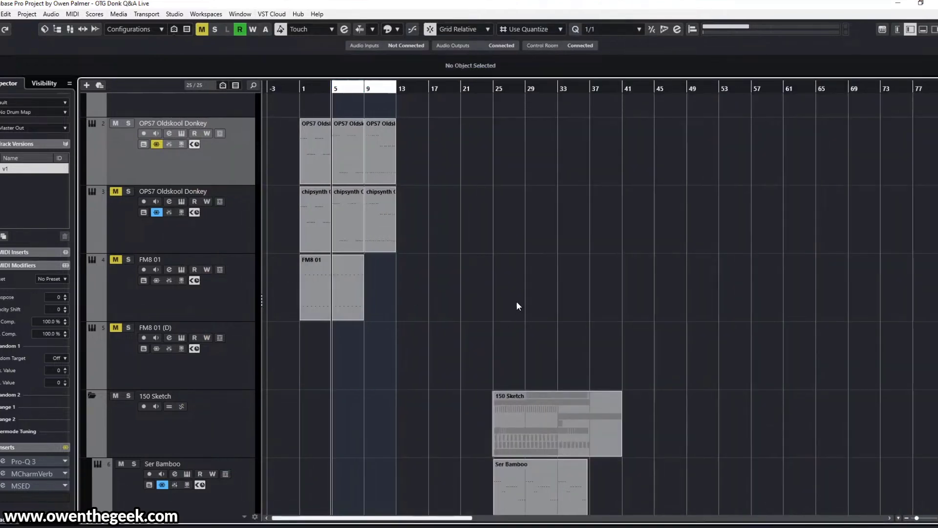
key(shift+g)
key(shift+g)
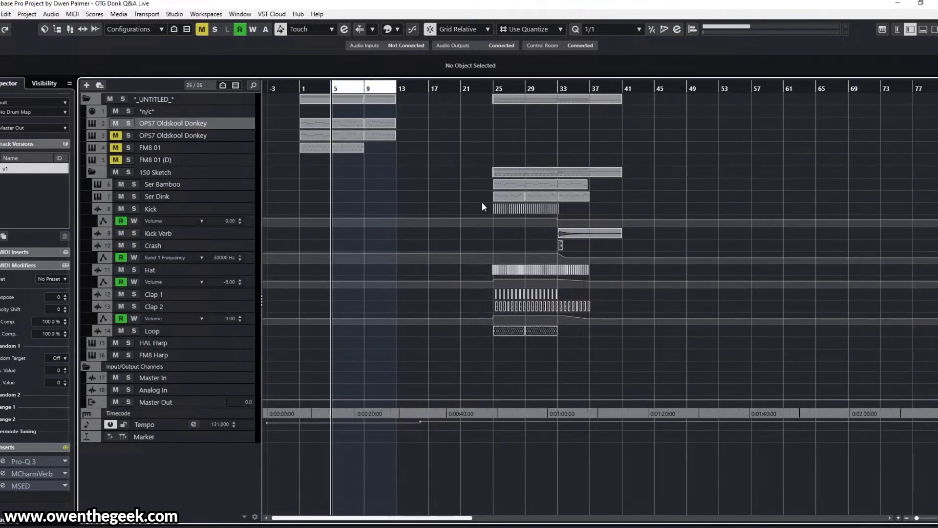
drag(526, 183, 528, 127)
key(s)
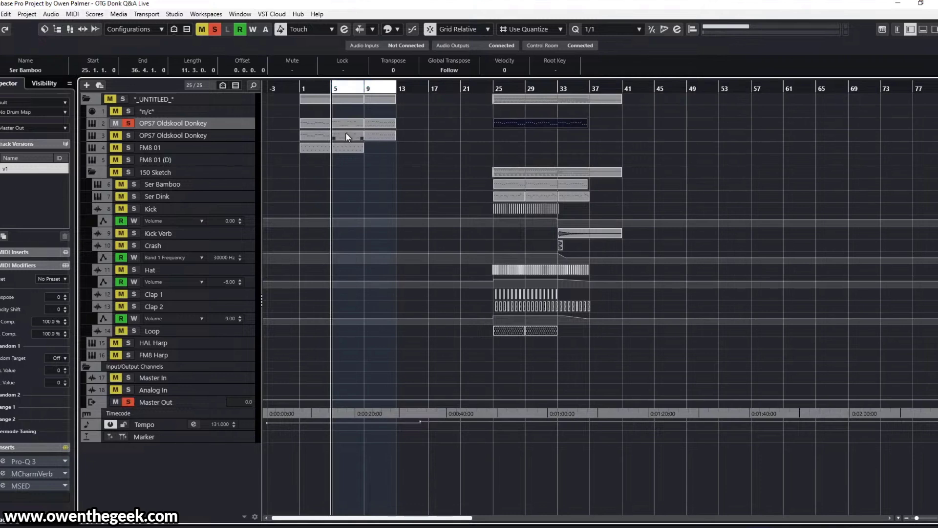
key(alt+p)
click(523, 147)
- Open the OPS7 Oldskool Donkey track's channel settings and turn off the 1715 Hz filter in the PRE section
key(e)
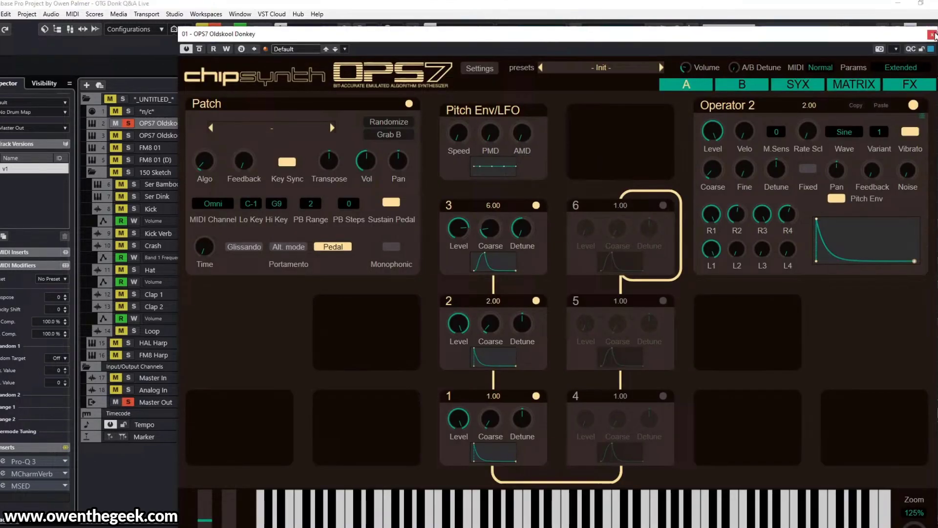
click(933, 35)
key(e)
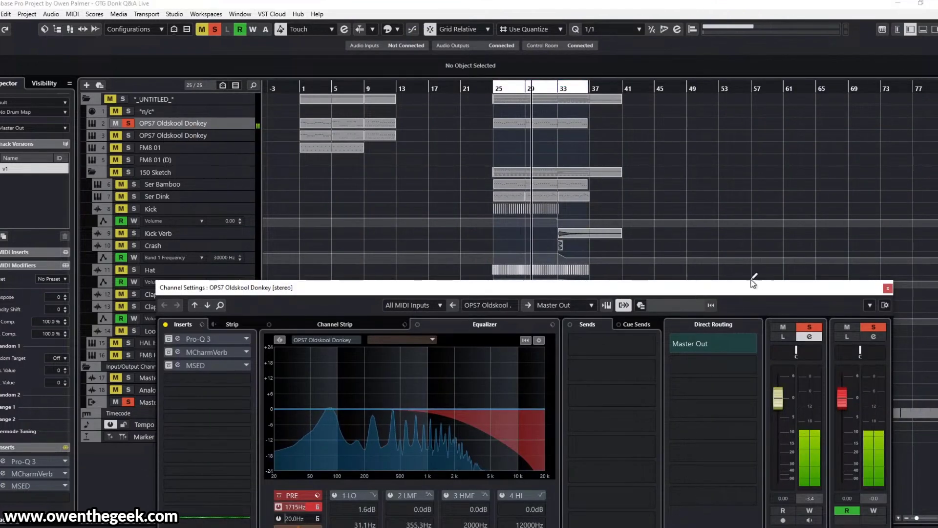
click(278, 506)
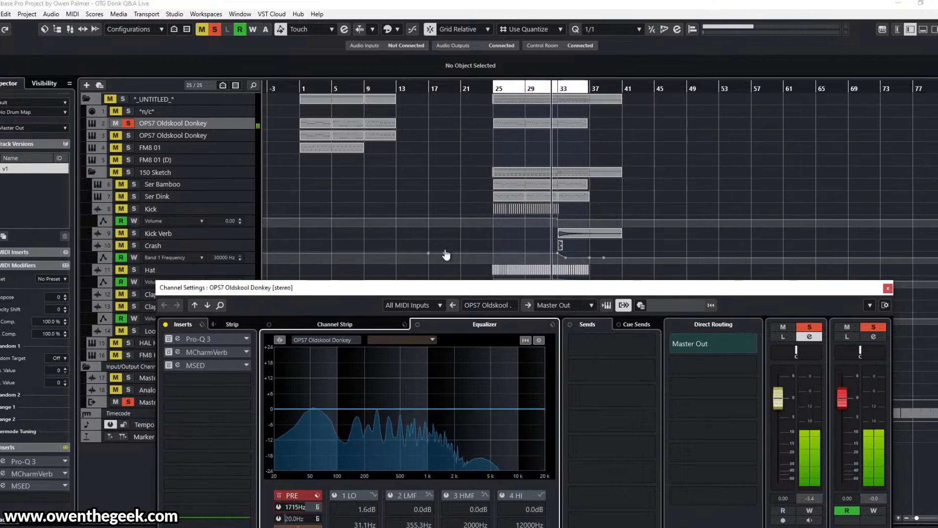
- Reopen the OPS7 synth, raise the patch Vol to maximum and bring operator 2's Level up to 99
click(466, 136)
key(e)
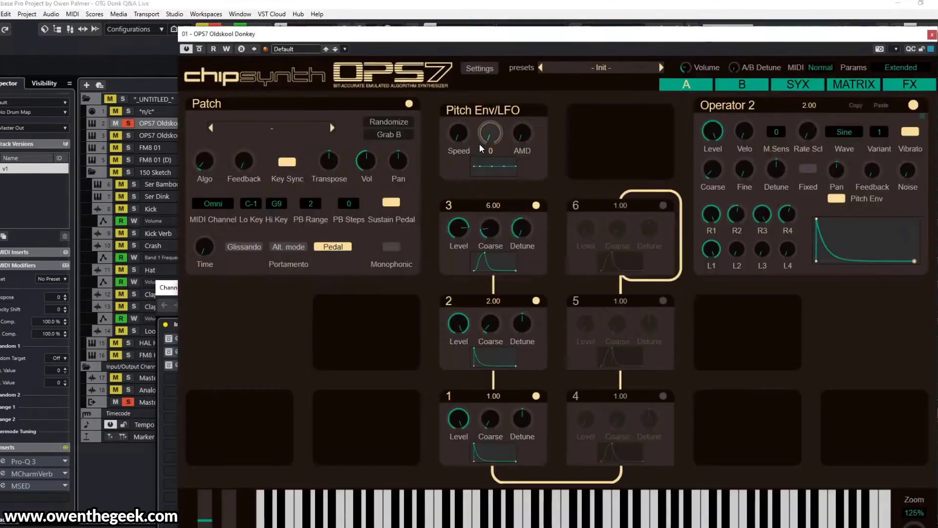
mouse_move(759, 68)
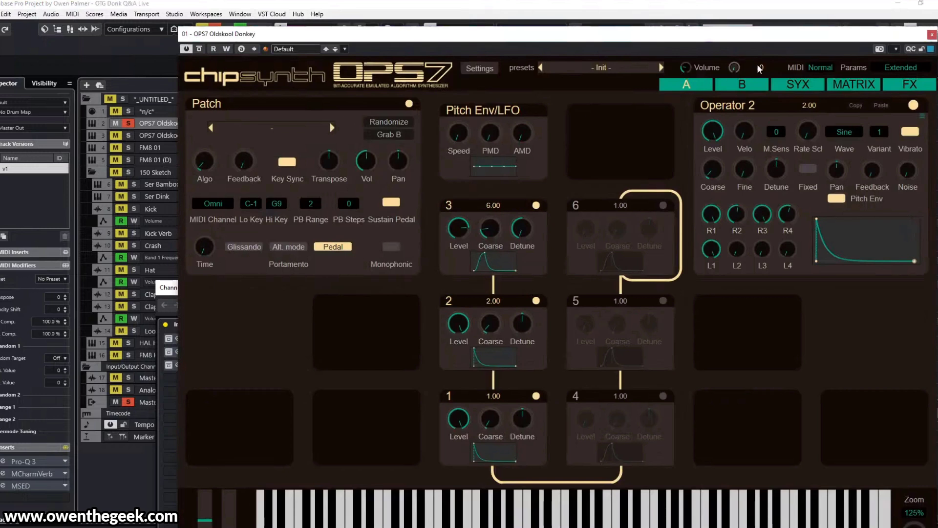
drag(364, 167, 377, 97)
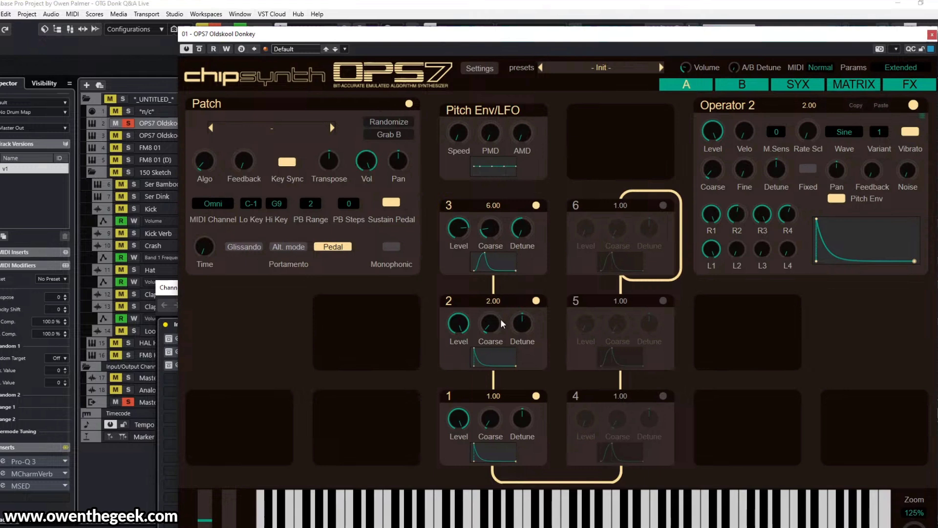
mouse_move(458, 329)
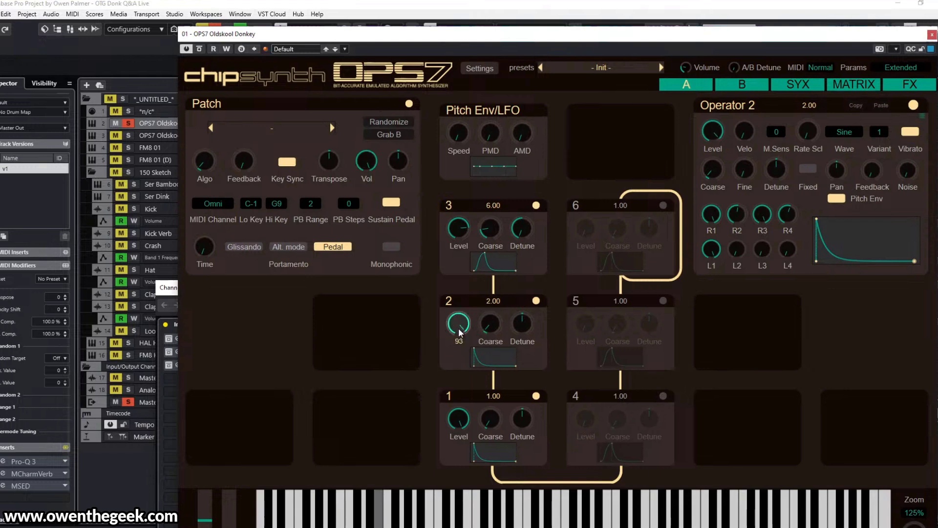
scroll(459, 329, up, 4)
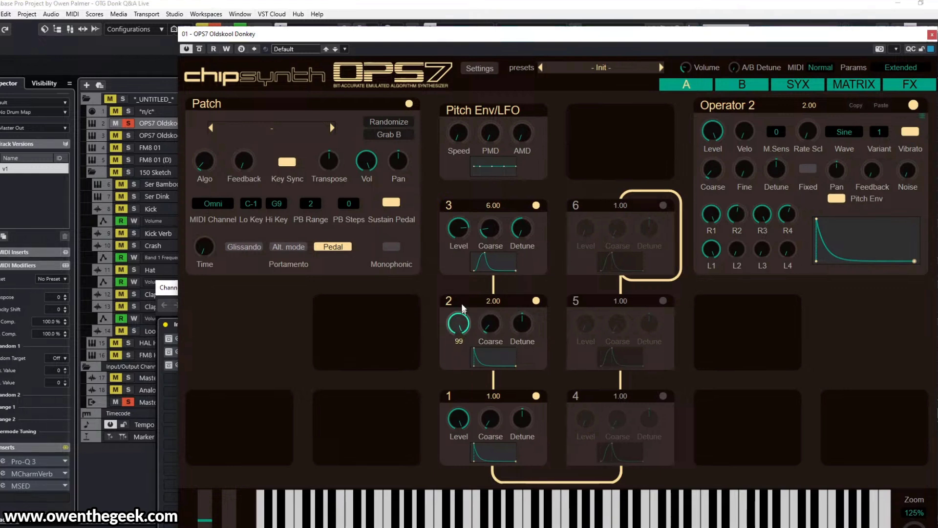
mouse_move(468, 226)
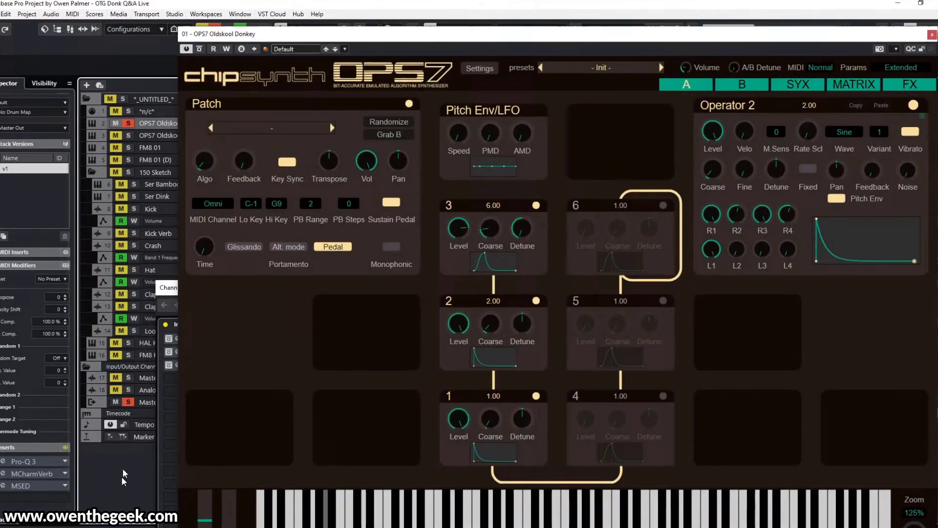
key(ctrl+w)
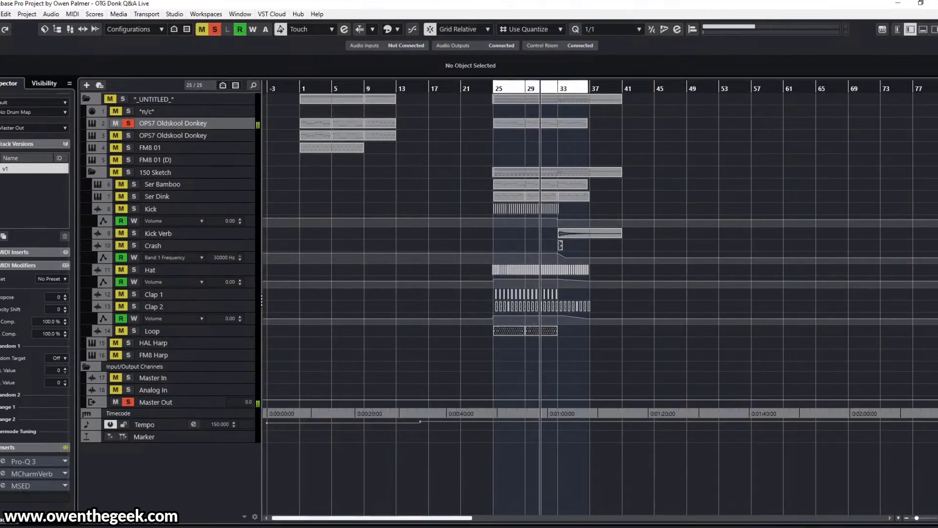
key(alt+Tab)
key(alt+Tab)
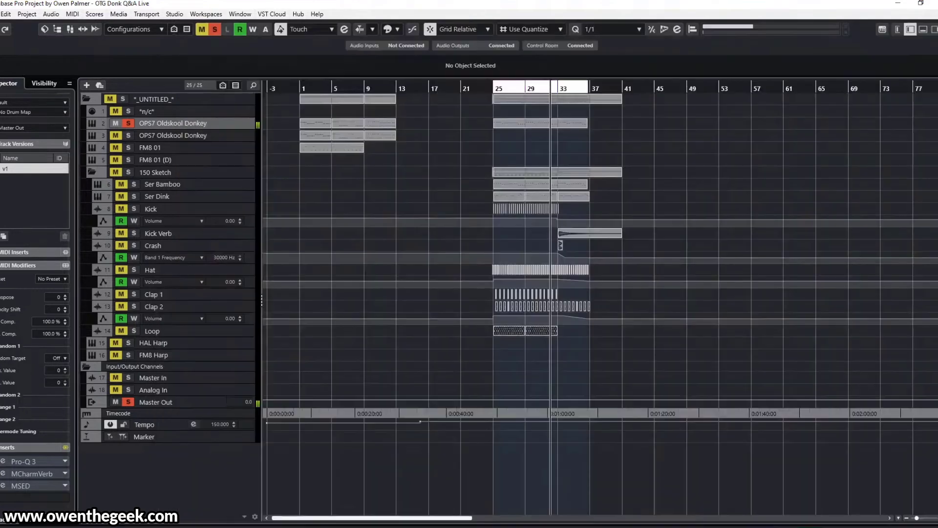
key(alt+Tab)
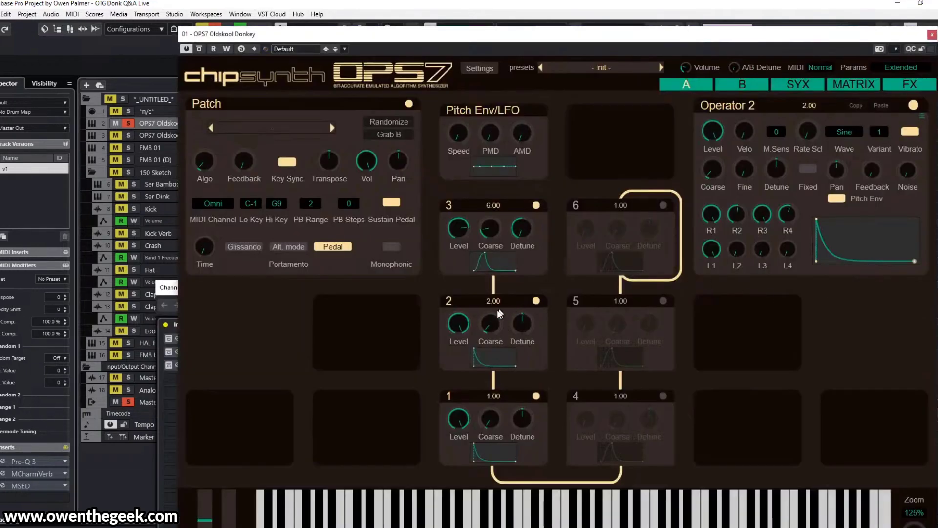
- Adjust operator 3's Level and fine-tune operator 2's Level between 94 and 96 while the bass line plays
mouse_move(462, 328)
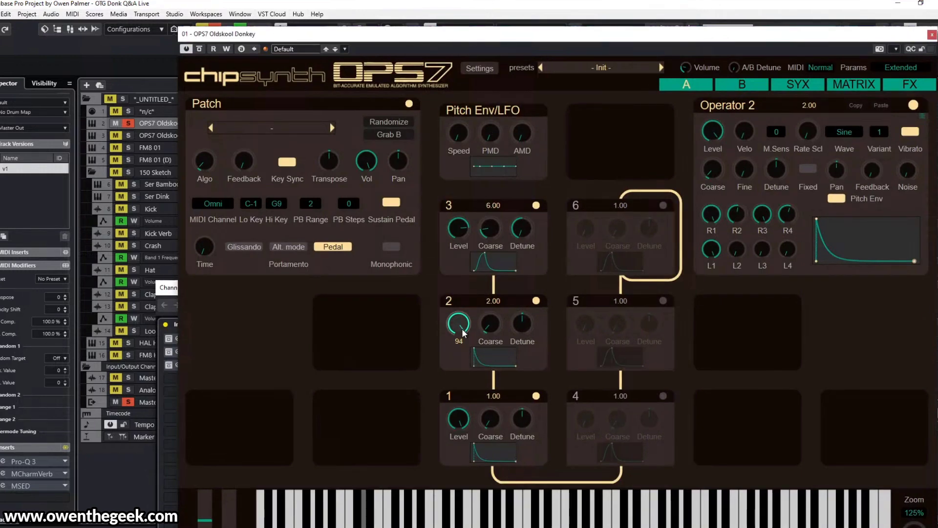
mouse_move(462, 329)
mouse_down()
mouse_move(459, 359)
mouse_move(472, 340)
mouse_up()
drag(456, 210, 461, 241)
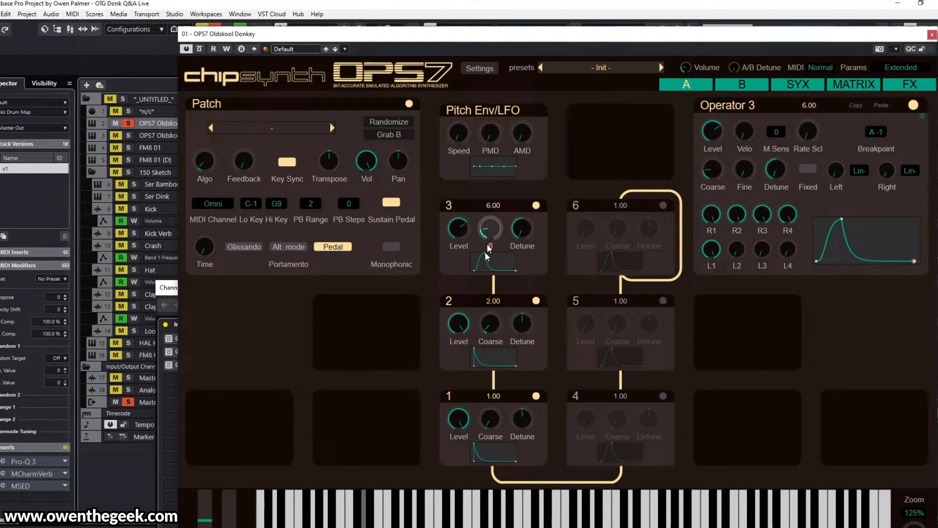
drag(463, 336, 460, 321)
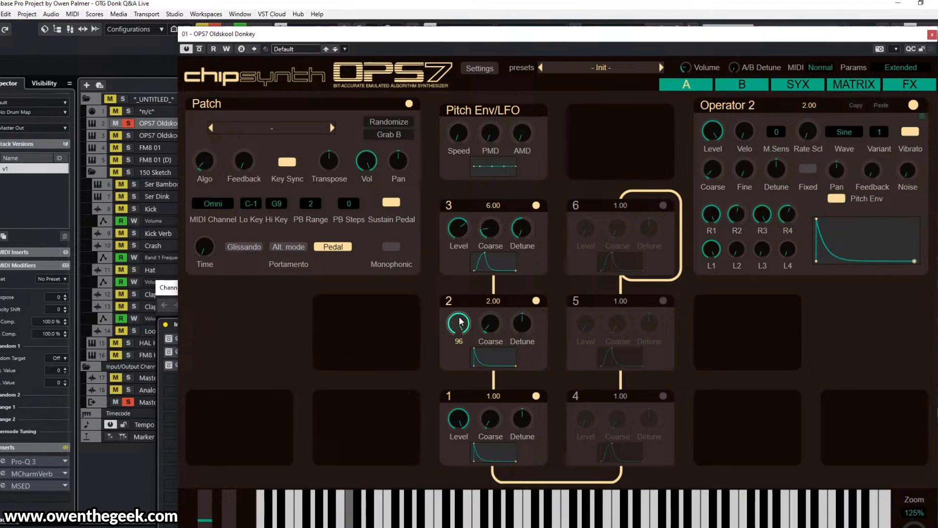
drag(460, 321, 466, 323)
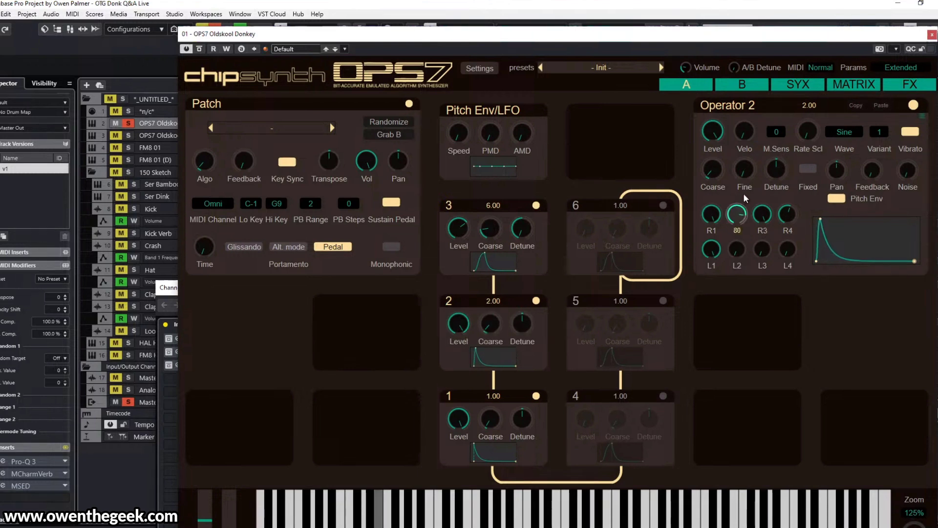
- Try operator 2's R2 envelope rate at 59, 50 and 63, and set it to 54
drag(741, 206, 739, 213)
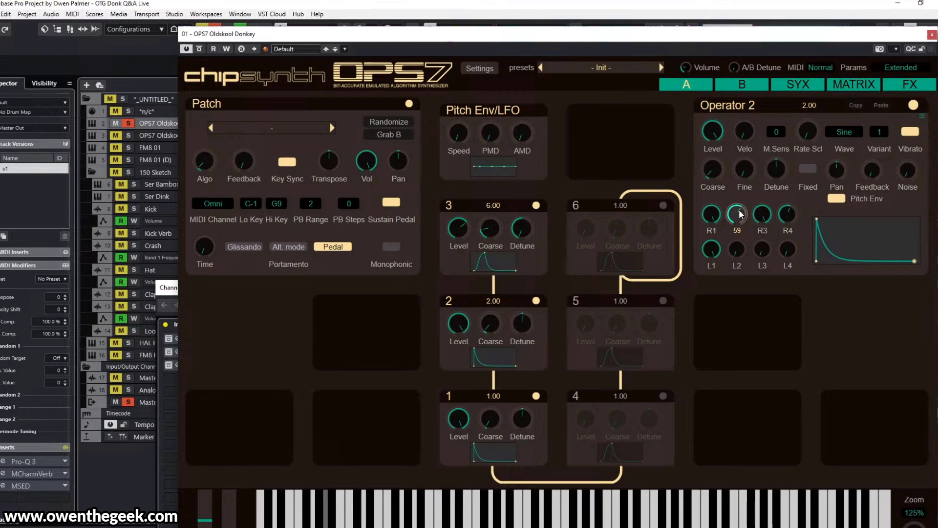
drag(741, 213, 740, 219)
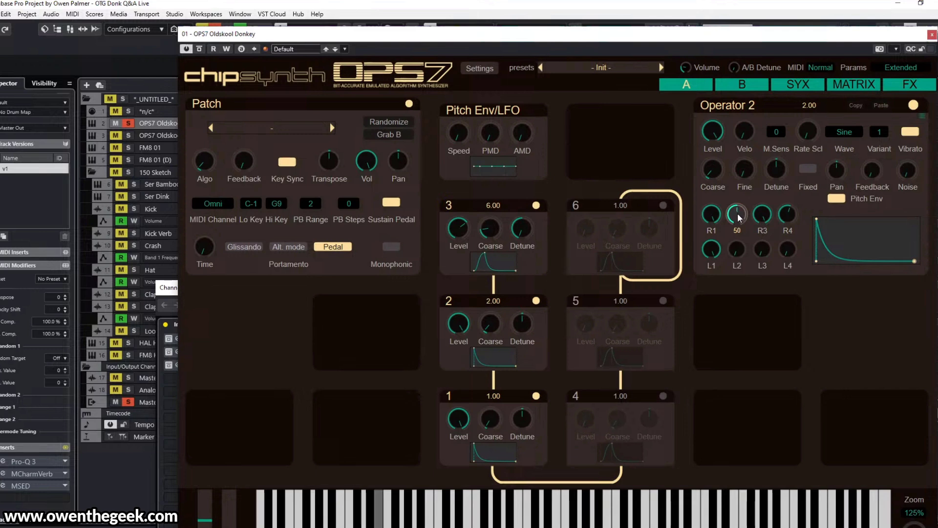
drag(740, 217, 741, 206)
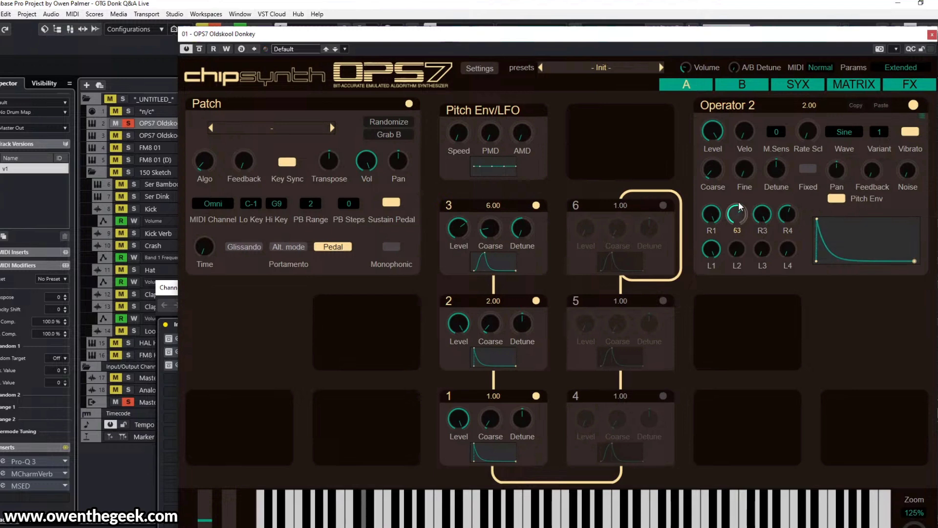
drag(739, 202, 739, 206)
scroll(741, 215, down, 4)
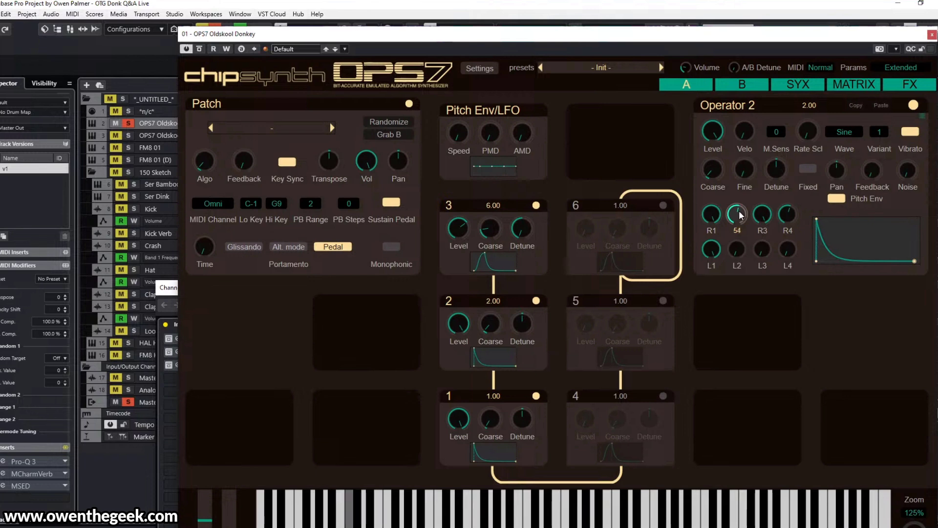
- Review the settings and envelopes of operators 1 and 2 in OPS7, and close the synth window
click(513, 396)
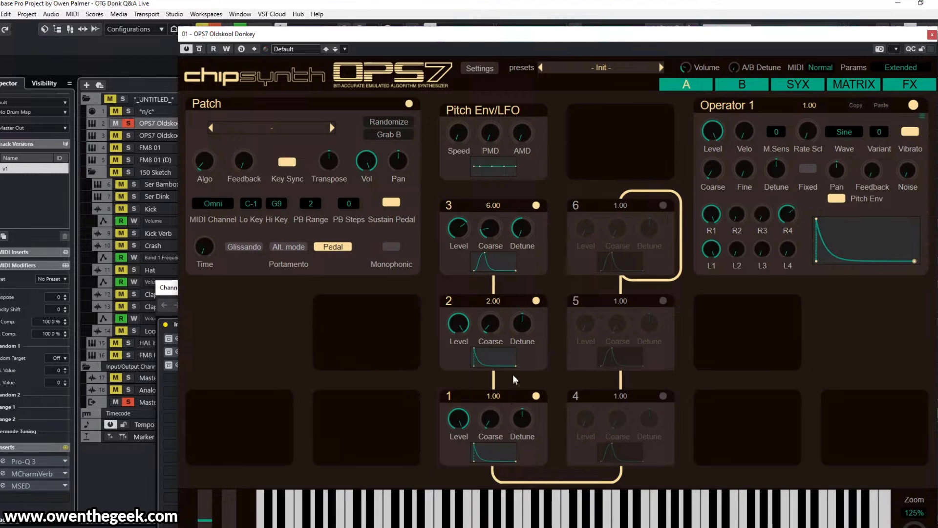
click(511, 300)
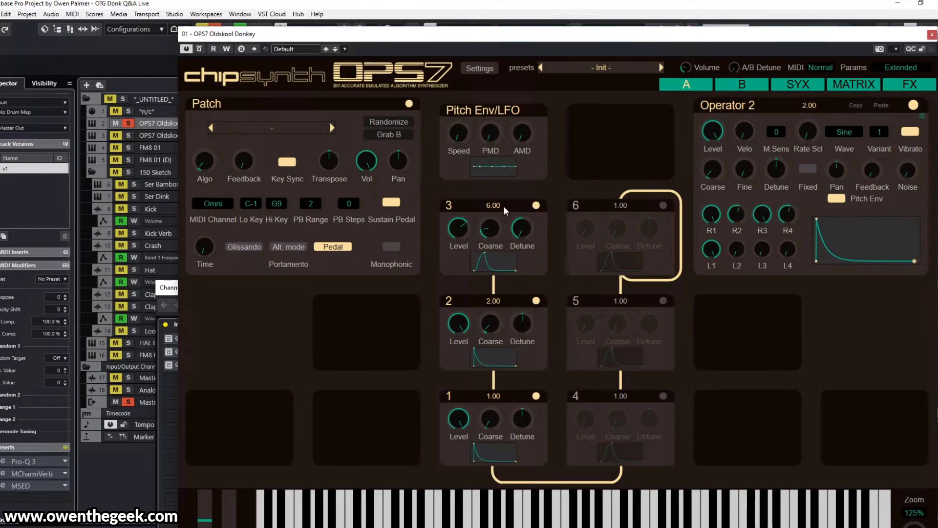
click(933, 35)
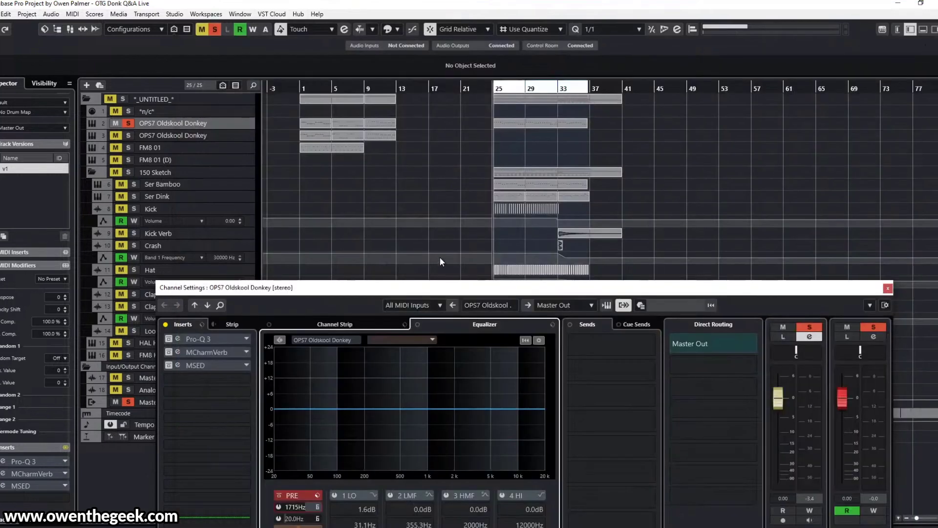
- Copy the bass clip at bar 25 from the OPS7 Oldskool Donkey track to FM8 01, and move the solo to FM8 01
click(128, 122)
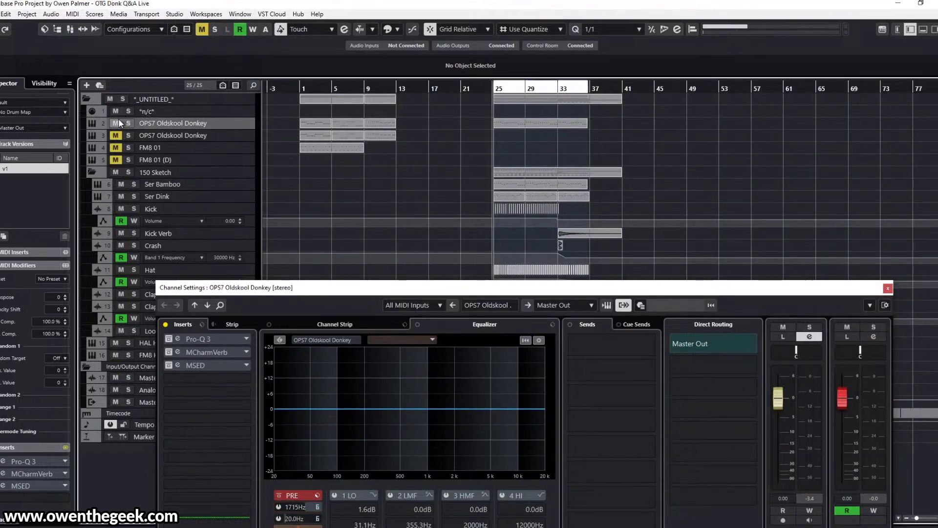
click(119, 122)
drag(508, 123, 515, 145)
click(128, 147)
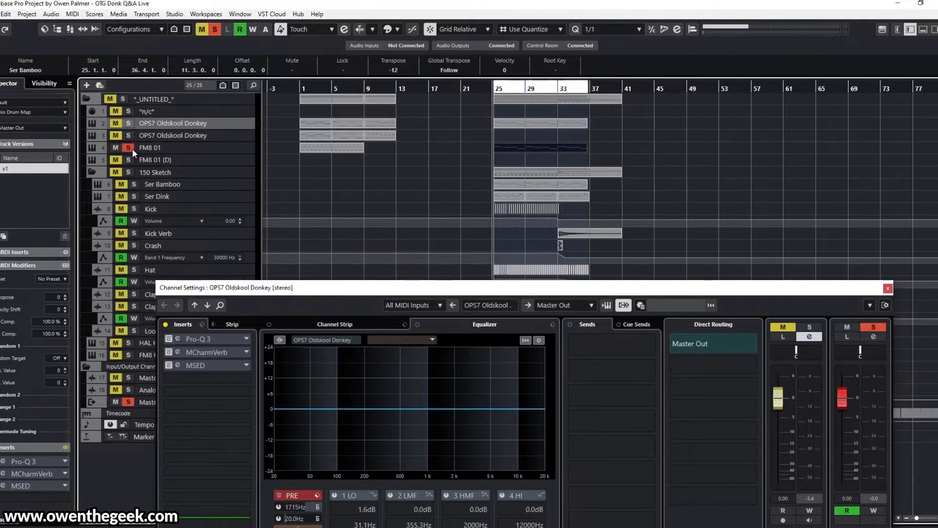
- Open the FM8 synth on the FM8 01 track and close the channel settings window
click(162, 148)
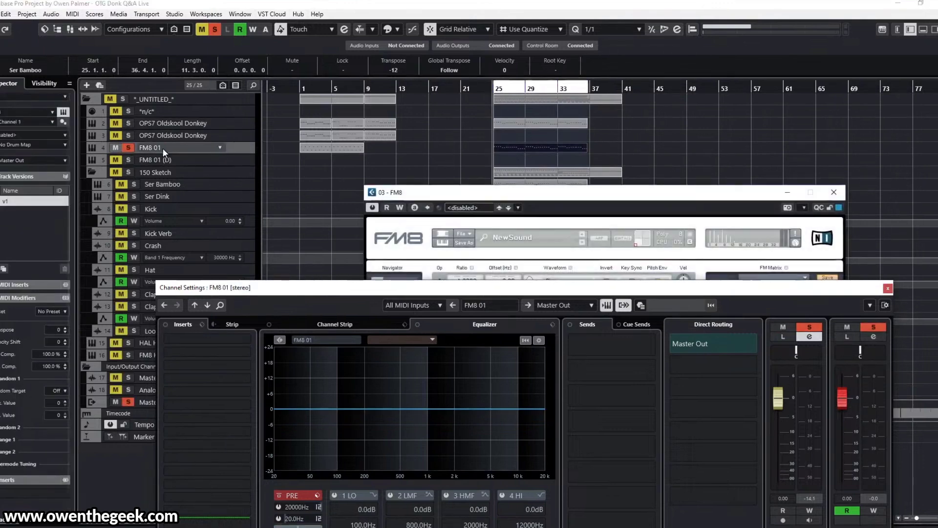
click(888, 288)
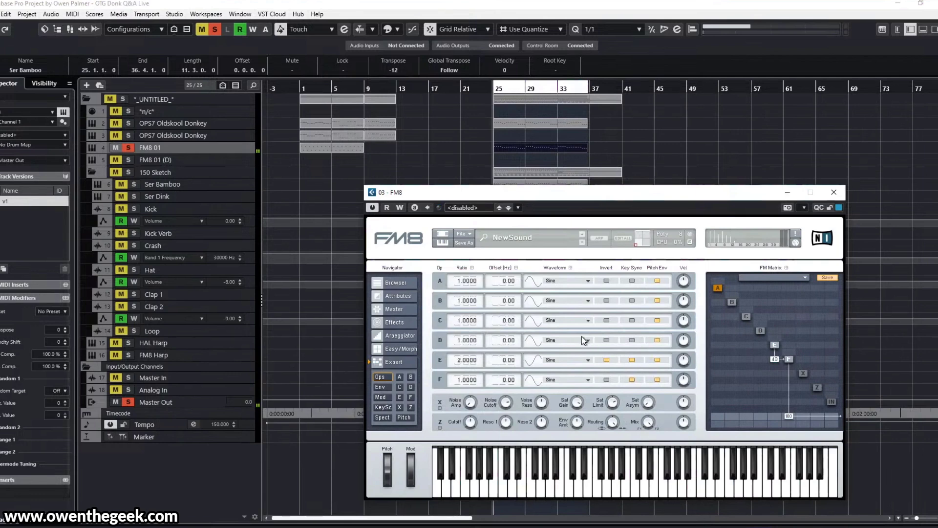
right_click(585, 214)
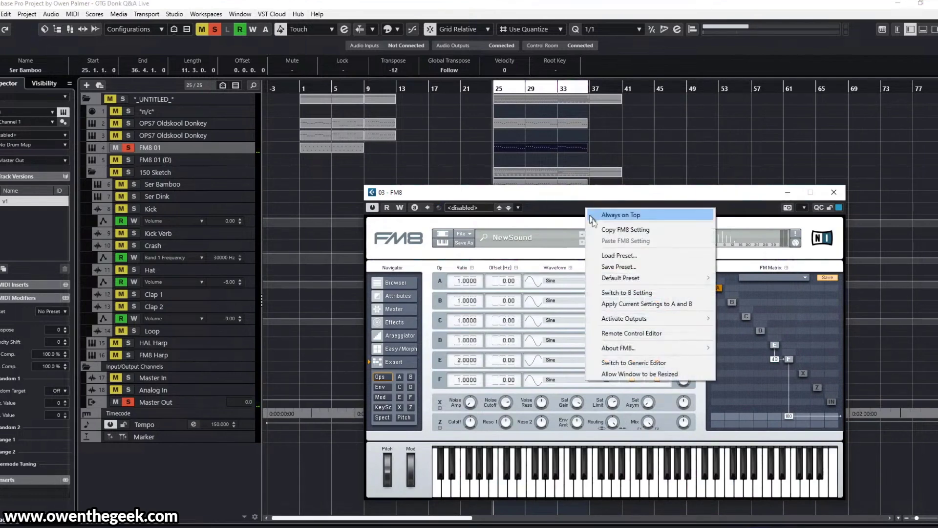
mouse_move(617, 277)
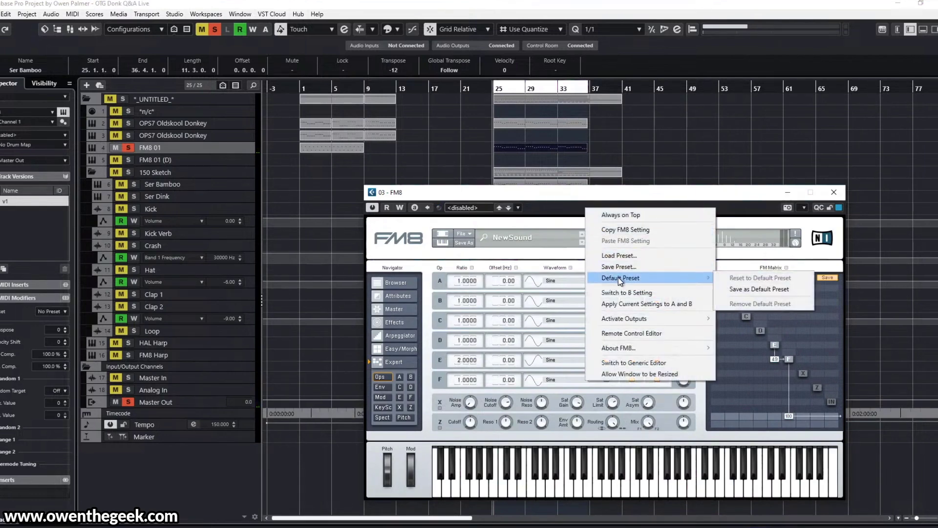
click(759, 289)
click(518, 237)
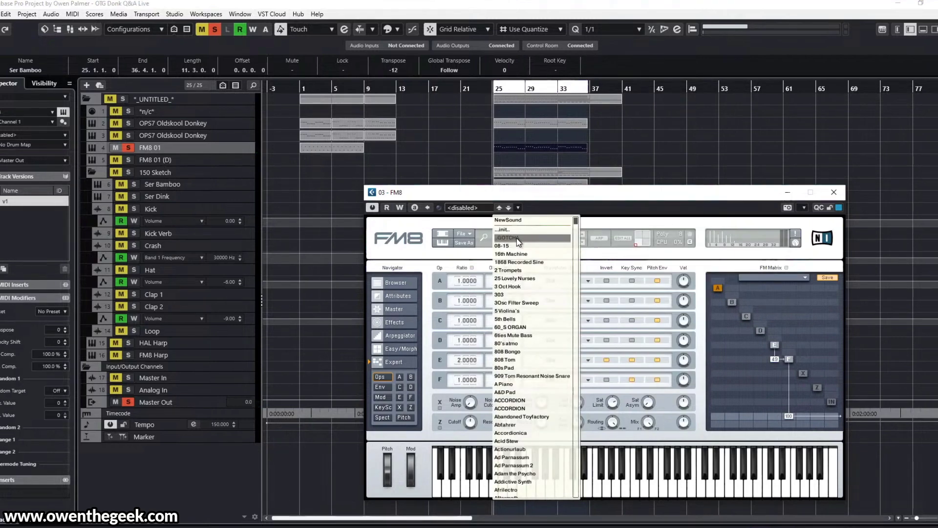
click(471, 238)
- Start a new blank sound in FM8 and audition operator F's output with the looped bass line
click(471, 238)
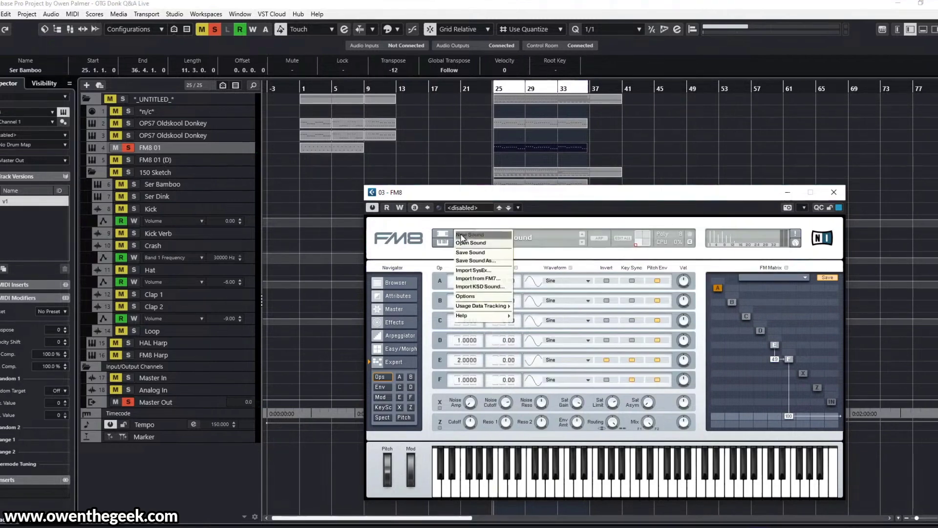
click(481, 245)
drag(495, 193, 448, 122)
click(407, 419)
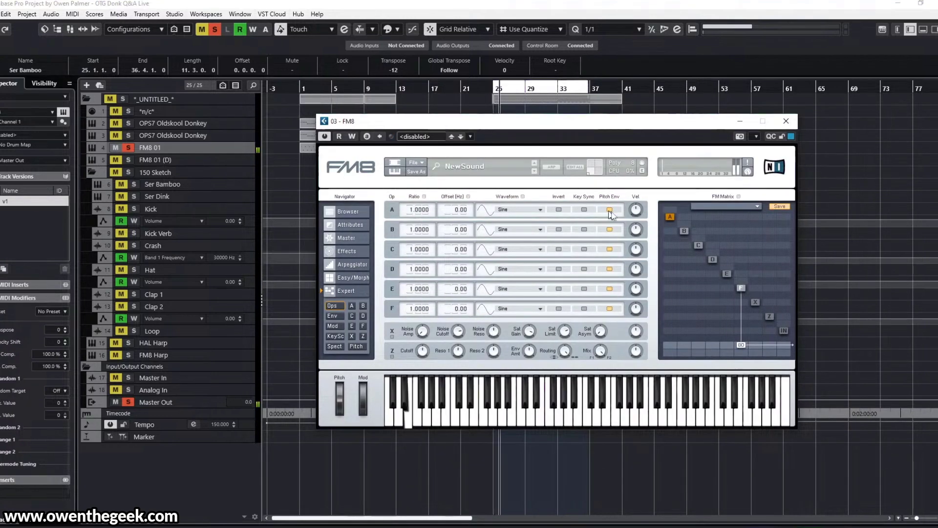
key(space)
drag(741, 345, 757, 241)
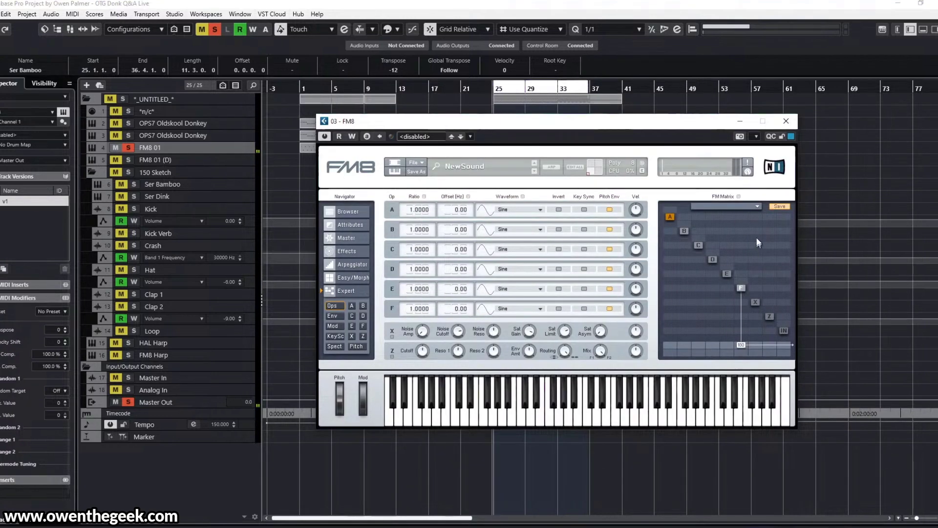
- Route operator E into operator F with a modulation amount of 87, and set operator E's ratio to 2
click(742, 288)
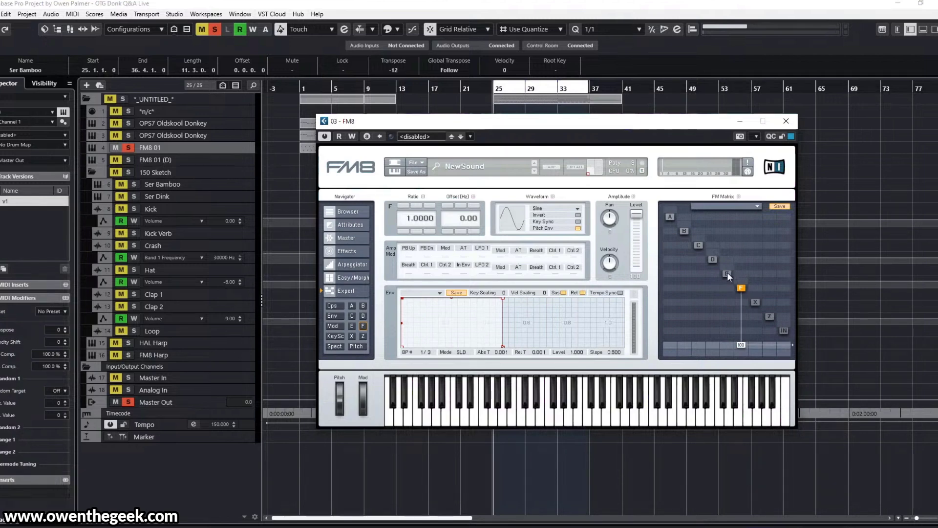
key(space)
drag(729, 290, 737, 256)
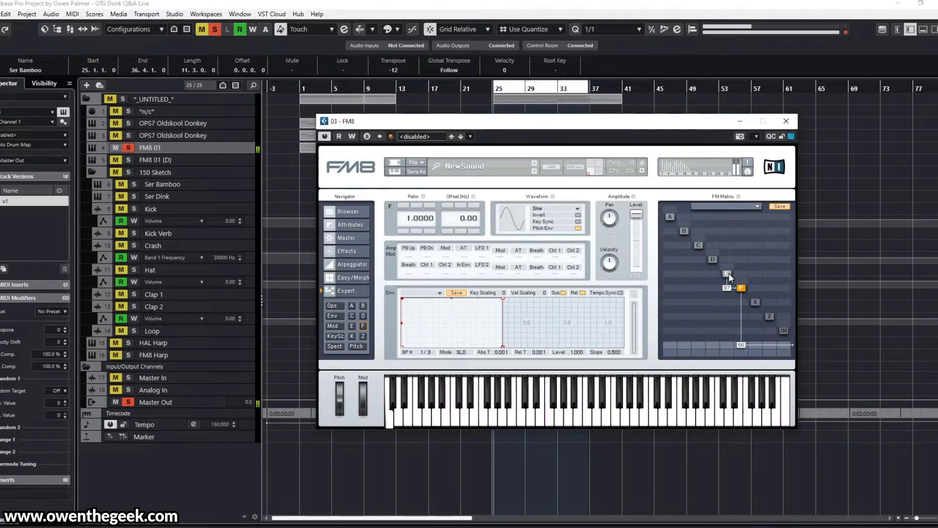
click(728, 274)
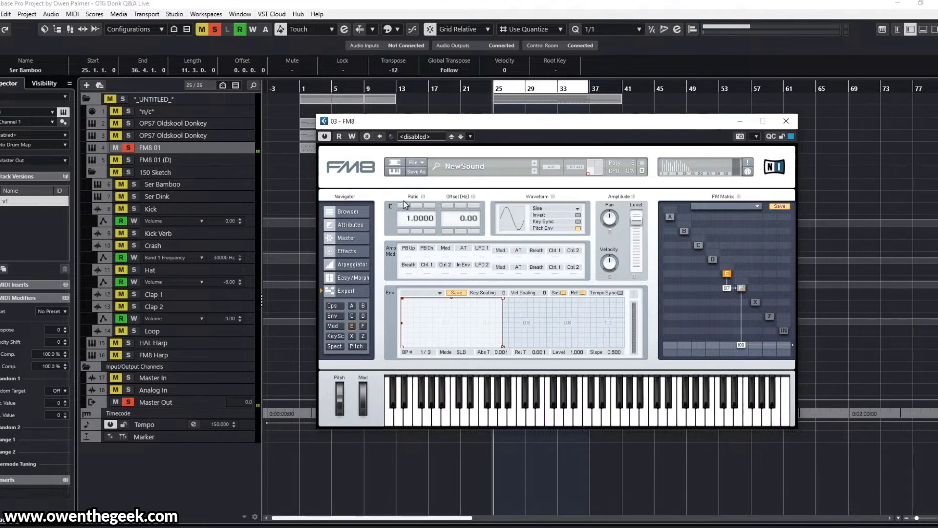
- Shape operator F's envelope with a release of about 0.235 down to zero, and audition it with the loop
click(742, 289)
drag(503, 347, 552, 364)
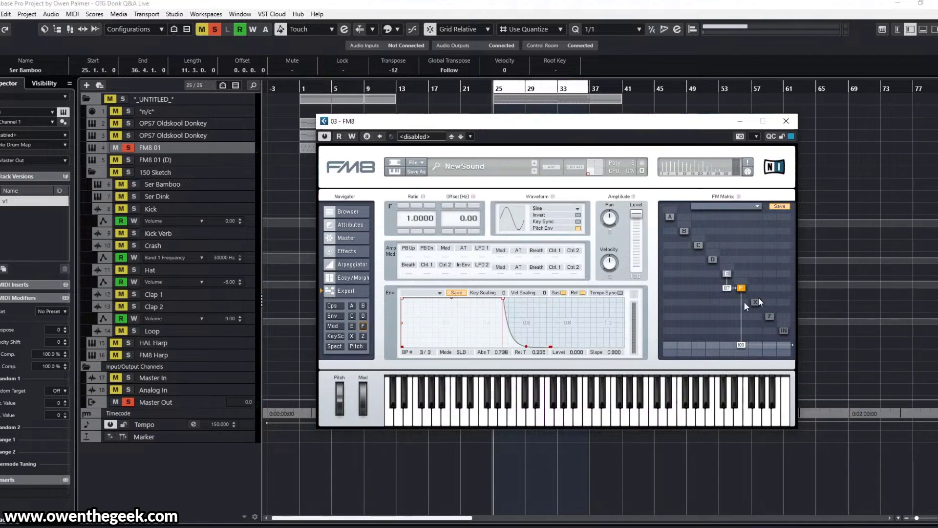
key(space)
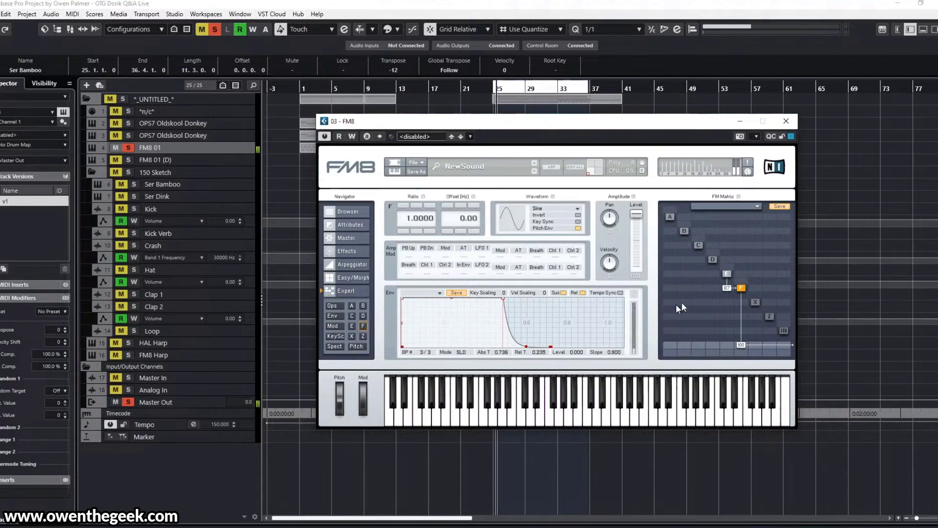
- Lower operator E's modulation of F to 64 and shape E's envelope to decay to zero at about 0.522
click(727, 274)
mouse_move(503, 347)
mouse_down()
mouse_move(559, 347)
mouse_move(570, 338)
mouse_move(572, 299)
mouse_up()
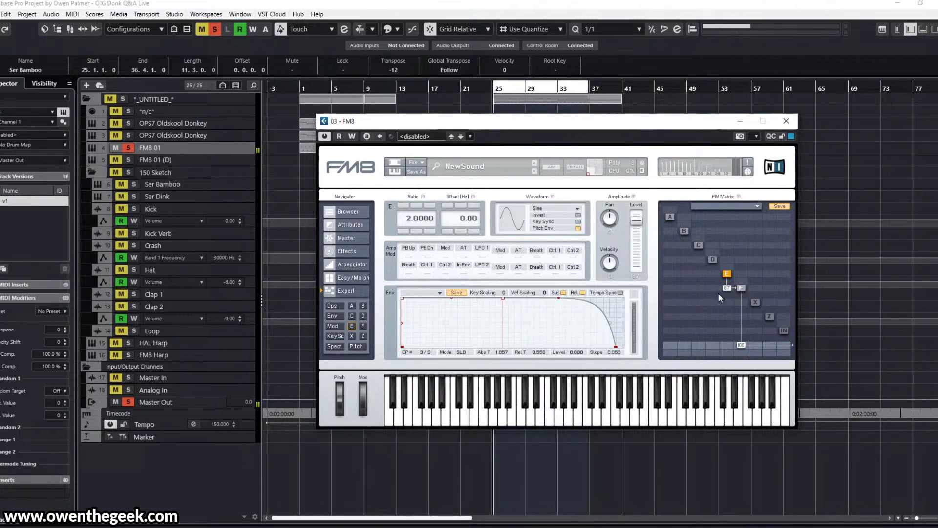
mouse_move(727, 289)
mouse_down()
mouse_move(724, 306)
mouse_move(723, 294)
mouse_up()
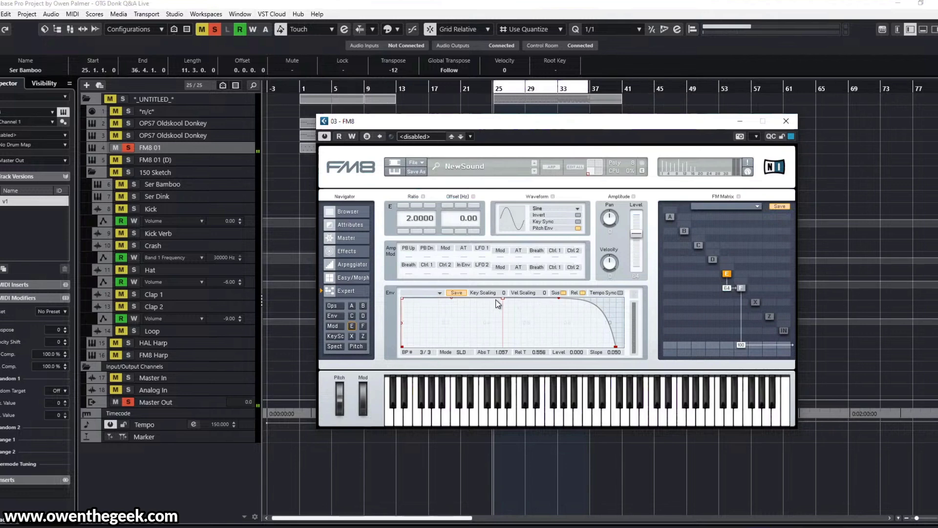
drag(504, 299, 506, 359)
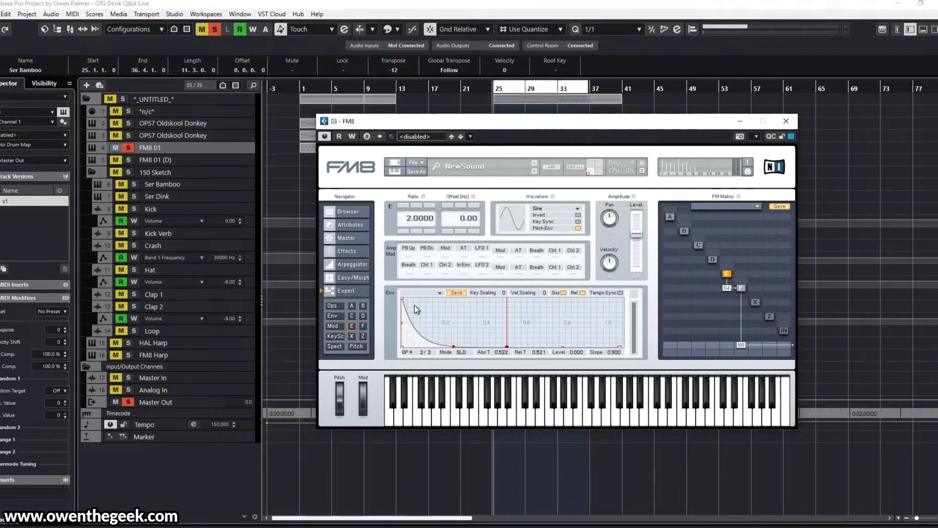
- Enable Key Sync for operators E and F in the operator overview
click(332, 307)
click(584, 289)
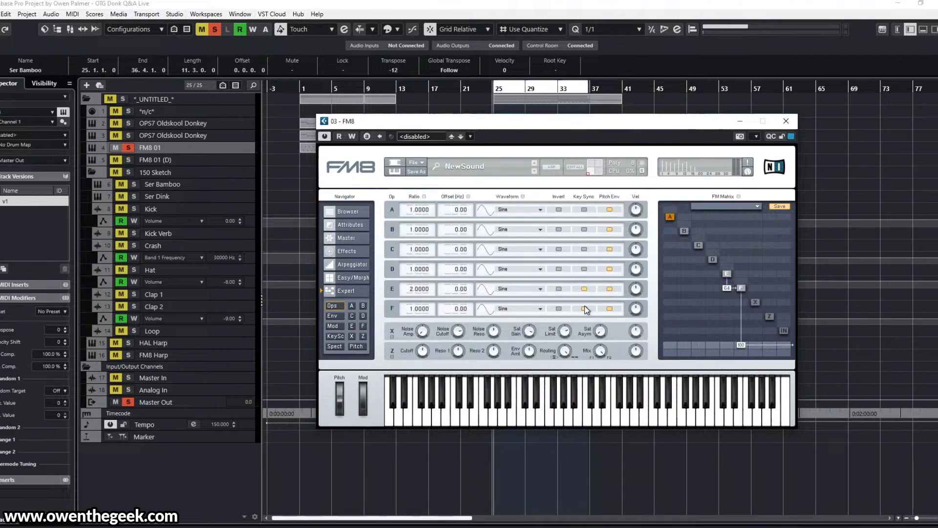
click(584, 308)
- Lengthen operator E's decay to about 0.698 and raise its modulation of operator F to about 78
click(726, 274)
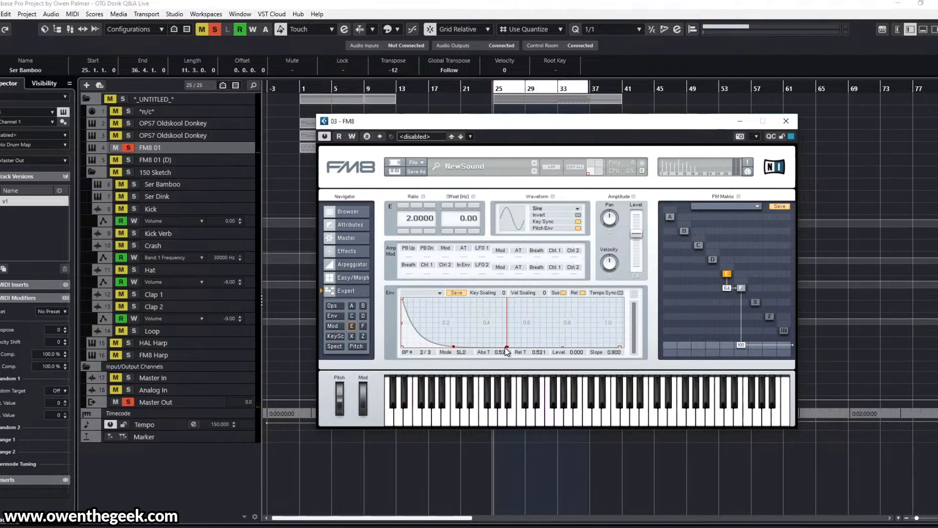
drag(506, 347, 544, 348)
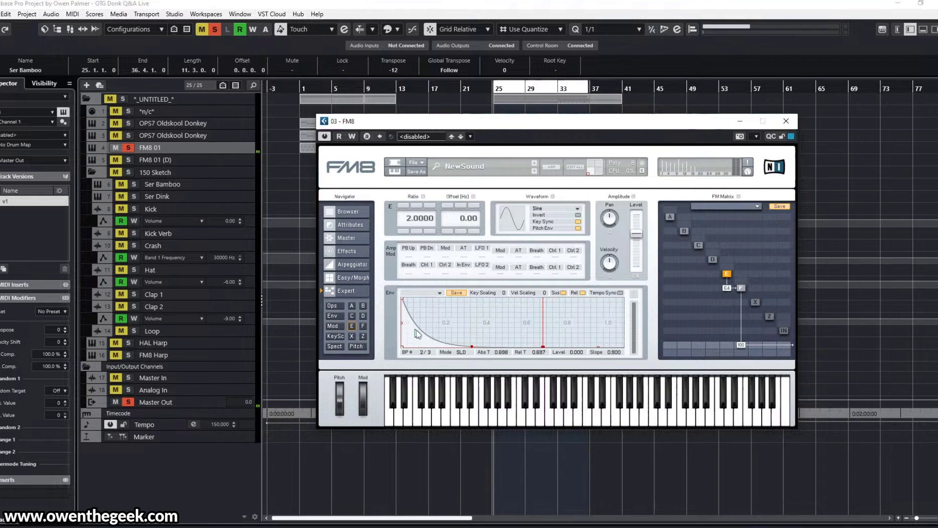
drag(726, 293, 732, 284)
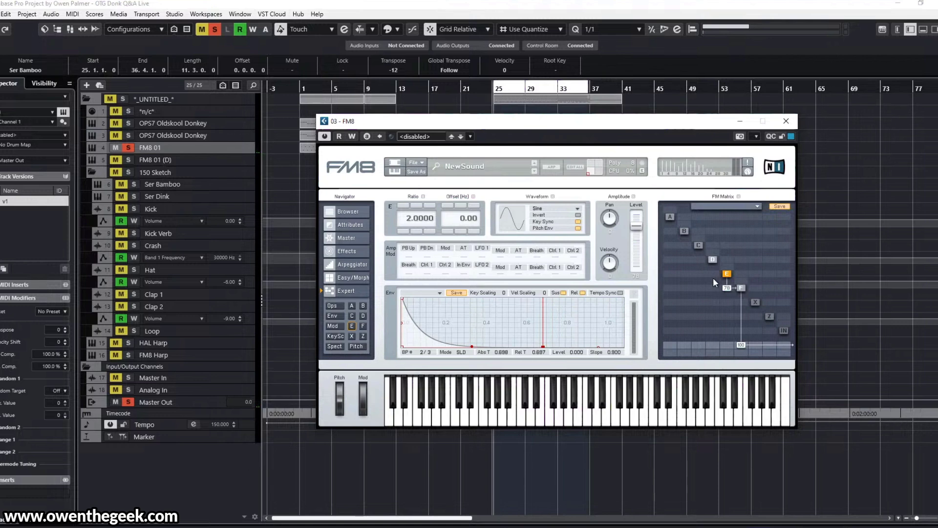
- Add operator D as a second modulator of operator F with an amount of about 73
drag(714, 274, 726, 243)
drag(713, 274, 726, 253)
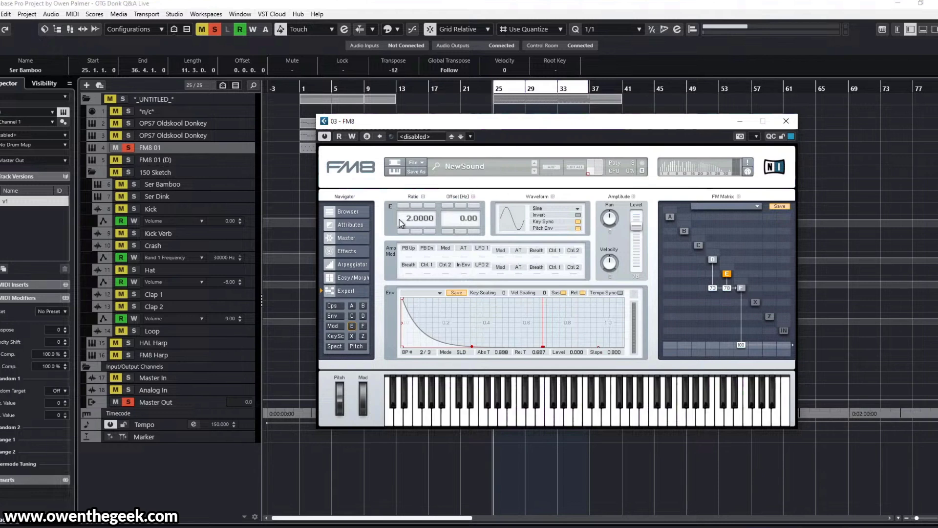
drag(397, 215, 400, 208)
click(713, 259)
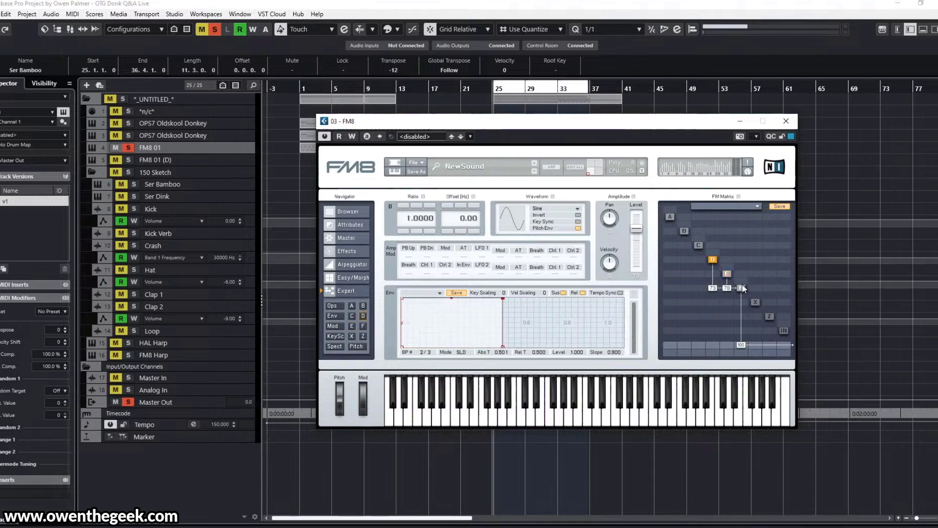
click(728, 272)
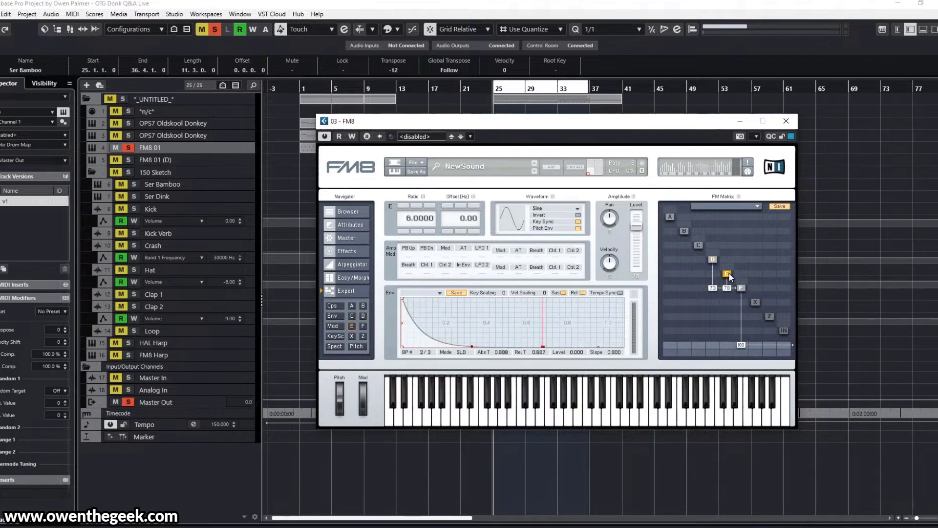
click(403, 231)
double_click(404, 230)
- Set operator D's ratio to 6 and shorten its envelope to a very quick decay of about 0.013
click(712, 259)
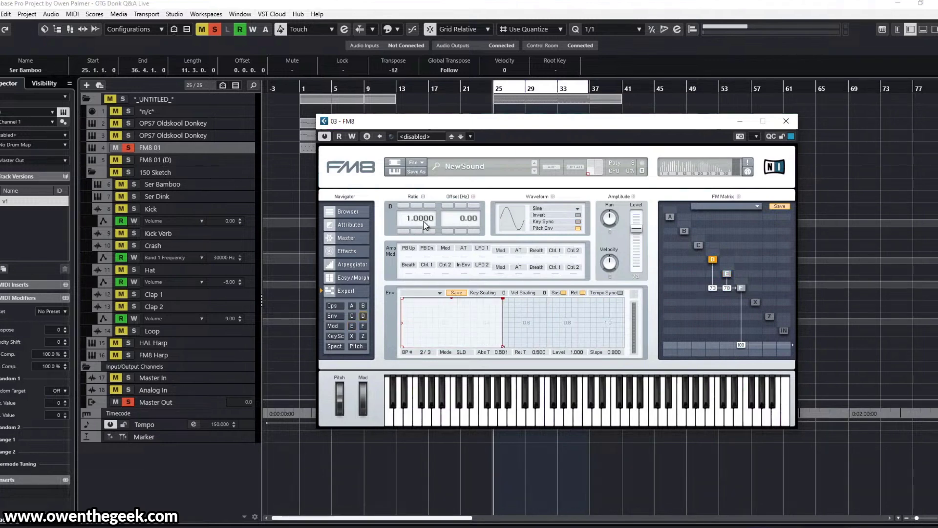
double_click(400, 204)
drag(503, 300, 404, 353)
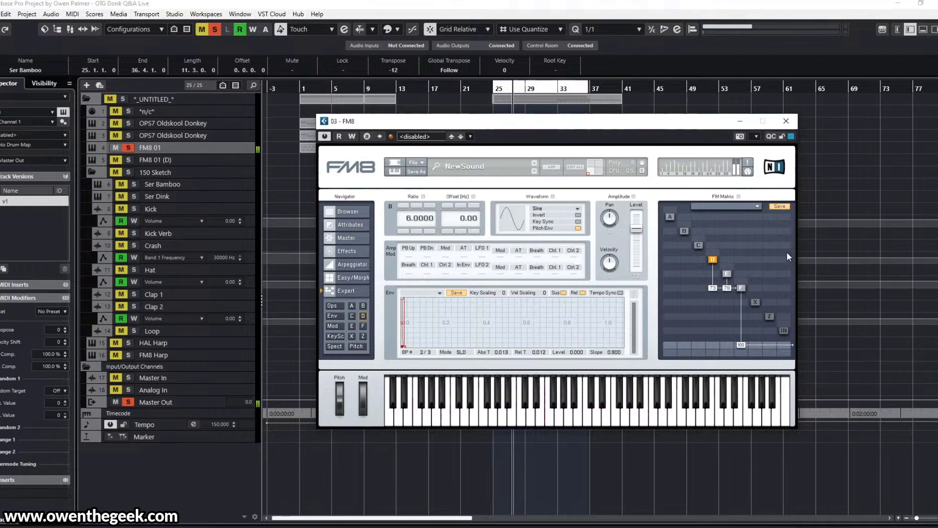
- Try operator D's modulation of operator F at 100 against the loop, stop playback and remove that routing
drag(713, 288, 717, 232)
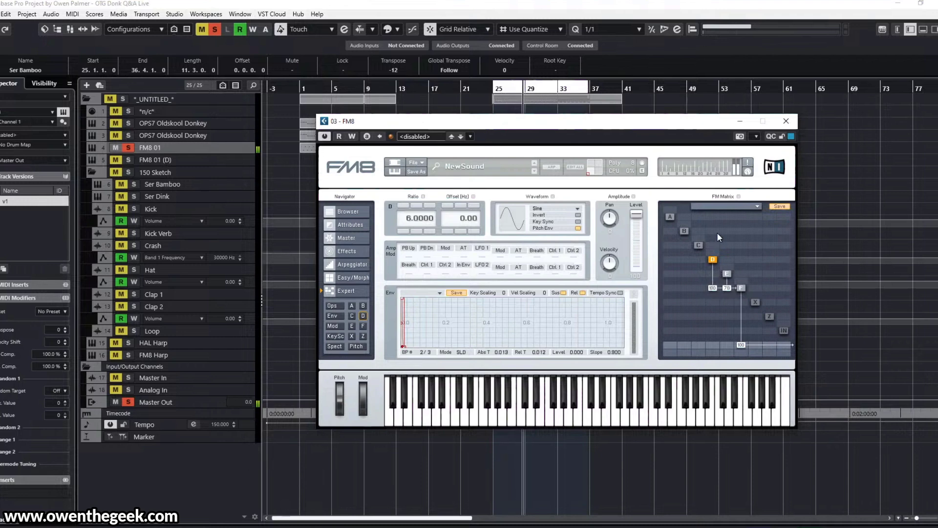
key(space)
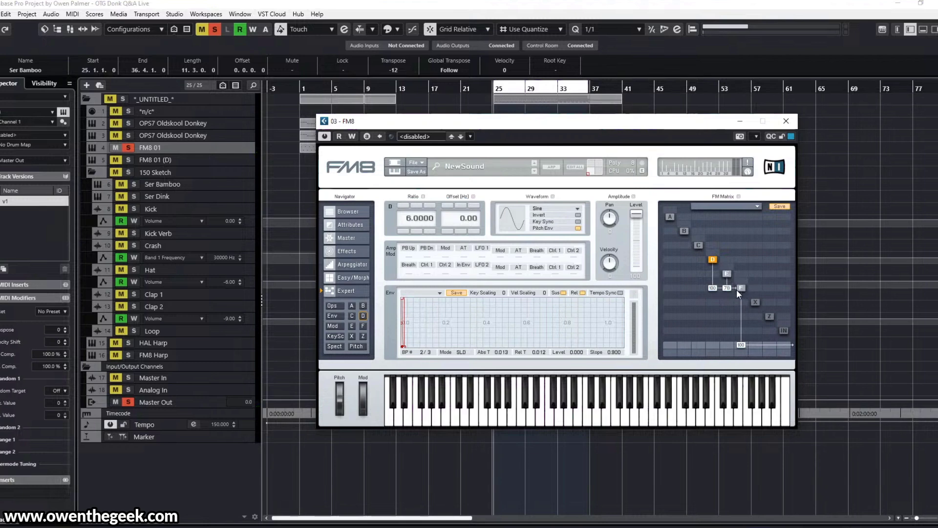
drag(712, 288, 710, 318)
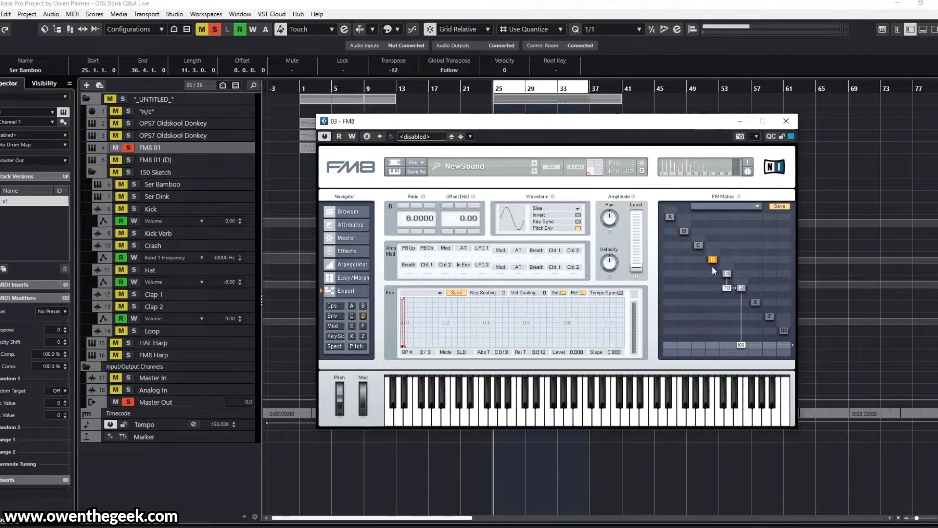
- Try routing operator D into operator E in the FM matrix, and remove the connection
drag(712, 272, 720, 243)
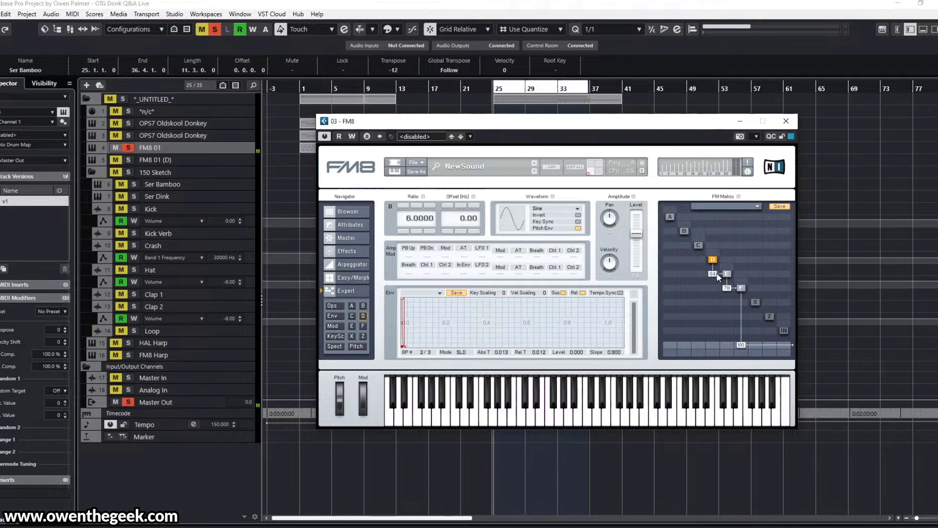
drag(714, 272, 717, 339)
drag(712, 288, 690, 286)
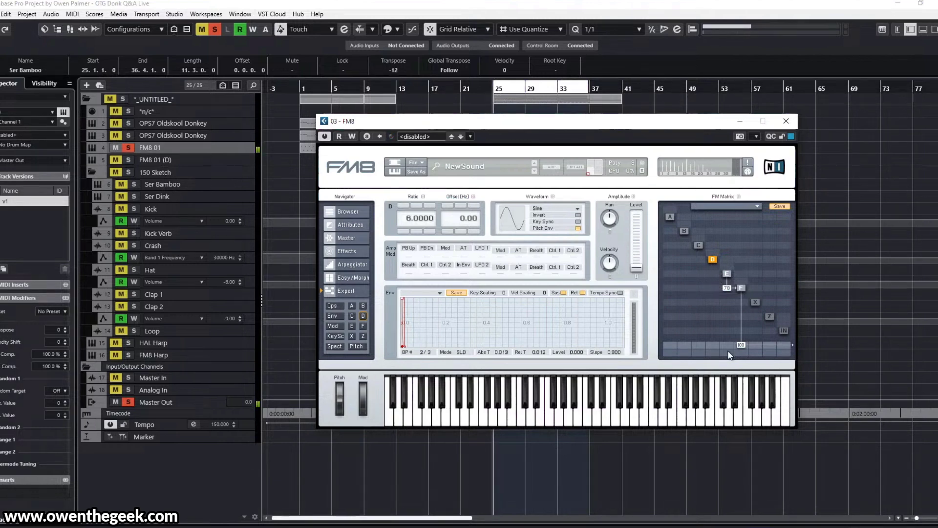
- Route operator D into operator E instead of F at about 51 while the loop plays, and enable D's key sync
drag(716, 281, 735, 201)
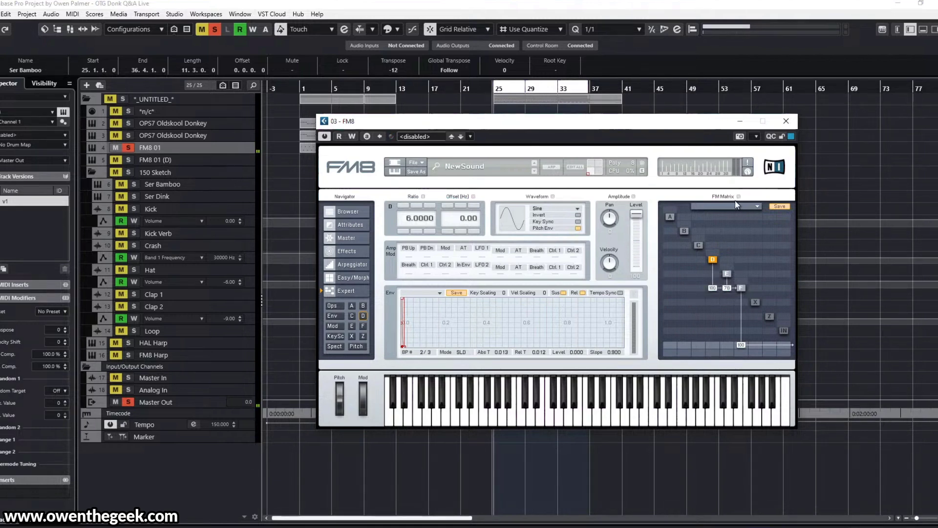
drag(711, 288, 735, 248)
click(727, 273)
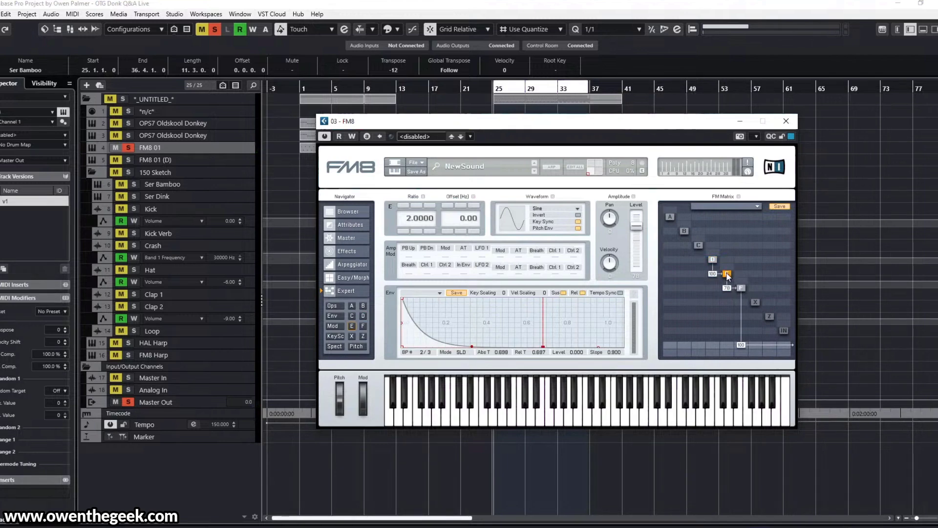
key(space)
drag(713, 275, 711, 296)
click(713, 259)
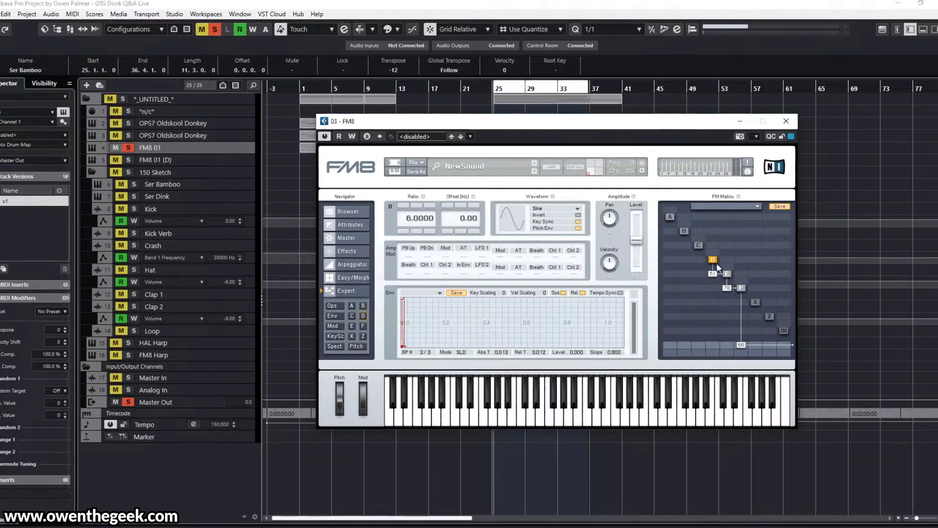
- Set operator E's waveform to TX Wave 2
click(727, 273)
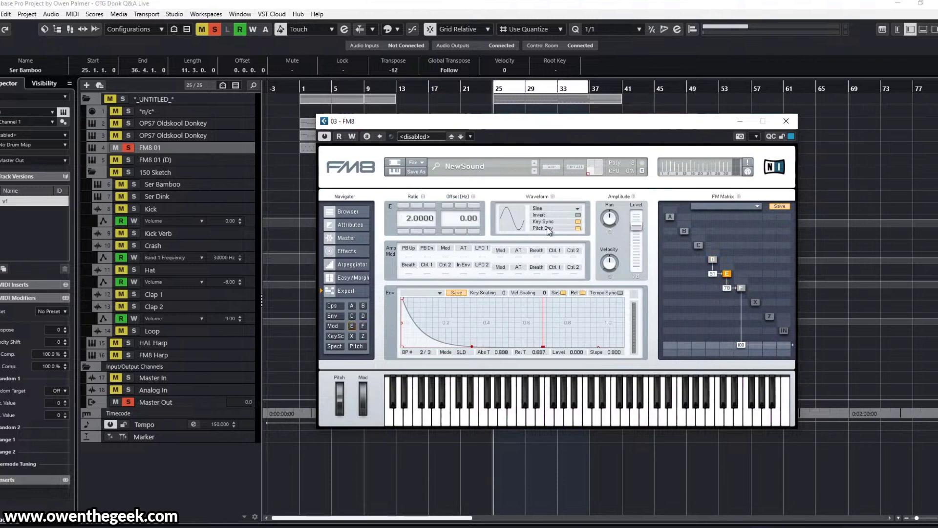
click(552, 209)
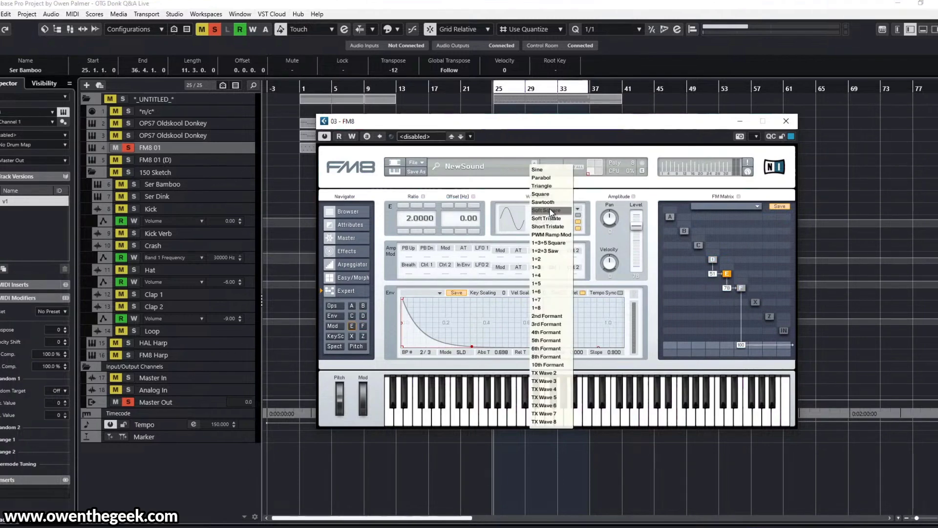
click(552, 375)
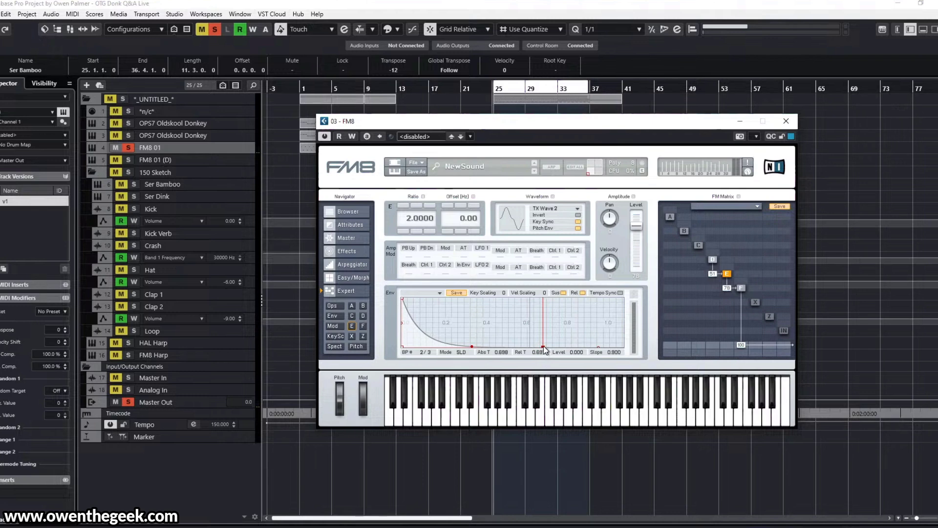
- Raise operator E's modulation of operator F and lower operator D's modulation of operator E to about 41
drag(728, 292, 728, 286)
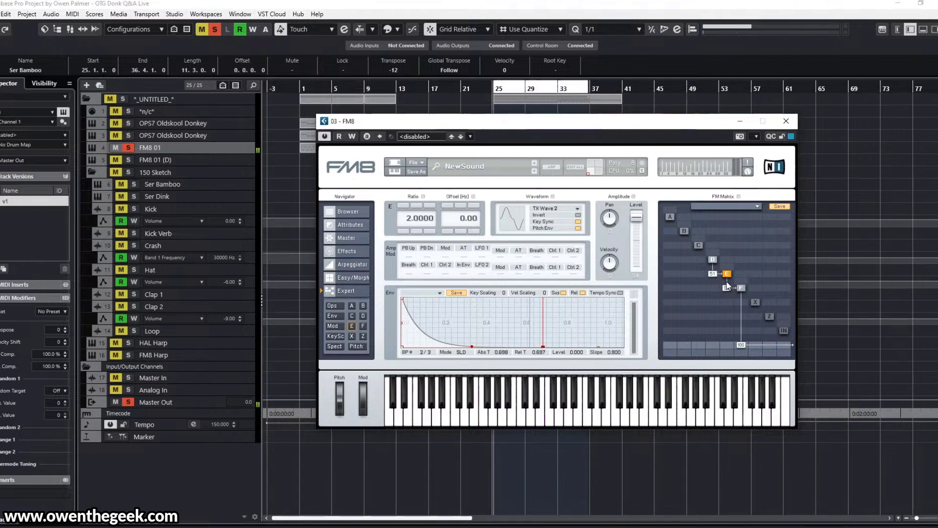
drag(716, 277, 709, 285)
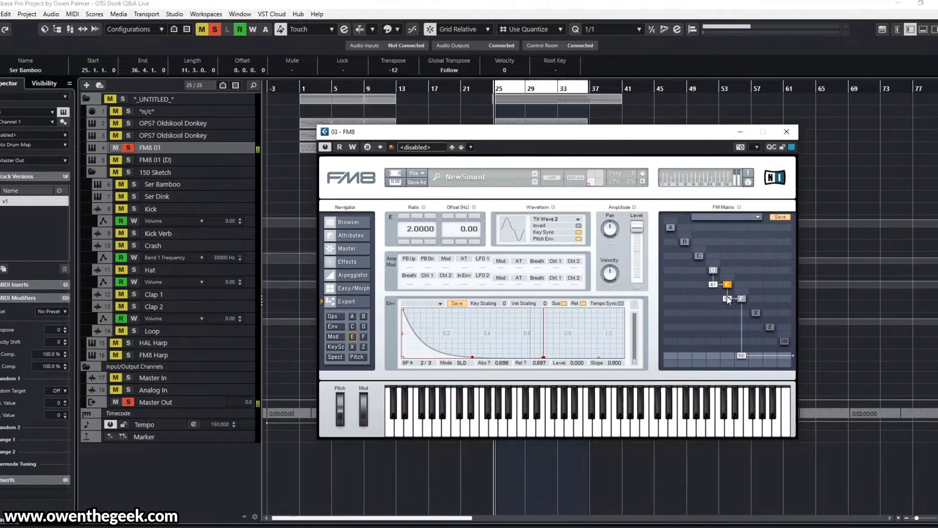
drag(728, 300, 728, 297)
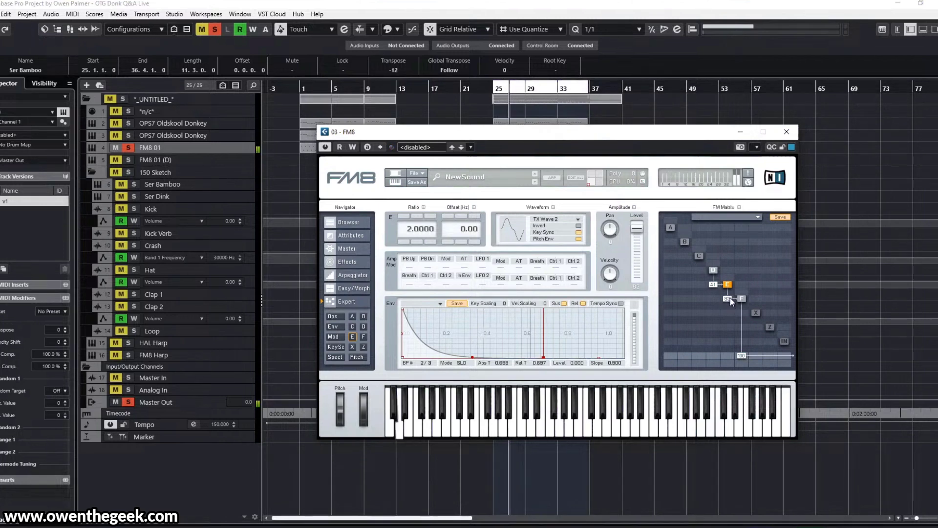
- Solo the first OPS7 Oldskool Donkey track in place of FM8 01 and open its chipsynth OPS7 editor
click(792, 128)
ctrl+click(129, 123)
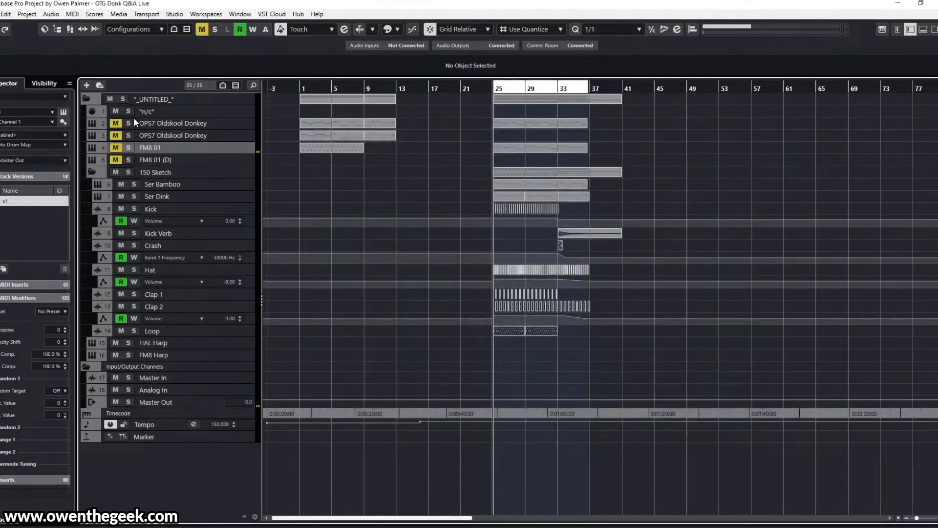
click(129, 123)
click(148, 121)
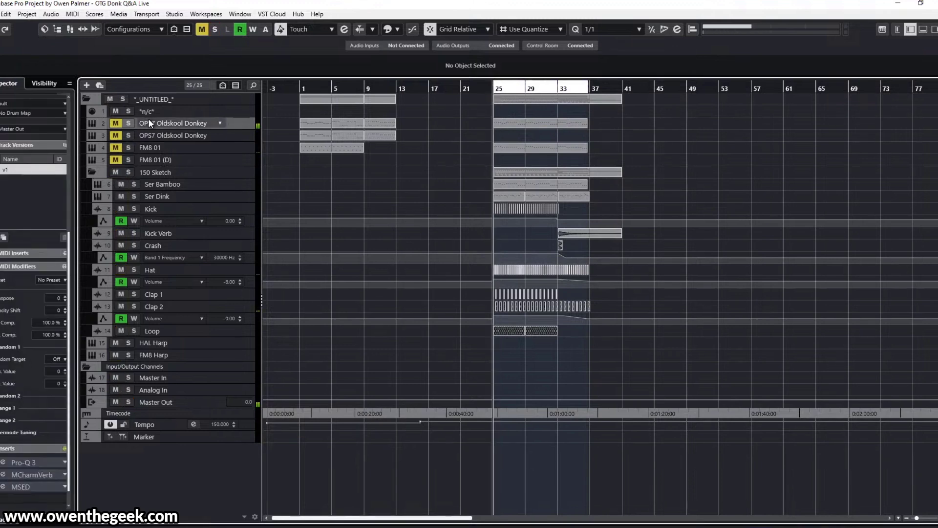
click(129, 123)
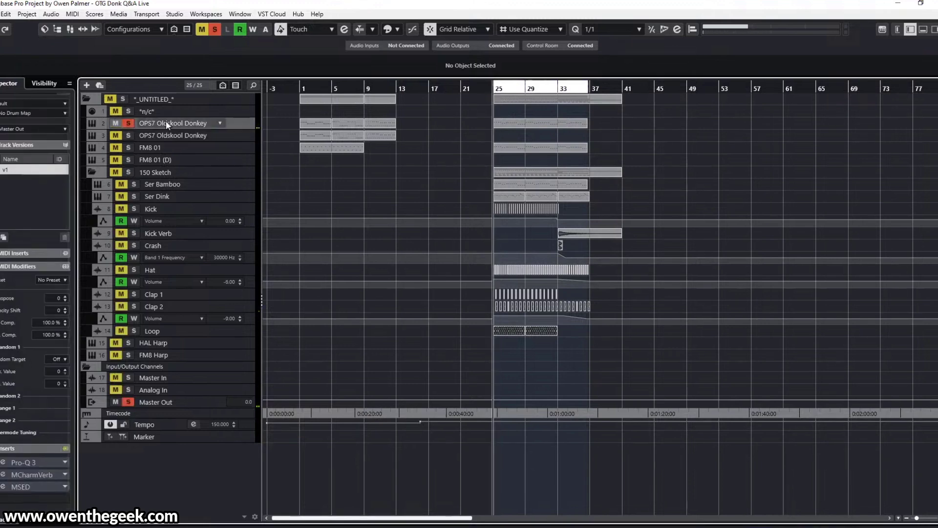
key(e)
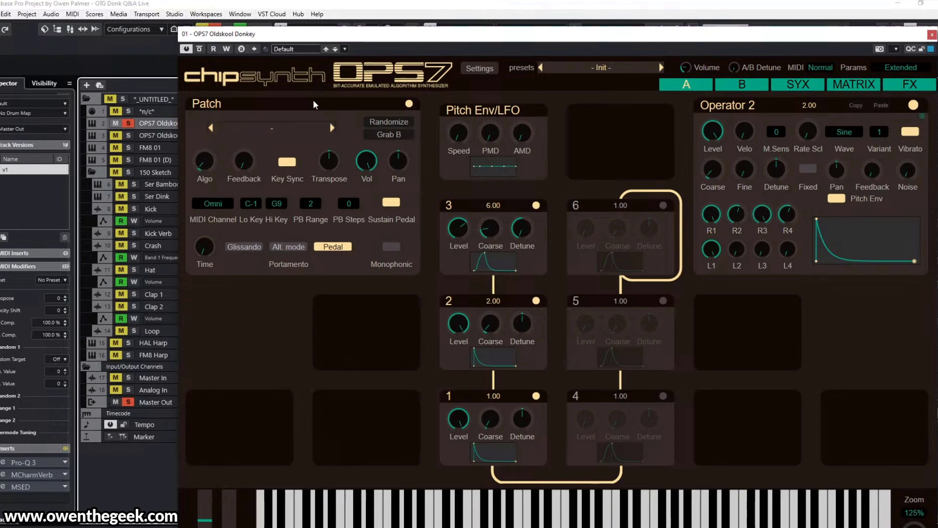
- Review the DAC bits, comp error and resampler options in the advanced settings, keeping the resampler at Best, and close the synth
click(465, 70)
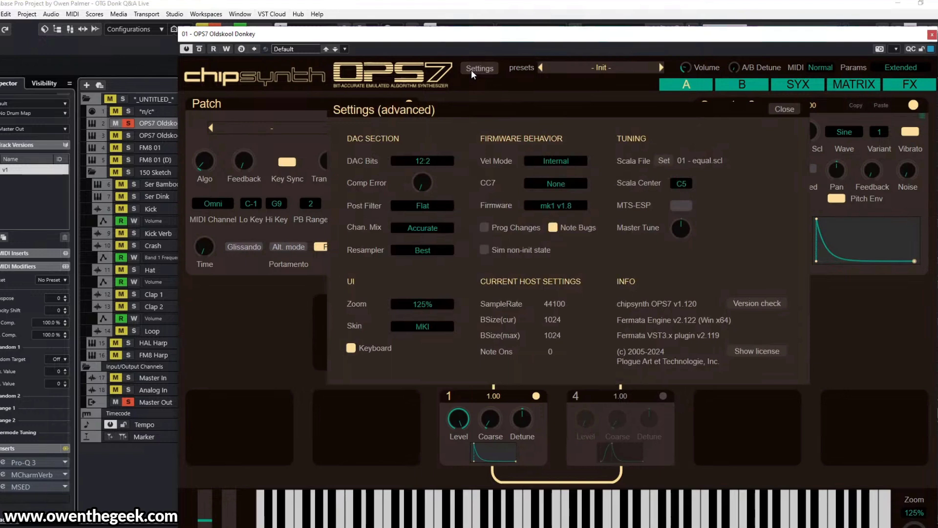
click(421, 251)
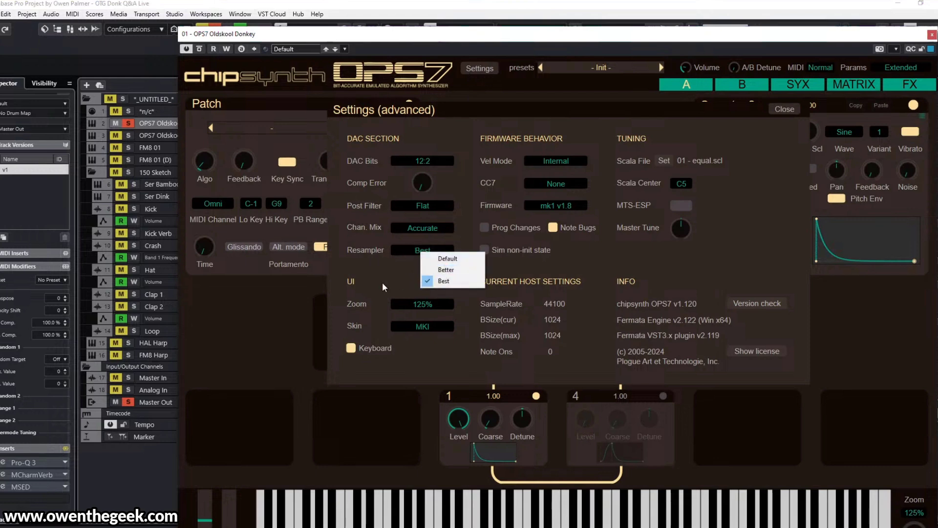
click(442, 281)
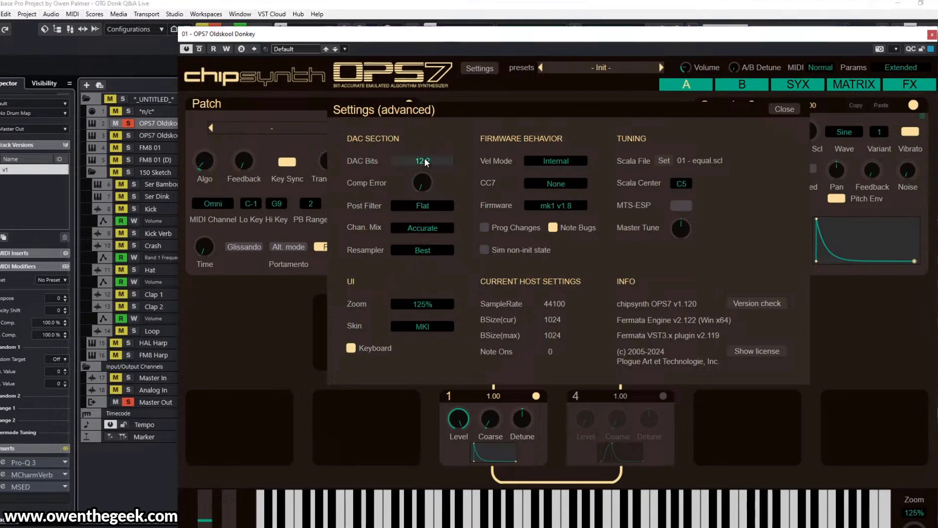
mouse_move(447, 182)
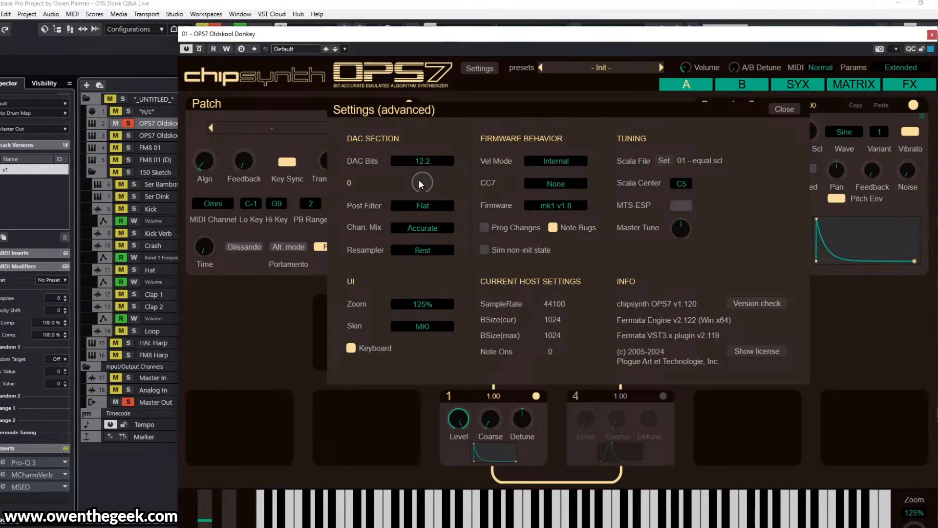
drag(426, 182, 445, 123)
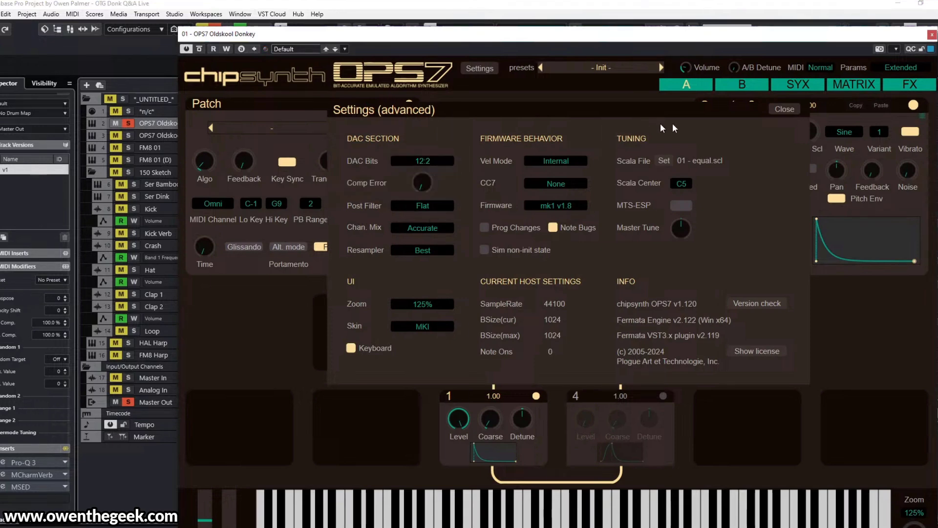
key(Escape)
key(Escape)
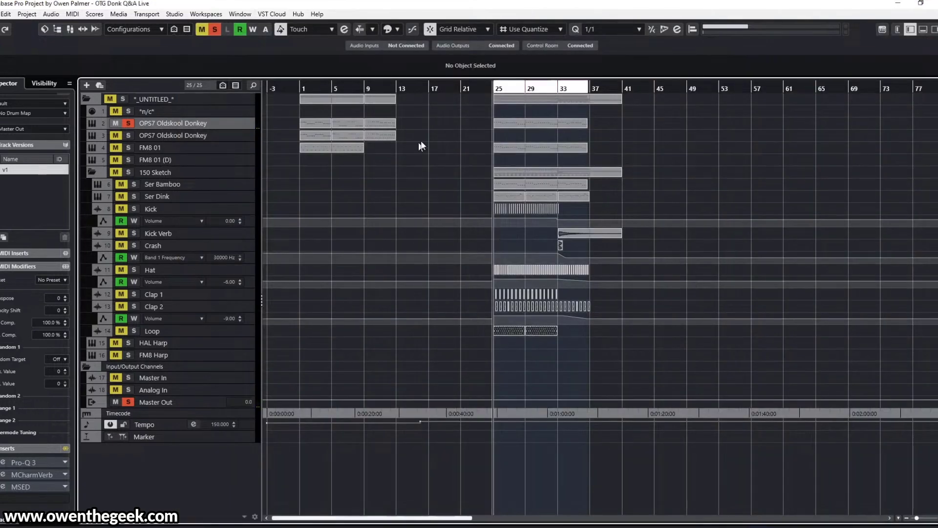
- Open the channel settings of the OPS7 Oldskool Donkey track and examine its frequency spectrum while the loop plays
key(e)
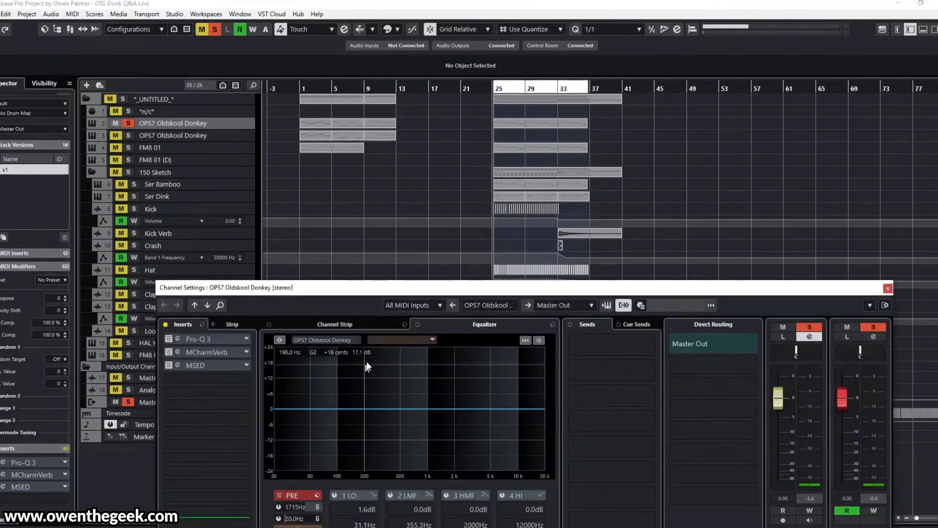
key(space)
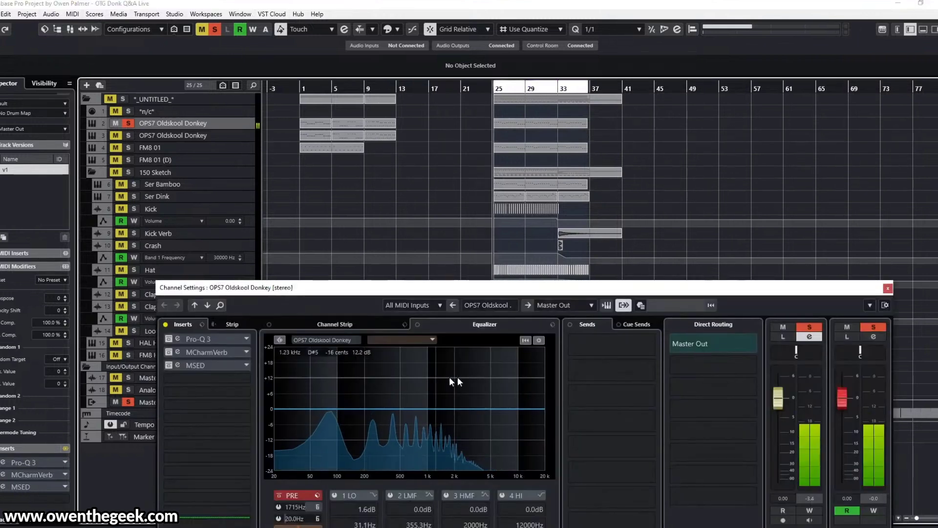
key(space)
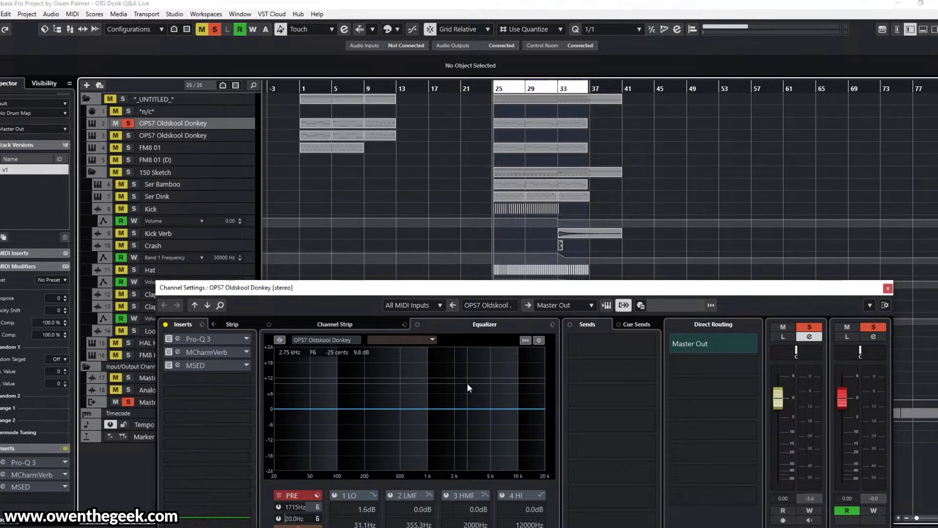
key(space)
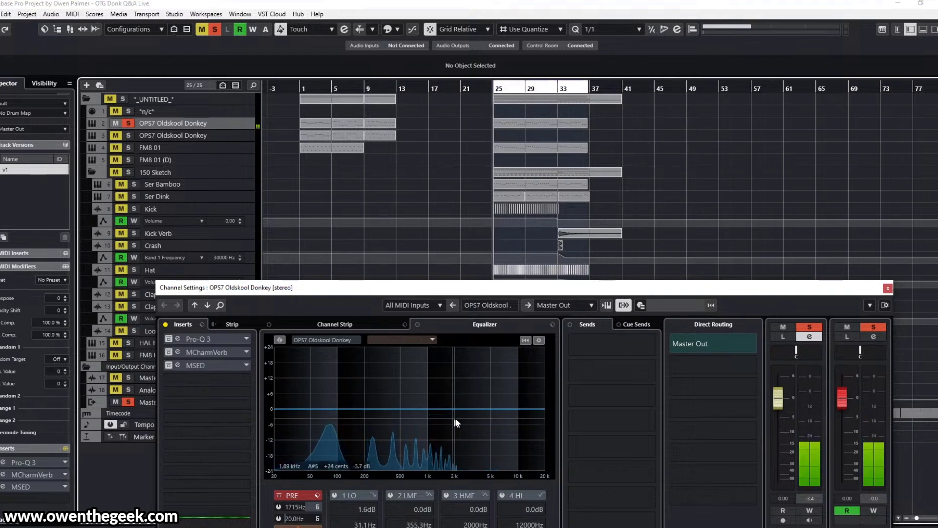
- Insert another Pro-Q 3 below MSED on the OPS7 channel and add a high shelf band at about 5580 Hz
click(210, 391)
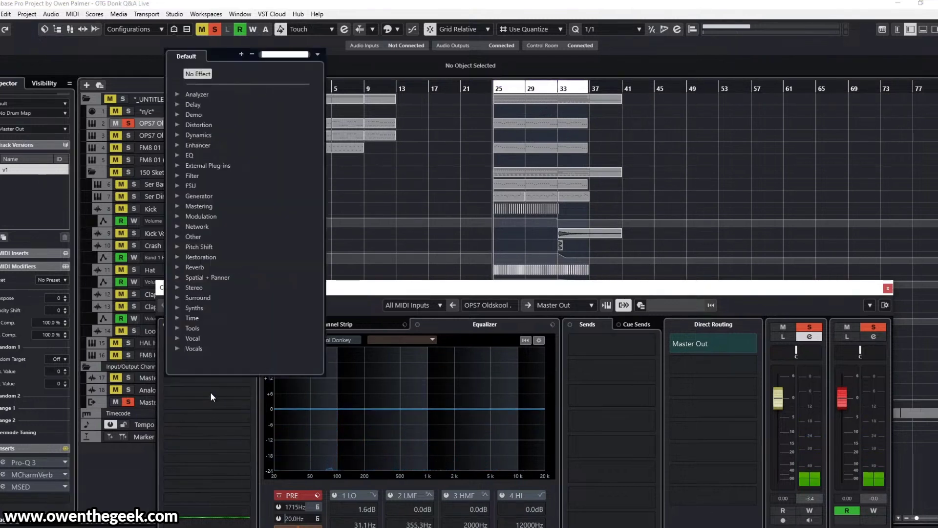
text(q3)
key(Return)
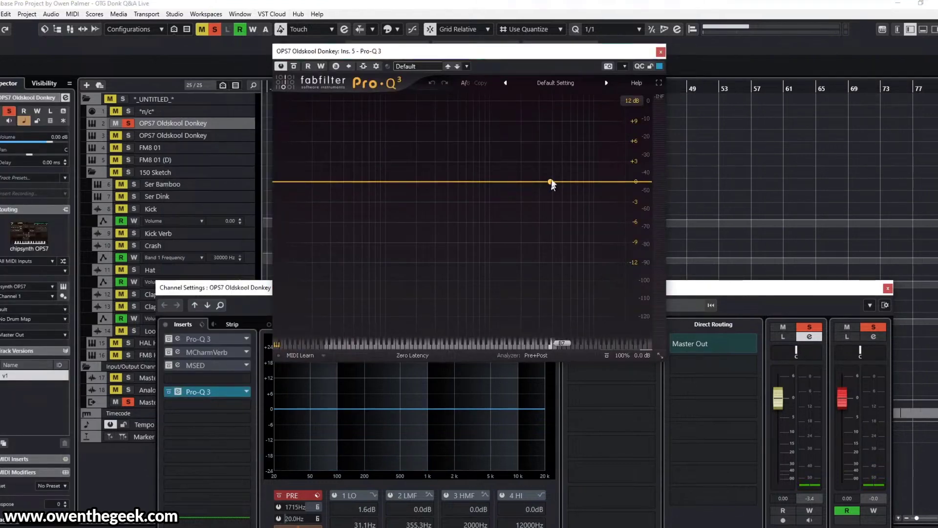
mouse_move(552, 181)
mouse_down()
mouse_move(558, 168)
mouse_move(567, 177)
mouse_up()
click(421, 312)
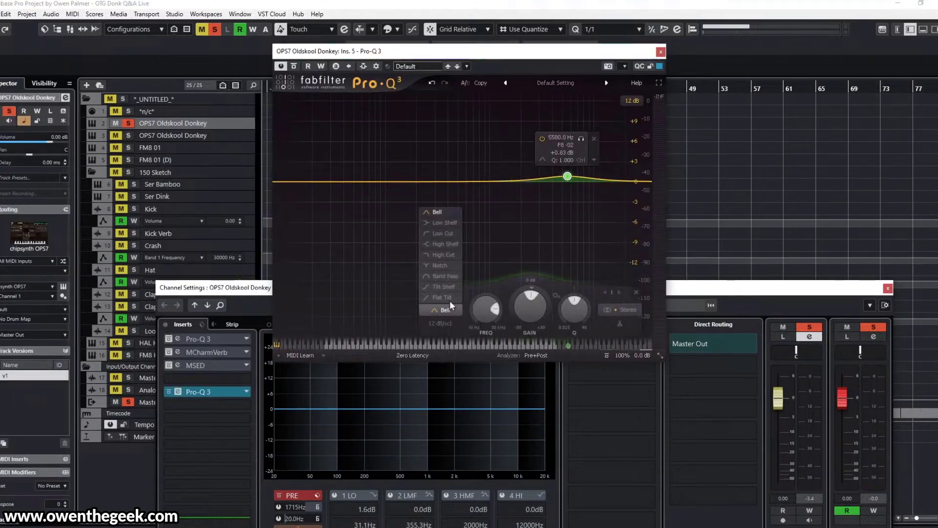
click(444, 247)
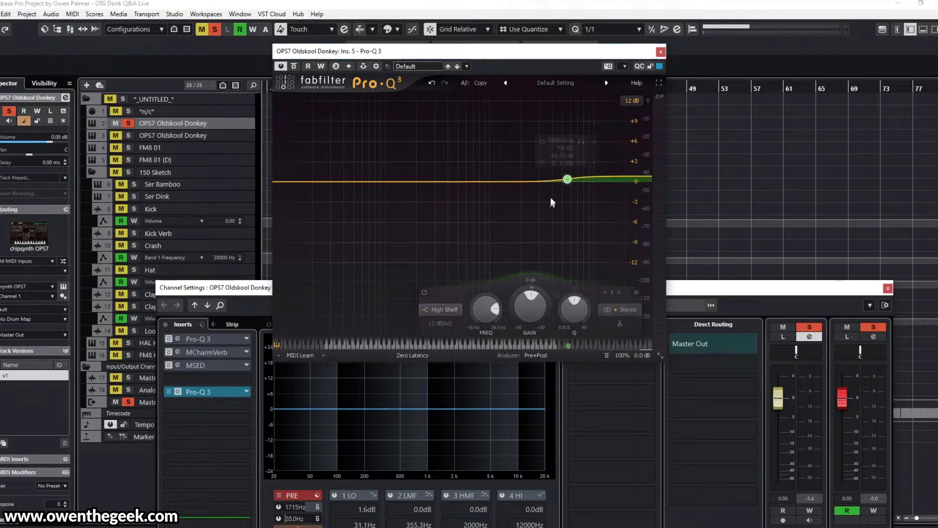
- Audition the high shelf band alone, raising its gain to about 27 dB and moving it to about 3685 Hz
mouse_move(560, 174)
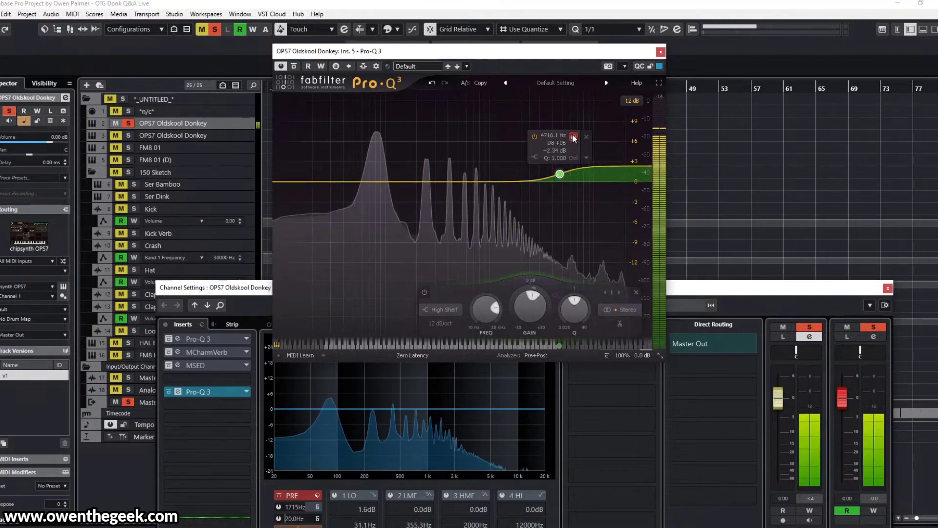
drag(573, 138, 564, 60)
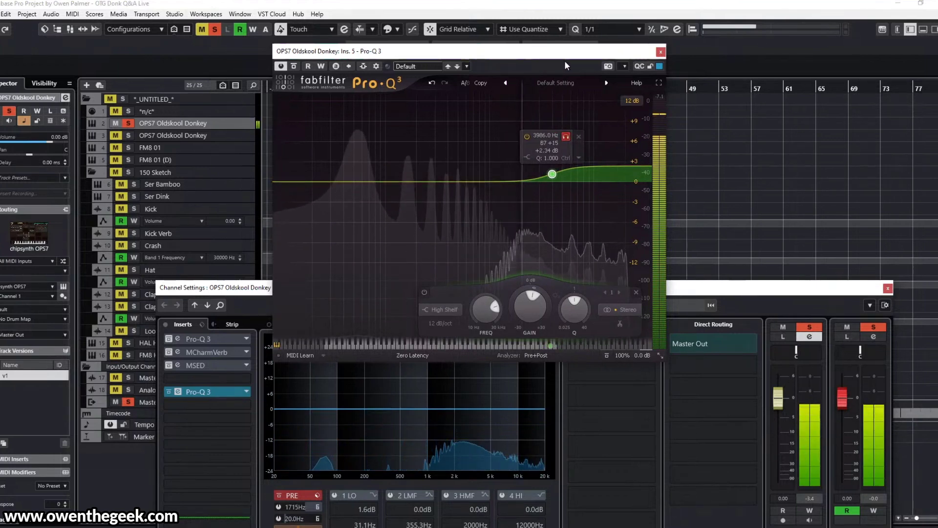
drag(529, 319, 533, 269)
mouse_move(562, 110)
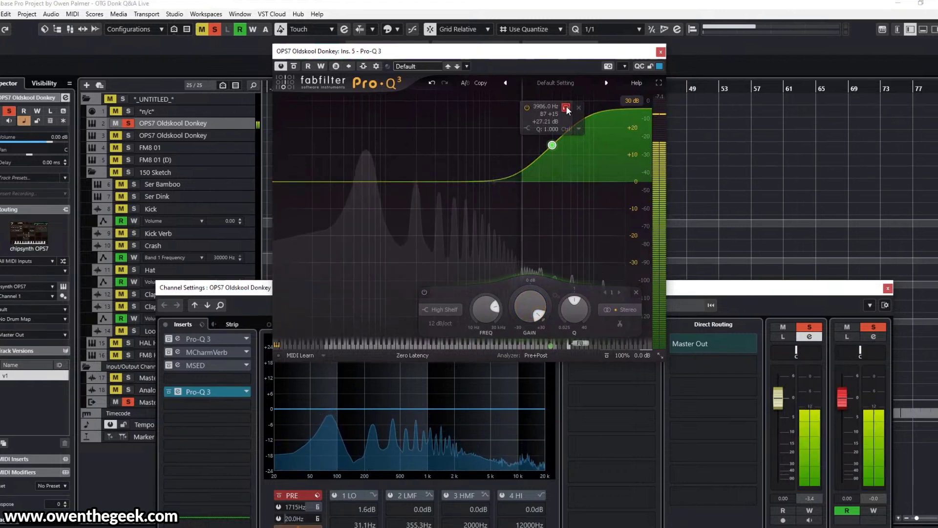
drag(566, 106, 559, 93)
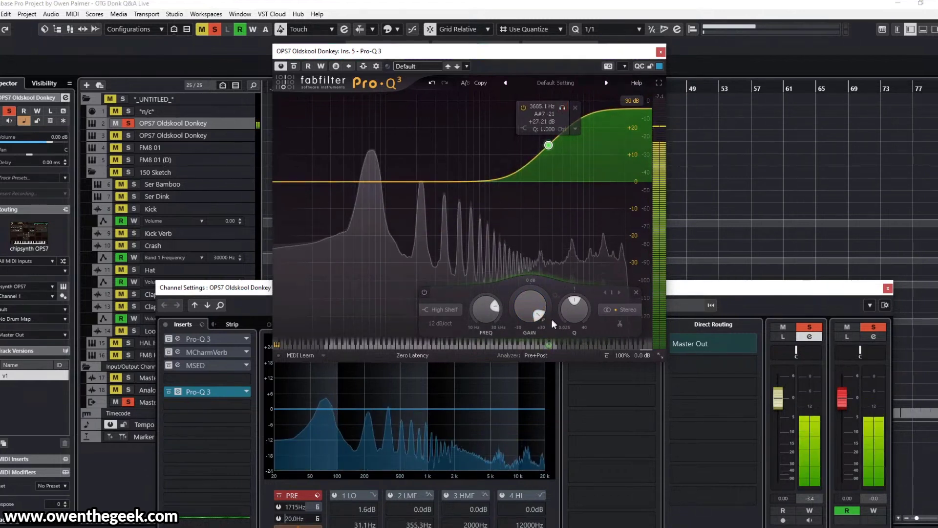
- Compare the high shelf at +30 dB and -30 dB gain against the loop, and remove the added Pro-Q 3
drag(529, 313, 530, 296)
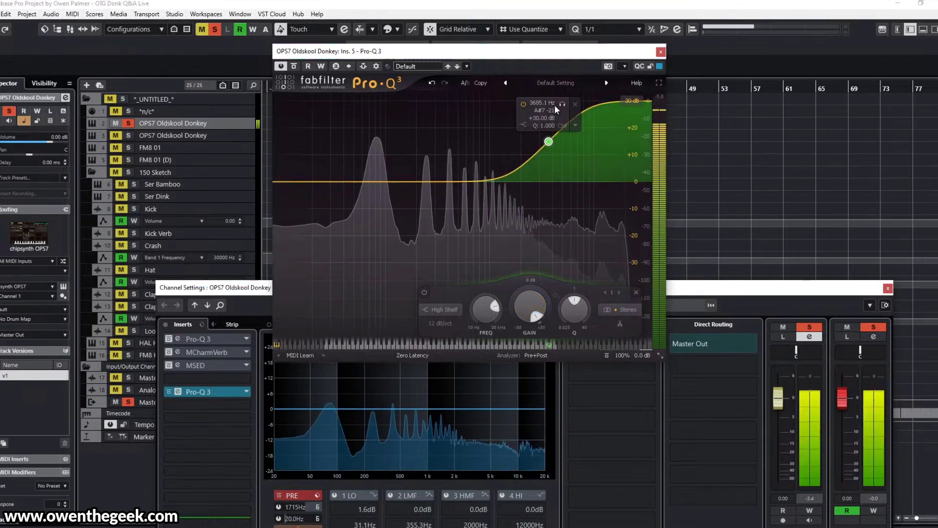
click(563, 105)
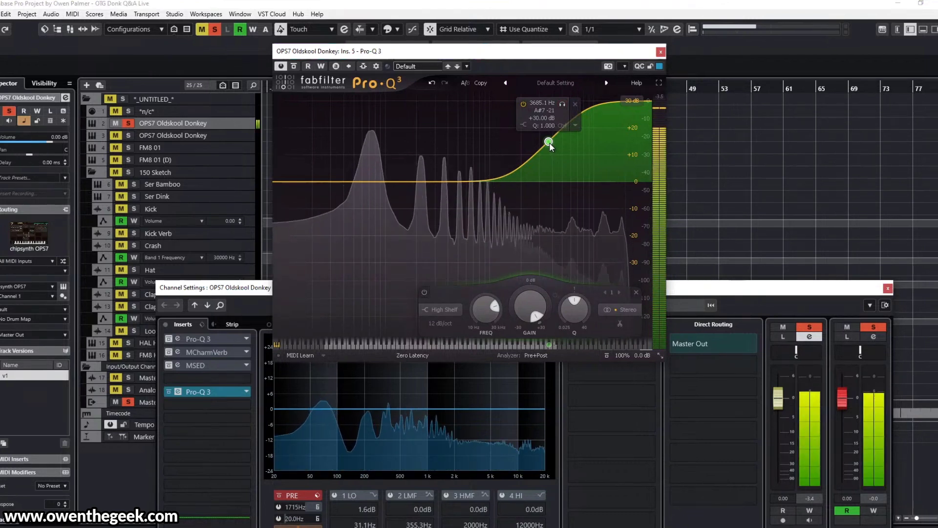
drag(549, 143, 549, 326)
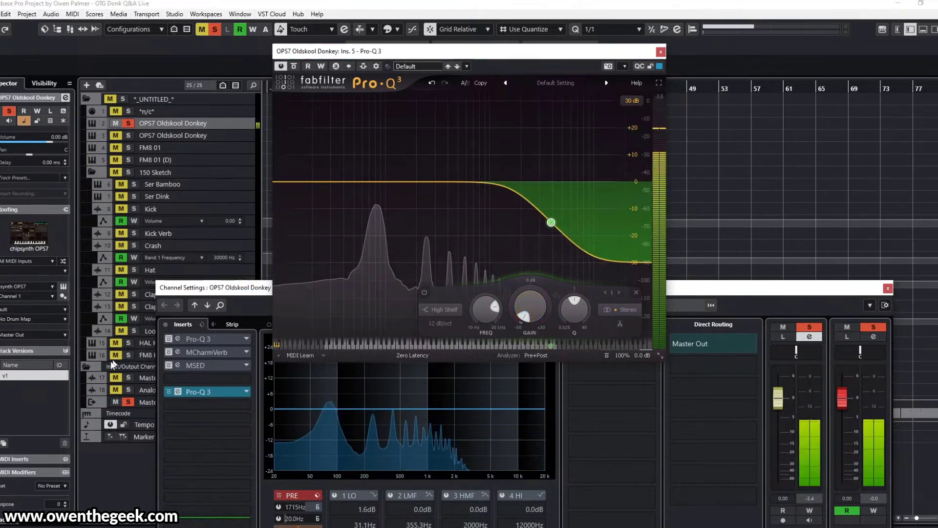
click(221, 394)
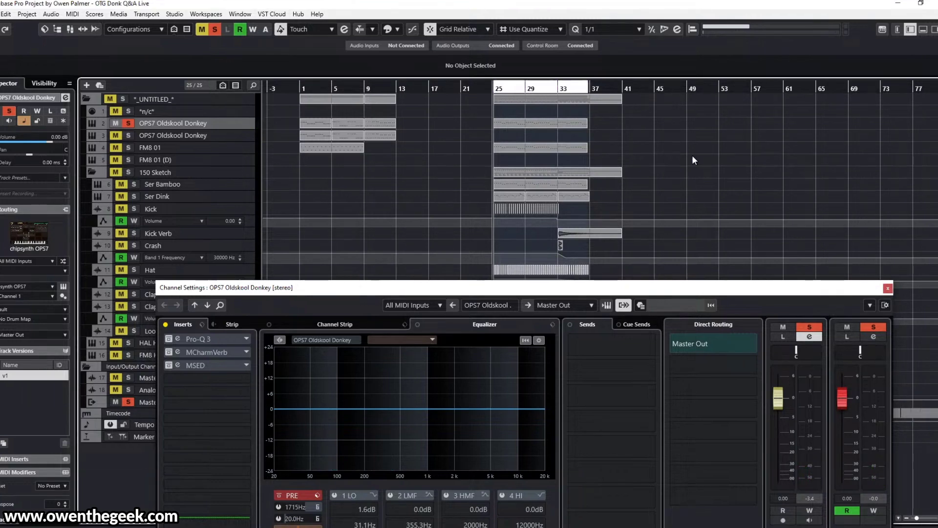
- Review the operator patch of the OPS7 Oldskool Donkey instrument and close its editor
key(F11)
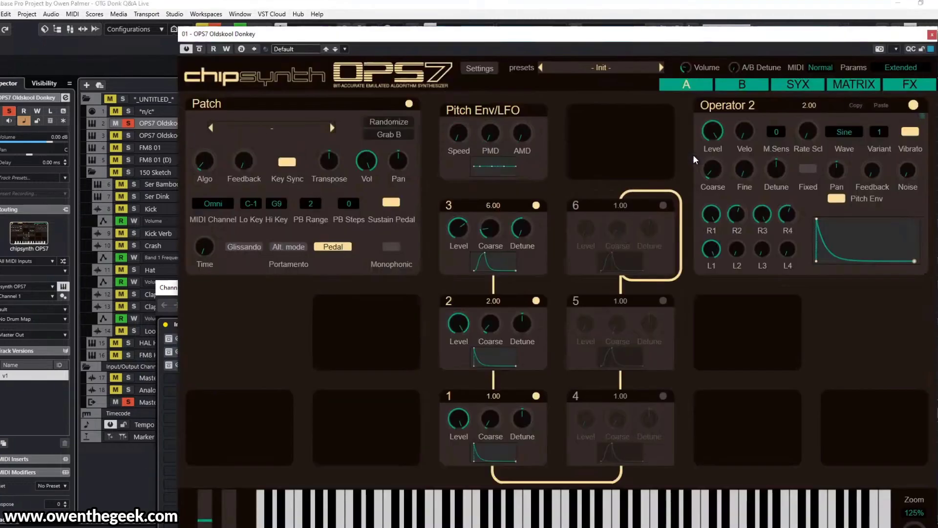
key(F11)
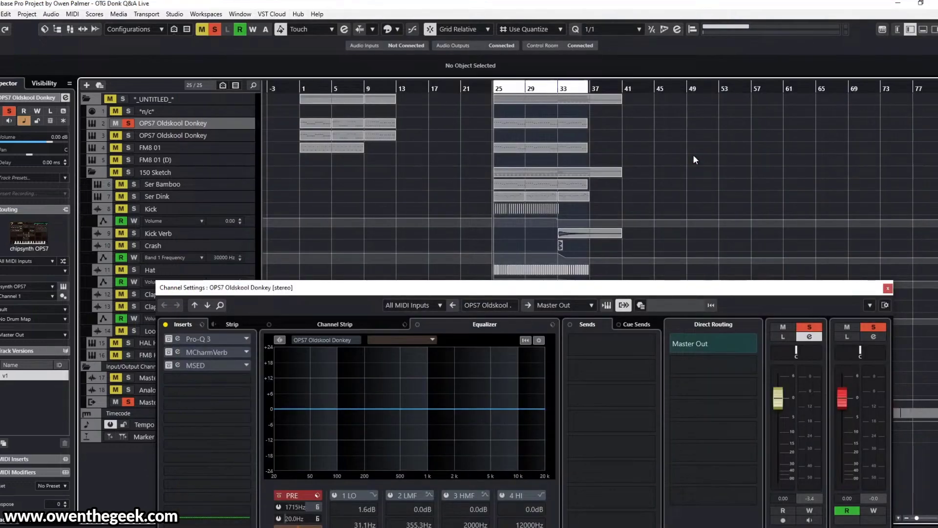
key(F11)
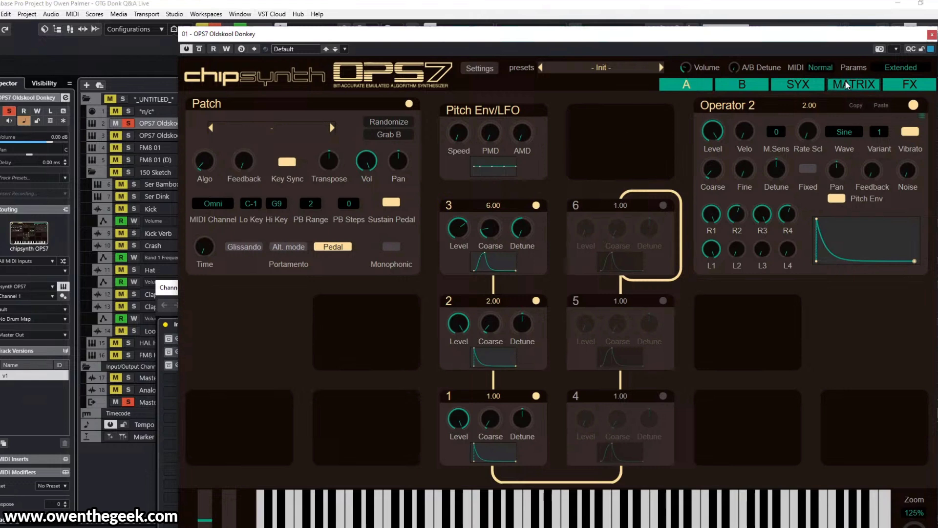
click(933, 36)
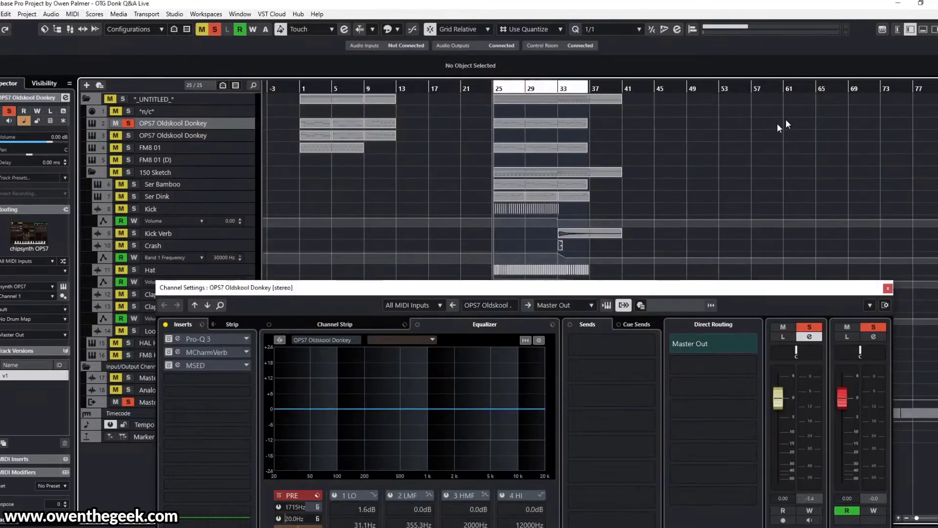
- Play the loop on the soloed FM8 01 track and examine its frequency spectrum in the channel settings
scroll(541, 151, up, 3)
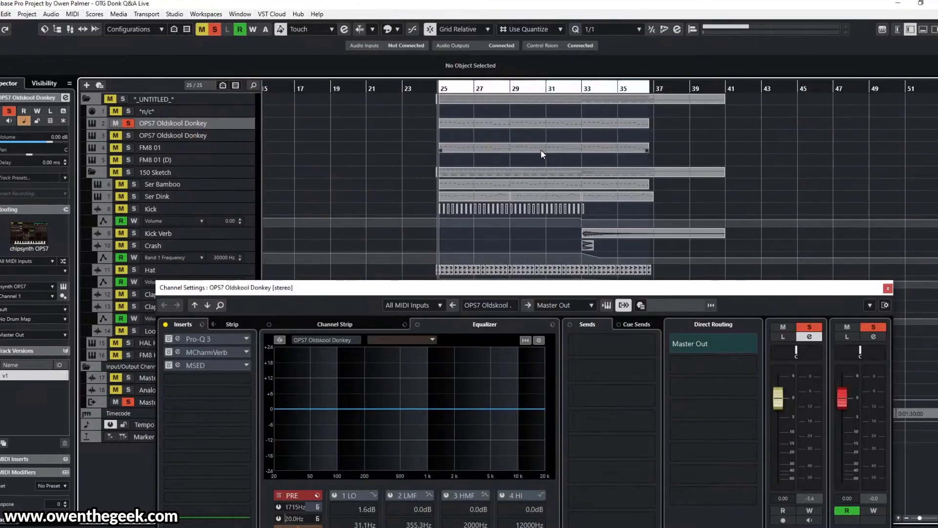
click(193, 148)
key(space)
key(space)
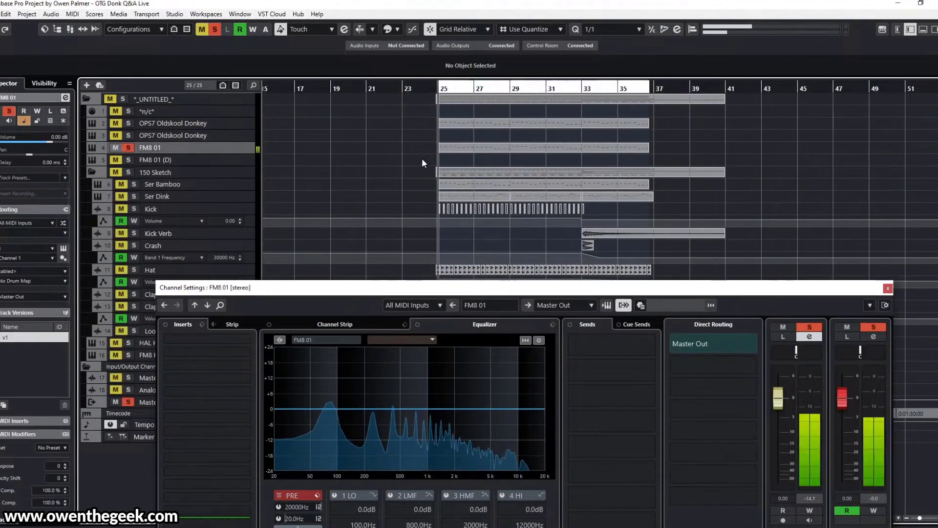
- Show the FM8 instrument without the channel settings and check the High resolution mode entry in its options
key(e)
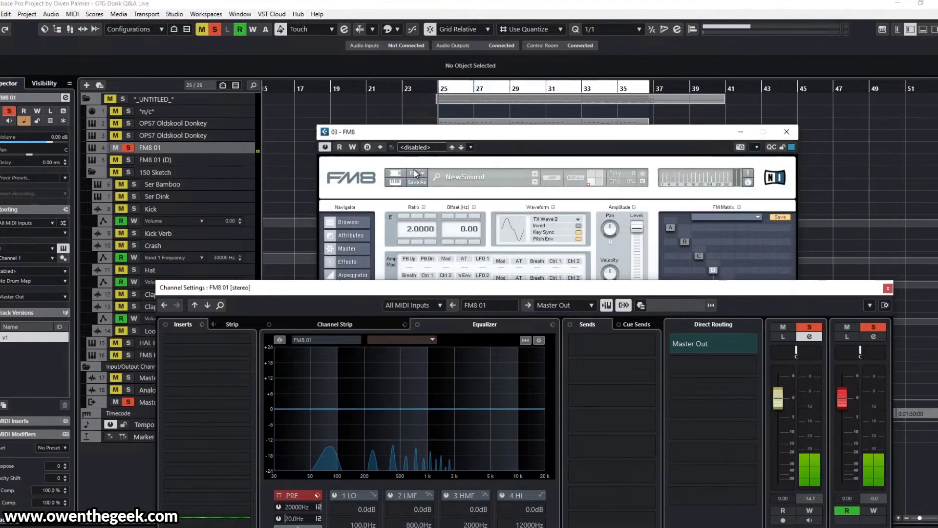
click(888, 289)
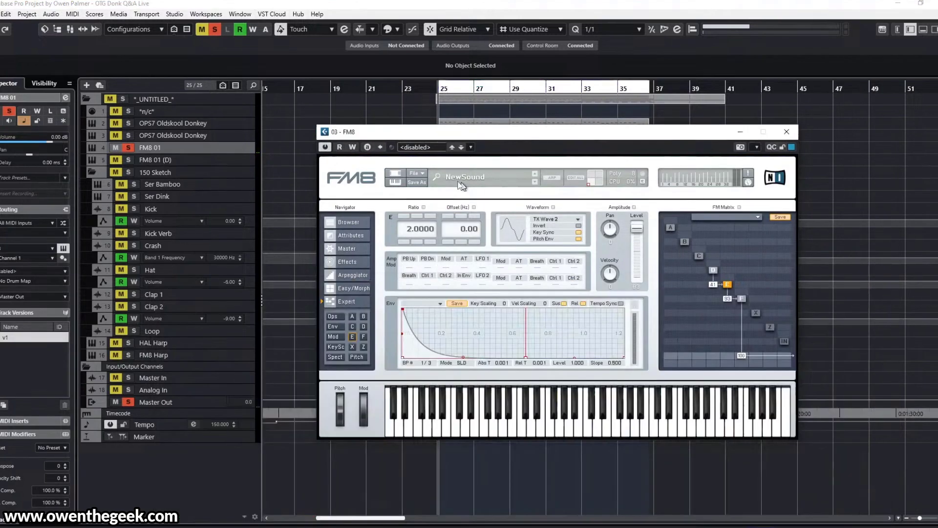
click(416, 173)
click(436, 240)
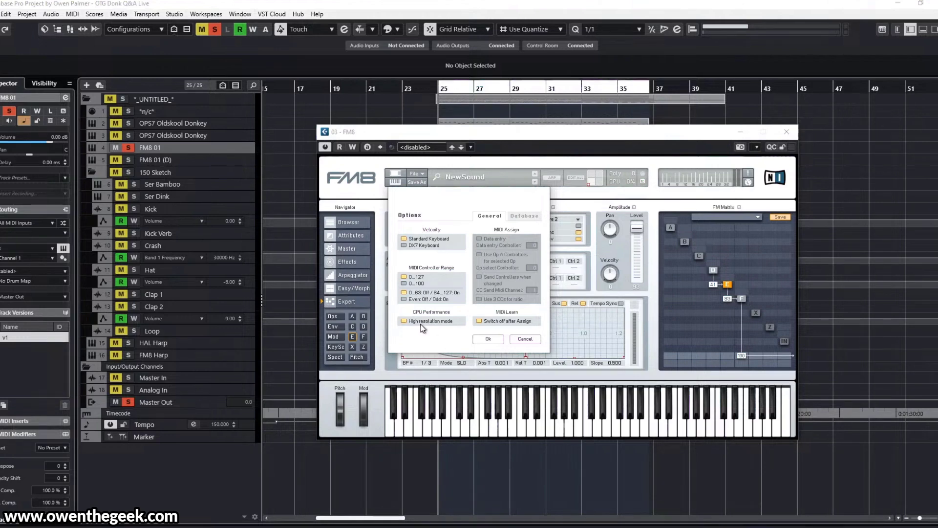
click(488, 339)
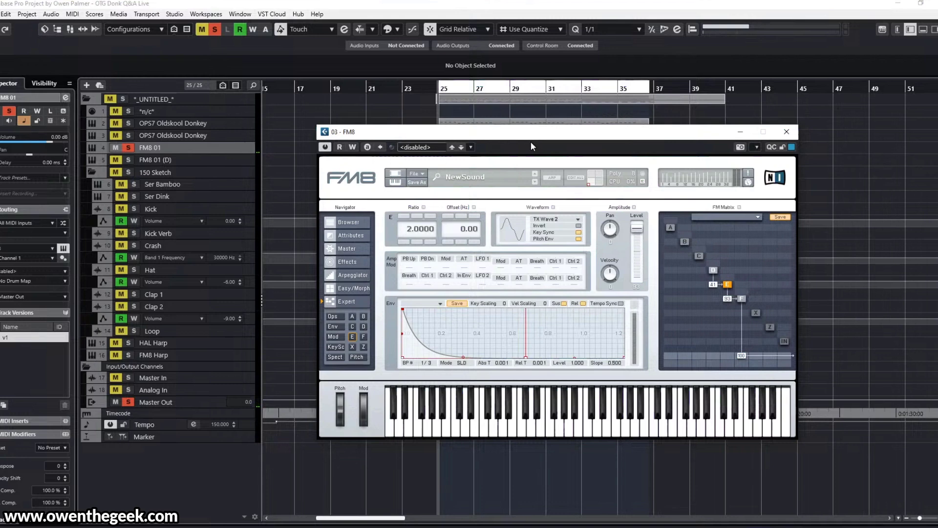
- Raise the amount of operator E modulating operator F in the FM8 matrix, and close FM8
drag(533, 138, 527, 166)
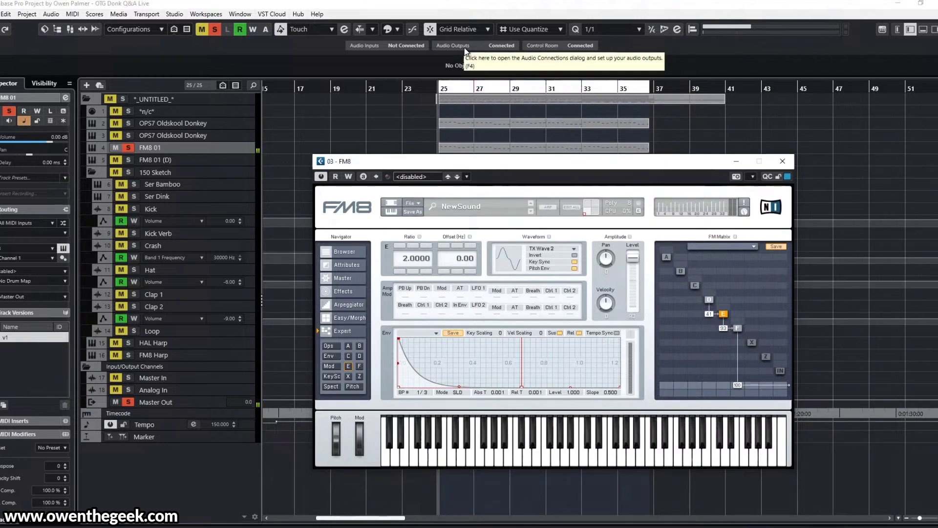
drag(724, 333, 723, 327)
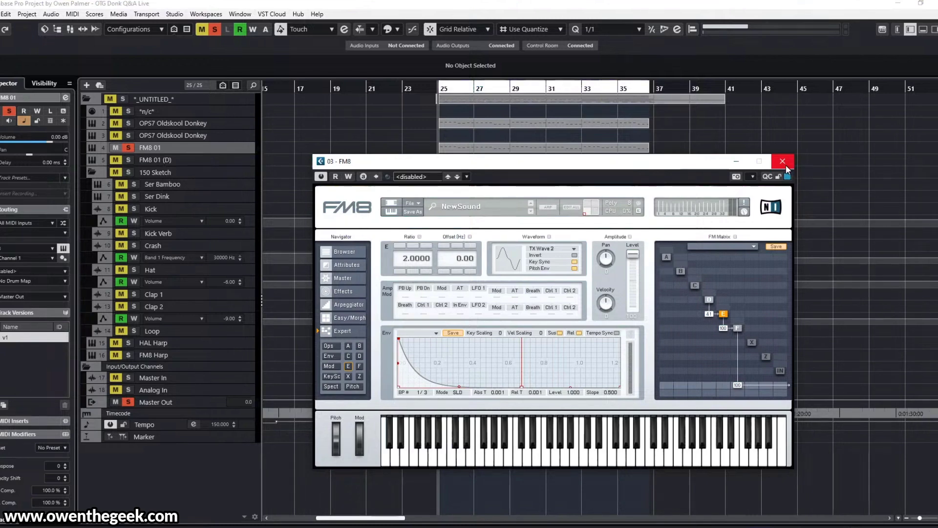
click(784, 162)
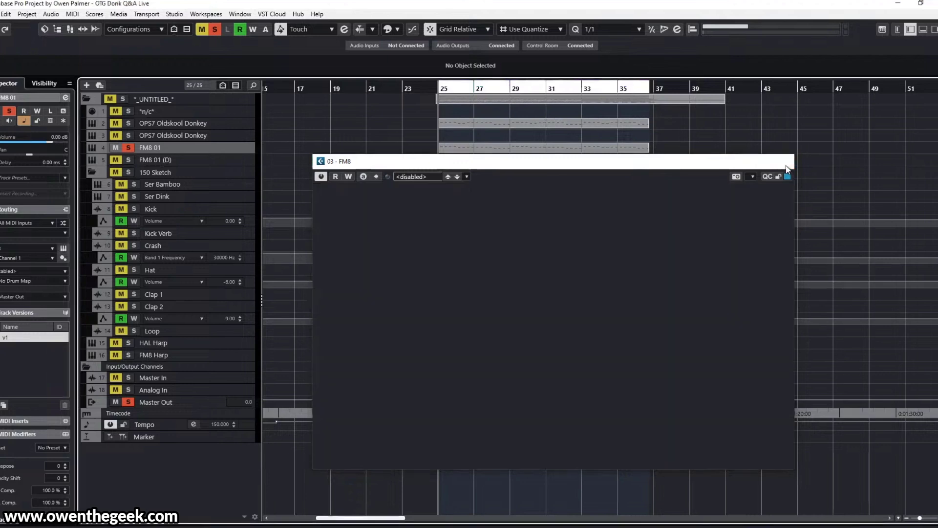
- Turn off the solo on the FM8 01 track, leaving the track muted
key(s)
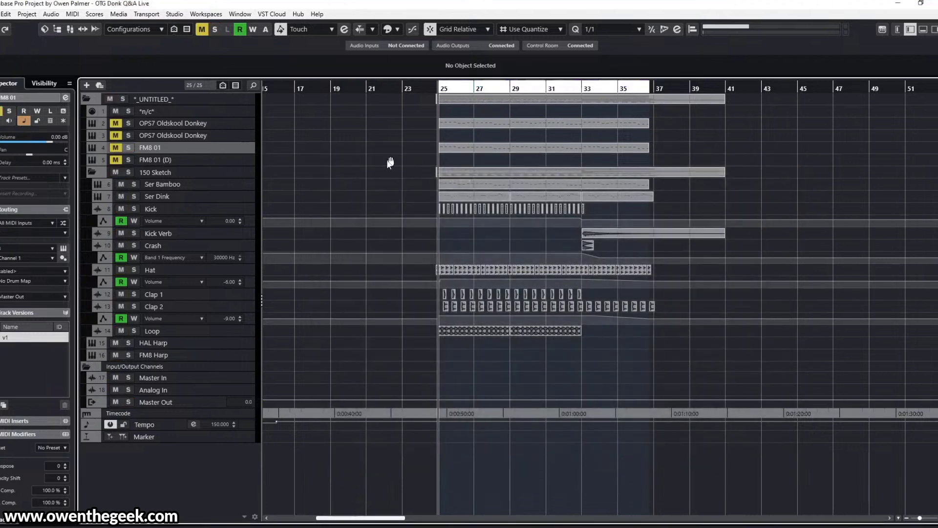
scroll(390, 162, right, 3)
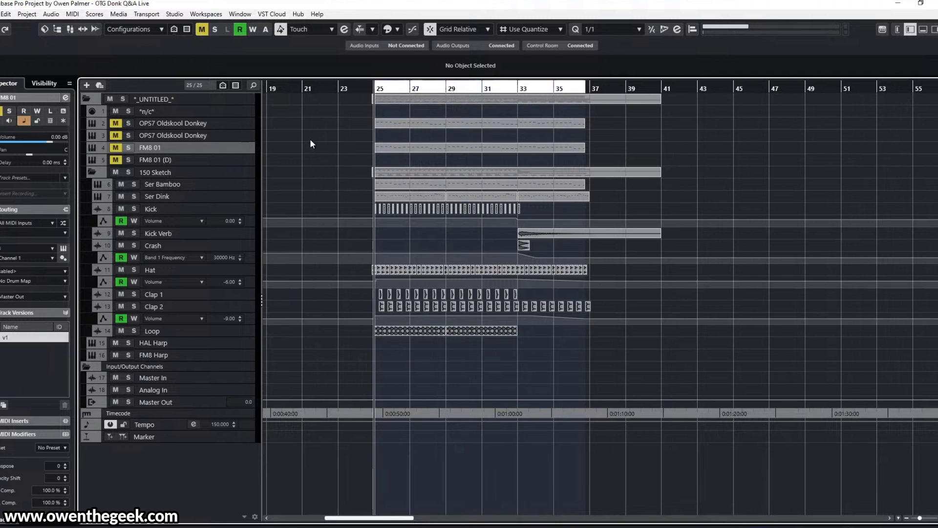
key(s)
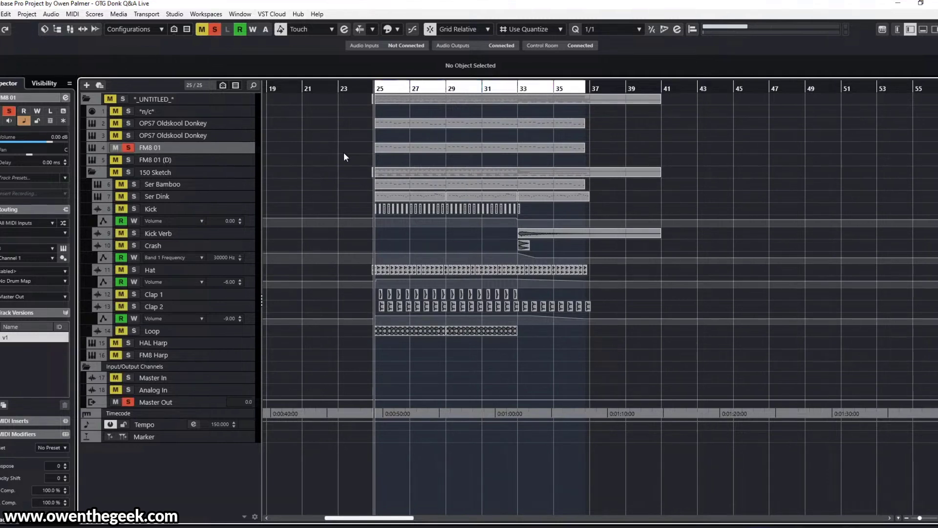
key(s)
key(m)
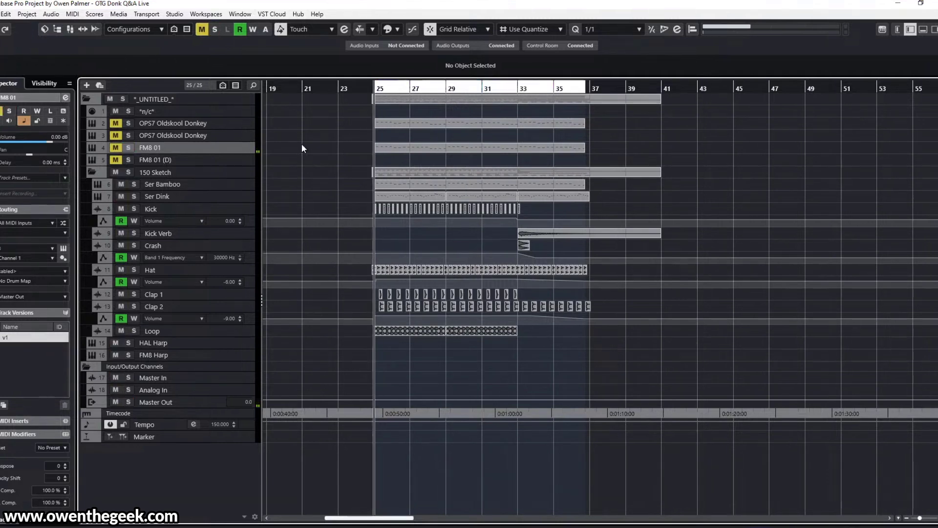
drag(313, 151, 532, 182)
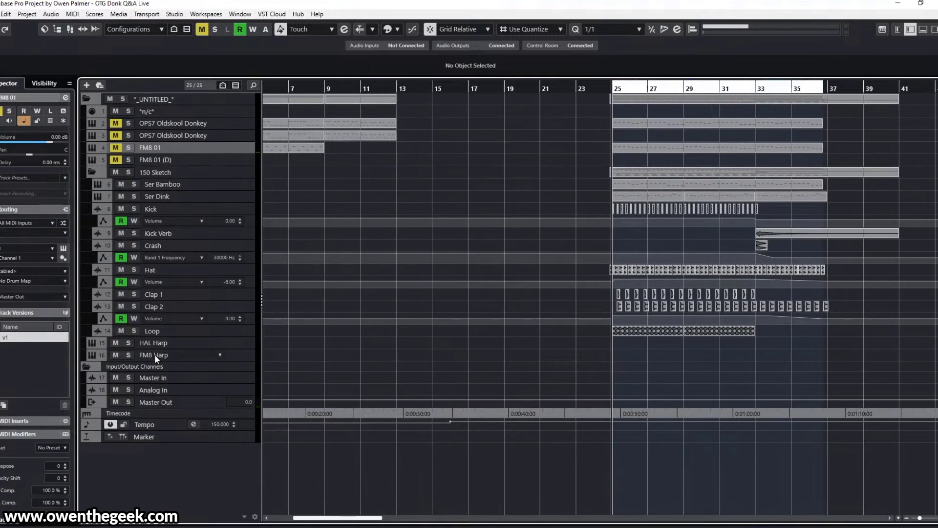
drag(447, 186, 527, 183)
scroll(503, 181, down, 1)
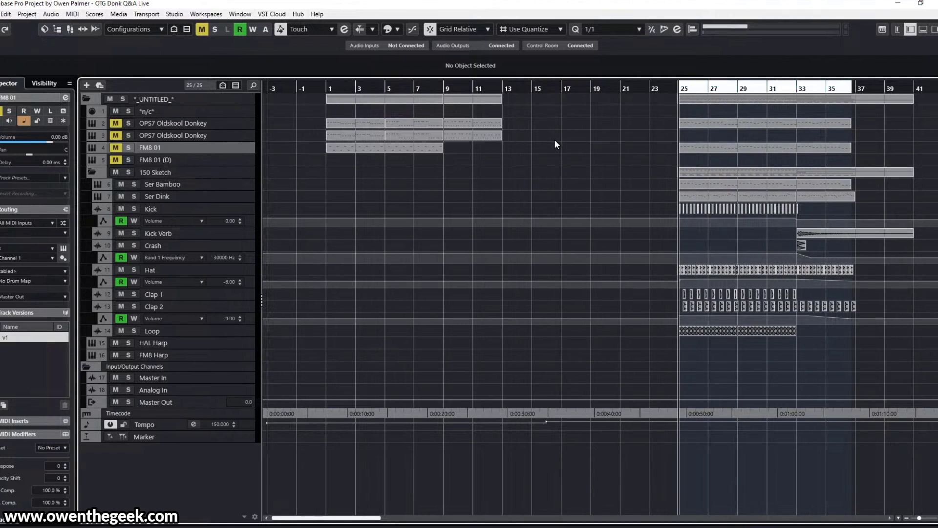
- Add a new instrument track with Serum below the FM8 01 (D) track
click(169, 161)
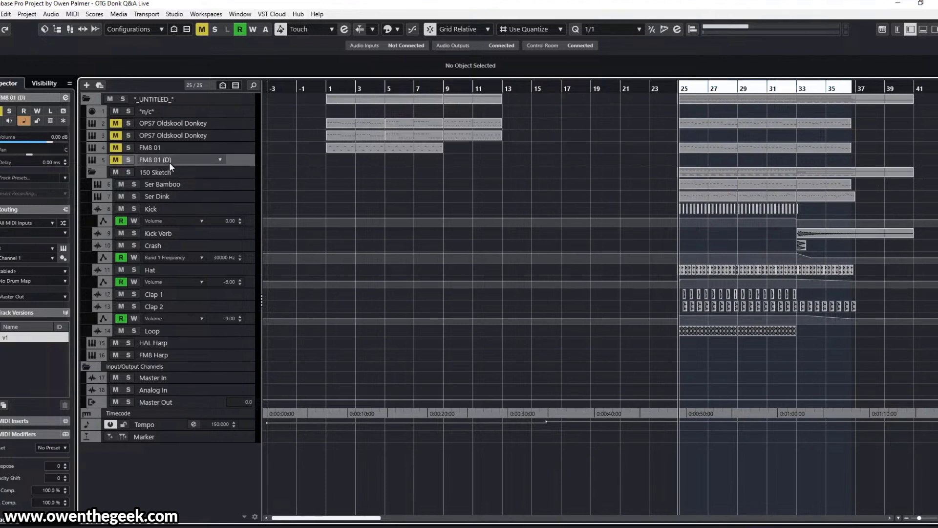
key(t)
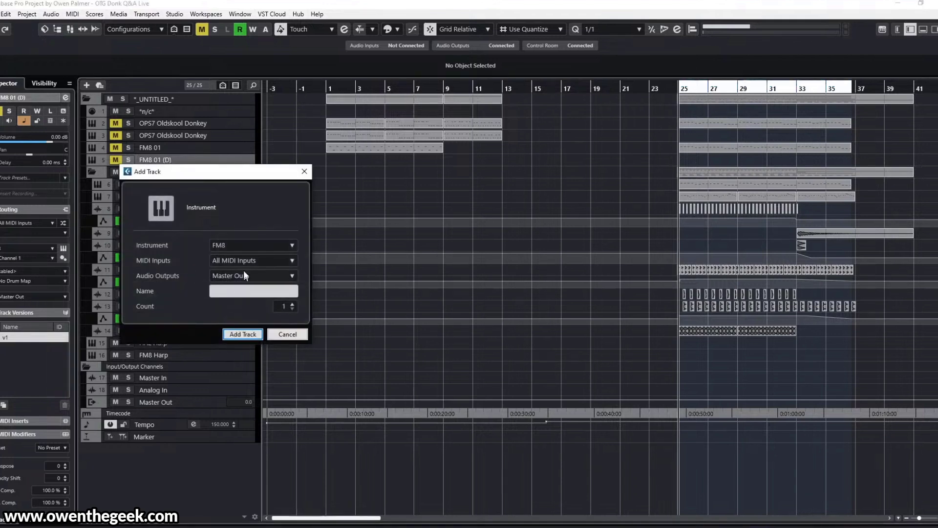
click(255, 246)
text(seru)
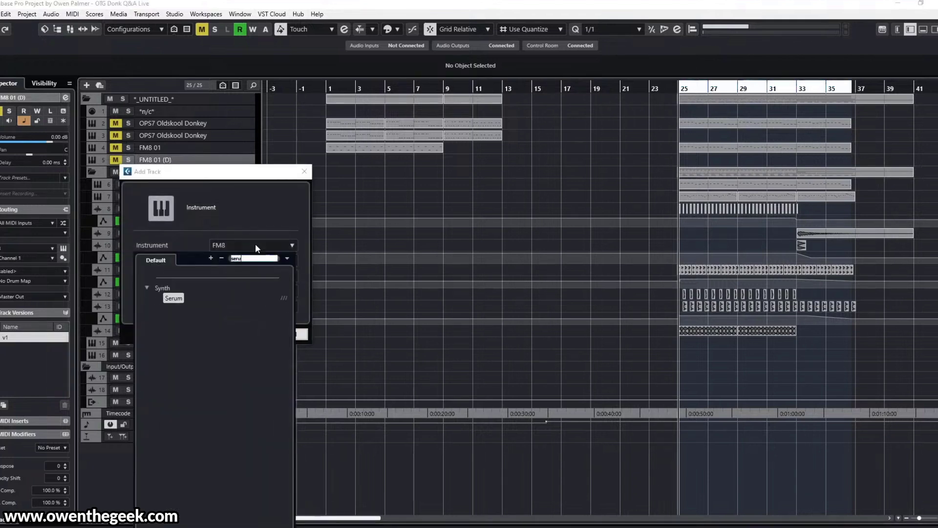
click(182, 299)
click(242, 333)
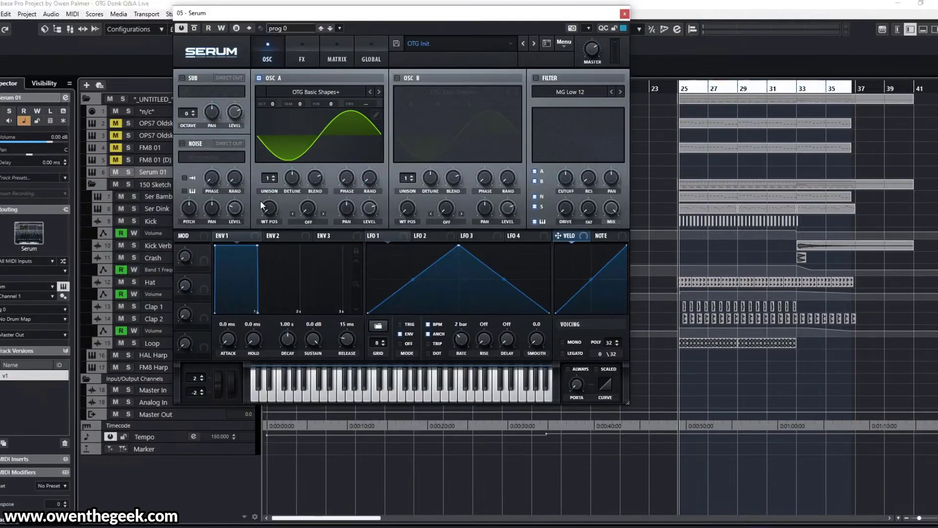
- Set oscillator A's wavetable position to 4 for a square wave and enlarge the Serum interface to 150%
drag(269, 209, 288, 167)
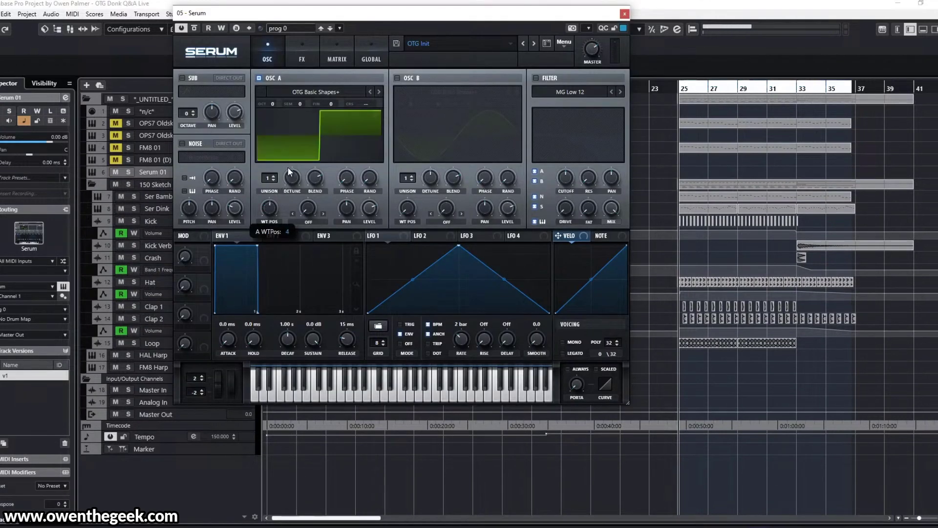
click(212, 52)
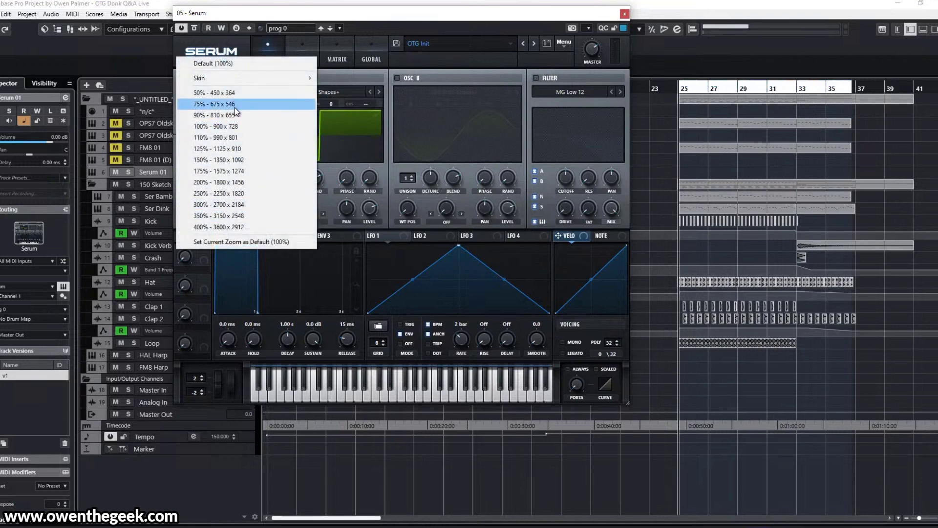
click(235, 138)
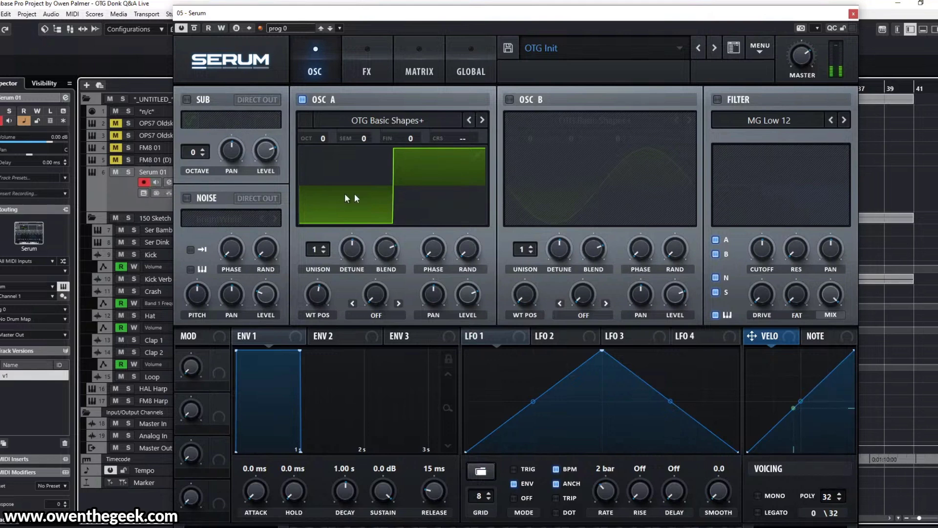
- Choose the Band 12 filter type in Serum and enable the filter
click(764, 120)
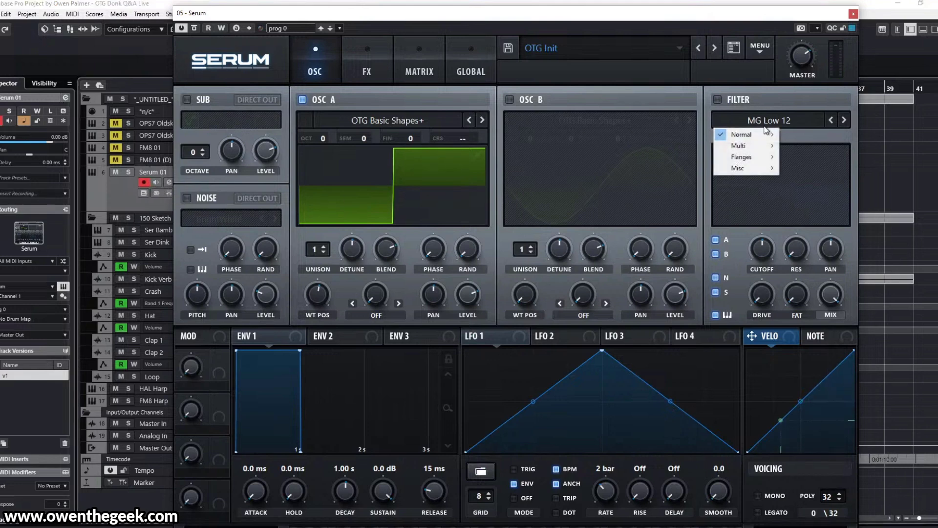
mouse_move(761, 139)
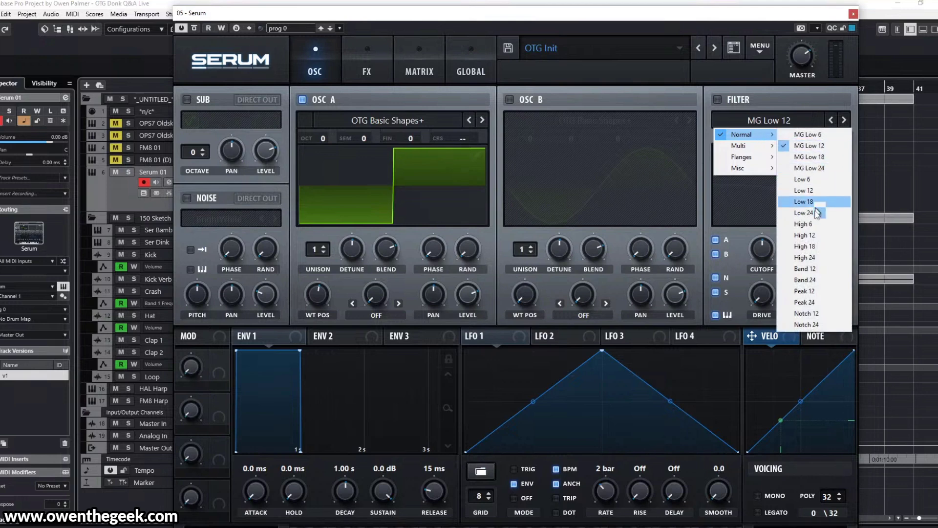
click(809, 268)
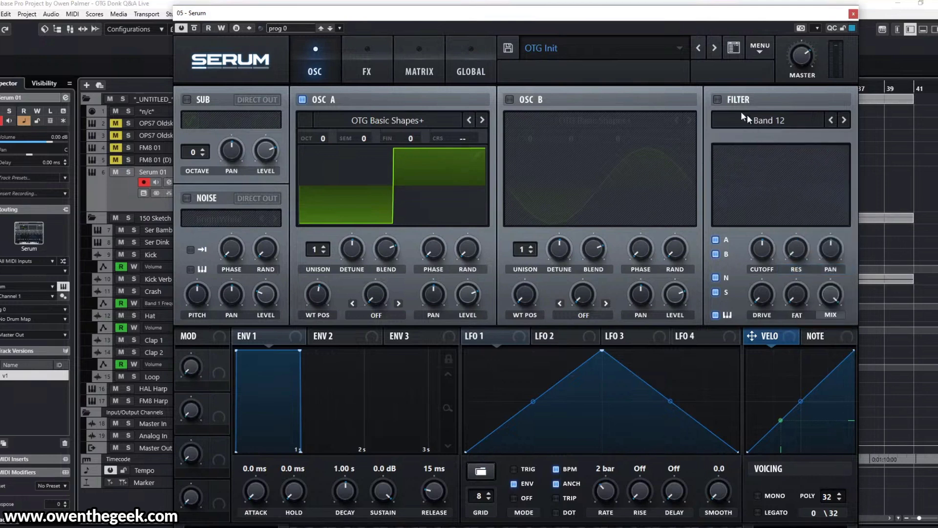
click(717, 100)
- Shape LFO 1 into a falling ramp modulating the filter cutoff, with tempo sync off and a rate of 4.9 Hz
drag(602, 351, 465, 351)
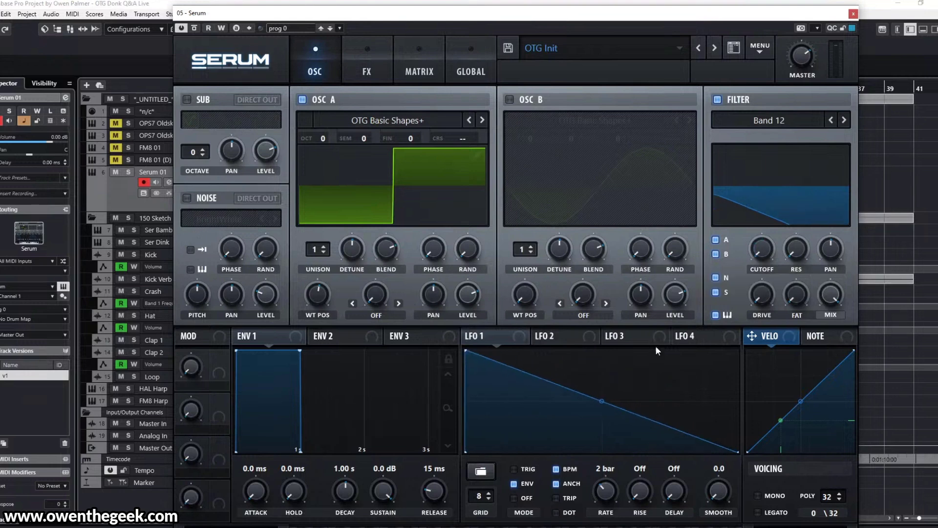
drag(470, 336, 763, 251)
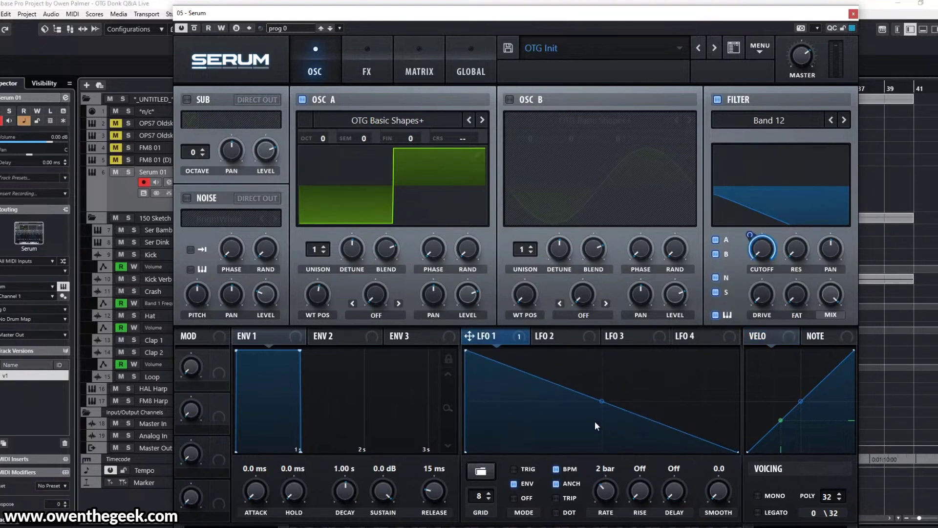
click(556, 469)
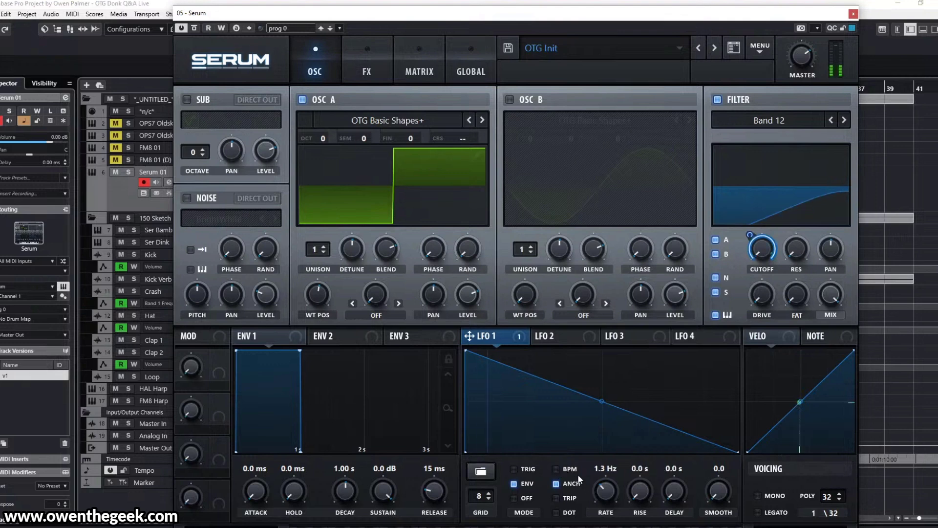
mouse_move(606, 488)
mouse_down()
mouse_move(611, 456)
mouse_move(605, 473)
mouse_up()
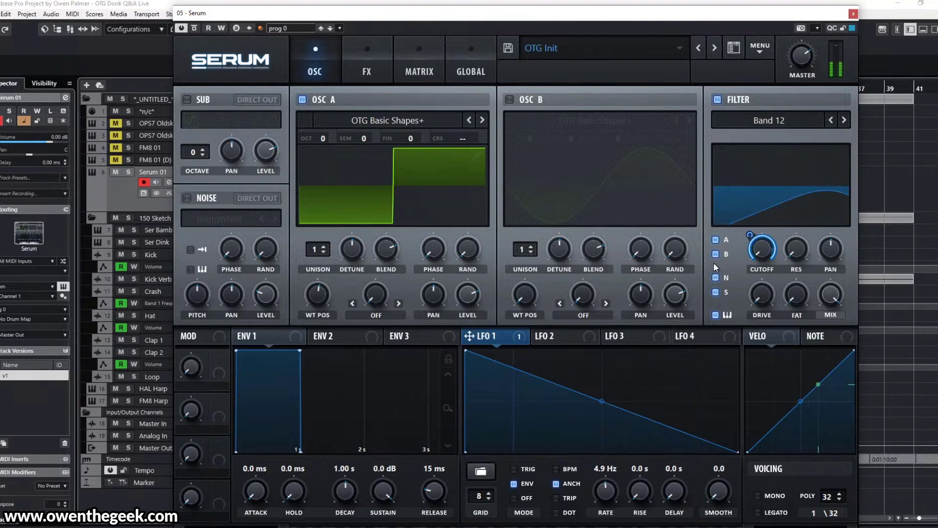
- Reduce LFO 1's modulation depth on the filter cutoff and change the filter type to Band 24
mouse_move(746, 244)
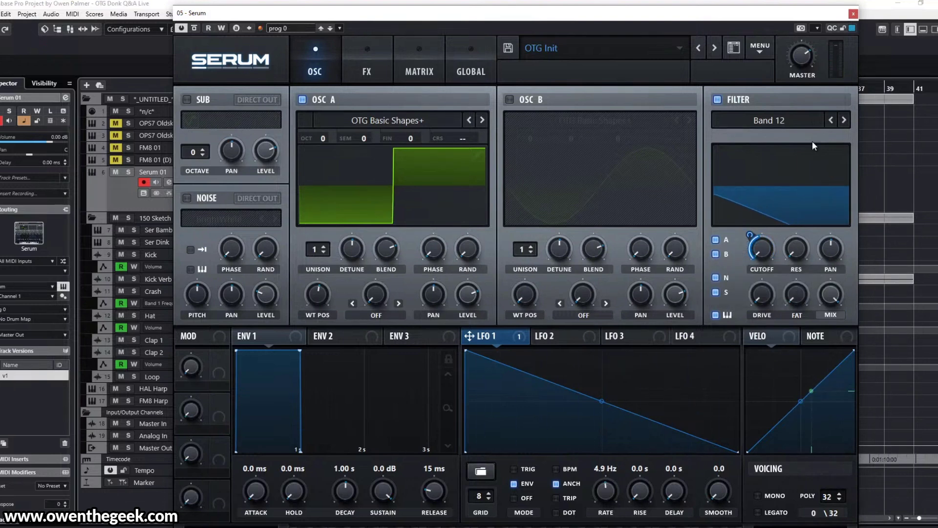
click(844, 120)
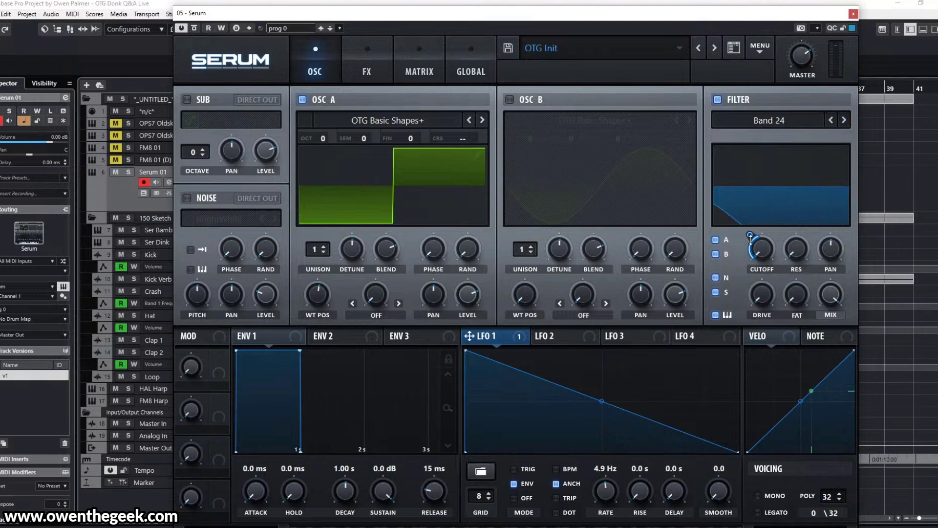
- Raise Serum's master volume and set LFO 1's modulation depth on the filter cutoff to 54
drag(751, 233, 750, 223)
mouse_move(793, 61)
drag(792, 61, 799, 34)
mouse_move(749, 236)
drag(749, 236, 750, 239)
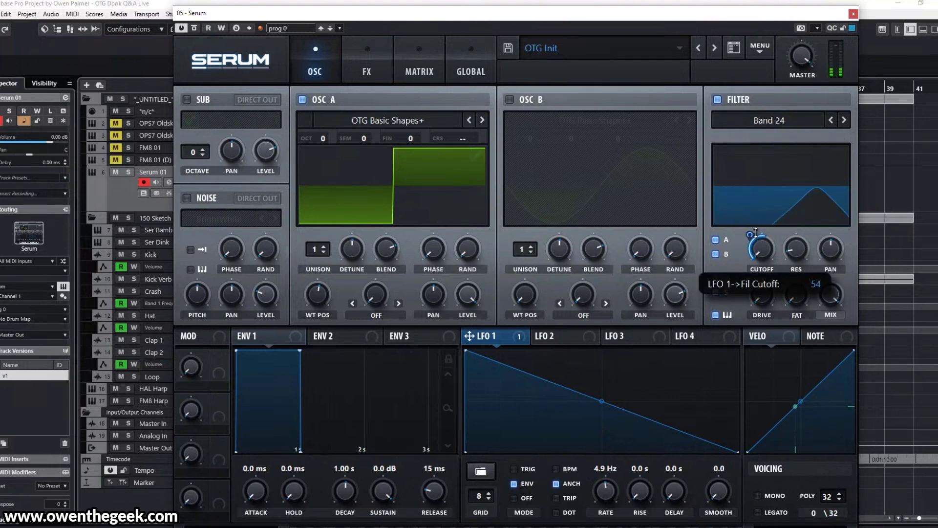
- Slow LFO 1's rate to 3.3 Hz and readjust its modulation depth on the filter cutoff
drag(613, 500, 611, 503)
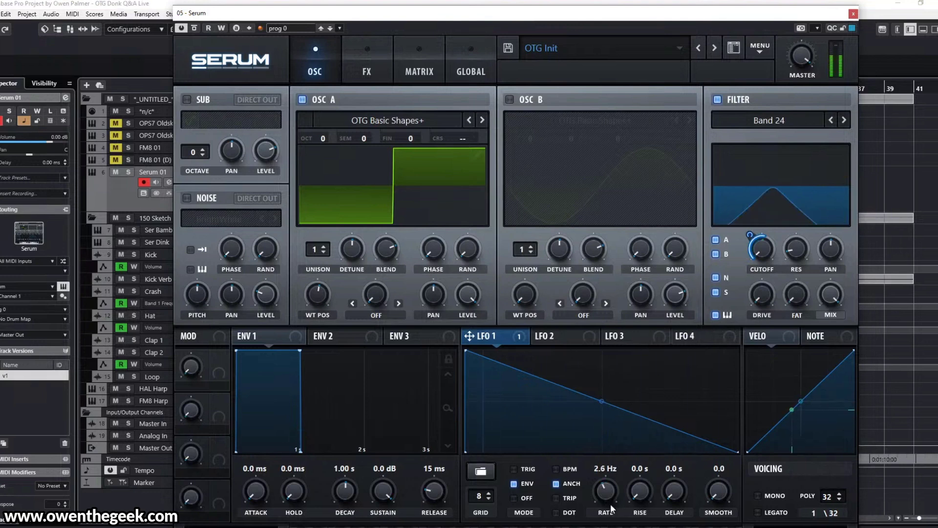
scroll(611, 500, down, 3)
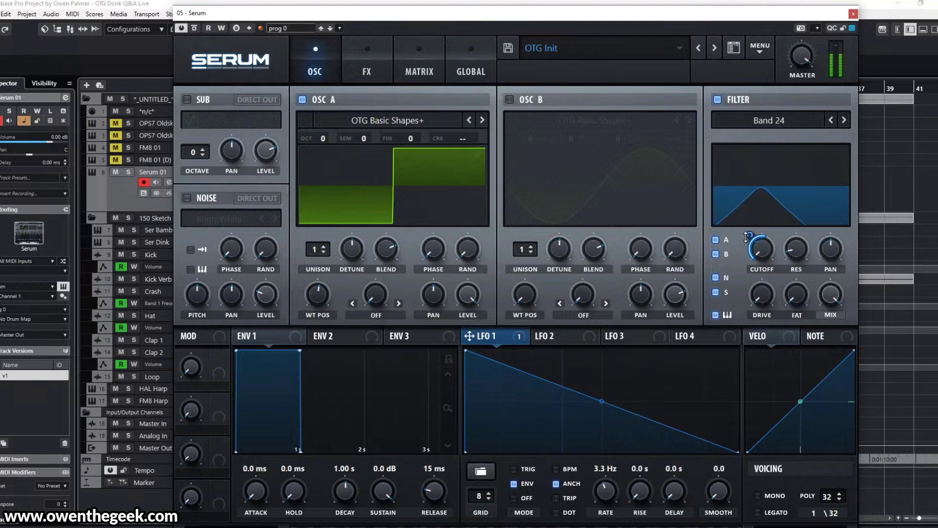
drag(746, 237, 752, 248)
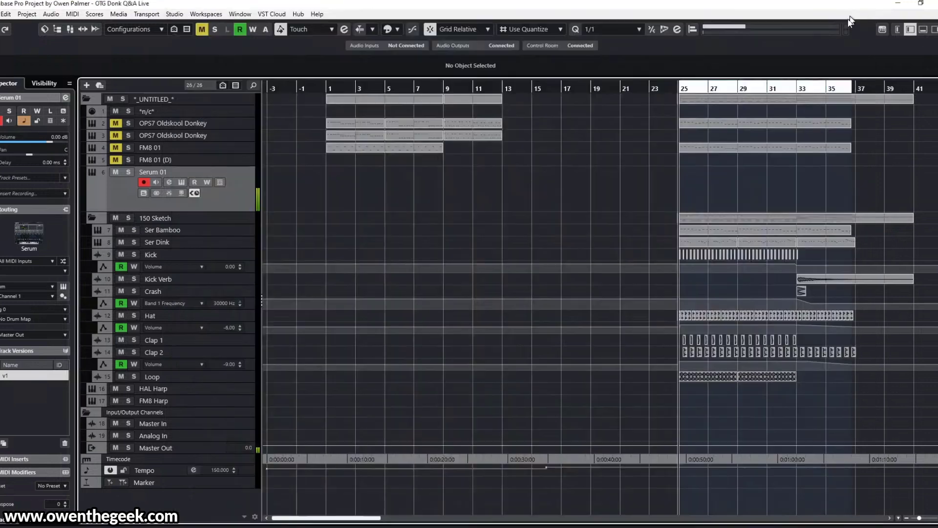
- Close the Serum instrument and remove the Serum 01 track from the project
click(852, 14)
right_click(230, 202)
click(320, 247)
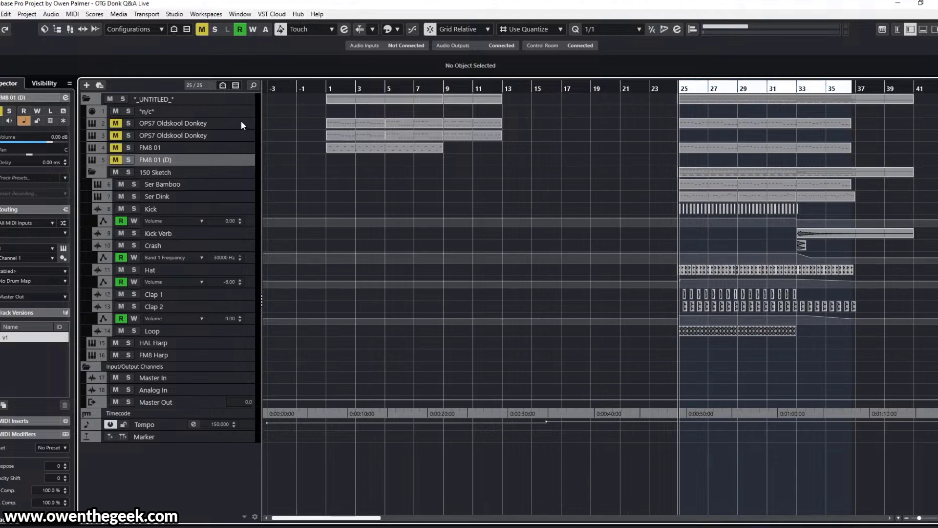
- Open the first track's OPS7 patch and compare its sound with operators 2 and 3 disabled, re-enabling them one at a time
click(204, 127)
click(192, 127)
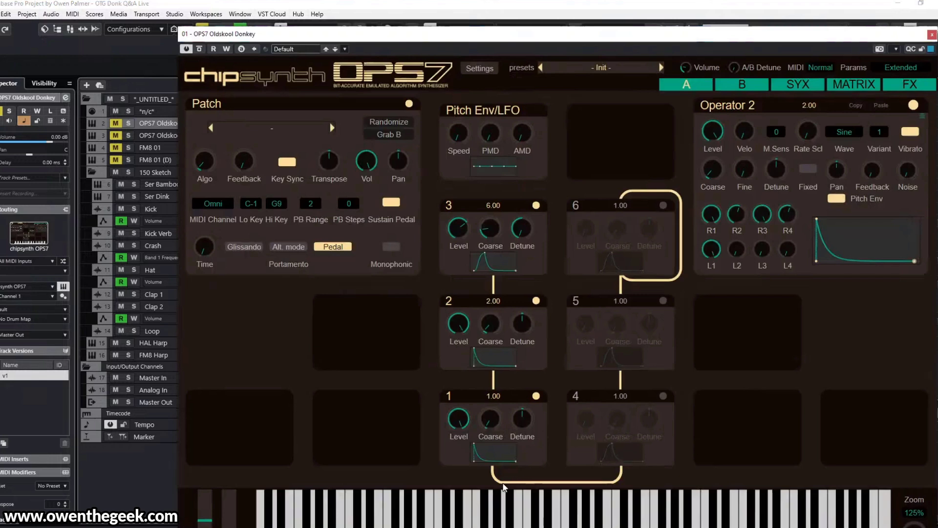
click(537, 205)
click(536, 301)
click(536, 205)
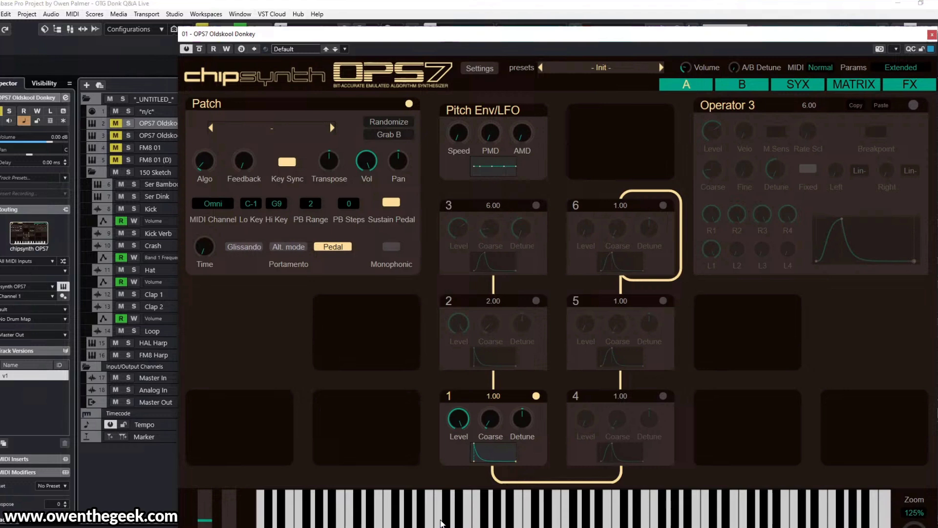
click(537, 301)
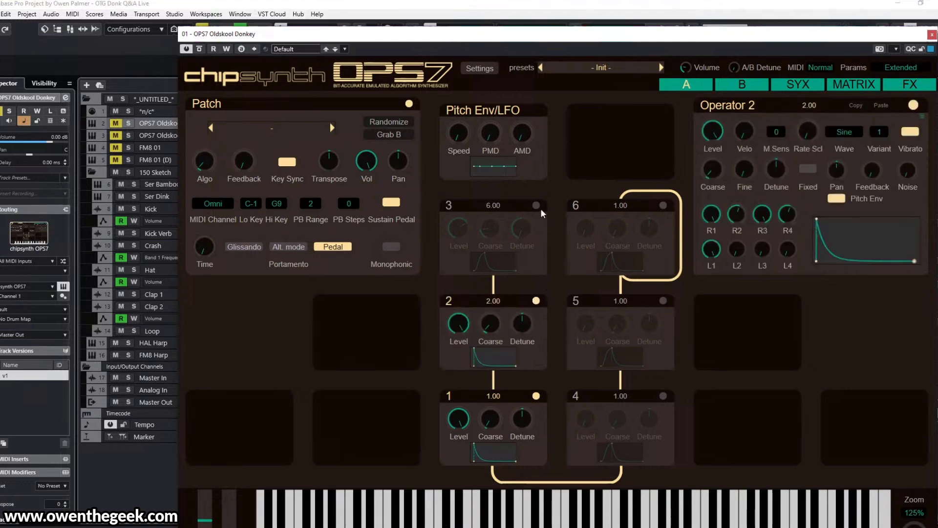
click(535, 205)
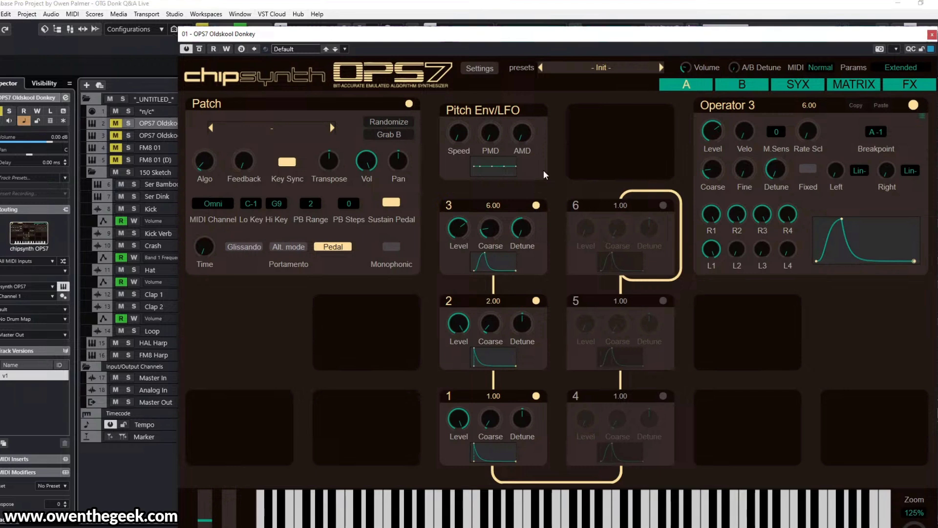
click(932, 35)
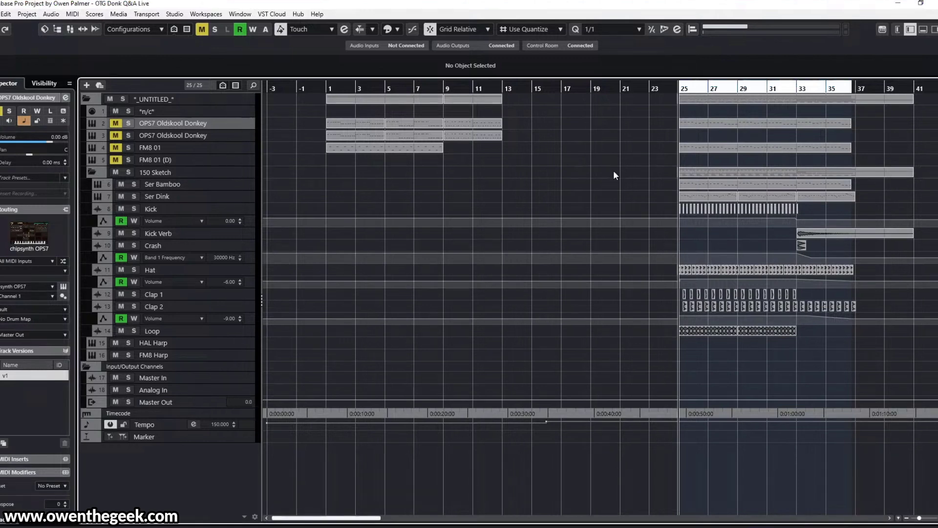
- Audition the first OPS7 Oldskool Donkey track in solo from bar 25, restoring the full mix when finished
scroll(557, 171, right, 3)
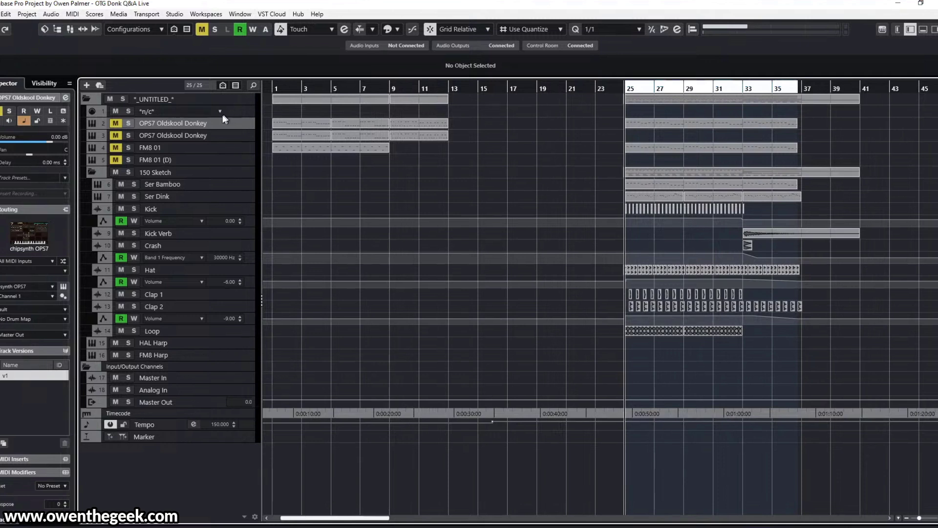
key(s)
key(space)
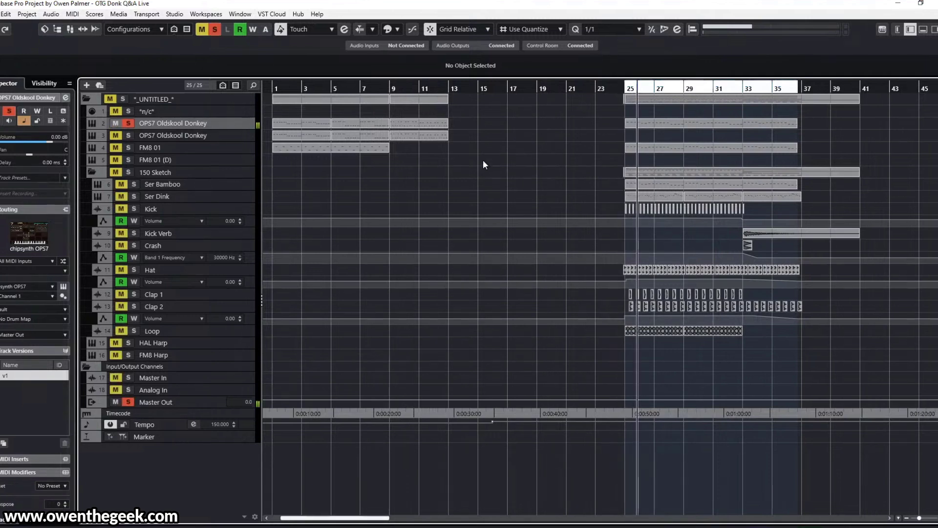
key(space)
key(s)
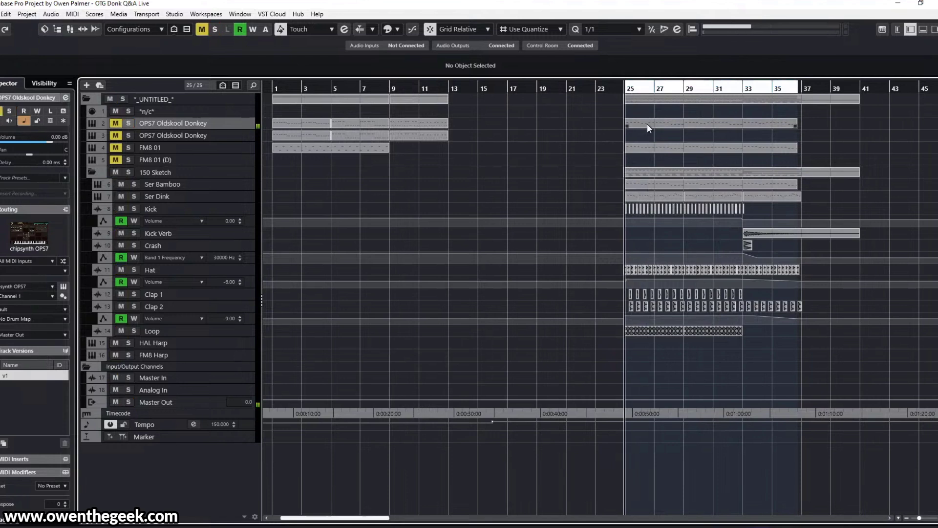
click(135, 147)
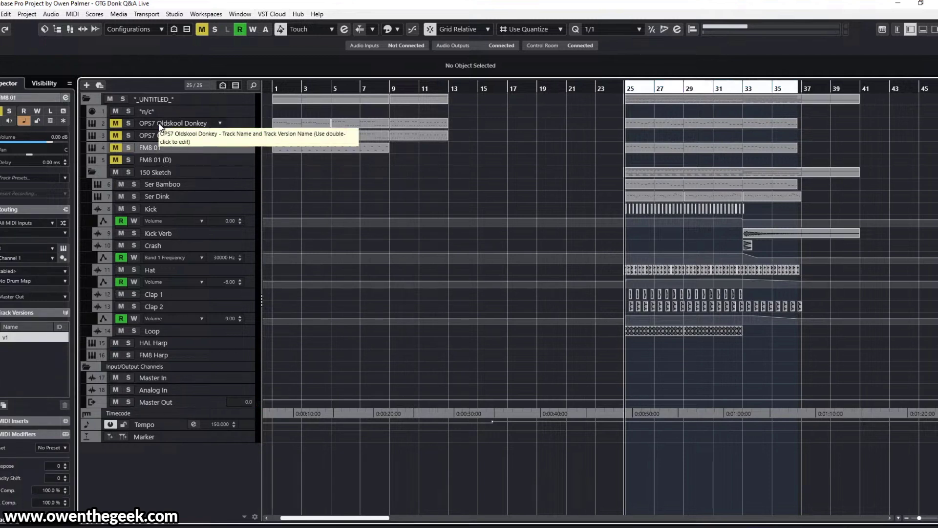
click(160, 126)
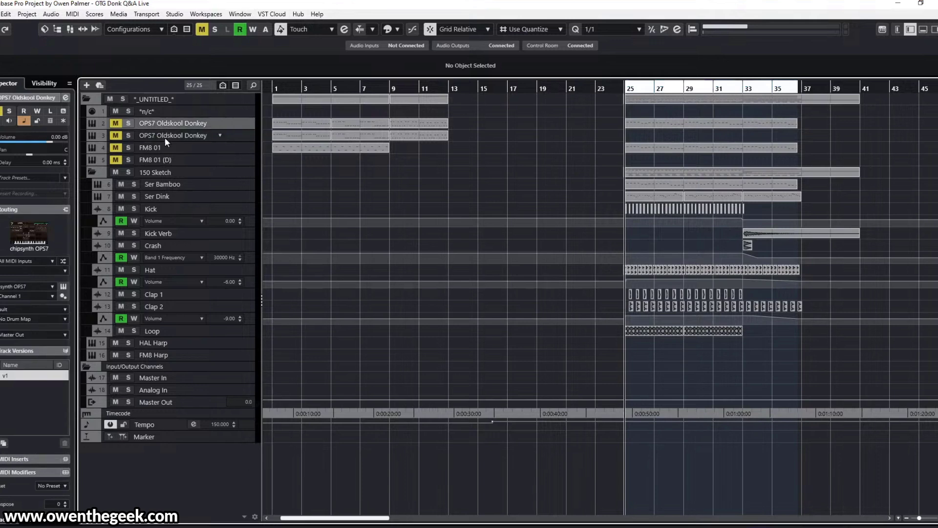
click(177, 149)
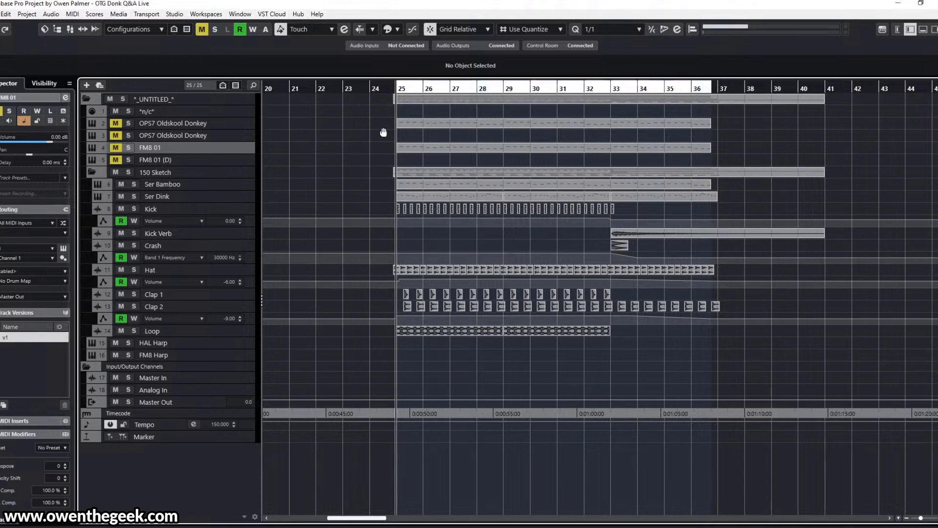
scroll(322, 151, right, 2)
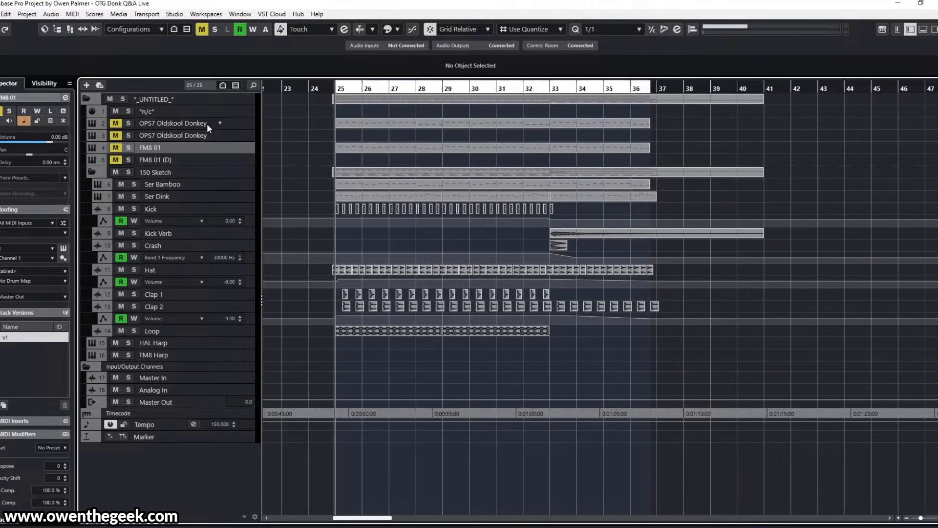
click(171, 120)
- Solo the FM8 01 track, audition it from bar 25 and open its FM8 editor
click(185, 148)
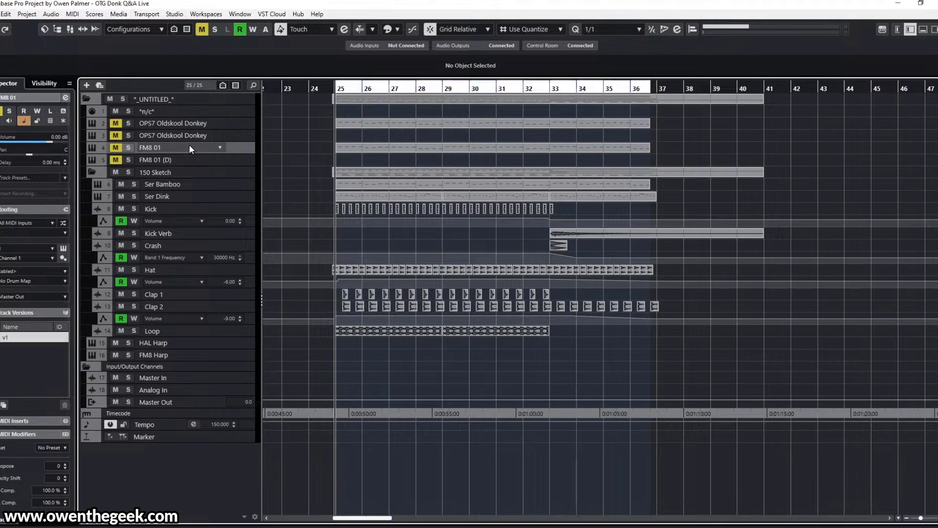
key(s)
key(space)
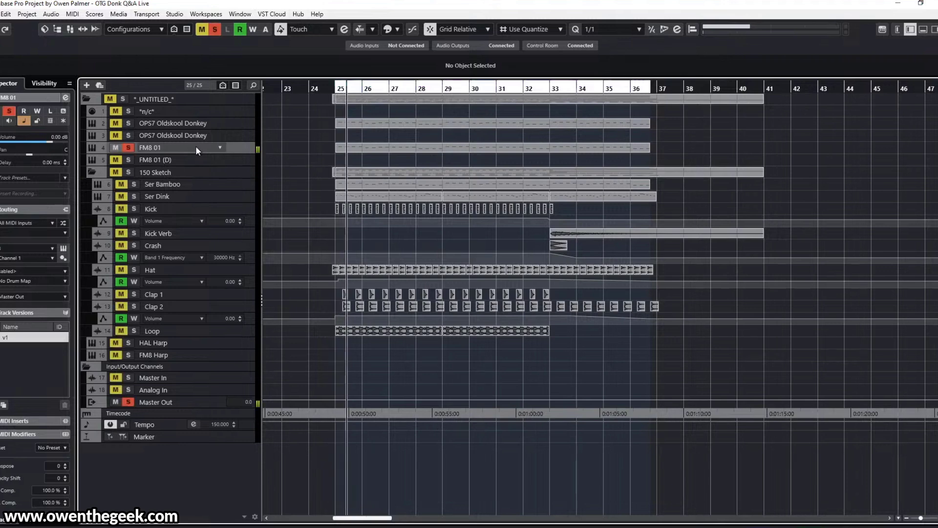
key(space)
key(e)
key(space)
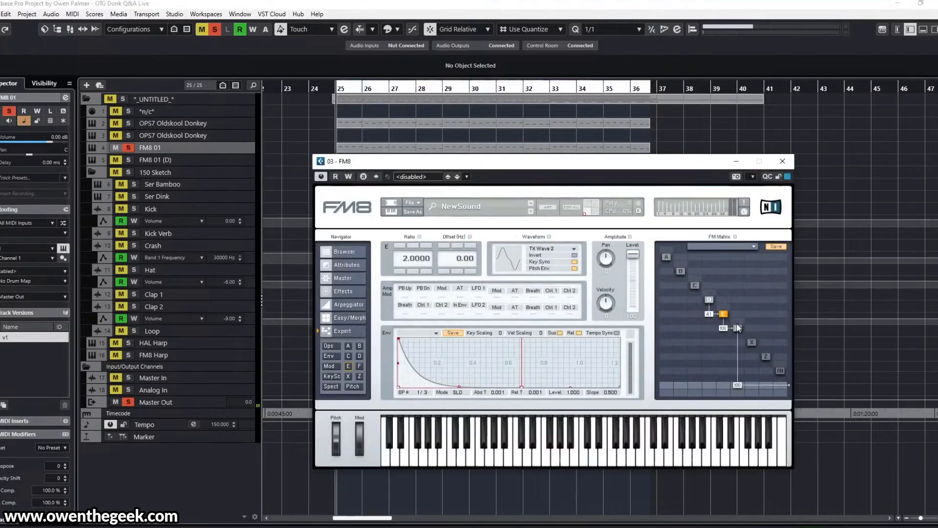
- Lower operator E's modulation of operator F in the FM matrix and set operator F's waveform to Parabol
drag(728, 326, 718, 336)
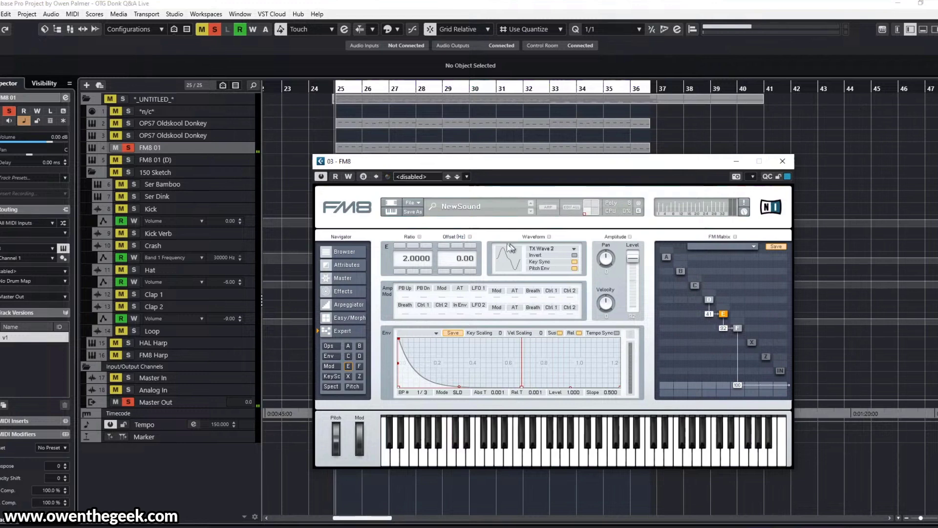
click(738, 329)
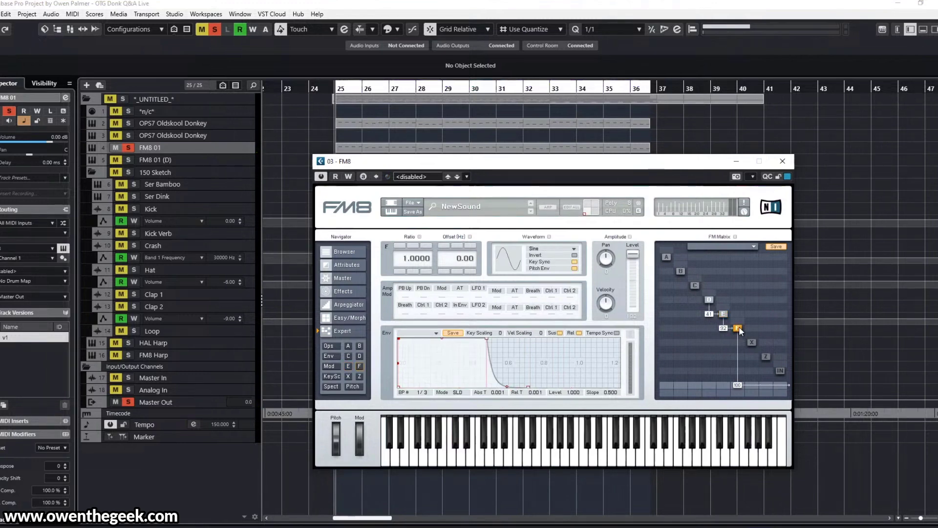
click(552, 248)
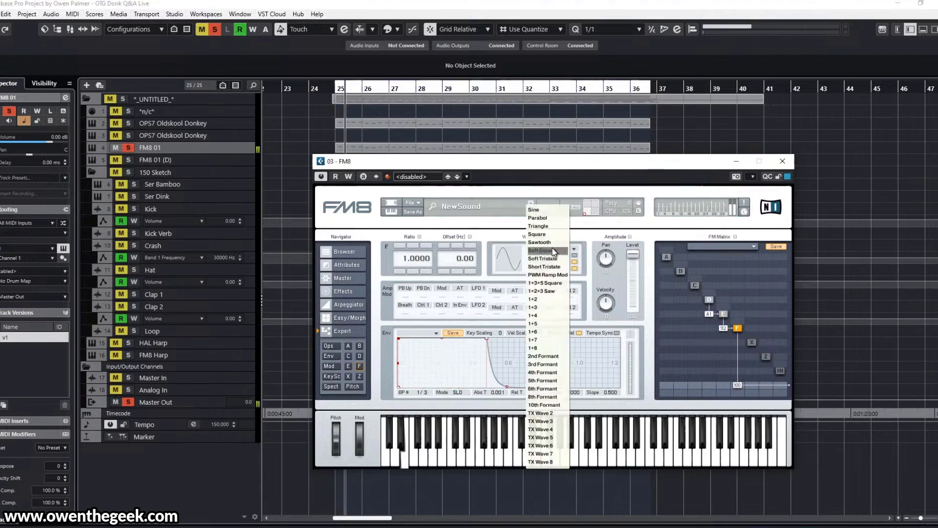
click(549, 219)
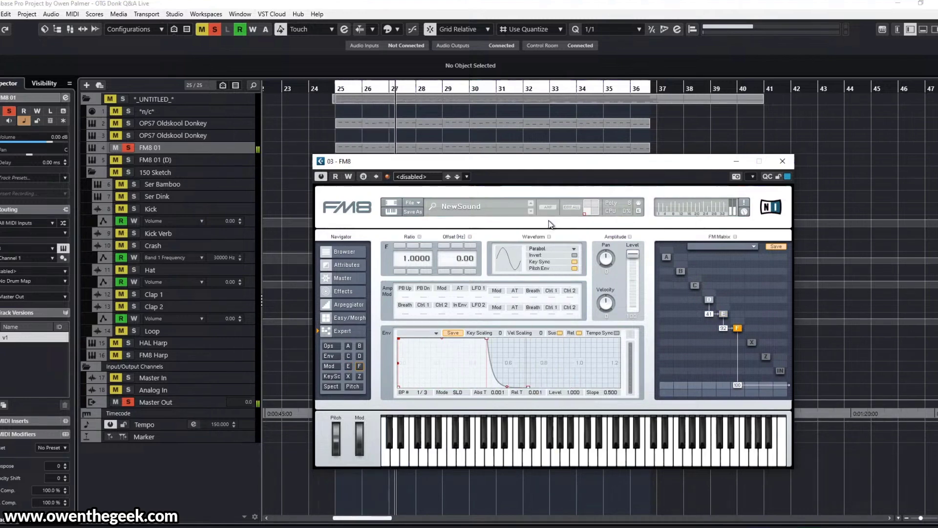
click(551, 249)
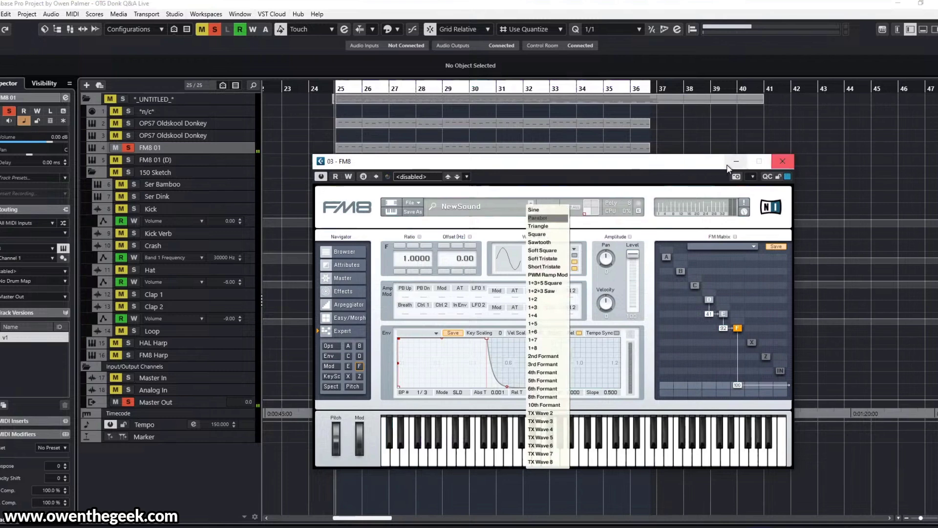
click(782, 161)
key(s)
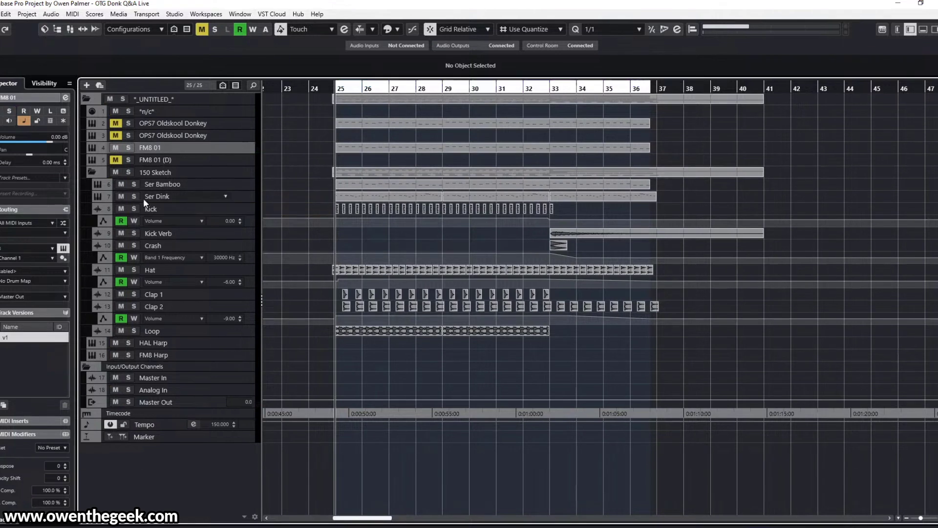
- Solo FM8 01 with the Kick and raise the FM8 01 channel volume to 2.25 dB during playback
click(129, 147)
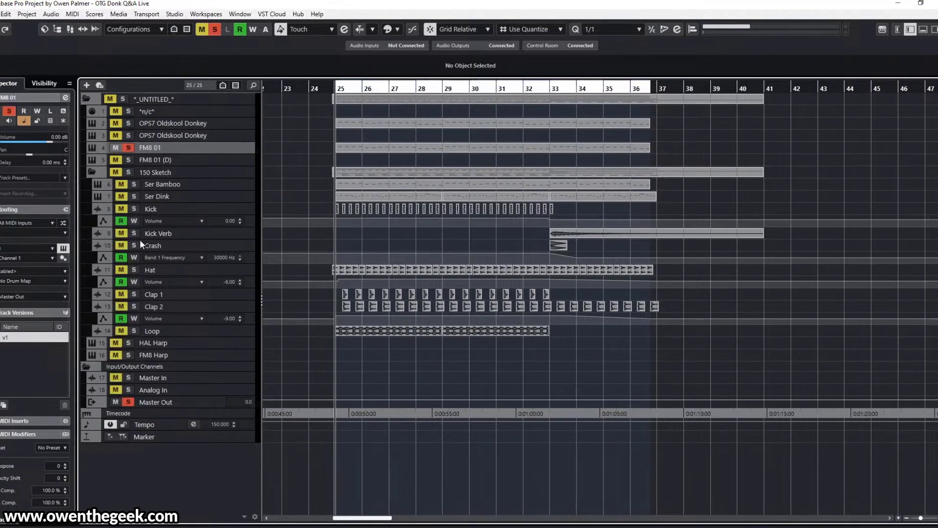
click(166, 146)
key(space)
drag(784, 396, 784, 390)
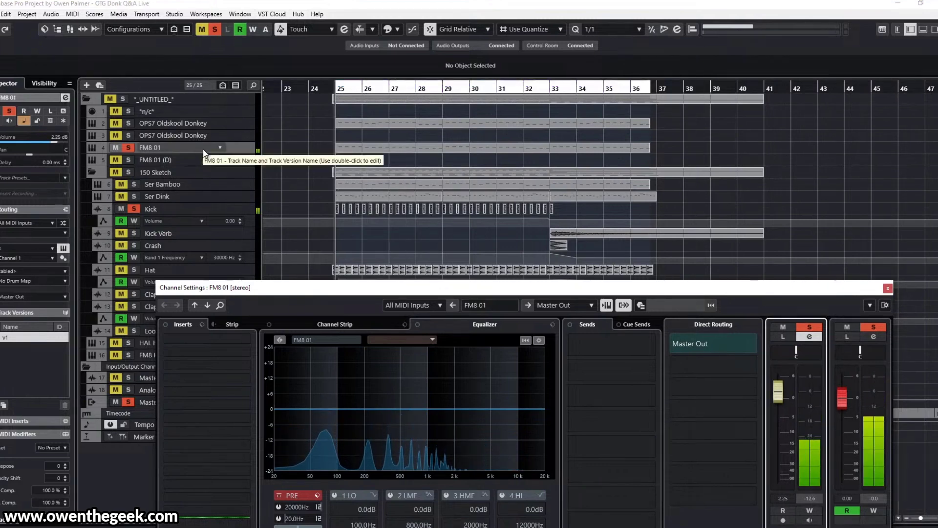
key(space)
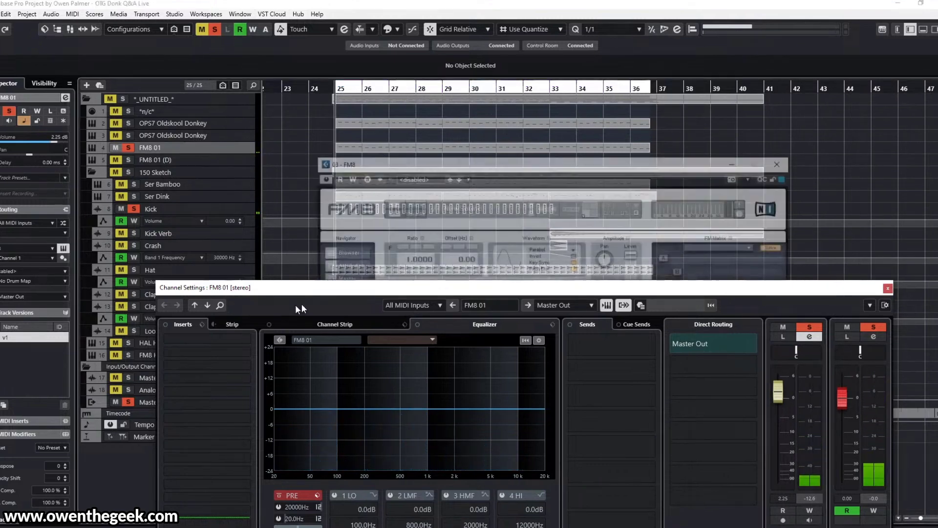
click(888, 287)
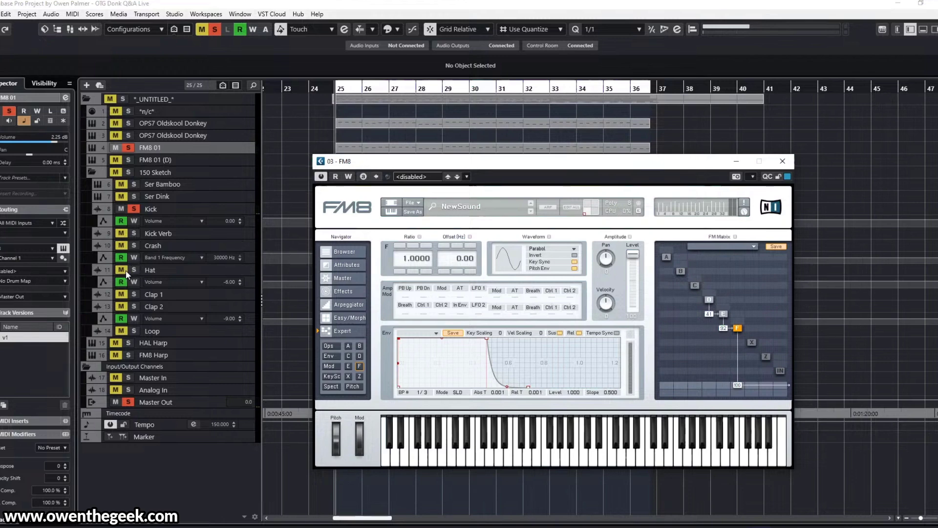
- Add the Hat, Clap 1, Clap 2 and Loop tracks to the solo group and audition them with the FM8 bass
click(126, 273)
key(space)
click(122, 294)
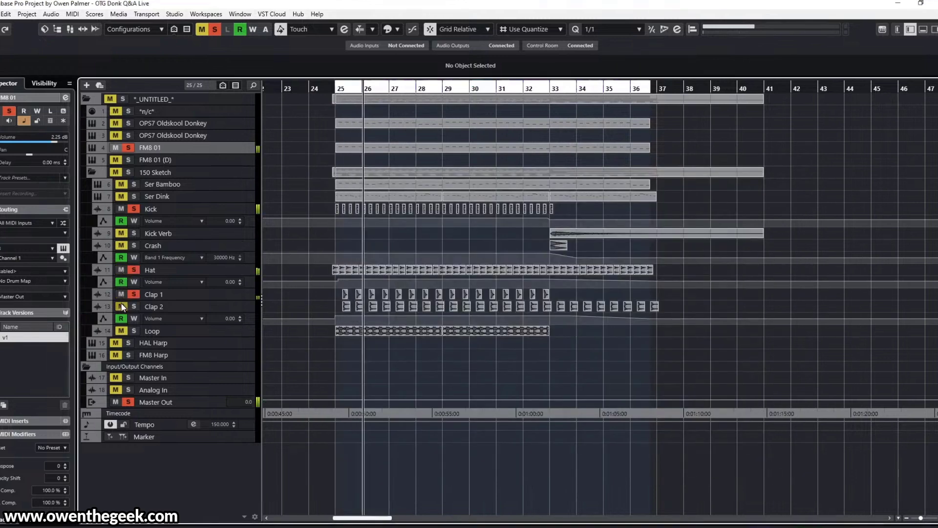
click(122, 306)
click(133, 306)
click(121, 331)
click(133, 331)
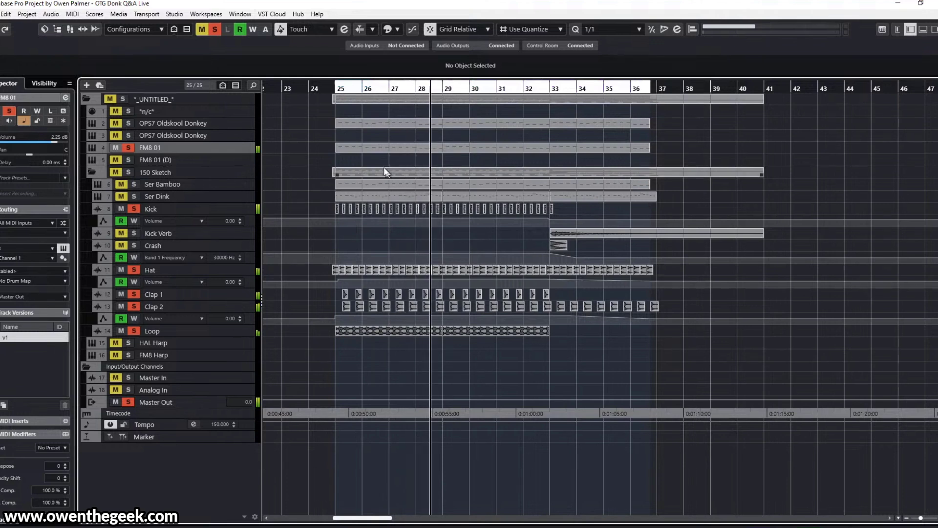
key(space)
- Split the FM8 01 part at bar 33 and set the locators around its first section, bars 25 to 33
alt+click(533, 150)
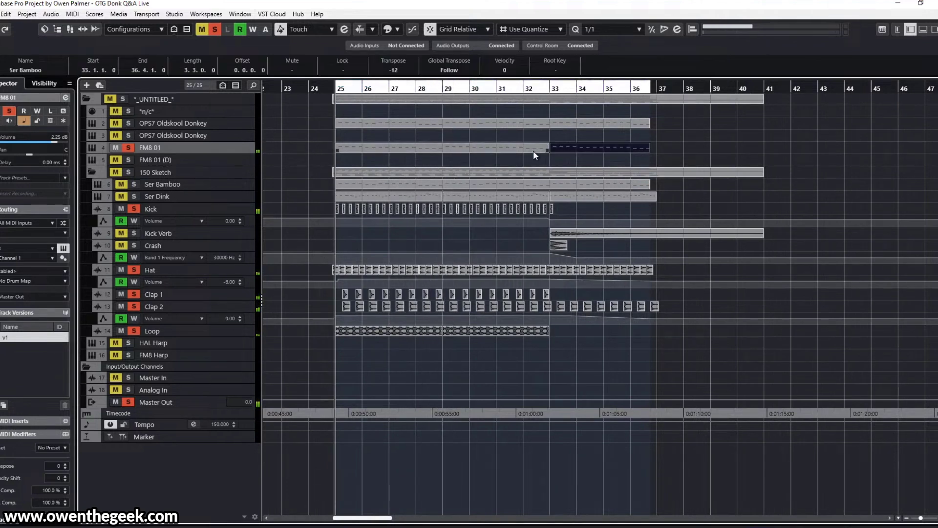
click(533, 150)
key(p)
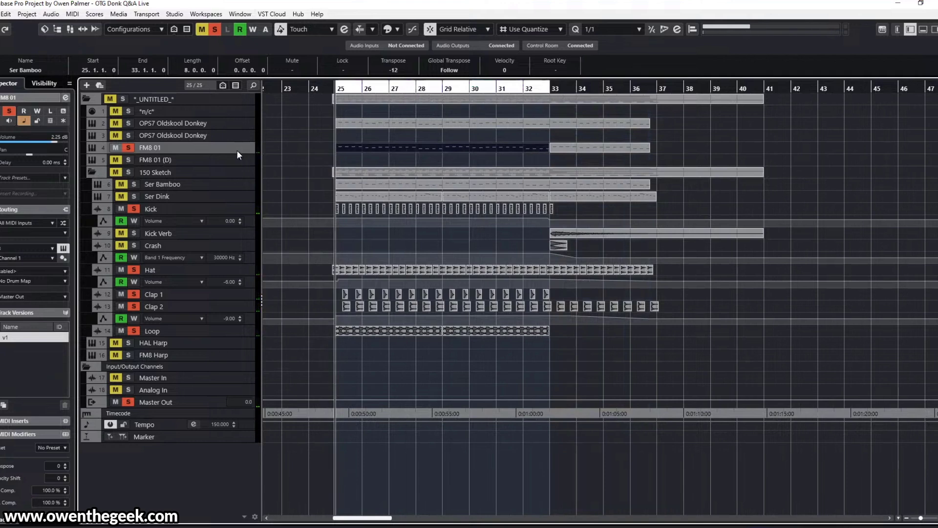
click(219, 147)
click(202, 152)
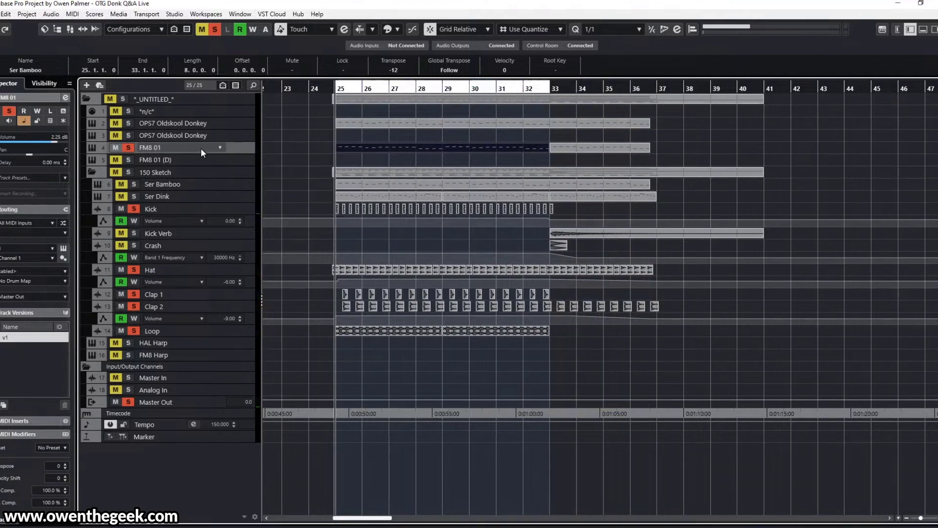
- Open the FM8 01 instrument and audition operator F with the Triangle and Square waveforms during playback
double_click(201, 148)
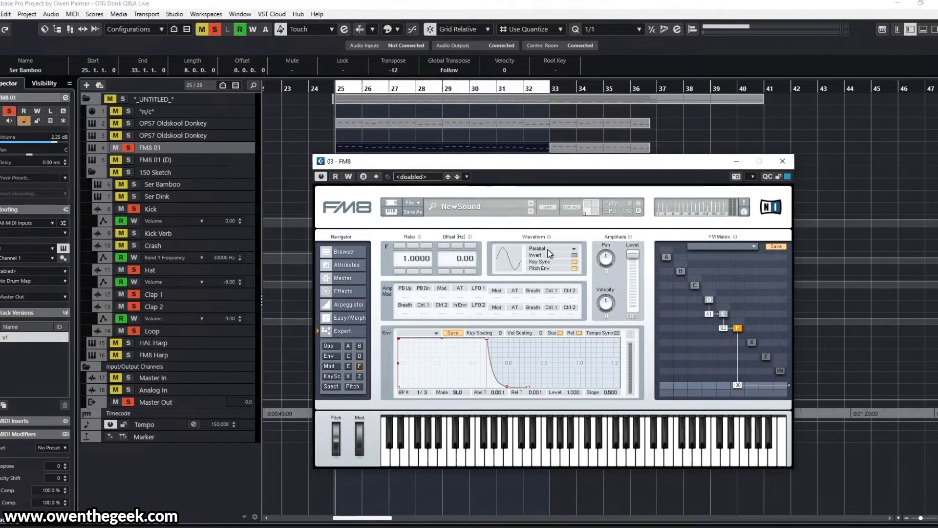
click(549, 251)
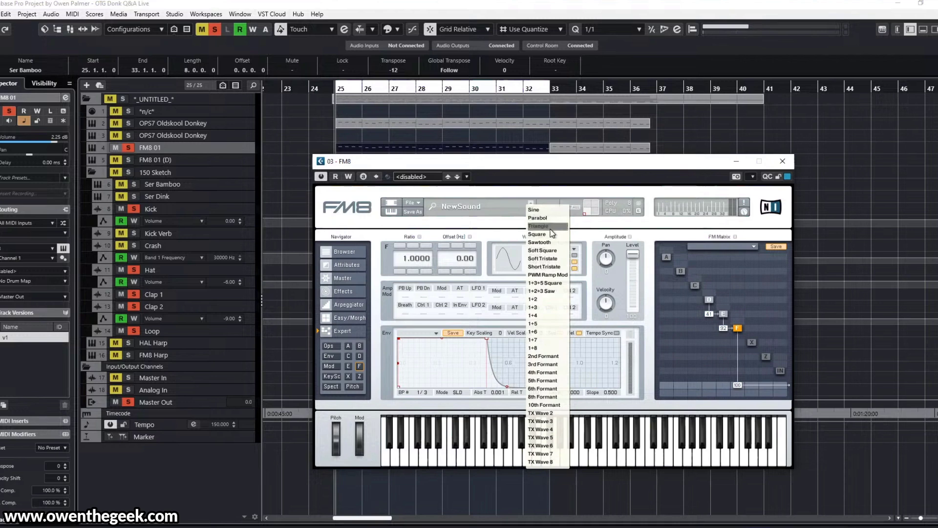
click(552, 227)
key(space)
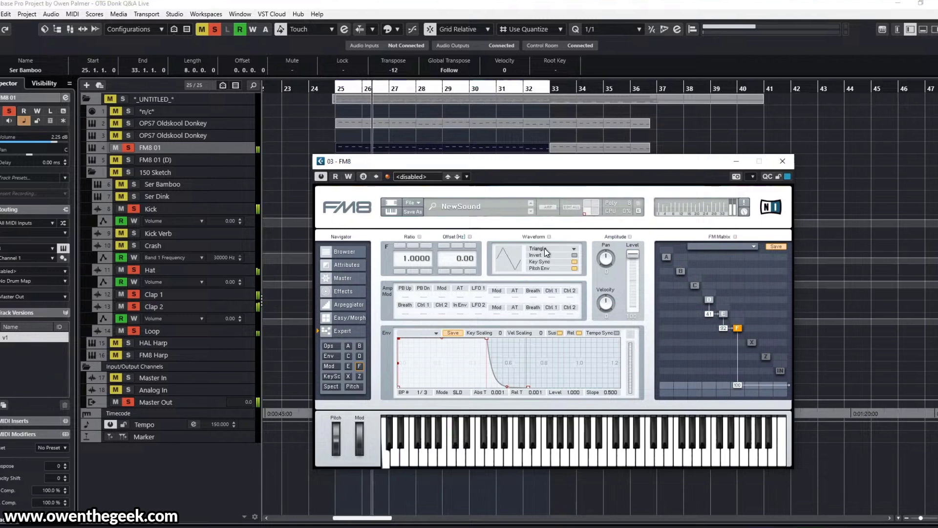
click(544, 248)
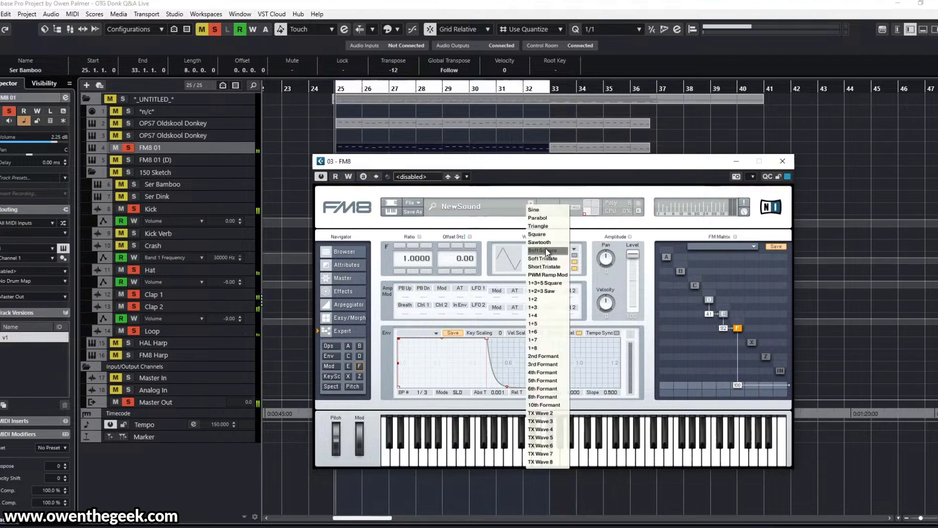
click(542, 234)
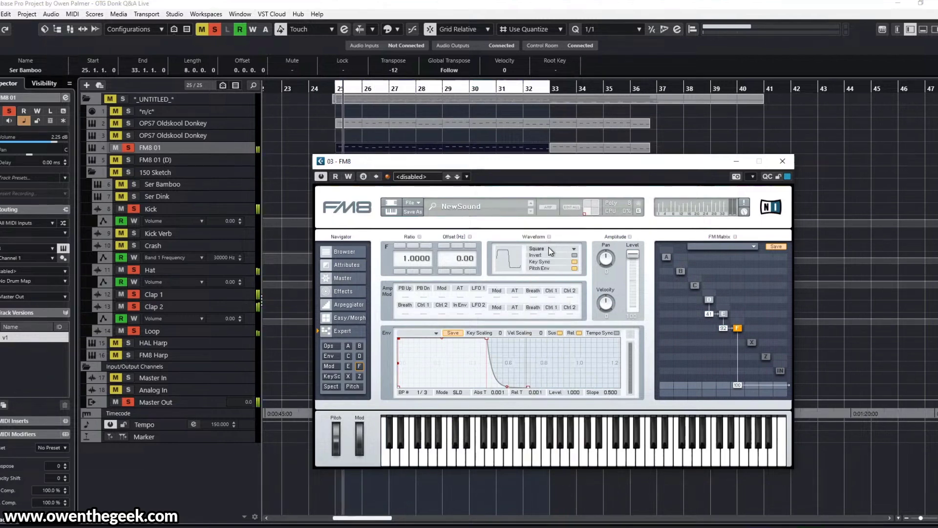
- Audition operator F with the Sawtooth and Soft Square waveforms, then stop playback
click(551, 251)
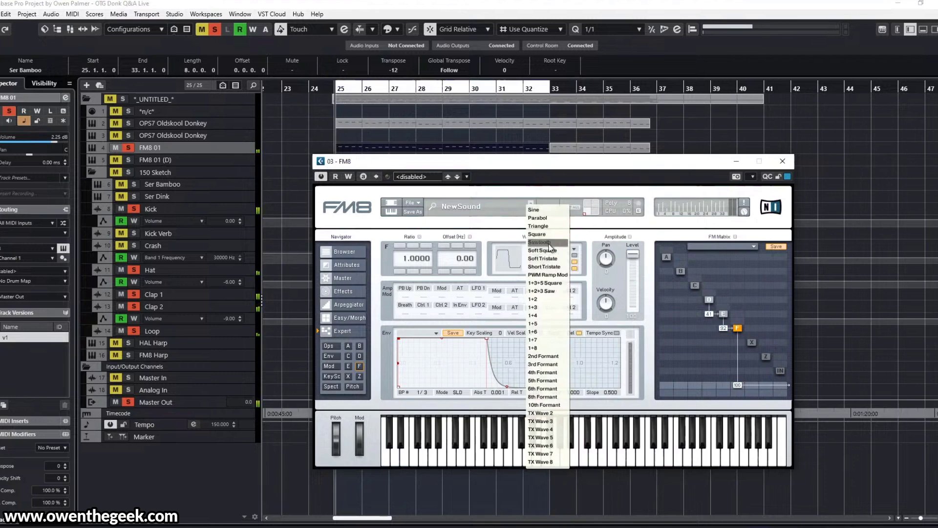
click(551, 251)
click(551, 251)
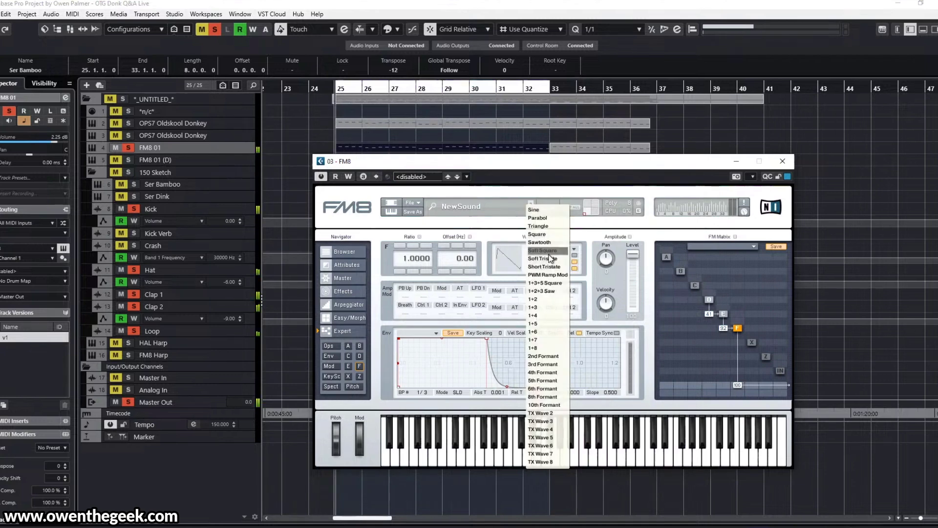
click(551, 251)
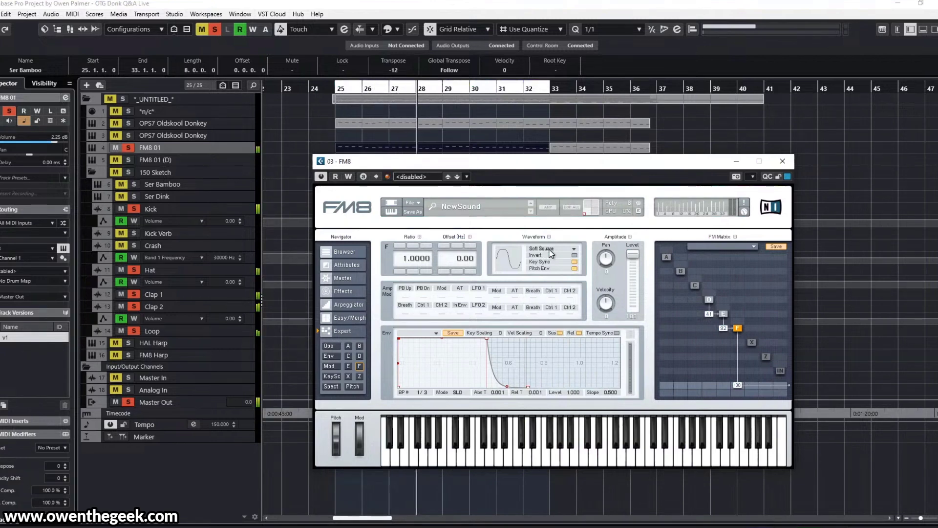
key(space)
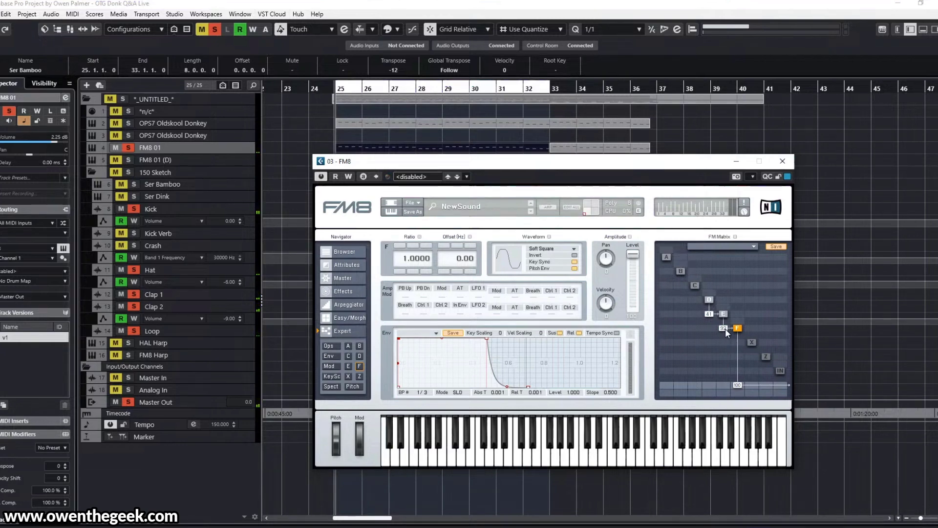
- Adjust operator E's modulation of operator F in the FM matrix while auditioning the Soft Square waveform
drag(725, 331, 725, 336)
key(space)
mouse_move(728, 333)
mouse_down()
mouse_move(728, 341)
mouse_move(724, 329)
mouse_up()
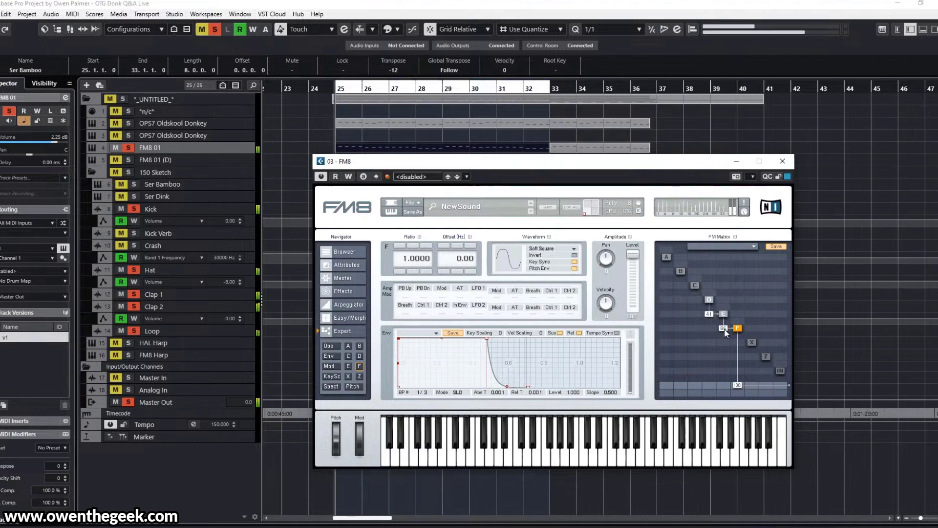
- Set operator F's waveform to Soft Tristate and lower operator E's modulation of operator F to 76 while auditioning
click(542, 248)
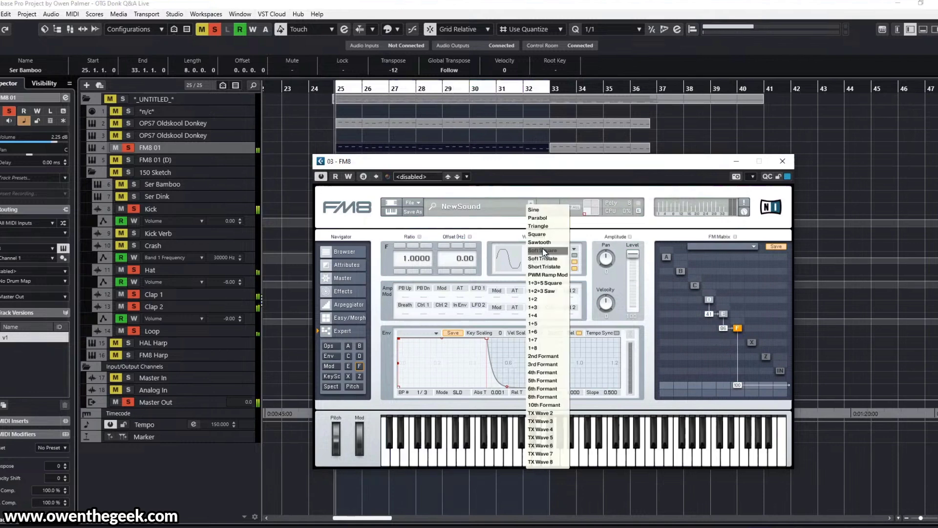
click(563, 265)
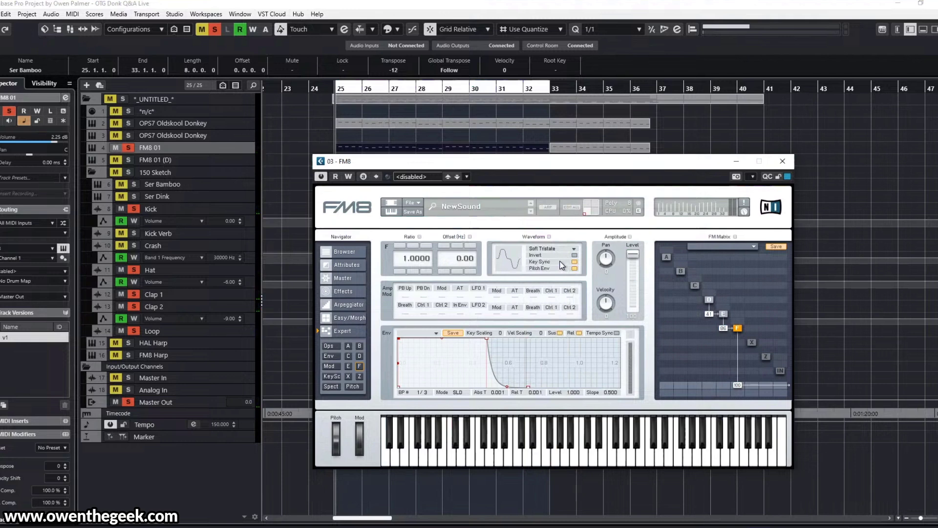
key(space)
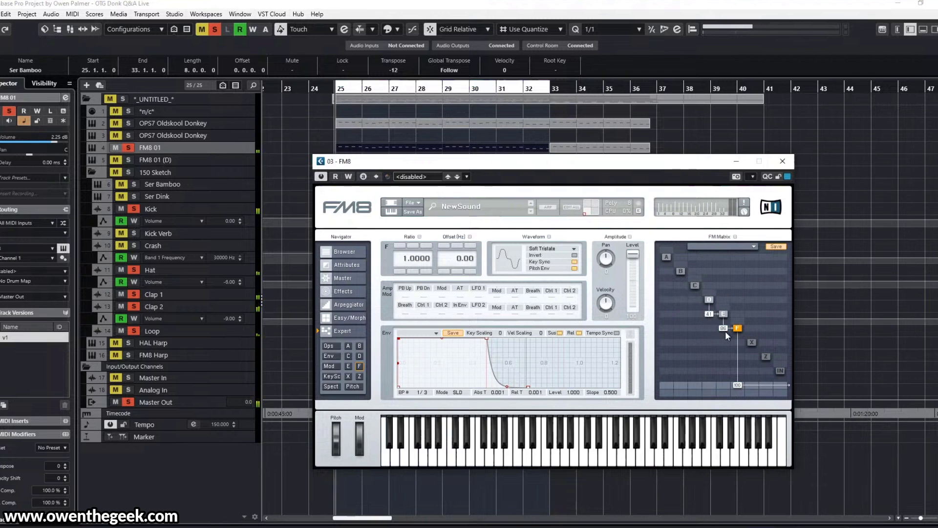
drag(725, 331, 723, 333)
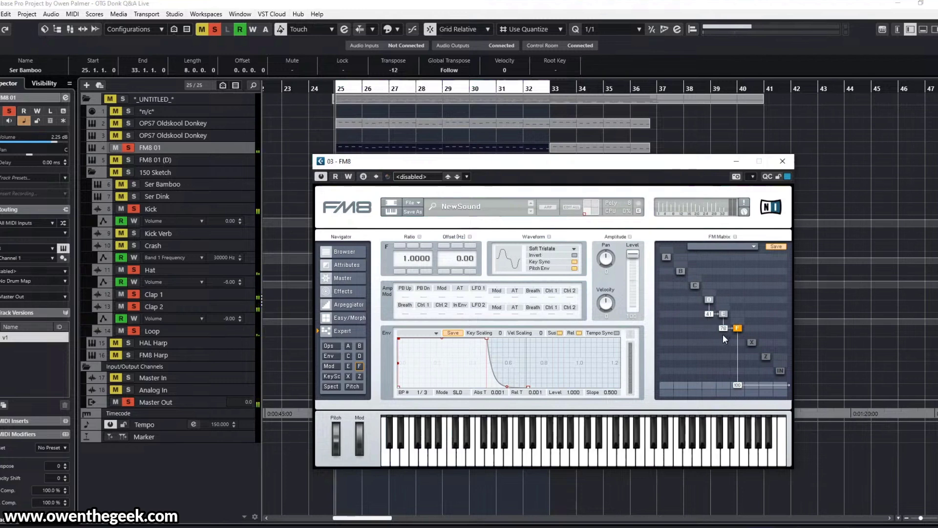
- Set operator F's waveform to Short Tristate and audition it with the drums
click(556, 250)
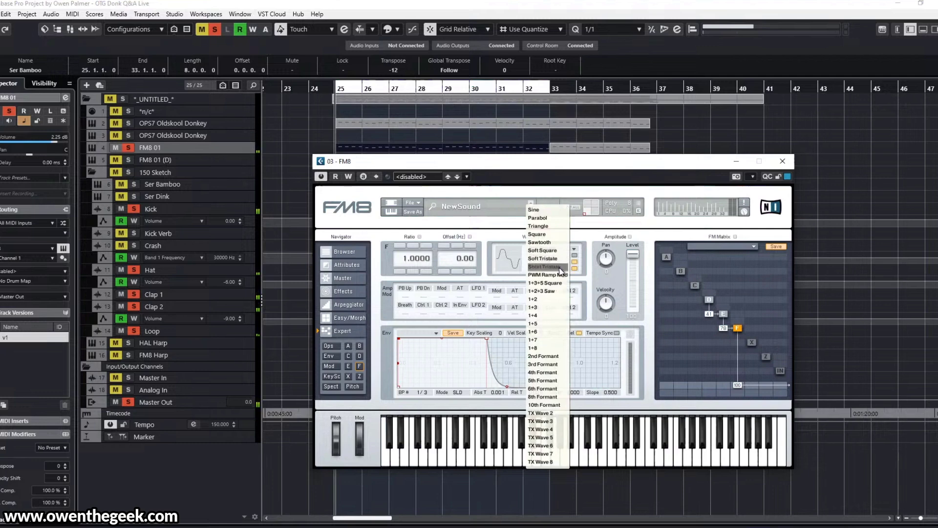
click(560, 269)
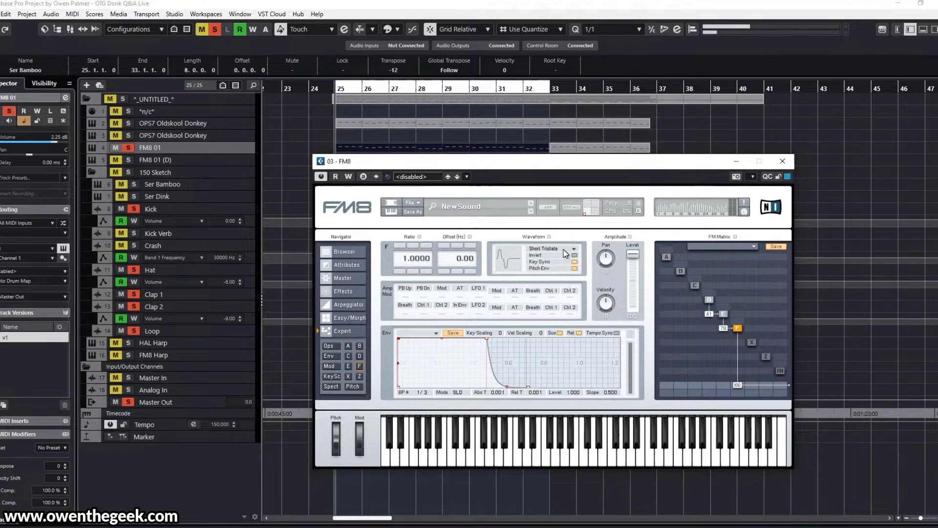
key(space)
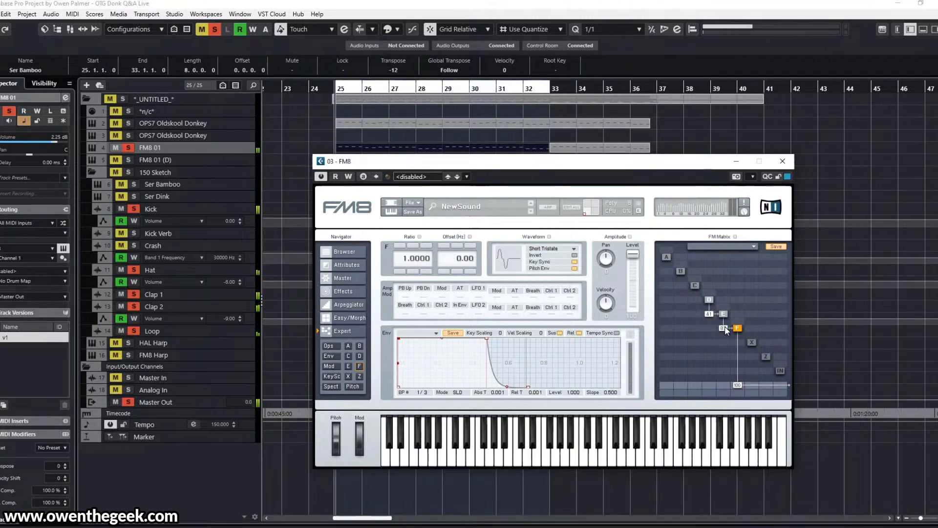
- Try the PWM Ramp Mod waveform on operator F, then set it to 1+3+5 Square during playback
click(553, 248)
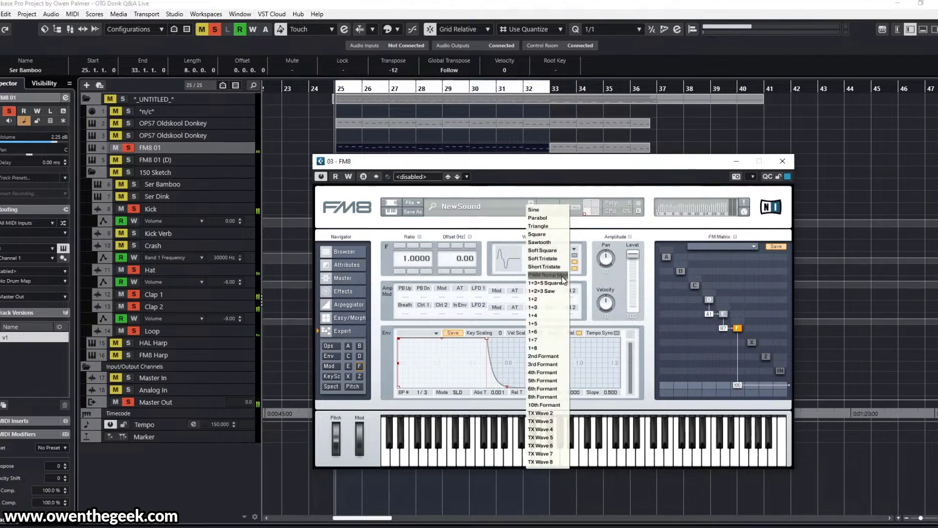
click(557, 265)
click(555, 248)
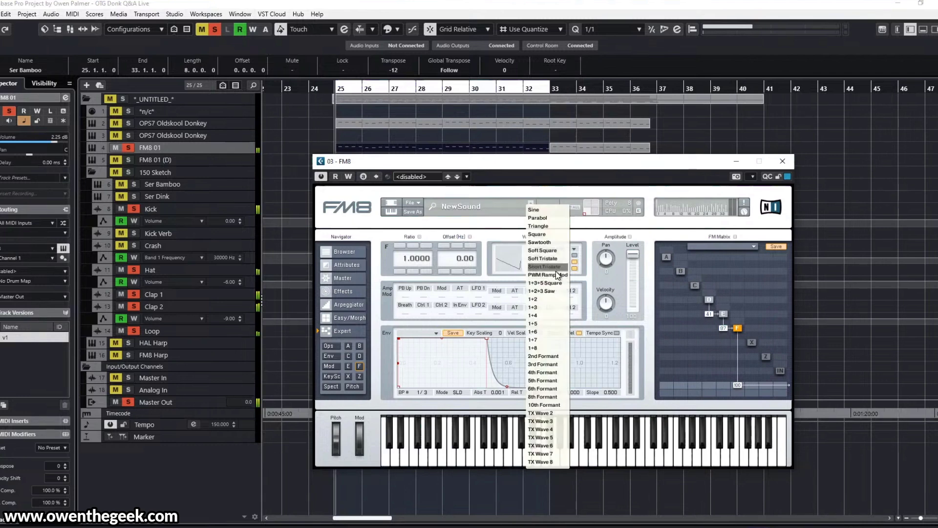
click(554, 284)
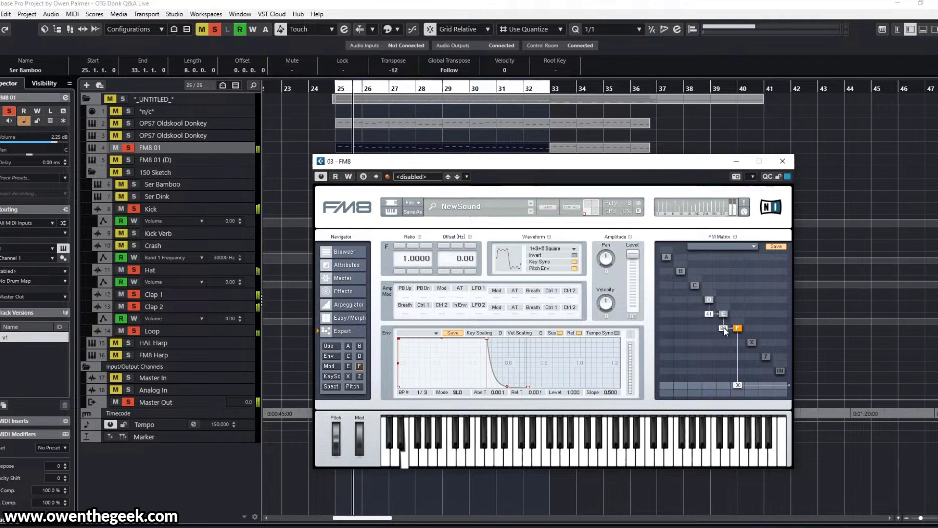
- Try the 1+2+3 Saw and 1+2 waveforms on operator F
click(552, 249)
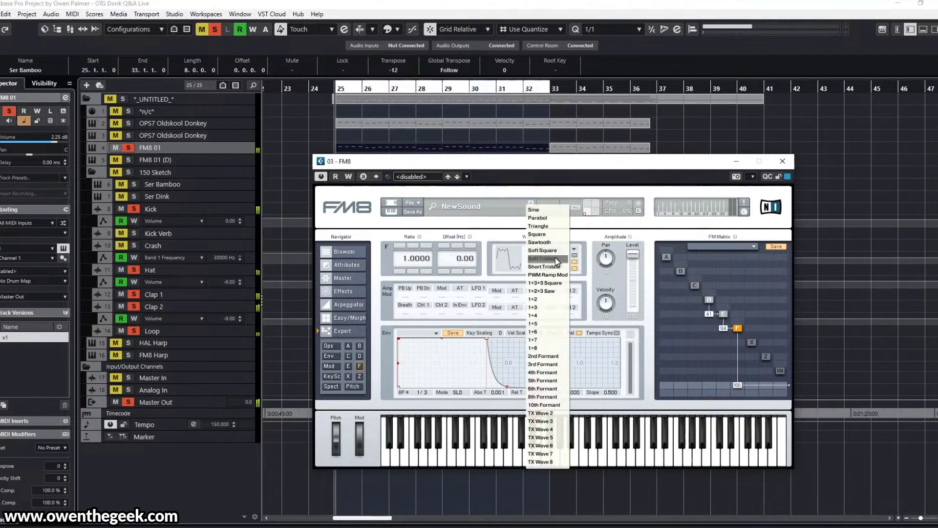
click(554, 293)
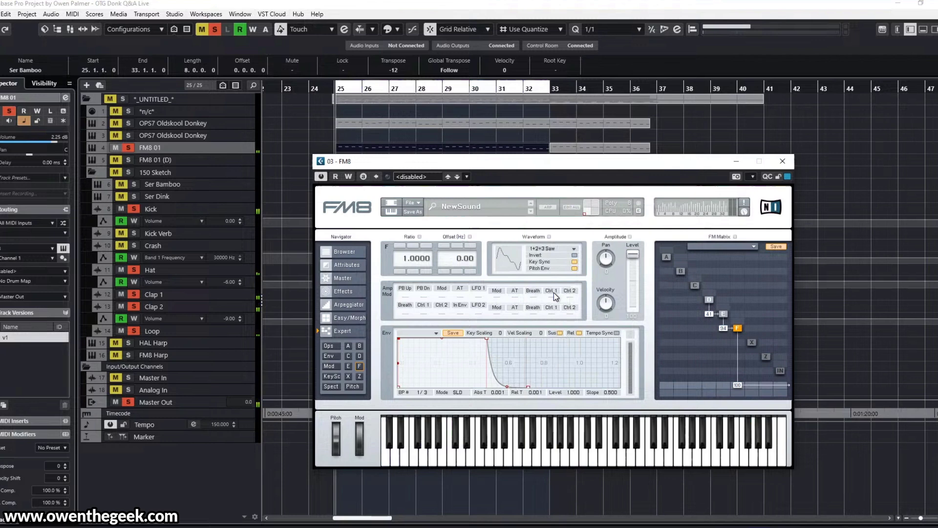
click(551, 249)
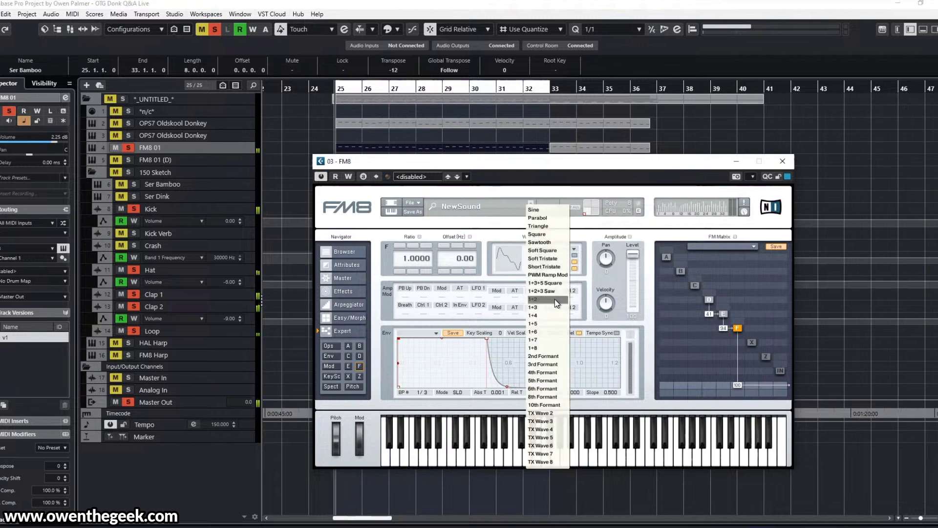
click(555, 299)
- Set operator F's waveform to 1+3 and lower the modulation amount from operator E into F
click(555, 247)
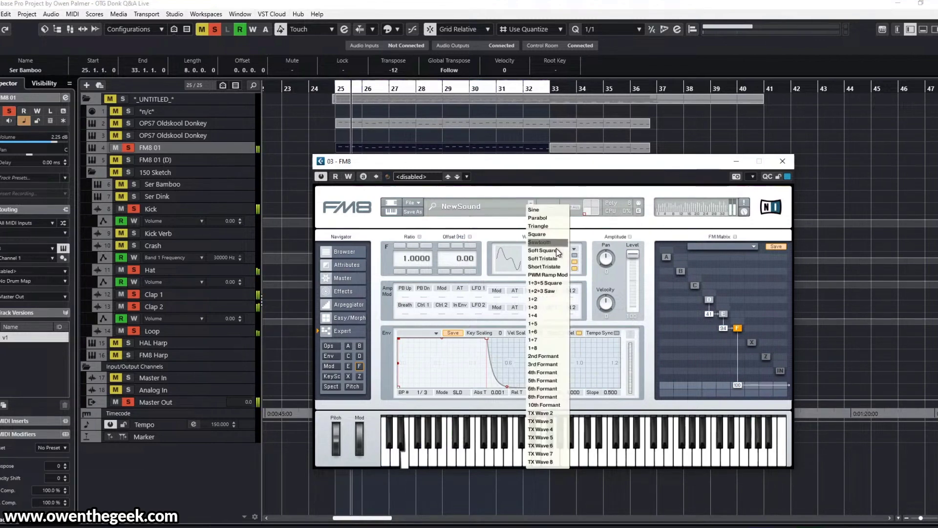
click(546, 307)
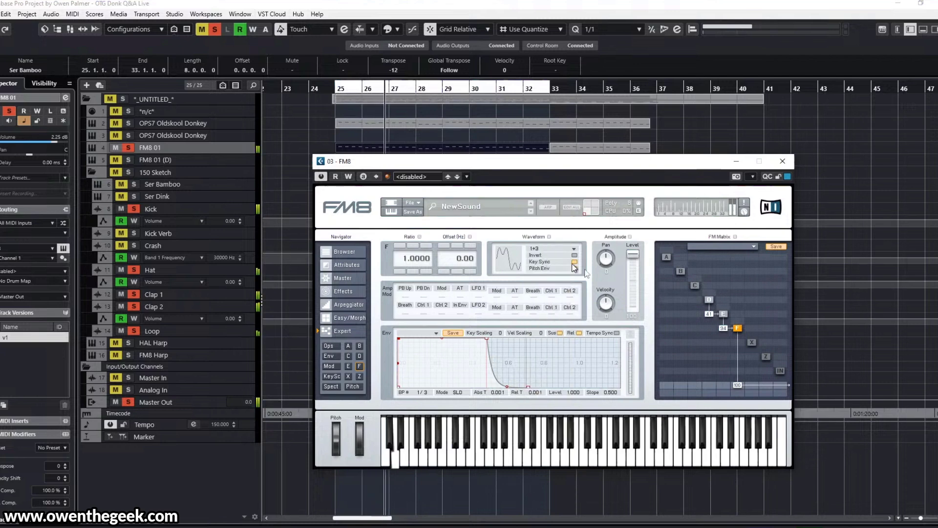
drag(724, 328, 724, 337)
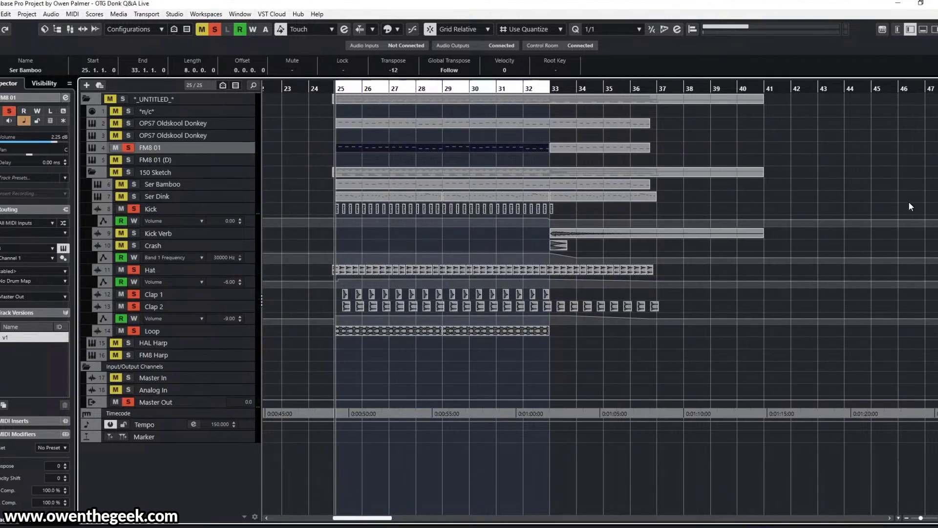
- Play the loop over bars 25 to 33 to hear the FM8 sound in the mix, and recheck its patch
click(910, 204)
key(space)
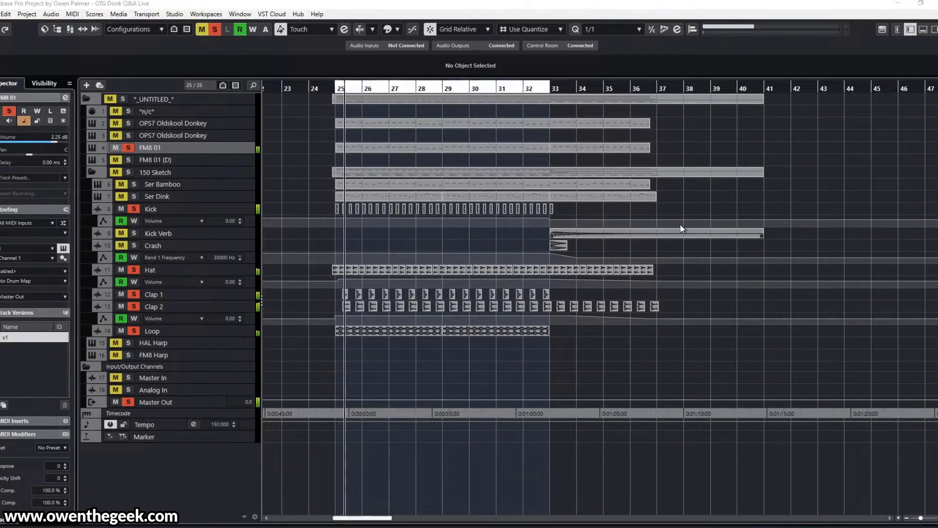
key(space)
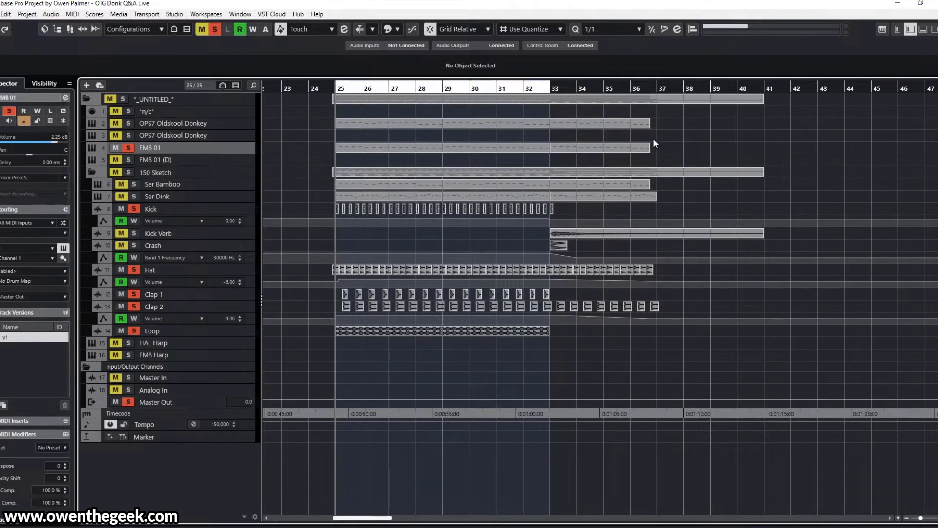
key(e)
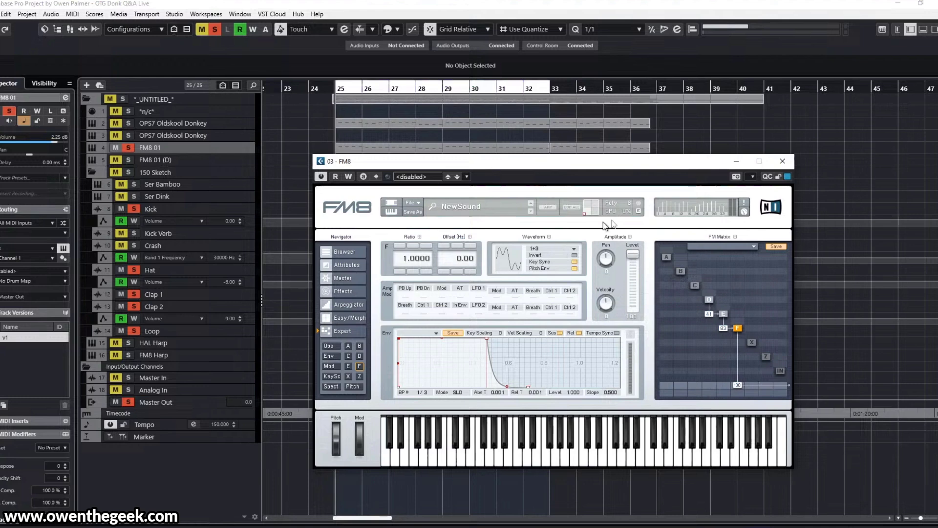
click(786, 162)
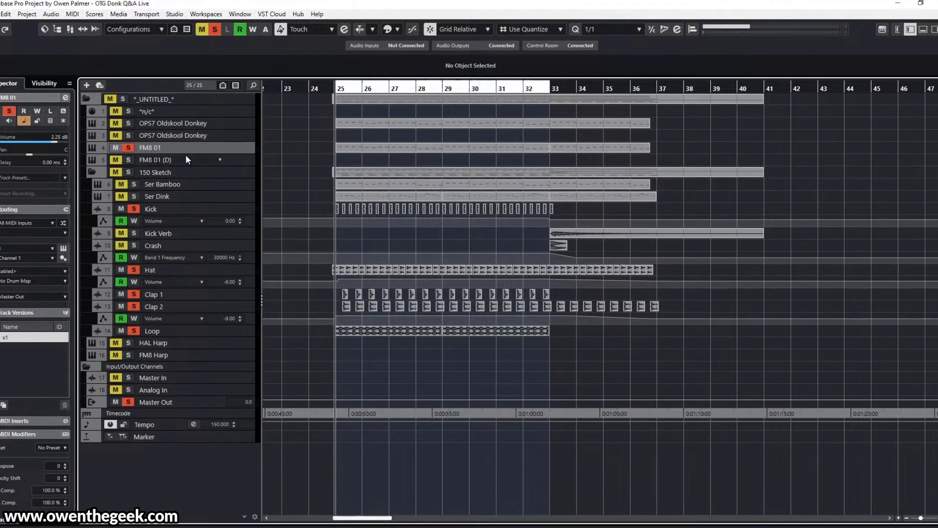
- Take the FM8 01 track out of solo and solo the second OPS7 Oldskool Donkey track instead
click(128, 148)
scroll(595, 151, down, 3)
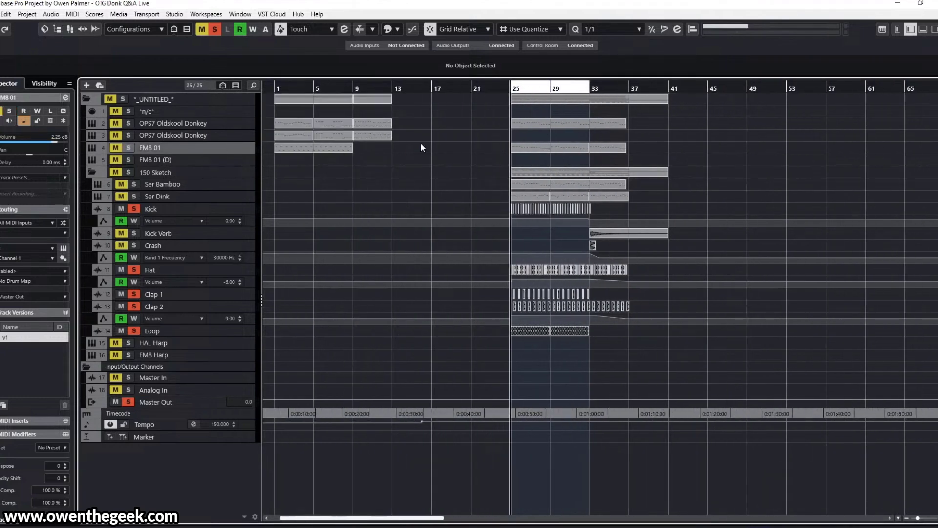
click(295, 137)
click(130, 136)
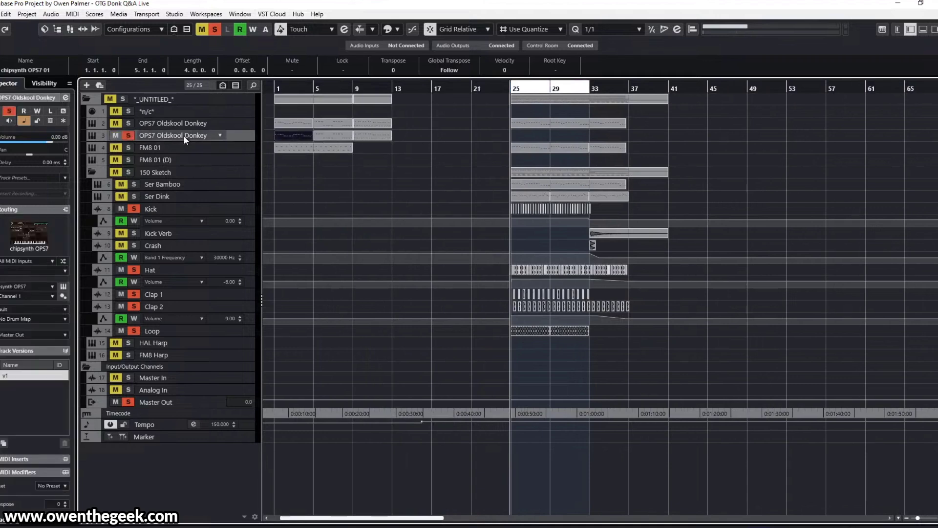
- Loop the soloed OPS7 track's two parts from bar 5 to bar 13 and view its synth patch during playback
click(325, 132)
key(p)
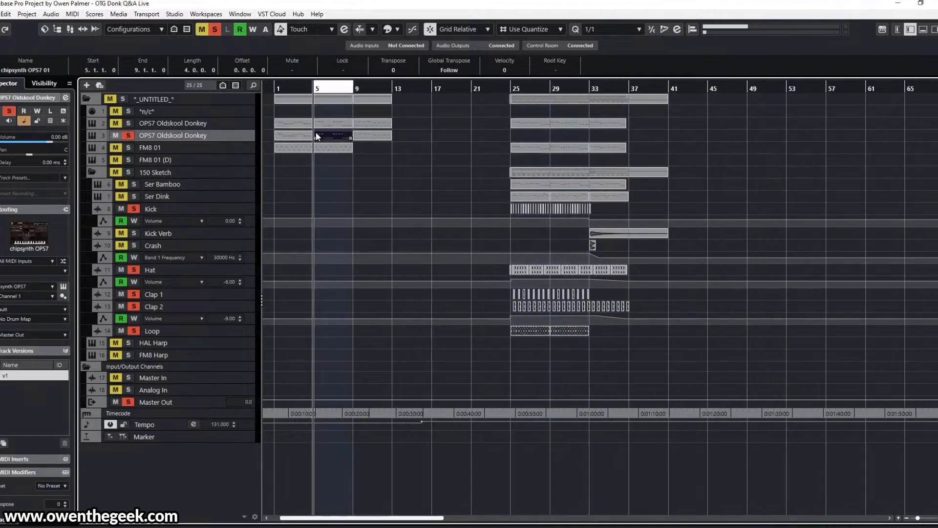
scroll(328, 133, up, 2)
click(398, 137)
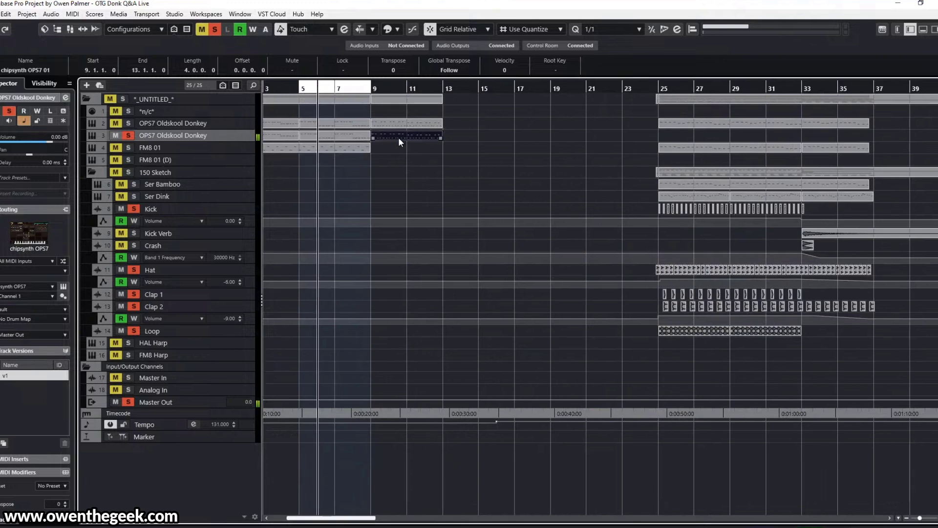
drag(480, 131, 331, 142)
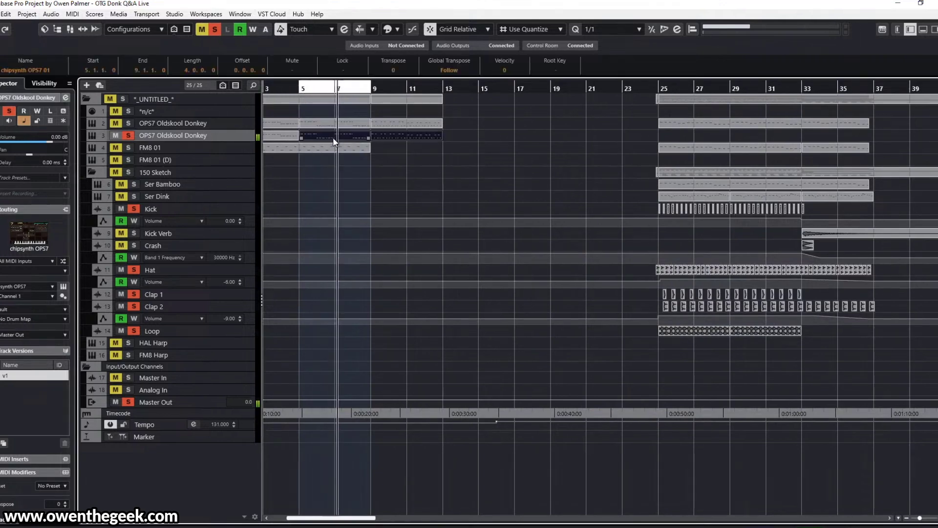
key(p)
key(e)
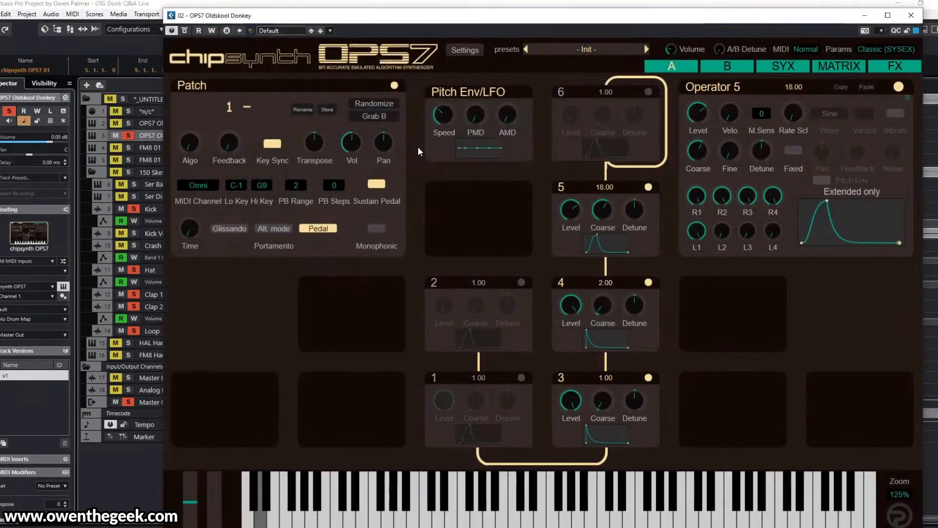
key(e)
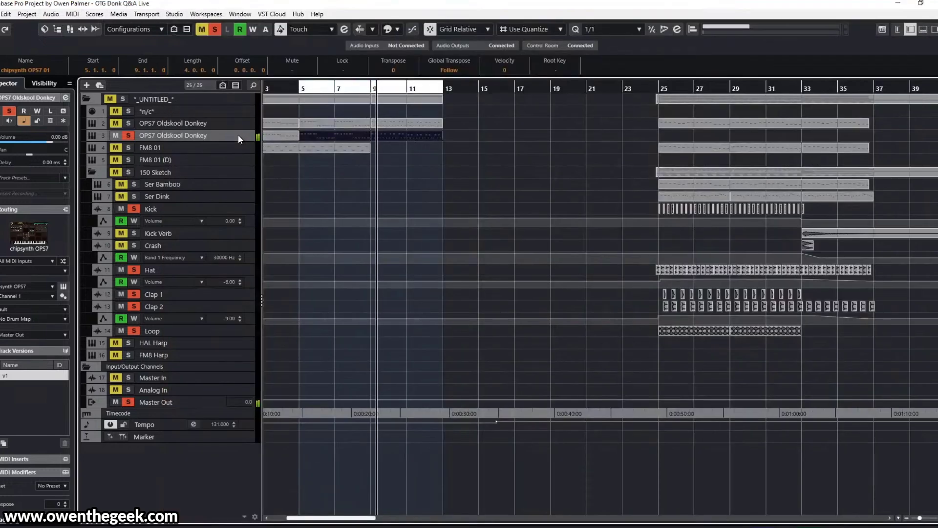
- Bypass all inserts on the soloed OPS7 Oldskool Donkey channel, switch off its 1715 Hz high-cut filter and audition the dry sound
click(186, 130)
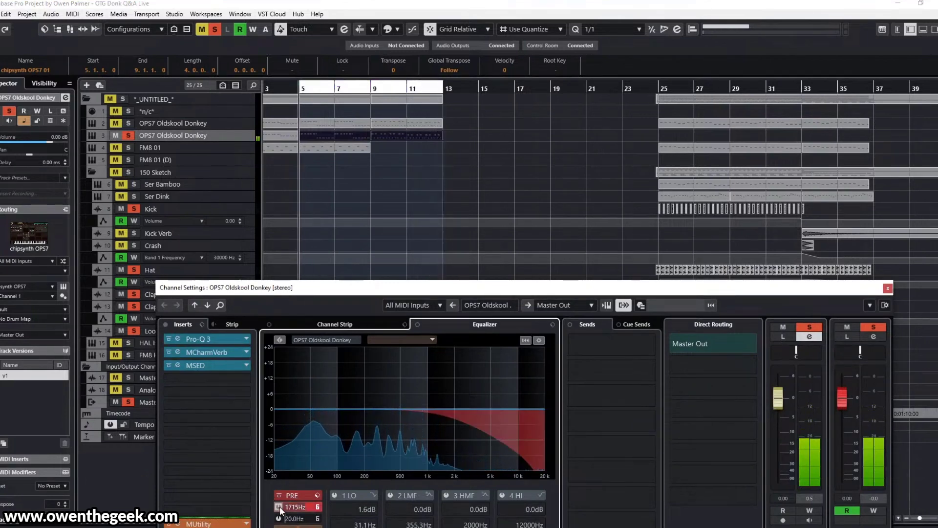
key(space)
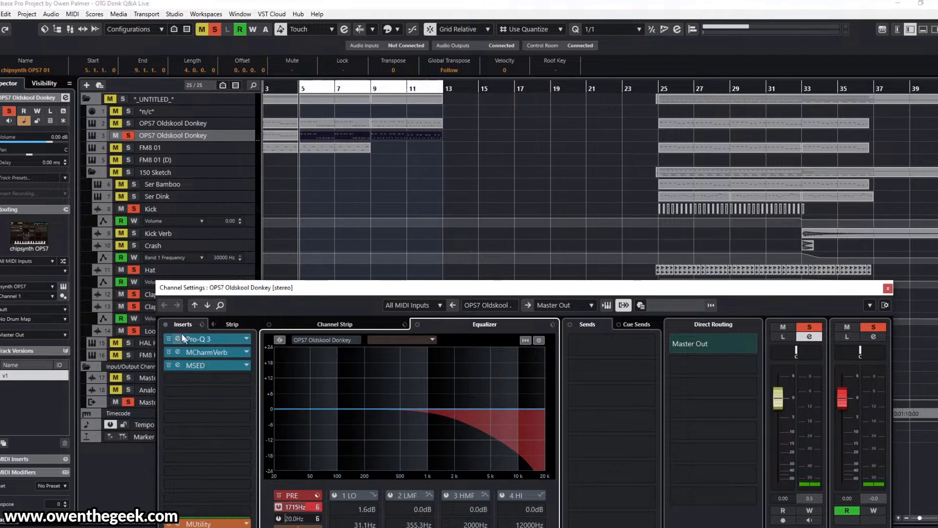
click(165, 324)
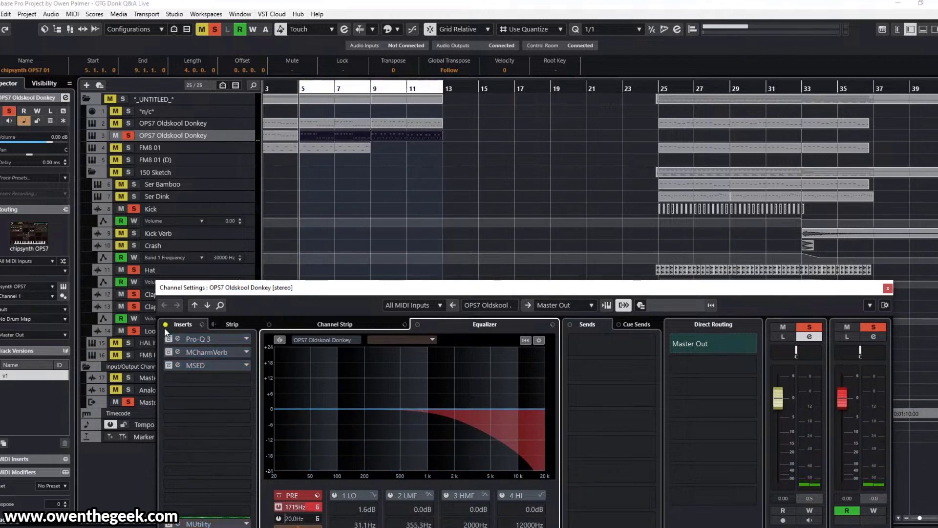
click(279, 507)
key(space)
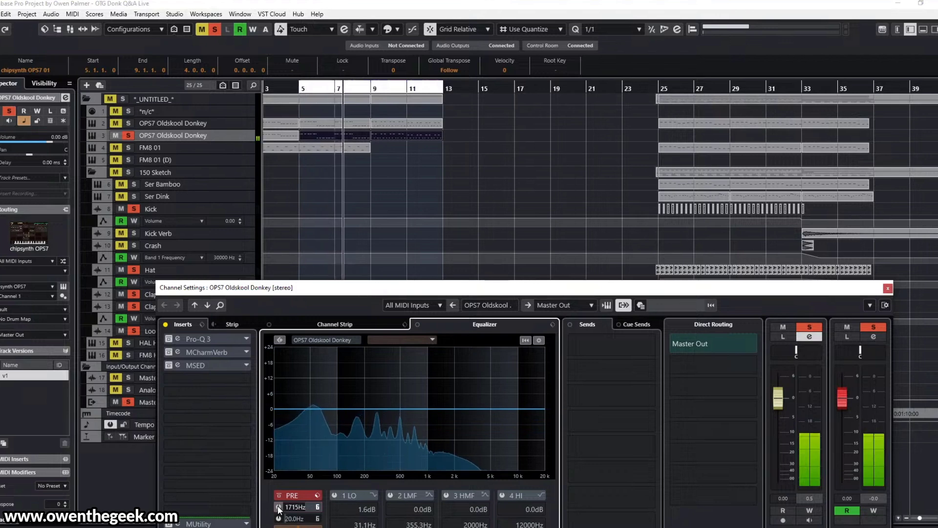
key(space)
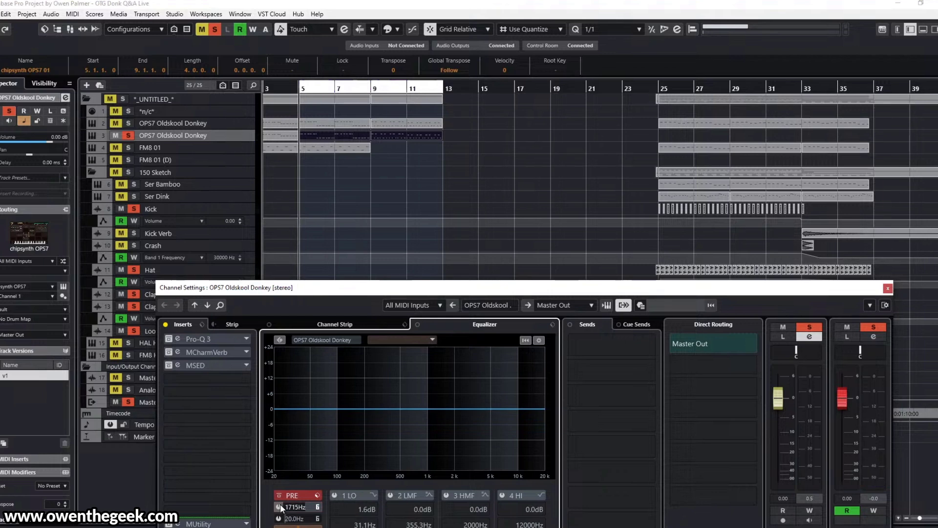
- Reactivate the Pro-Q 3 insert, review its EQ curve, and switch the channel's 1715 Hz high-cut filter back on while auditioning
click(179, 338)
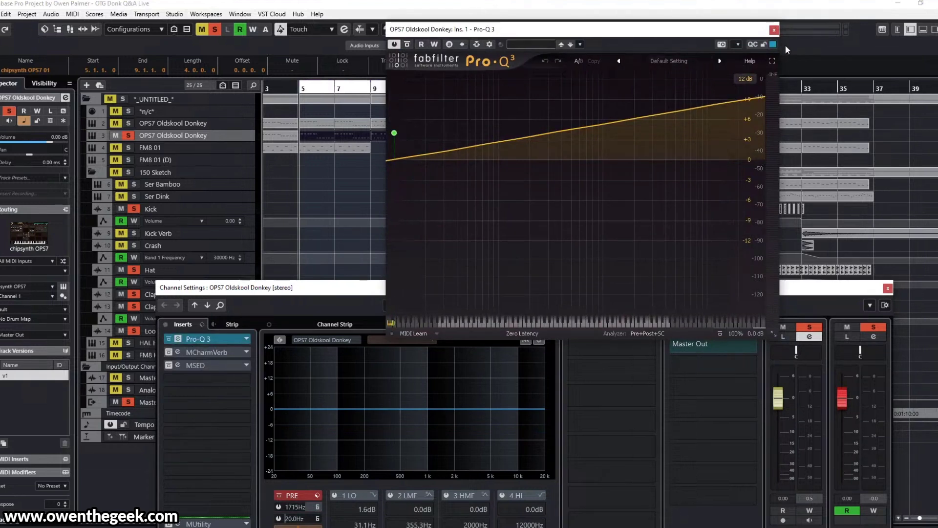
key(space)
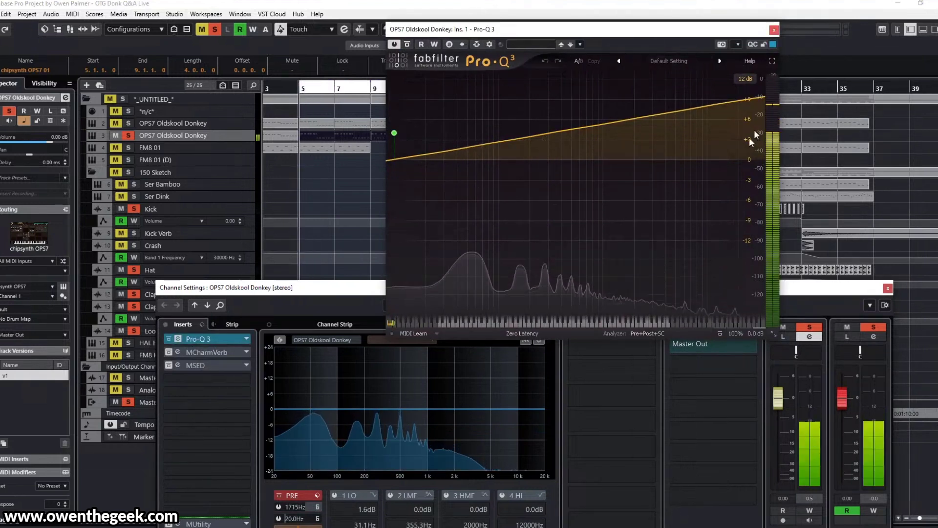
click(774, 30)
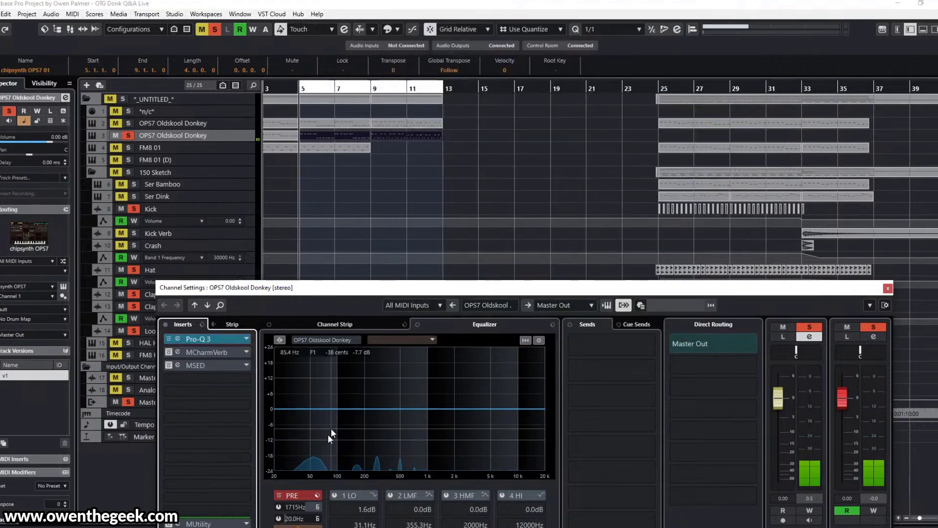
click(279, 507)
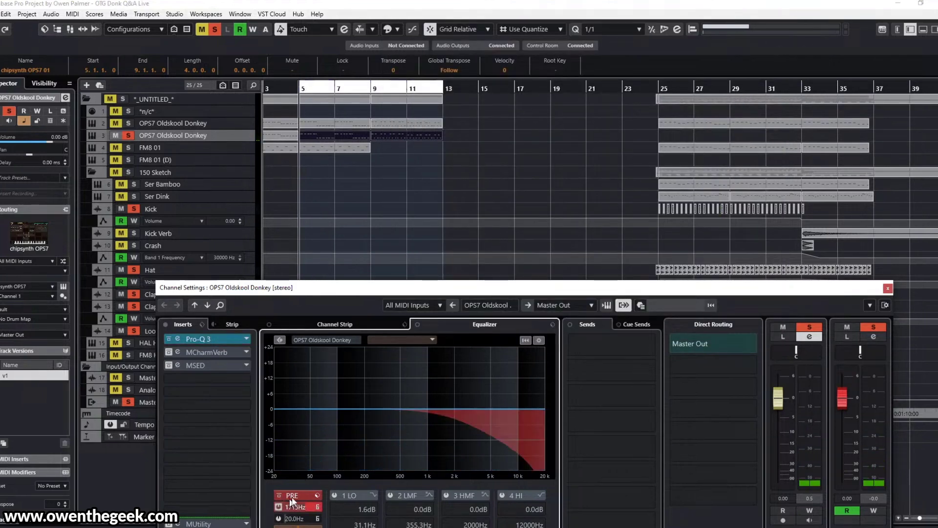
key(space)
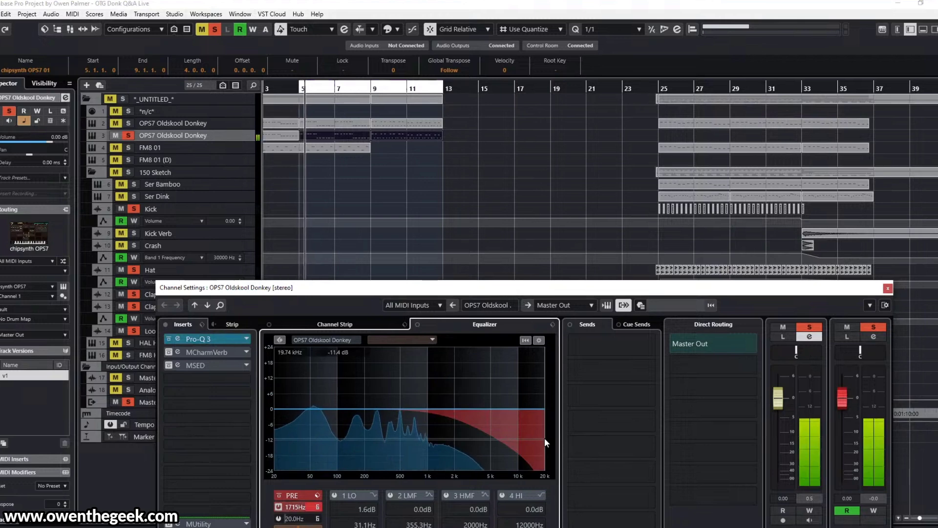
key(space)
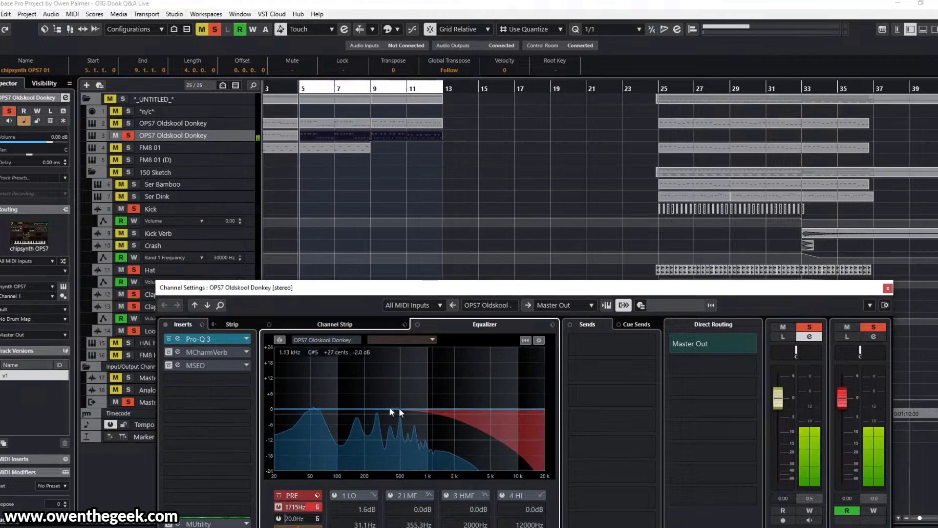
- Open the MCharmVerb insert, take it out of bypass and audition the reverb
click(178, 352)
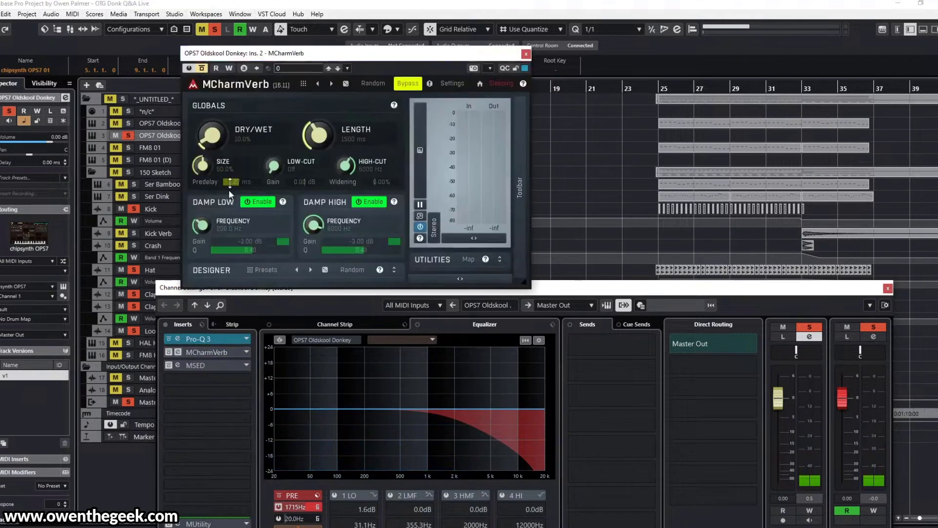
click(202, 69)
key(space)
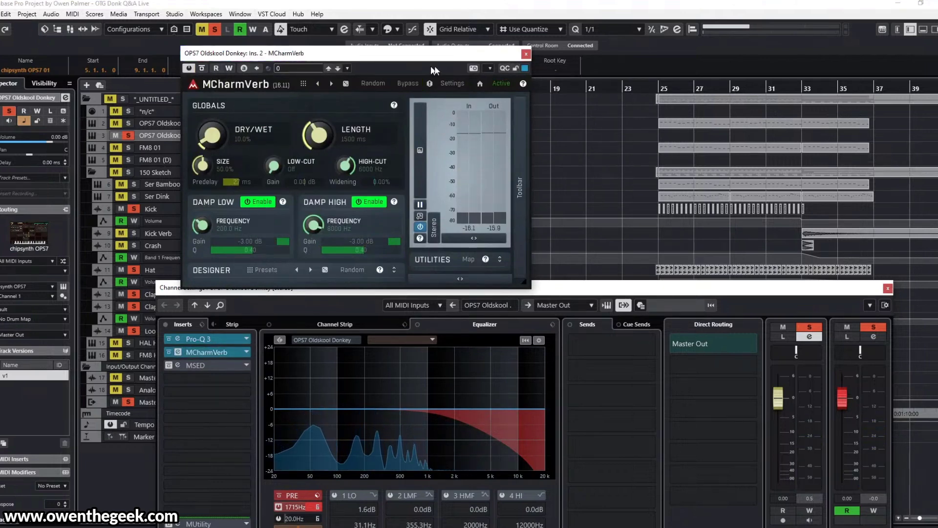
click(526, 54)
- Reactivate the MSED insert and check its side gain setting
click(168, 365)
click(178, 365)
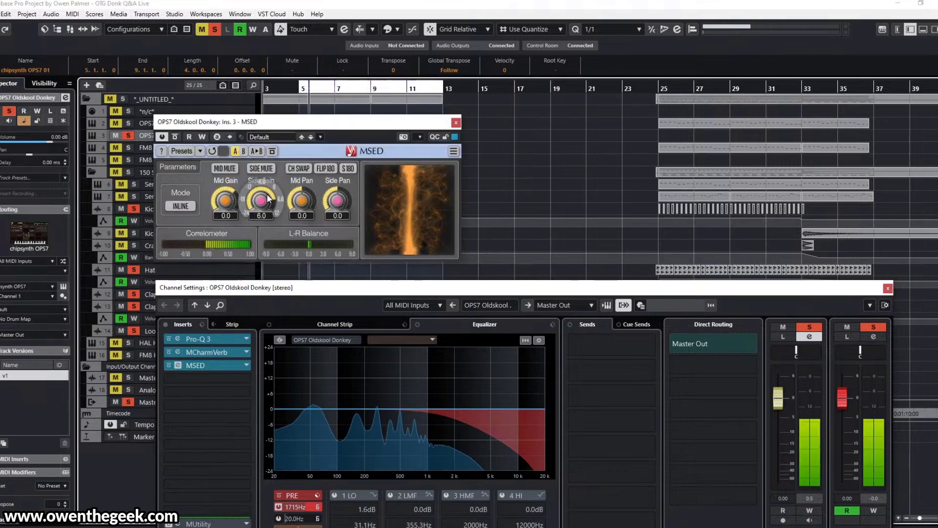
click(455, 122)
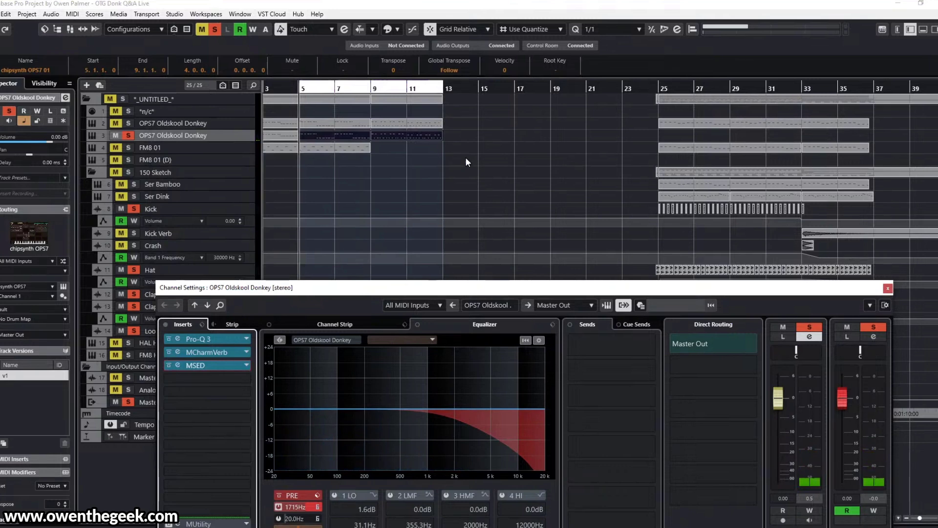
- Clear solo on all tracks and set the loop to the FM8 01 part spanning bars 25 to 33
click(466, 157)
key(s)
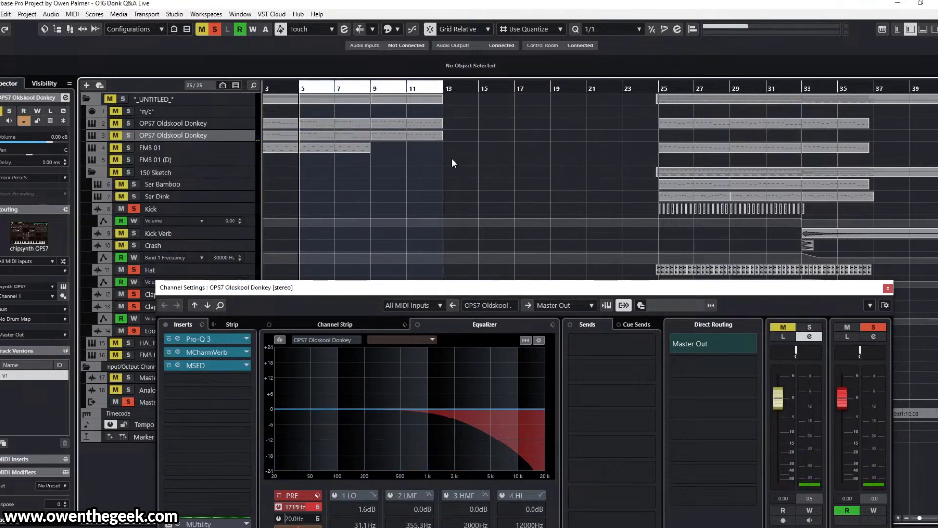
click(216, 30)
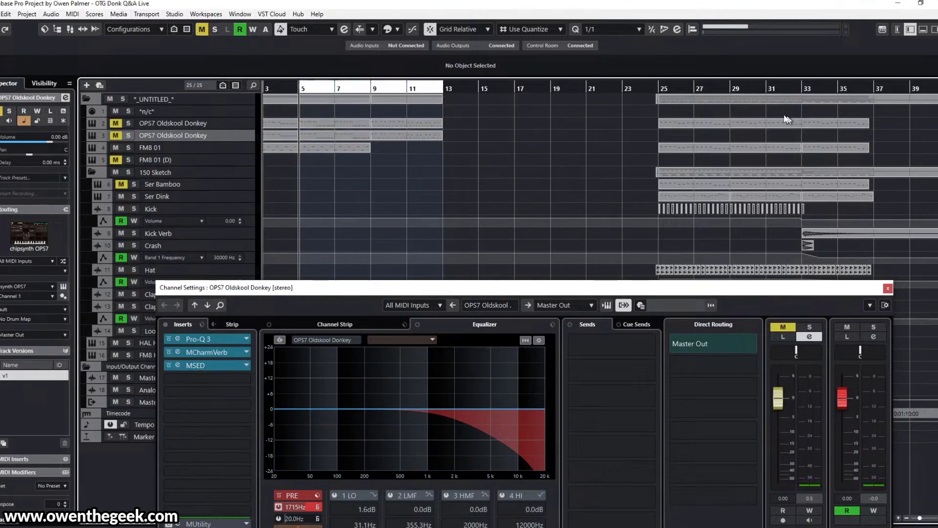
click(685, 148)
key(p)
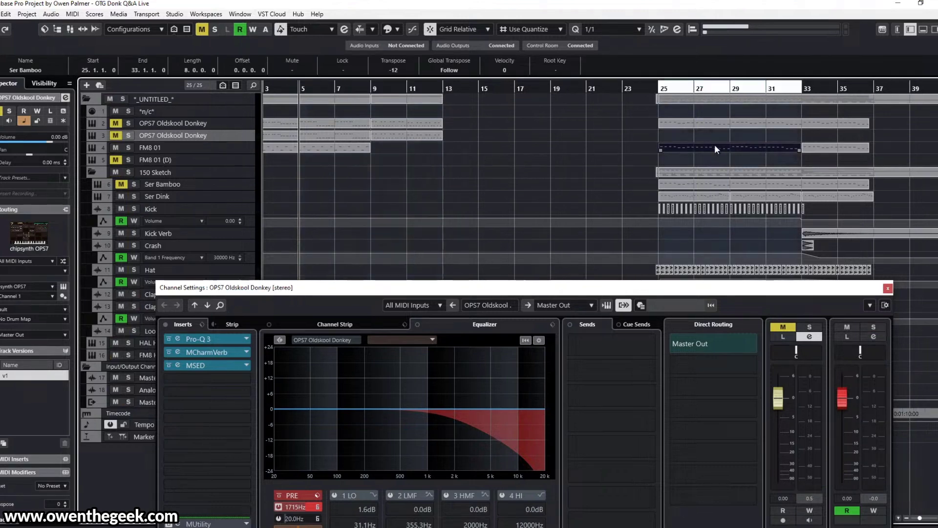
- Mute the Ser Dink track during loop playback, and open the FM8 01 synth editor with the channel settings window closed
key(space)
click(124, 197)
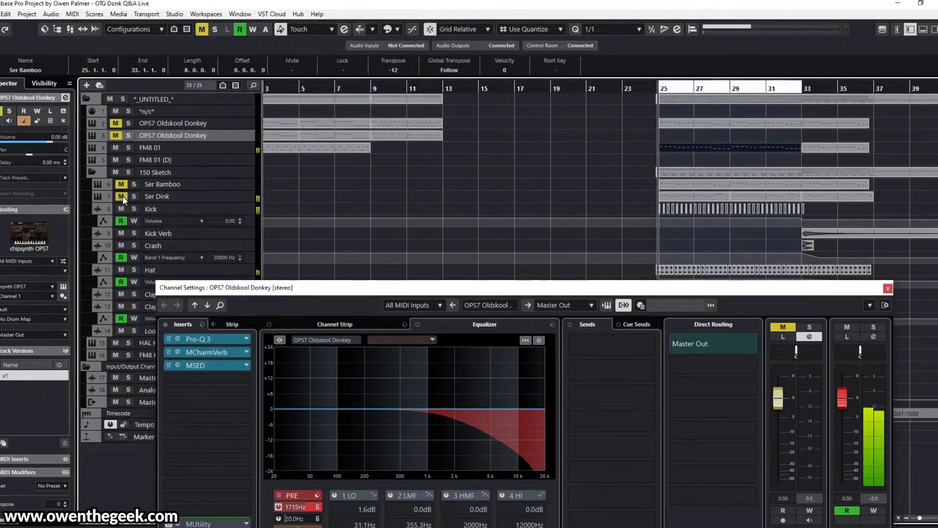
click(186, 148)
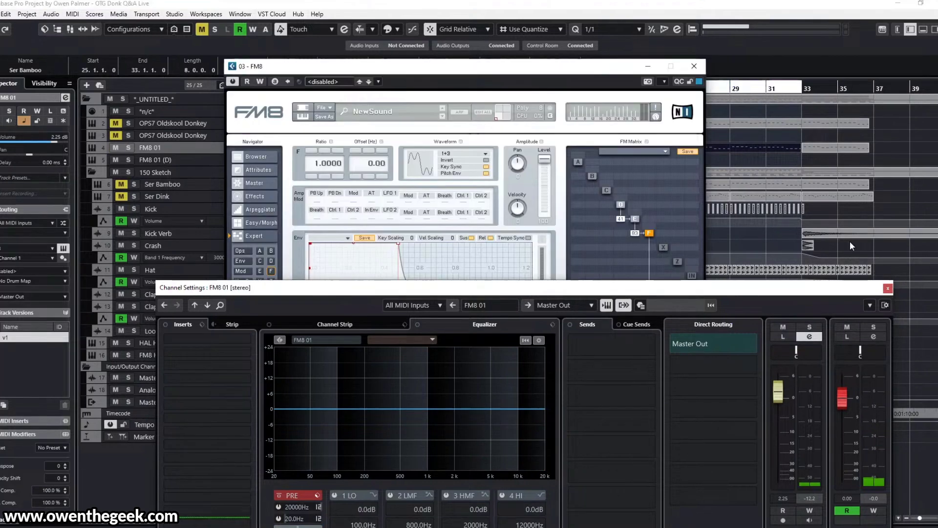
click(888, 288)
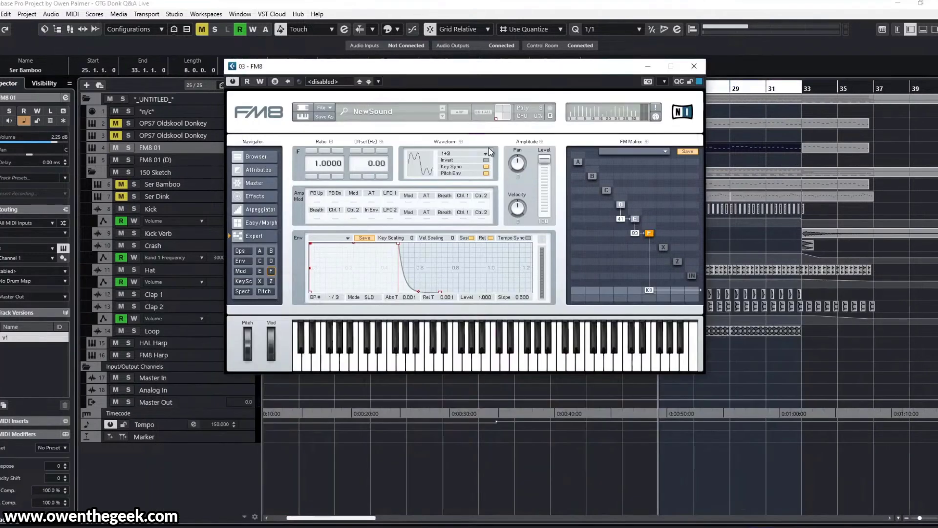
- Set FM8 operator F's waveform to TX Wave 2 and the E-to-F modulation amount in the FM matrix to 71
click(463, 155)
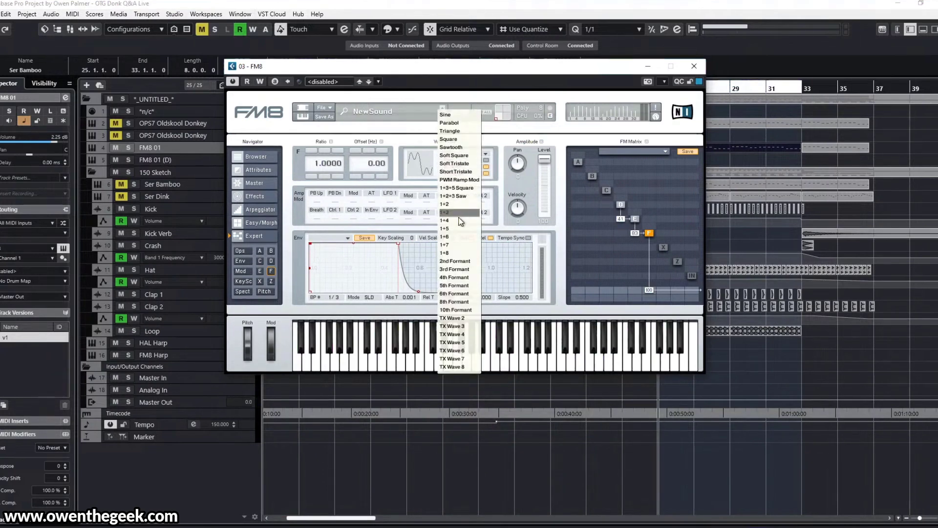
click(453, 320)
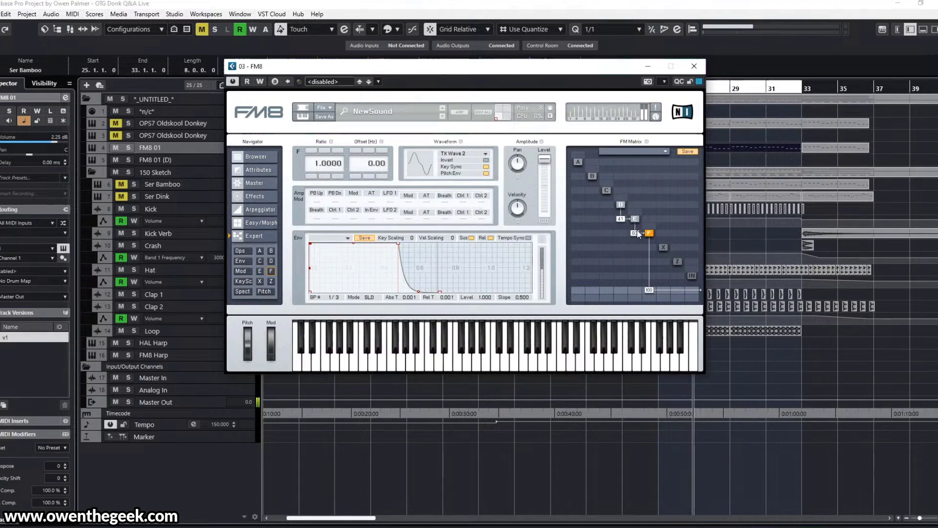
drag(635, 233, 640, 232)
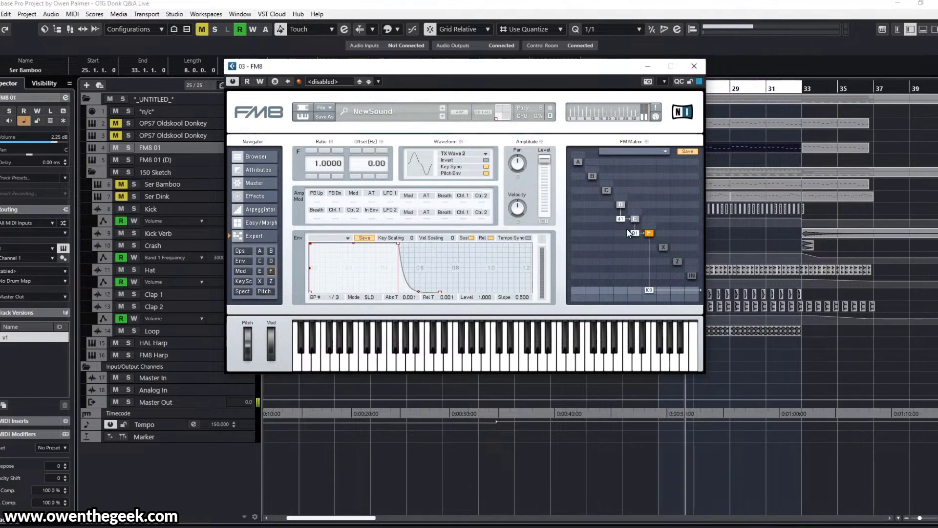
drag(634, 233, 632, 236)
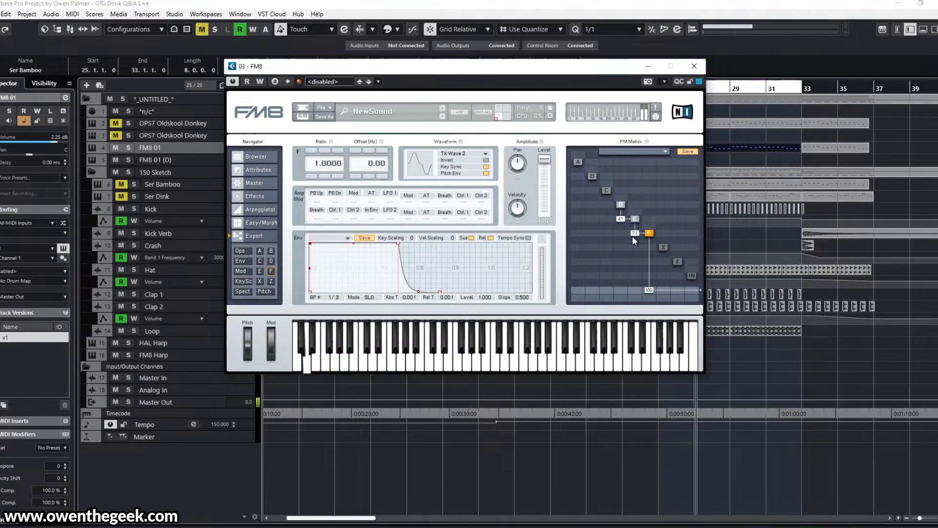
- Close FM8, mute the FM8 01 track, and solo Ser Bamboo to audition it over the loop
click(694, 66)
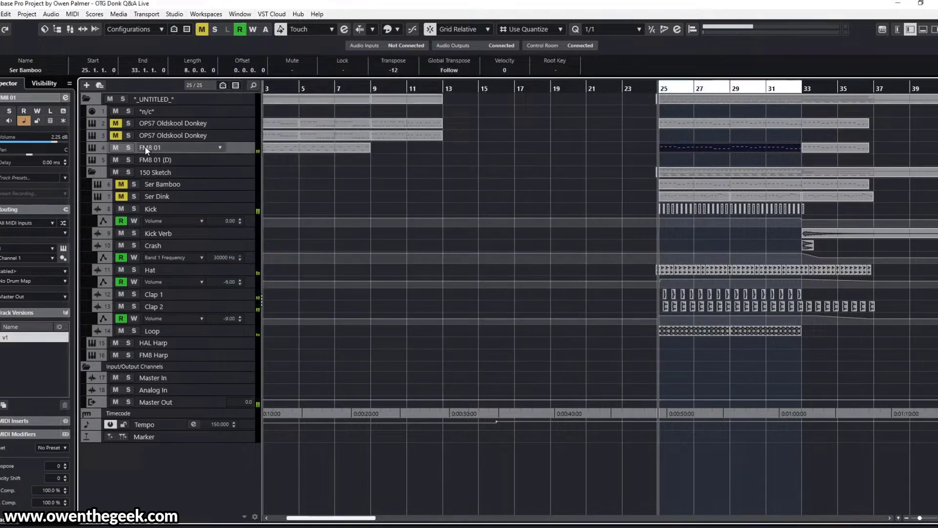
click(116, 147)
click(120, 184)
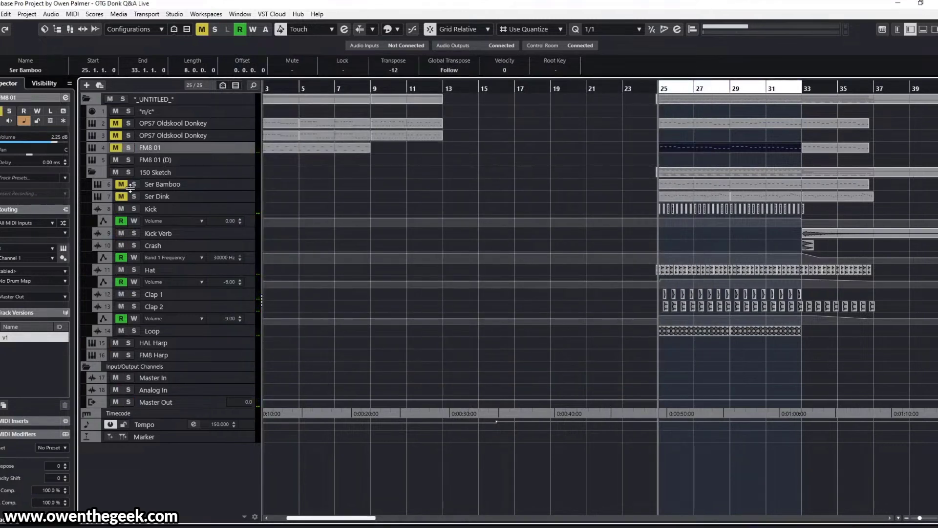
click(136, 184)
key(space)
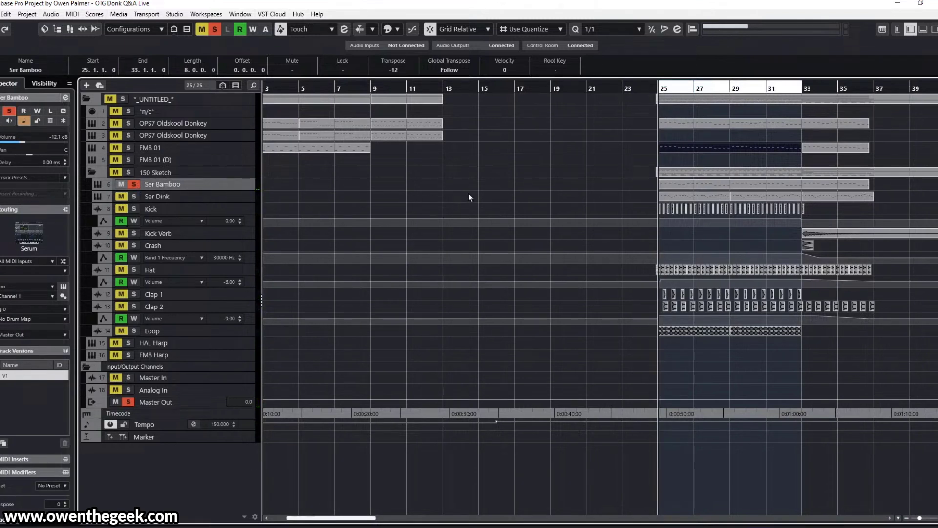
key(space)
key(e)
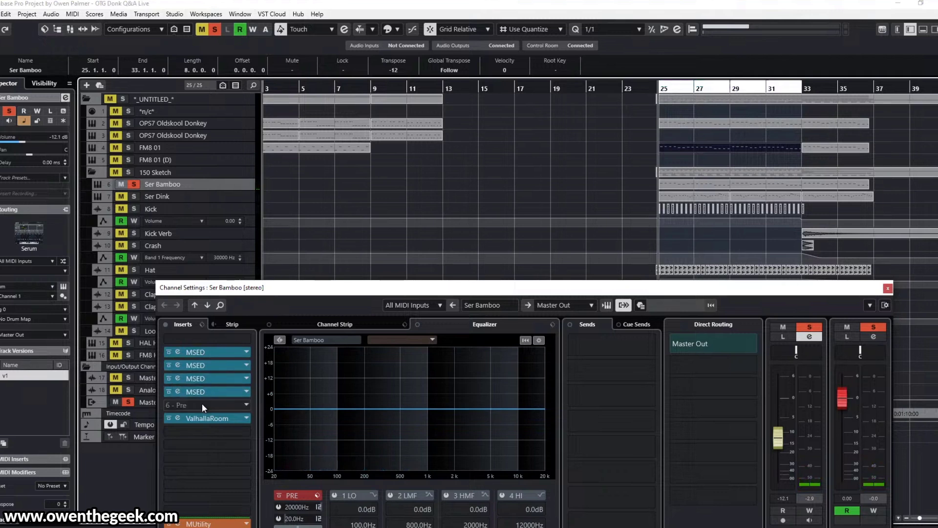
click(214, 353)
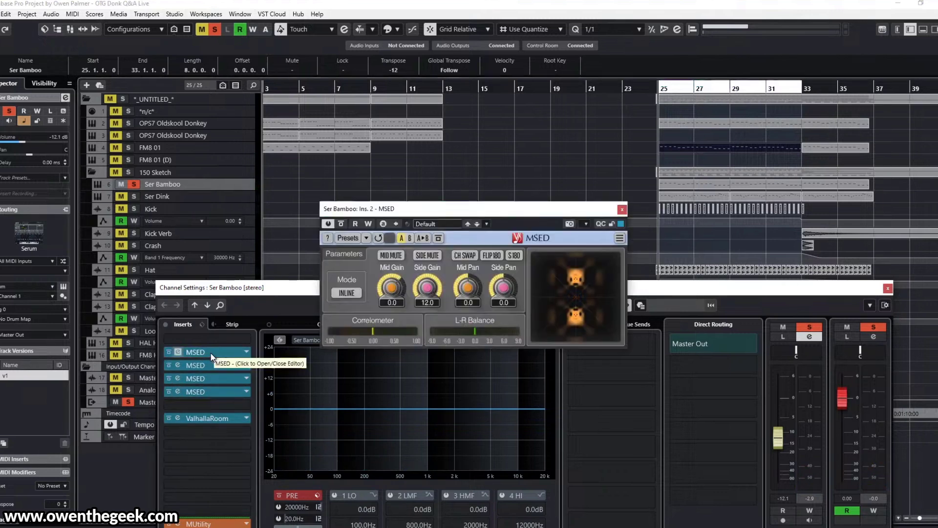
click(210, 353)
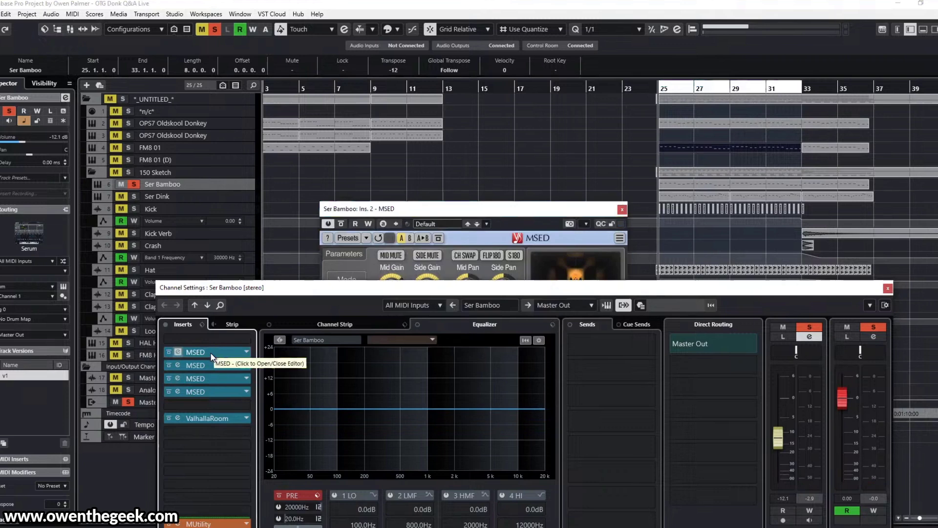
click(215, 420)
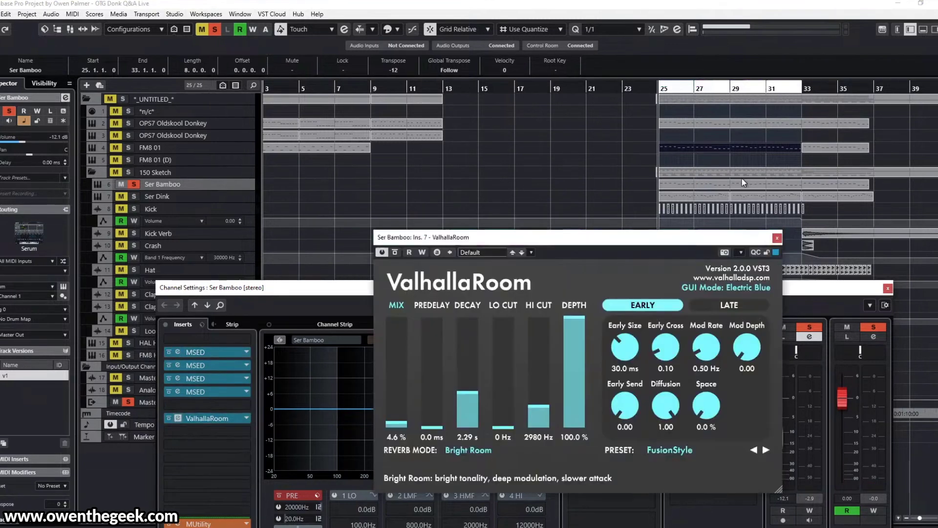
key(space)
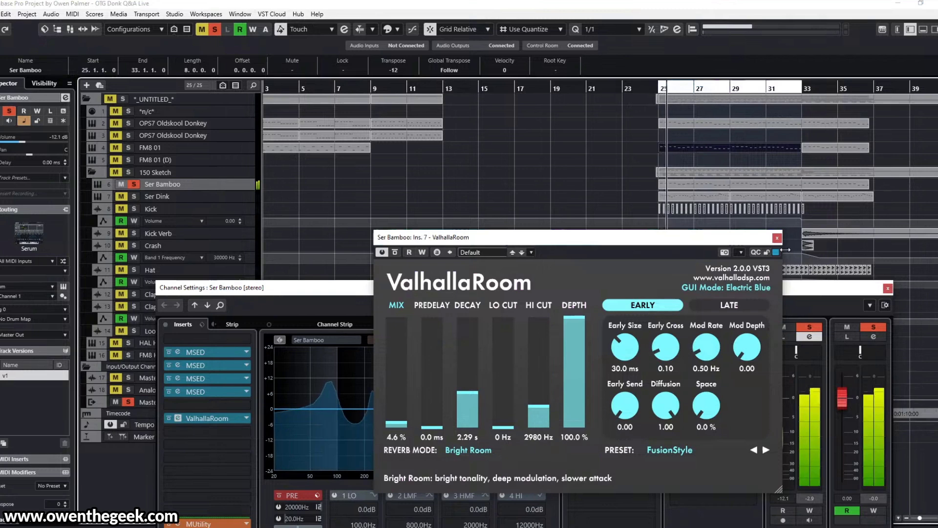
click(777, 238)
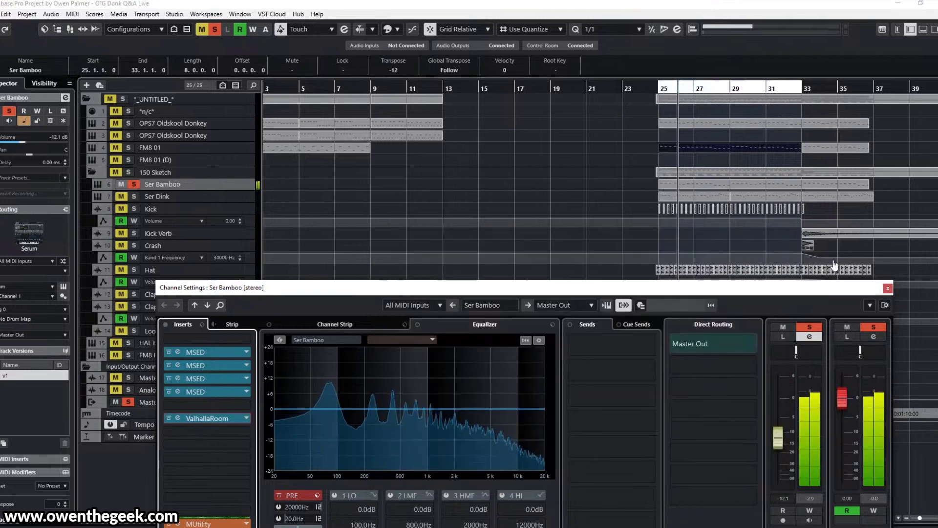
click(888, 288)
- Stop playback, clear the solo on Ser Bamboo and deselect the FM8 01 part
scroll(418, 221, right, 4)
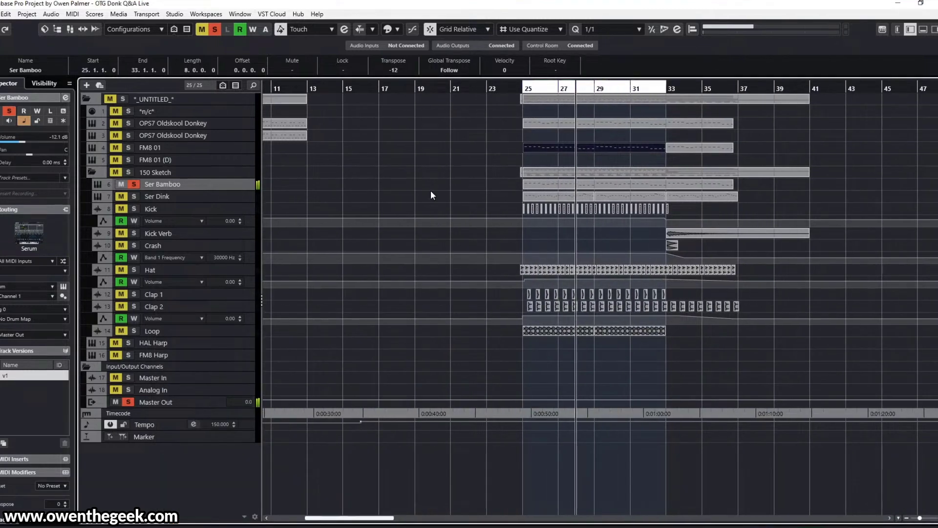
key(space)
key(s)
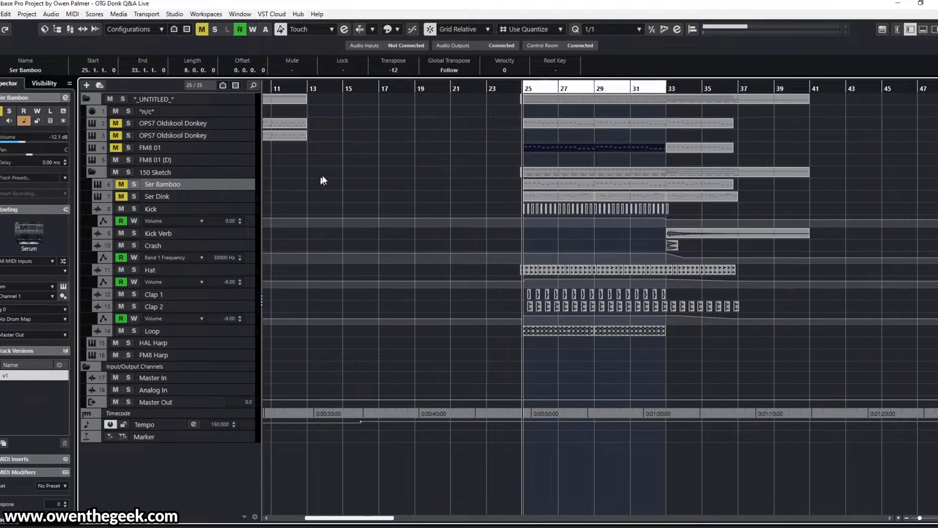
mouse_move(379, 183)
mouse_down()
mouse_move(316, 183)
mouse_move(392, 190)
mouse_up()
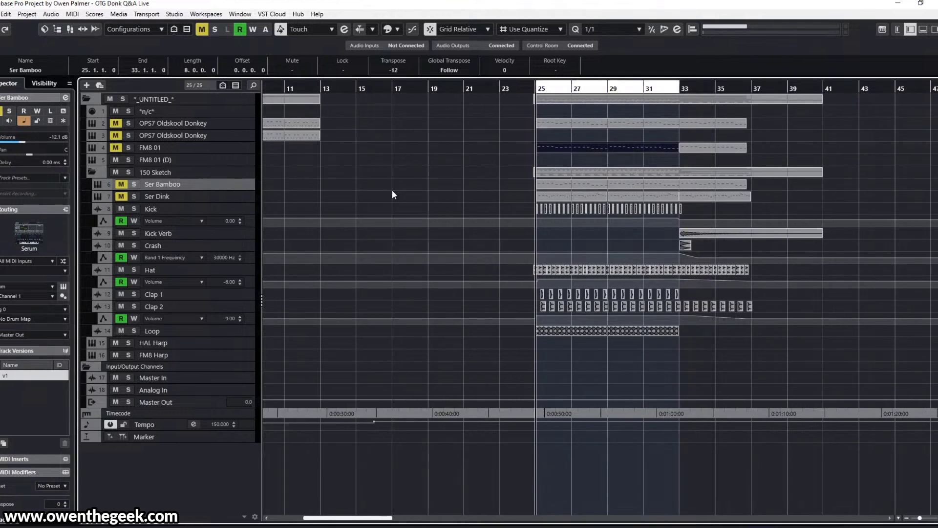
click(392, 190)
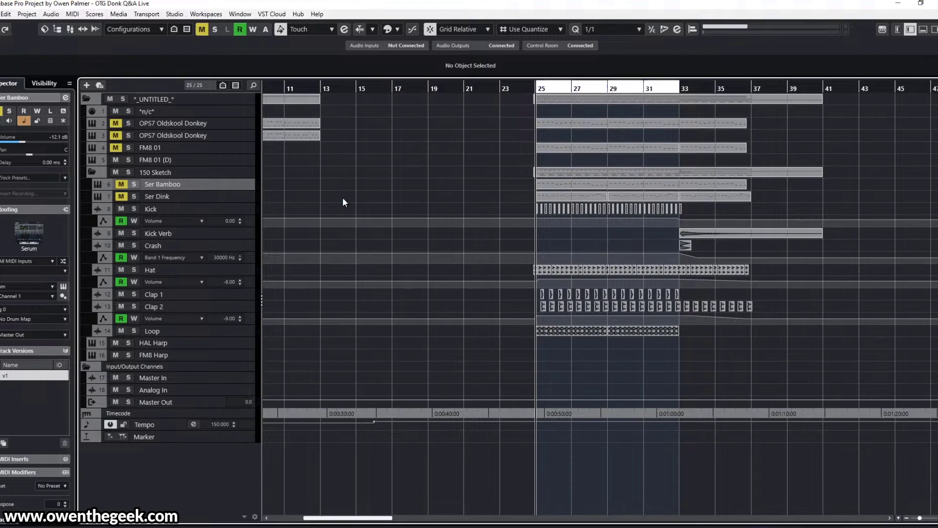
- Copy the bassline part at bar 25 onto the HAL Harp and FM8 Harp tracks
scroll(359, 187, down, 3)
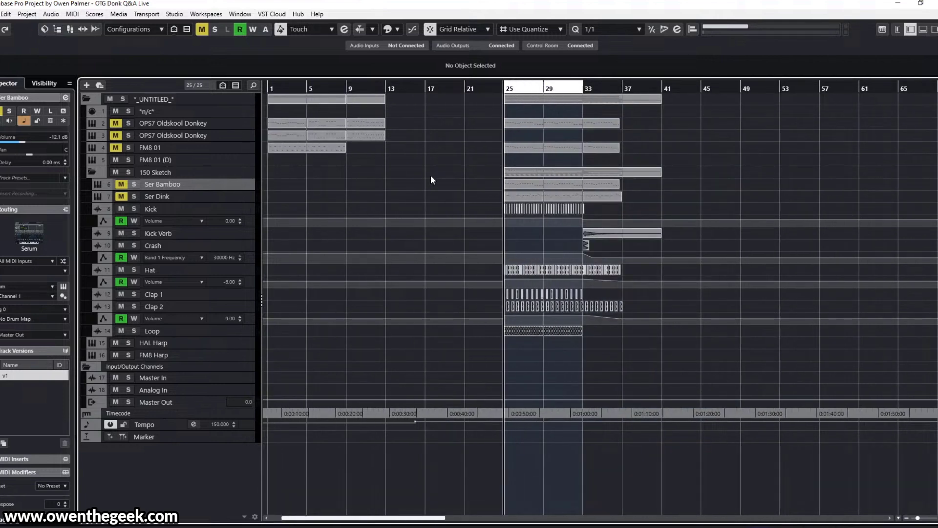
drag(555, 128, 547, 359)
- Compare HAL Harp's FM algorithm in HALion 7 with FM8 Harp's operator and matrix settings
click(171, 343)
key(s)
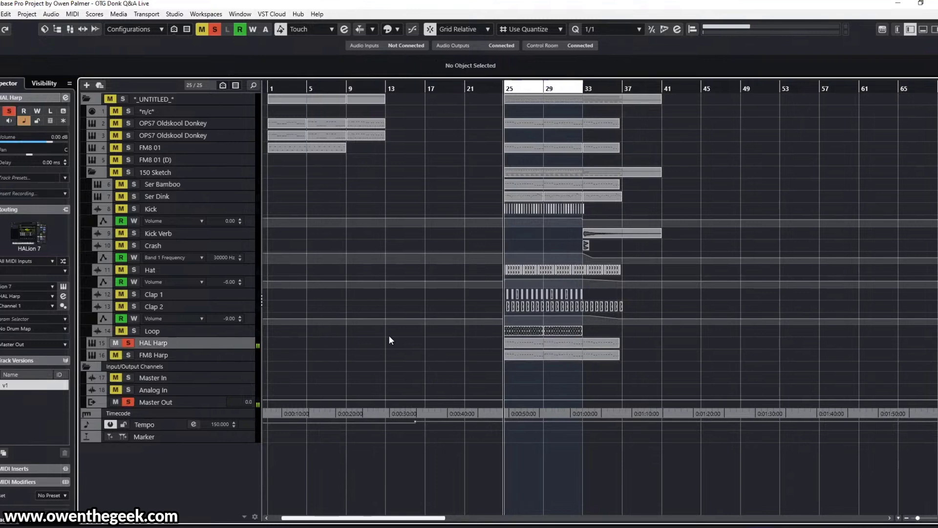
key(e)
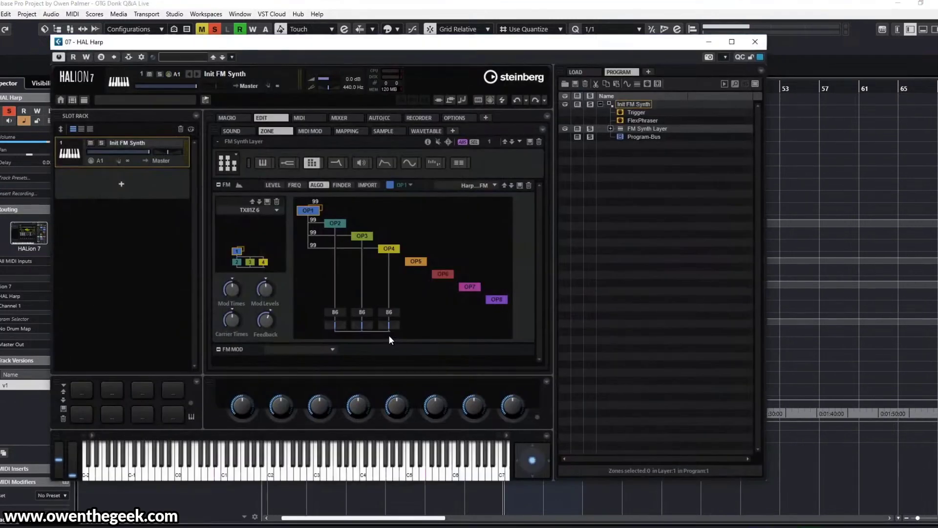
drag(339, 45, 487, 54)
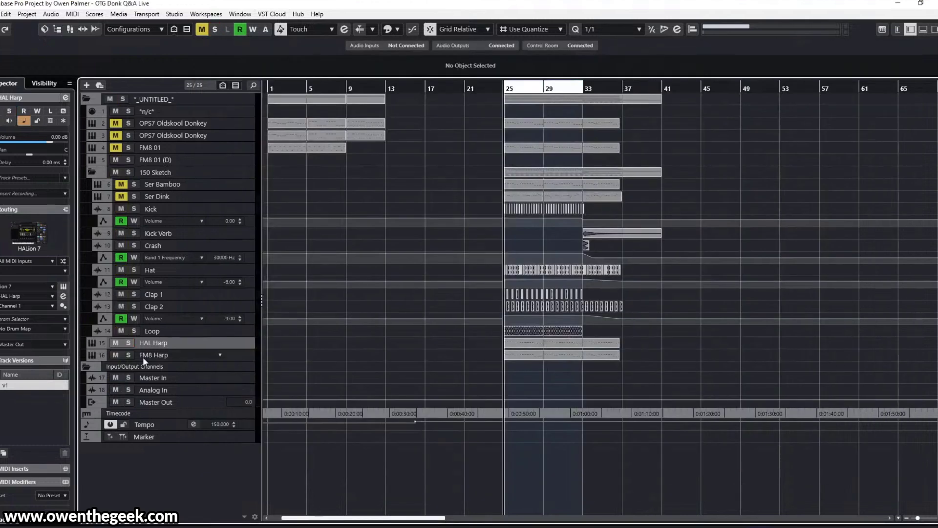
click(157, 355)
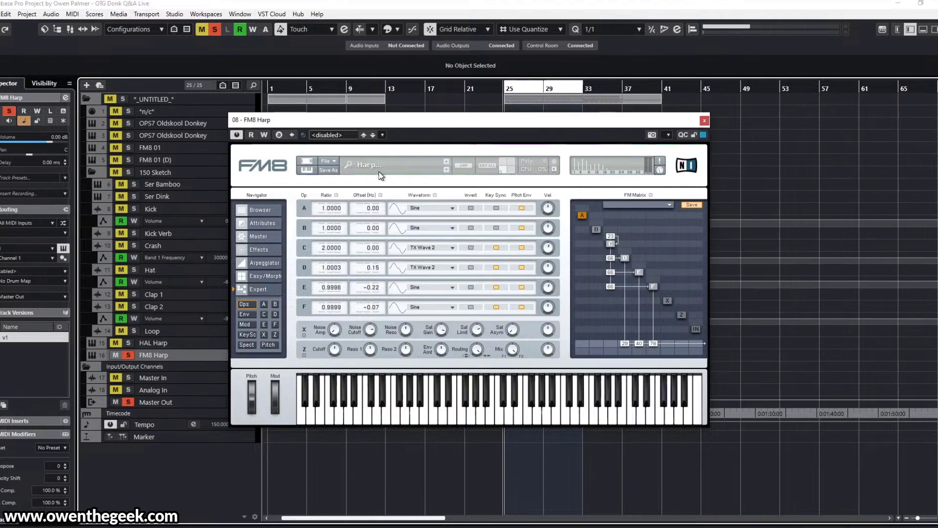
key(s)
click(174, 346)
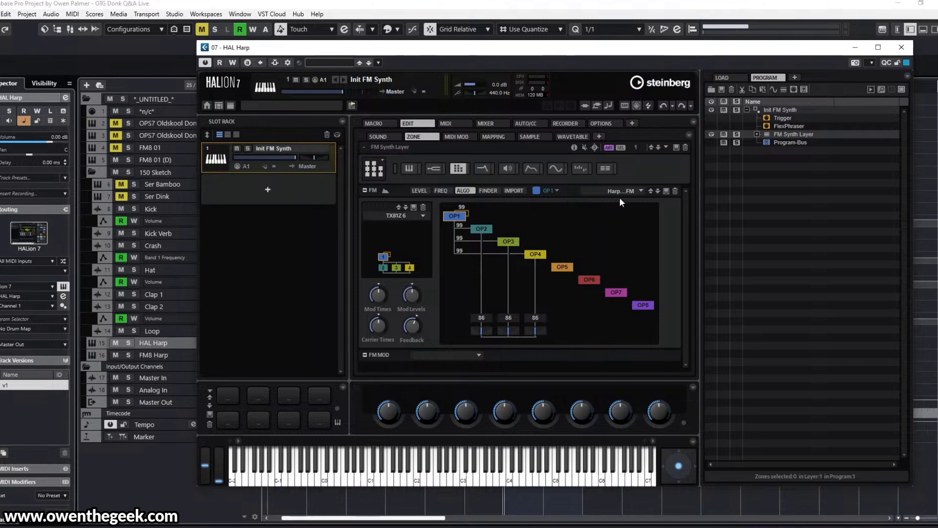
click(147, 354)
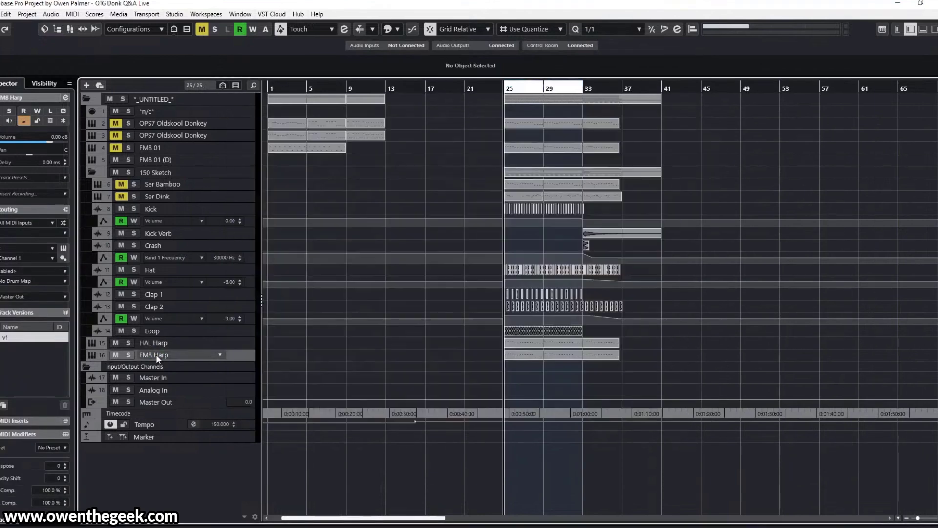
click(169, 343)
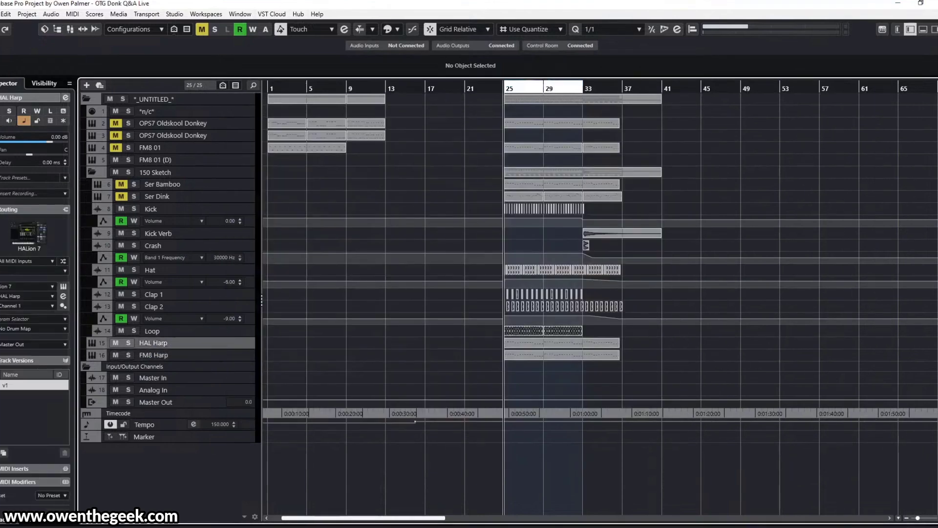
- Solo HAL Harp, open its HALion 7 editor and play the copied part in the loop
key(shift+h)
key(h)
key(h)
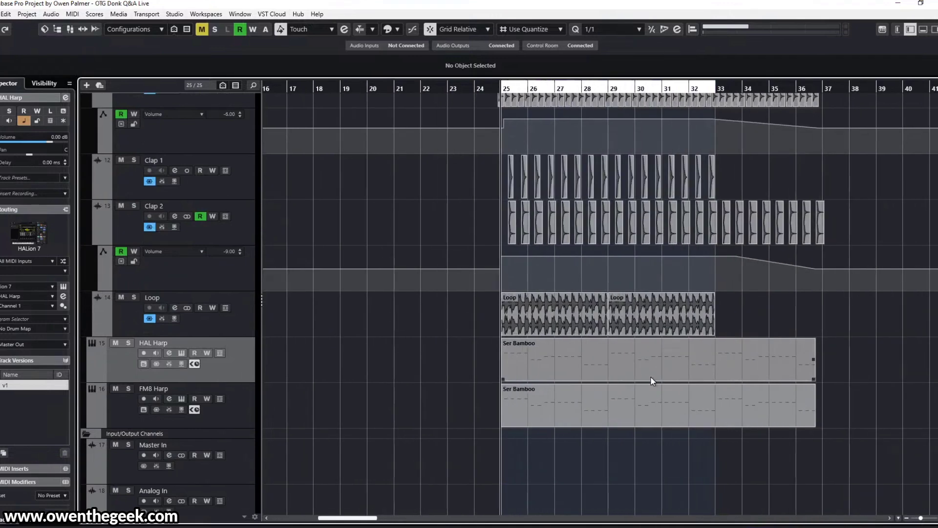
drag(651, 376, 510, 236)
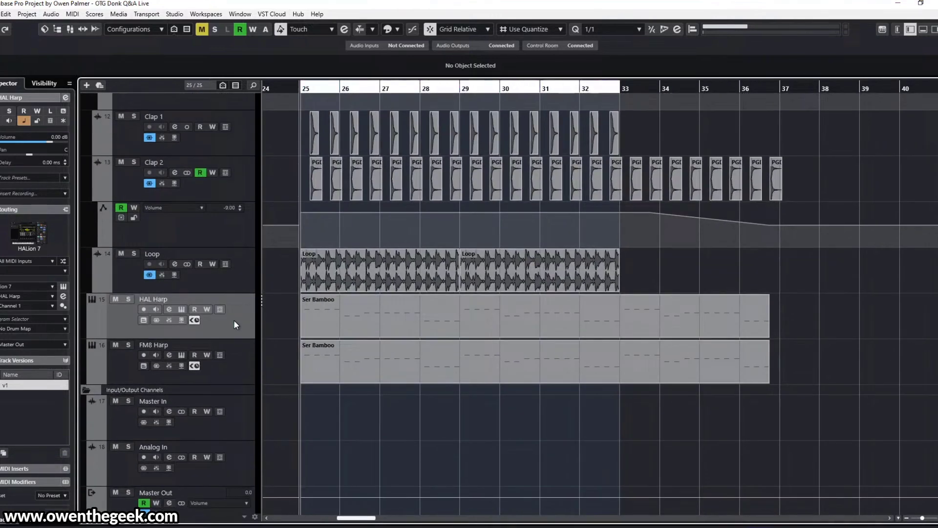
key(s)
key(F11)
key(space)
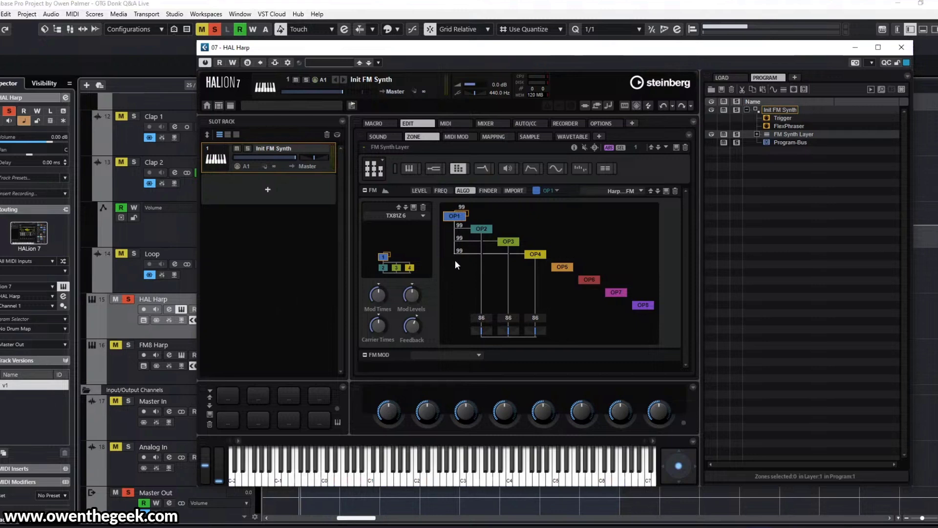
key(F11)
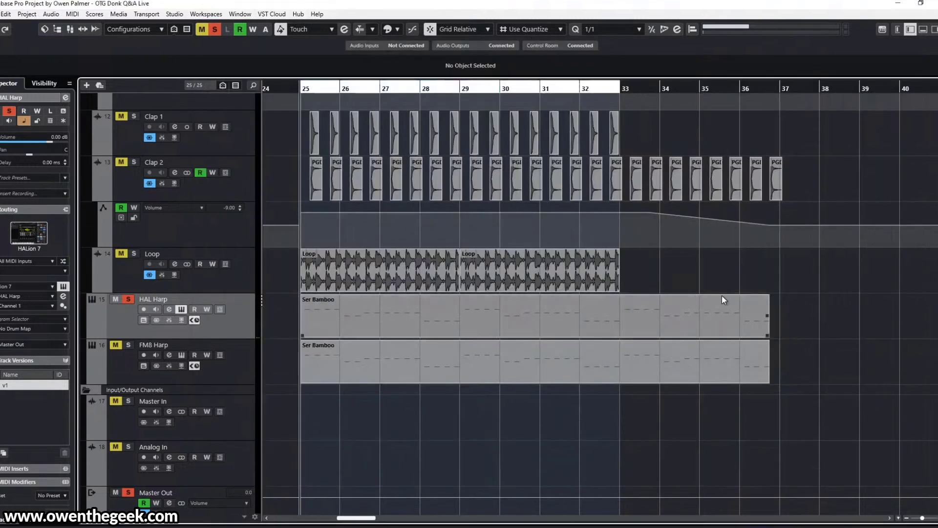
key(e)
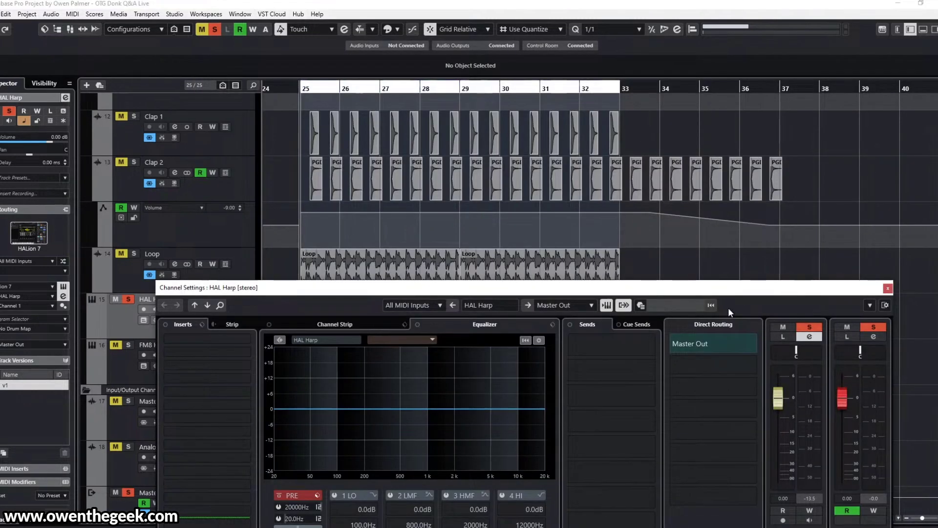
key(F11)
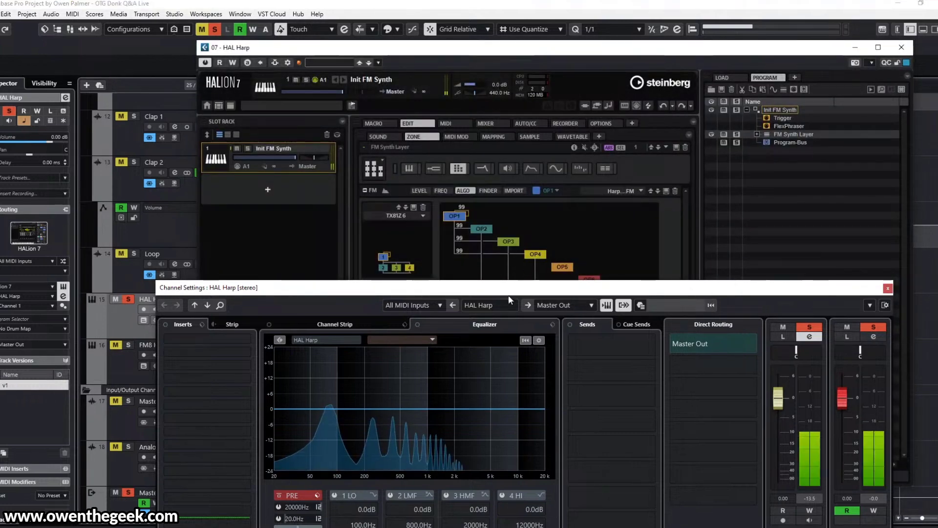
drag(509, 292, 288, 289)
drag(542, 50, 608, 41)
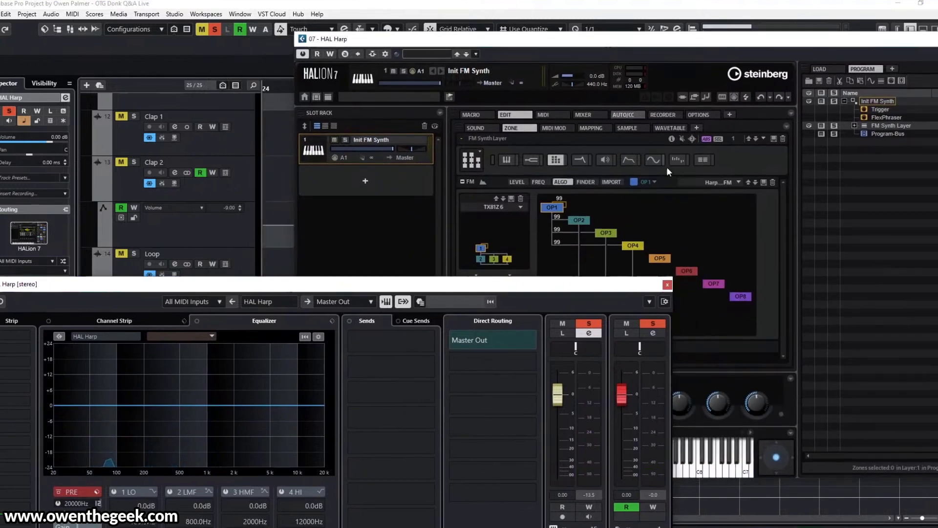
- Switch off OP4 in HAL Harp's FM algorithm and raise the channel's pre gain to watch the spectrum during playback
click(634, 246)
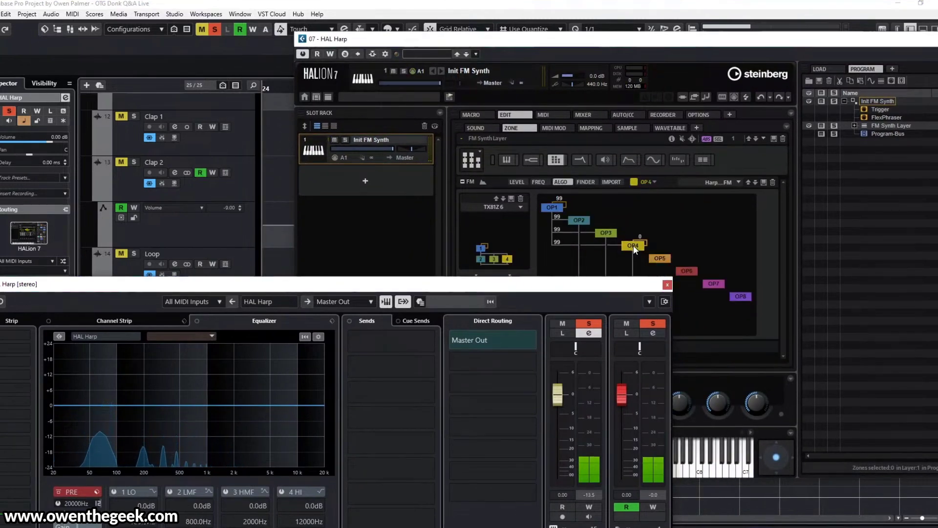
click(633, 245)
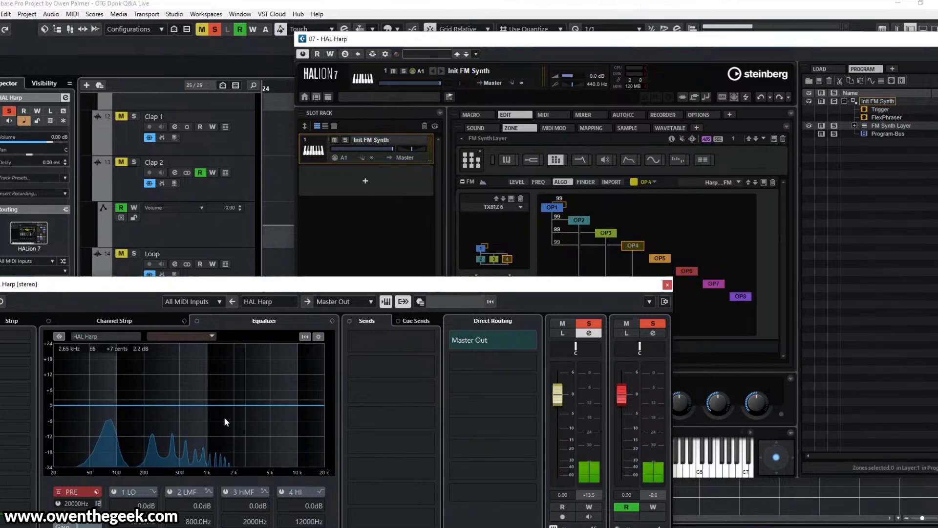
click(91, 526)
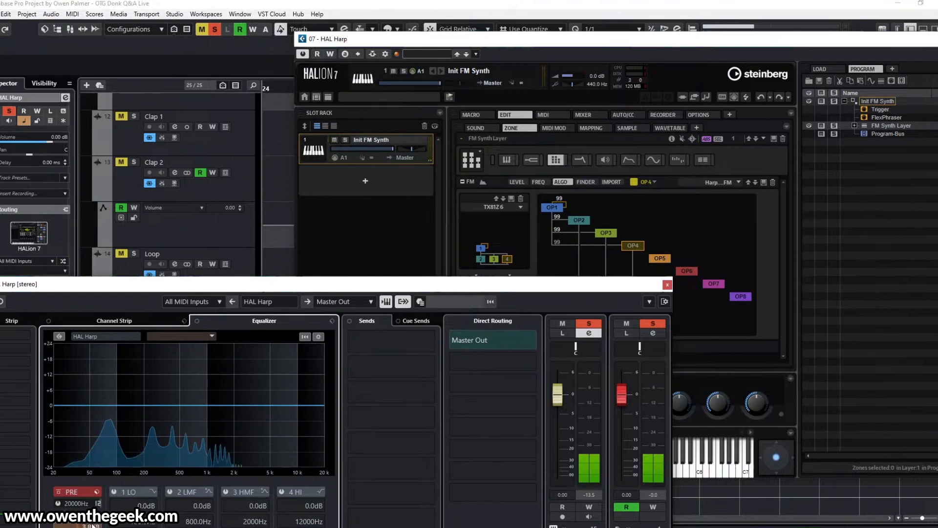
scroll(92, 525, up, 7)
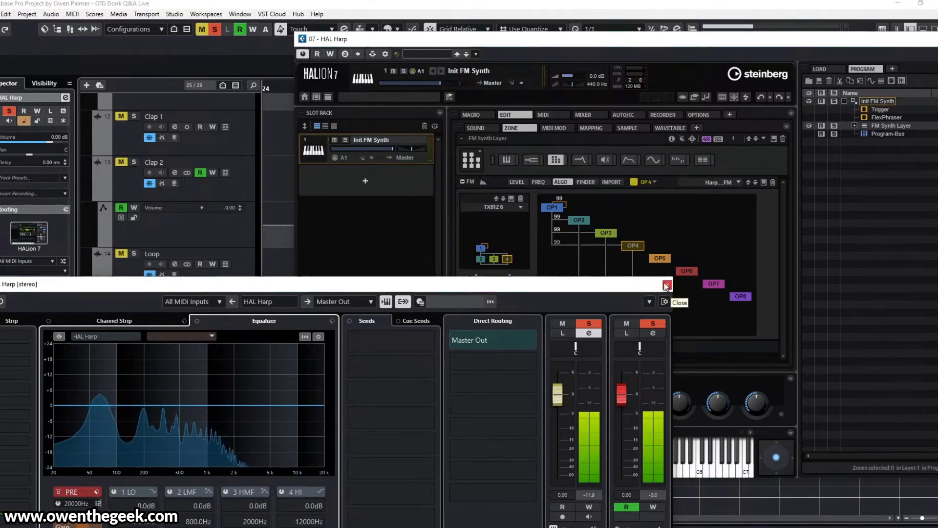
click(554, 209)
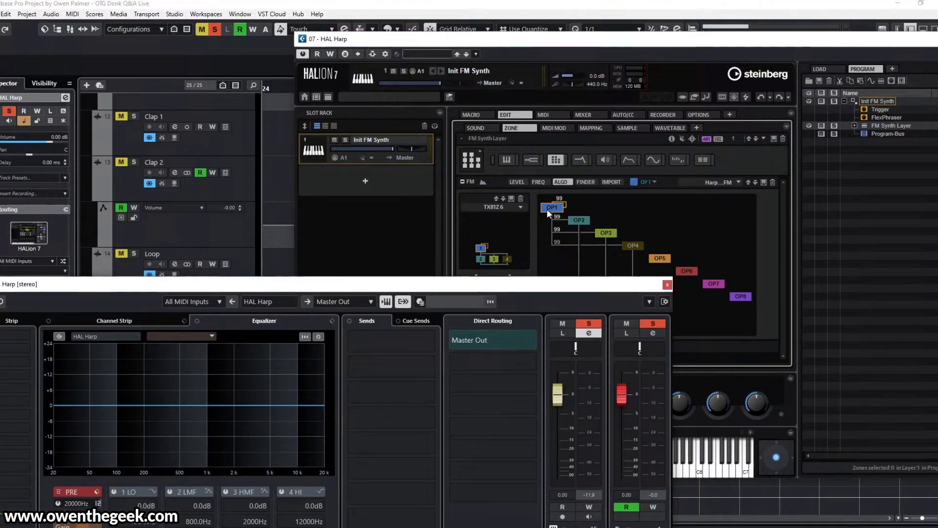
click(668, 285)
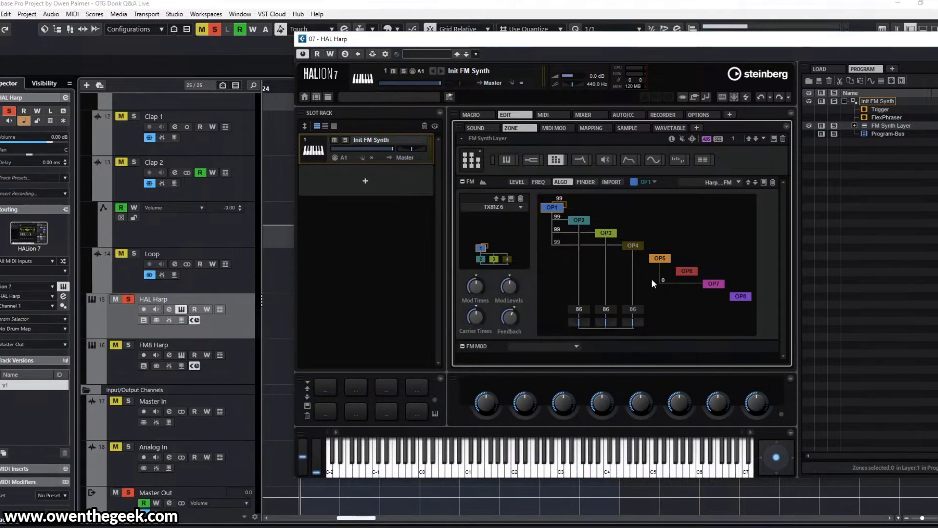
- Remove OP1's feedback, OP4's modulation from OP1 and OP4's output connection from HAL Harp's FM algorithm
drag(652, 280, 650, 272)
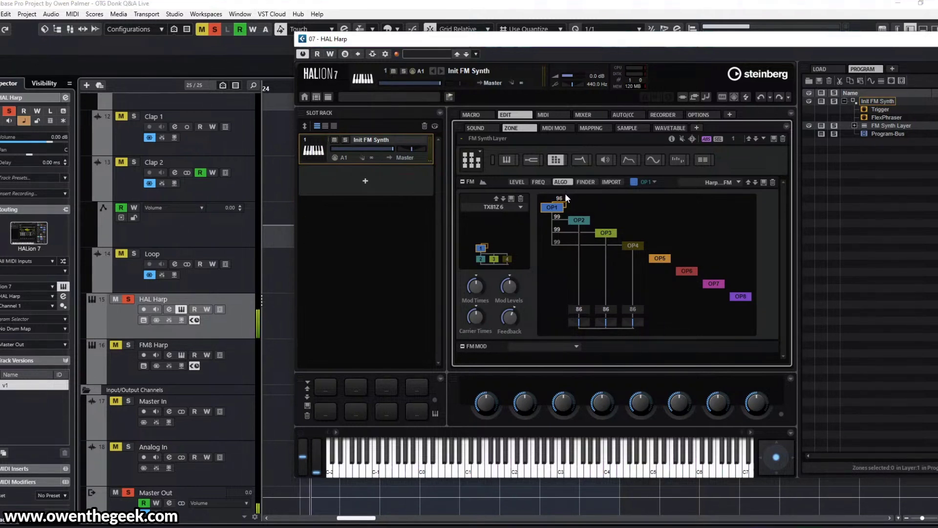
mouse_move(565, 192)
mouse_down()
mouse_move(570, 182)
mouse_move(541, 327)
mouse_move(561, 199)
mouse_move(552, 3)
mouse_up()
ctrl+click(563, 198)
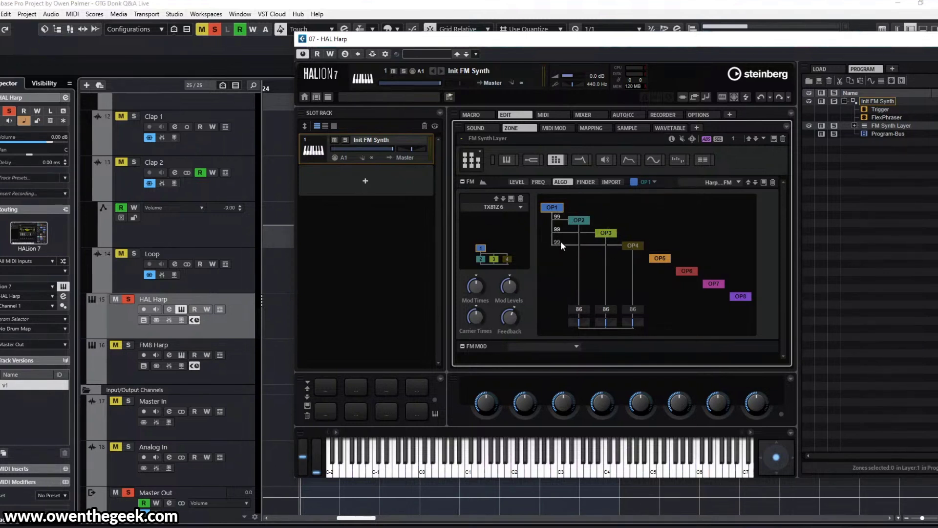
drag(533, 410, 530, 419)
ctrl+click(560, 244)
ctrl+click(637, 314)
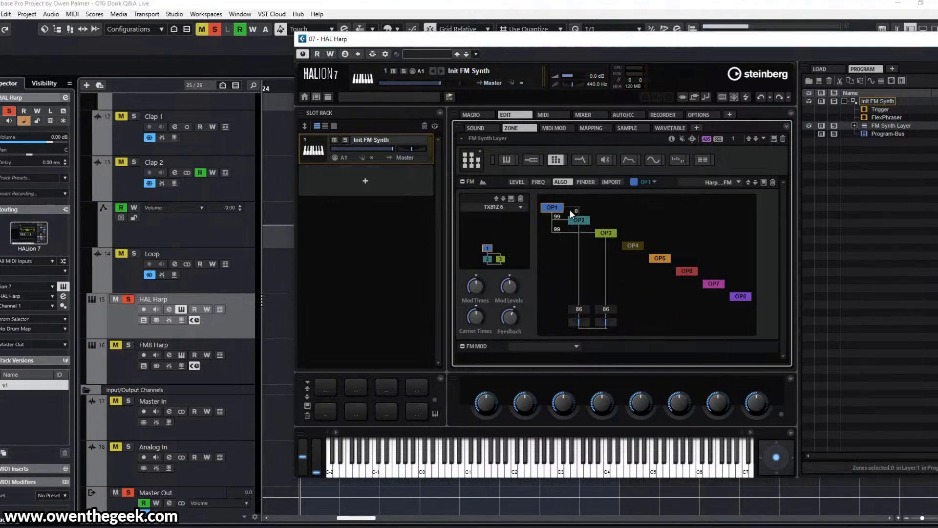
drag(657, 269, 602, 254)
- Check the waveform and frequency ratio of OP1, OP2 and OP3 in HALion, and play the loop
click(541, 182)
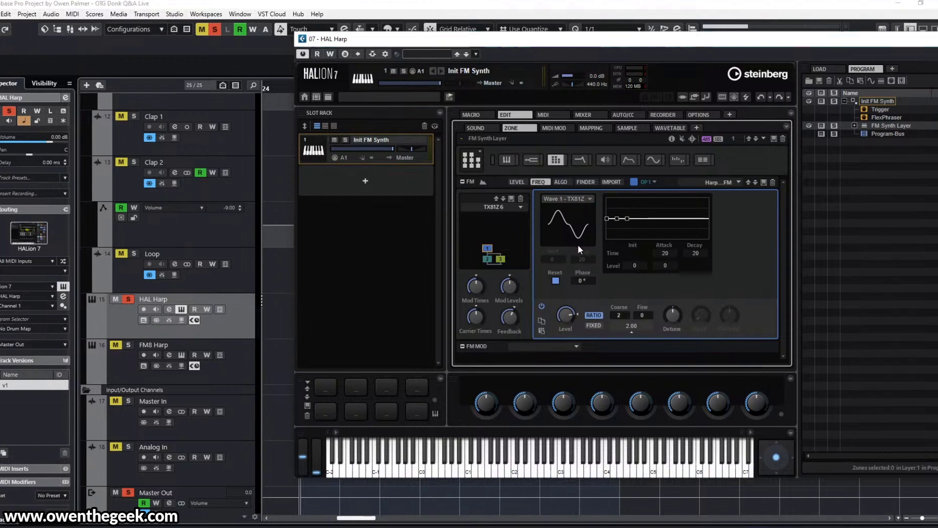
click(488, 259)
click(500, 259)
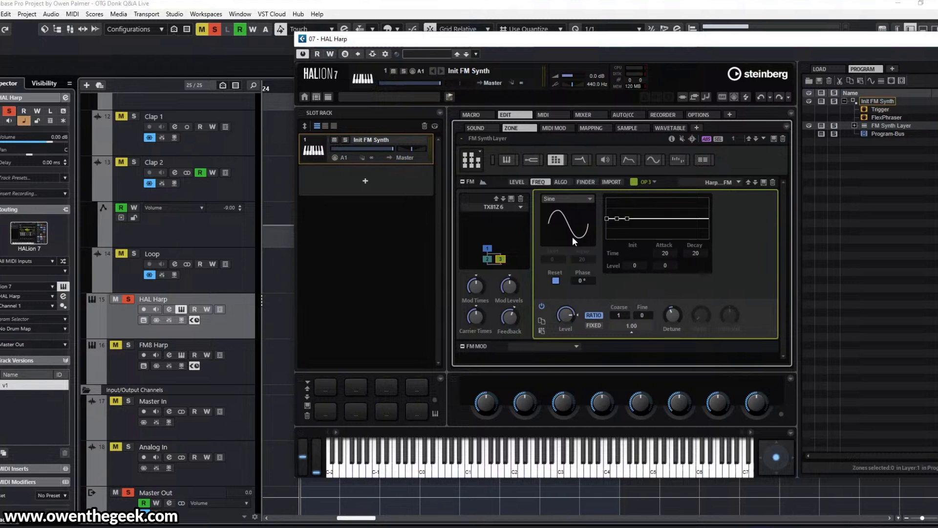
key(space)
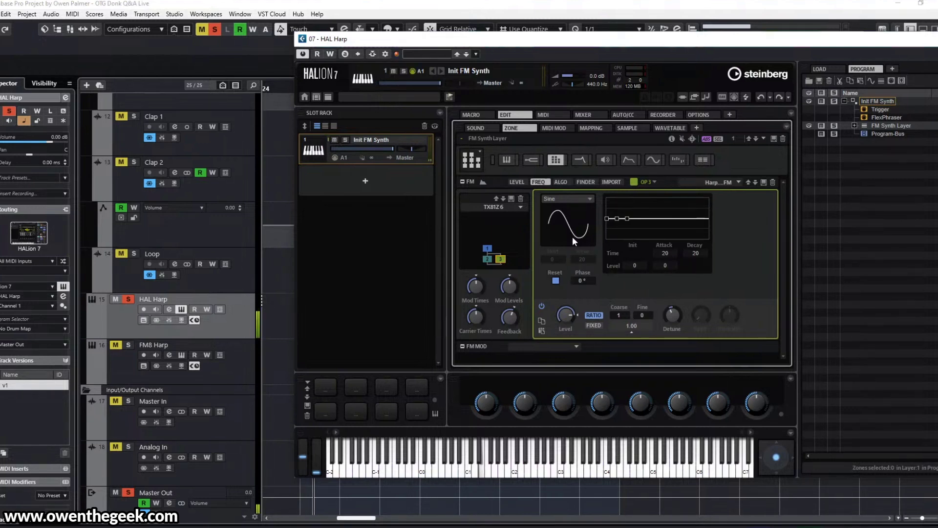
- Adjust OP1's output level during playback, comparing the tone at settings up to the 99 maximum
click(487, 249)
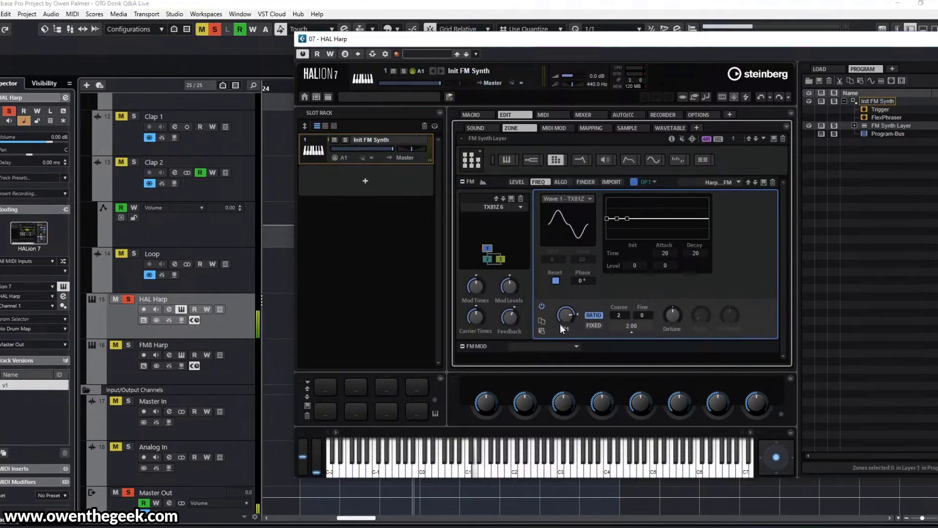
drag(566, 316, 608, 370)
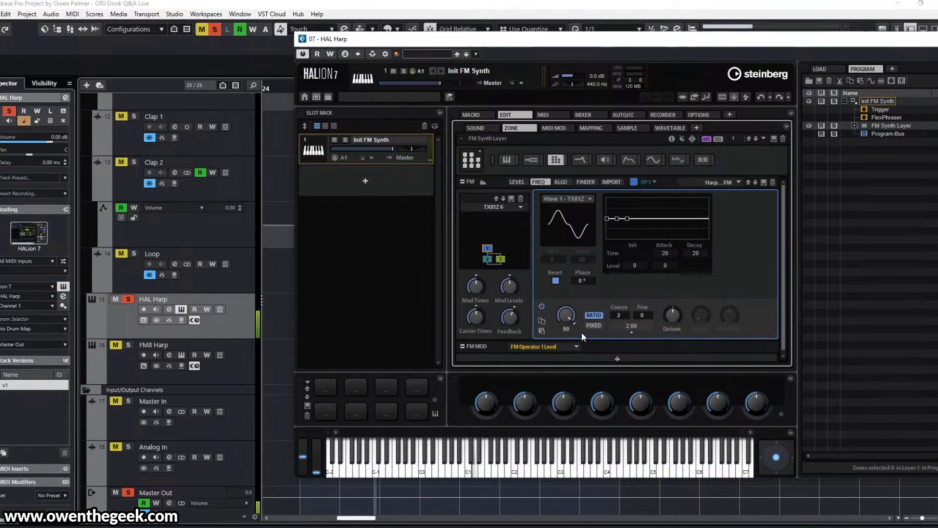
scroll(576, 331, down, 3)
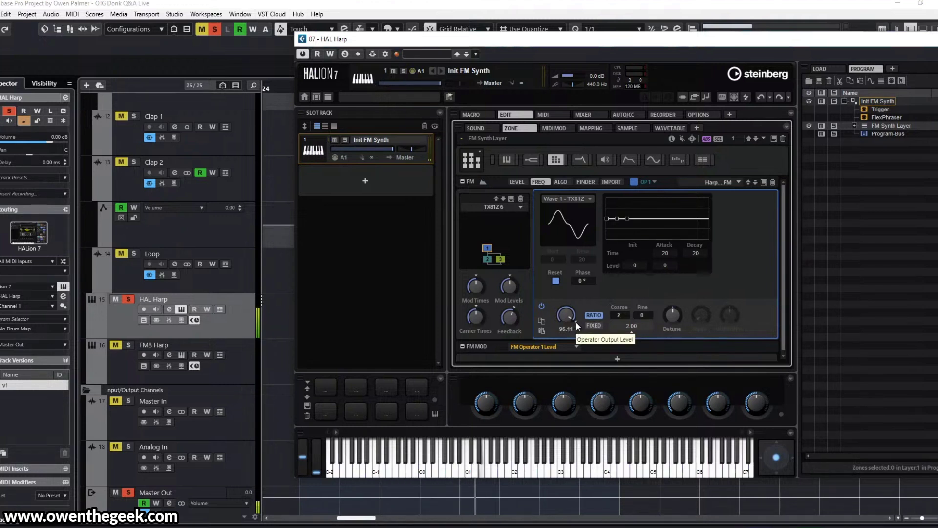
scroll(576, 324, up, 3)
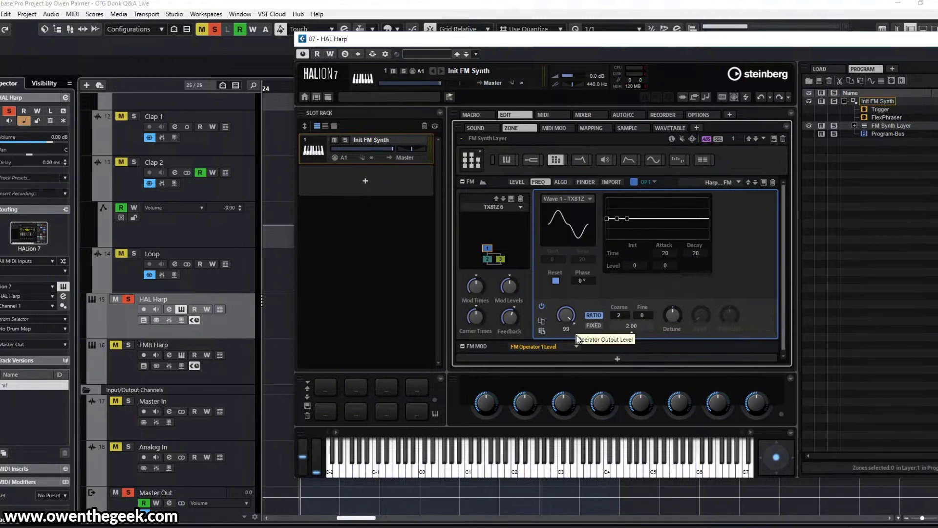
drag(579, 338, 596, 328)
key(space)
drag(593, 343, 601, 333)
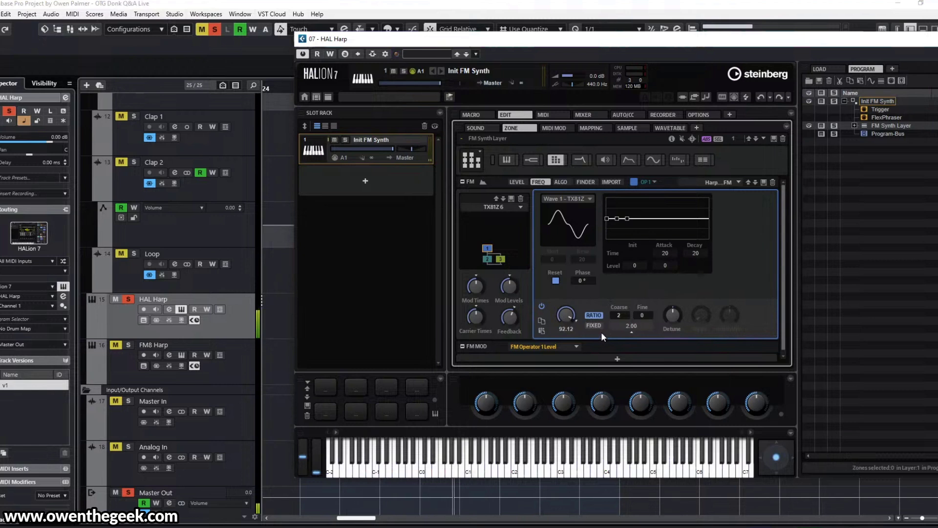
mouse_move(601, 333)
mouse_down()
mouse_move(596, 359)
mouse_move(606, 330)
mouse_move(617, 338)
mouse_up()
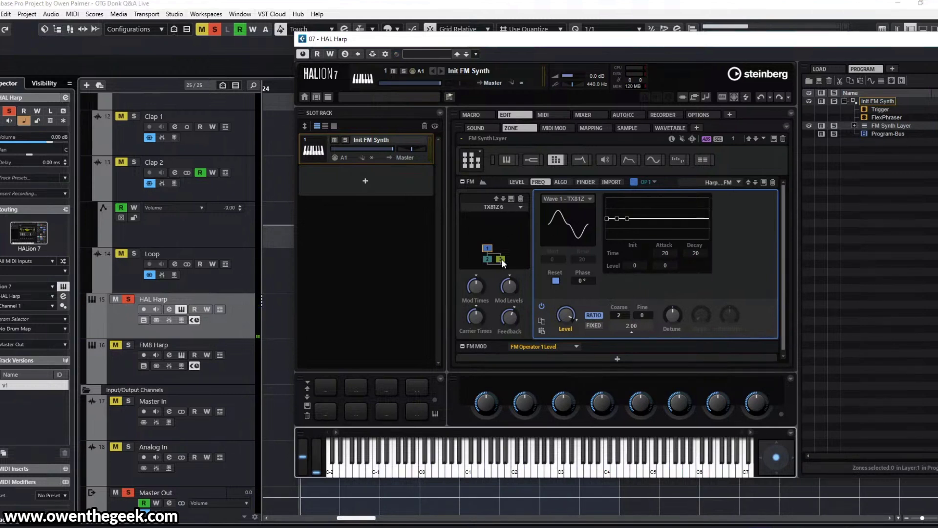
- Set the Decay 1 time of OP1's level envelope to 40 and close the HALion editor
click(489, 253)
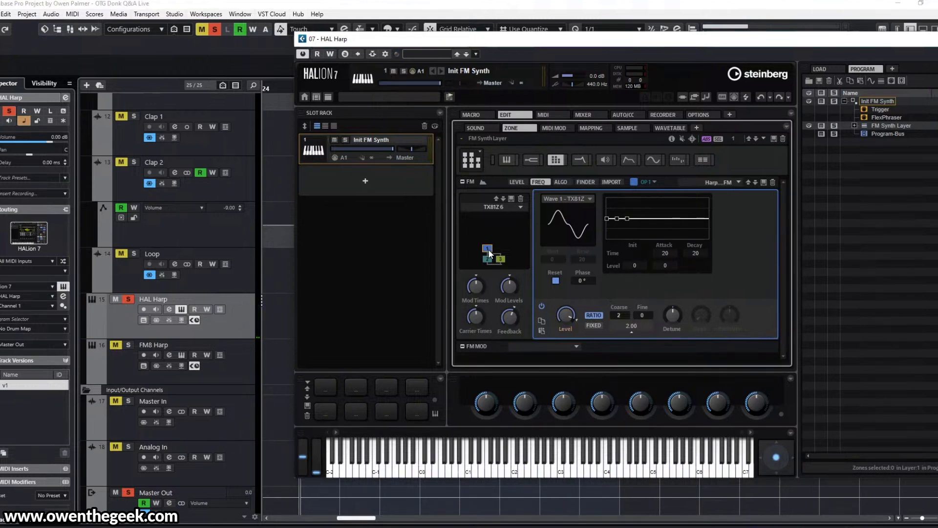
click(516, 182)
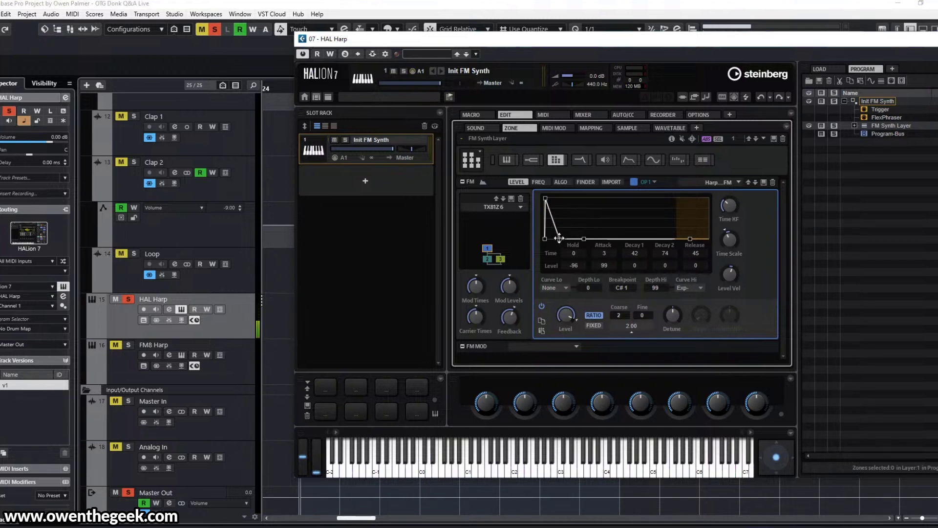
drag(559, 238, 559, 243)
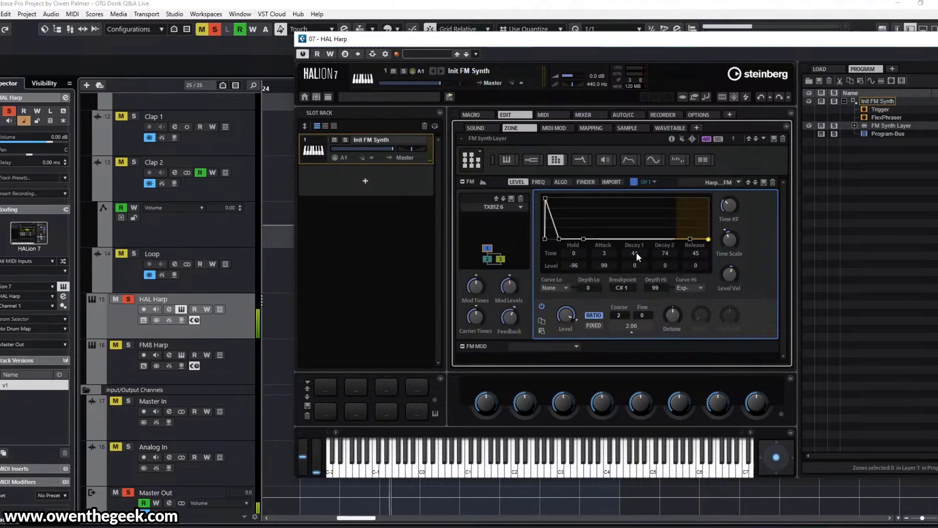
scroll(636, 252, down, 1)
click(912, 43)
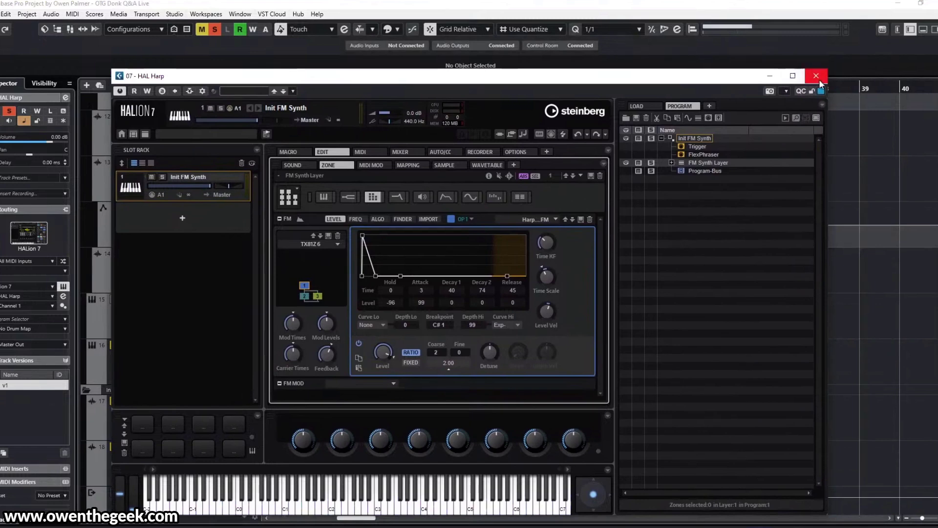
click(818, 78)
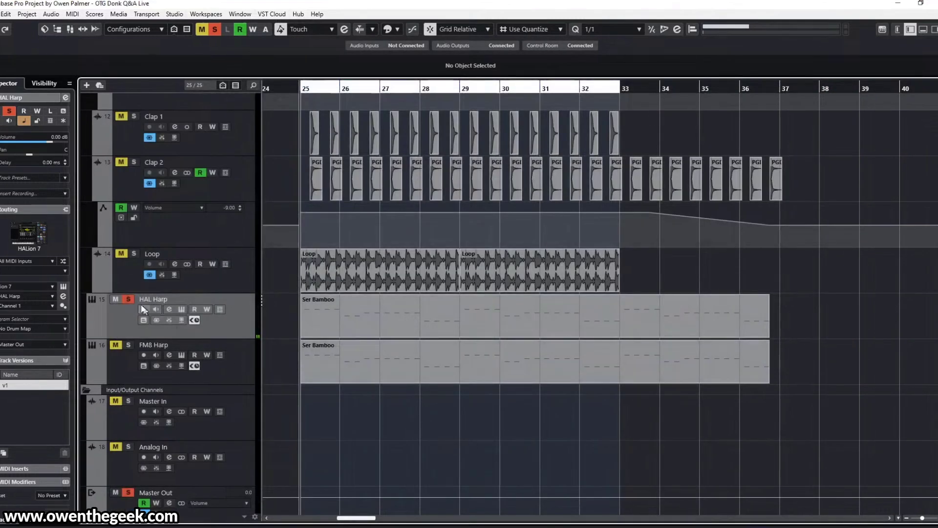
- Solo FM8 Harp instead of HAL Harp and switch off the Chorus/Delay effect in its FM8 editor
key(s)
click(127, 346)
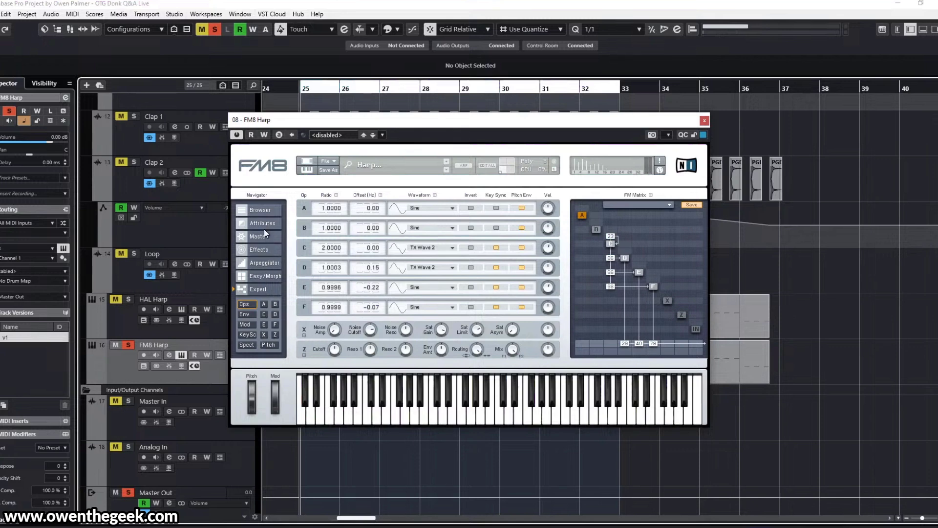
click(265, 249)
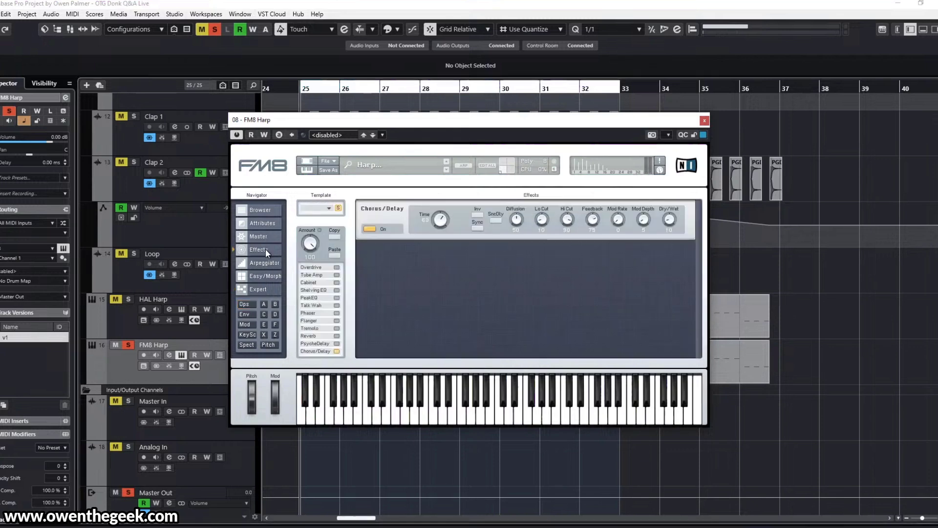
click(370, 230)
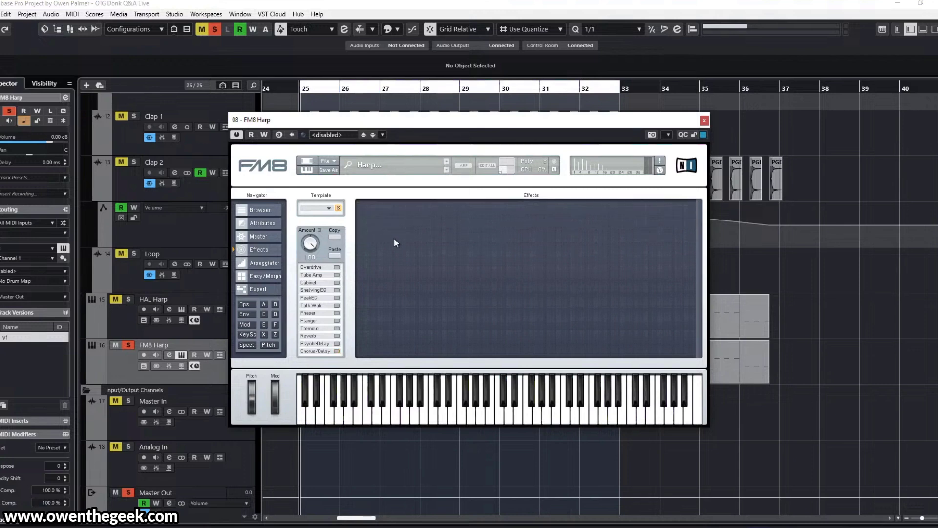
- Remove operator F's output and its modulation by operator C from the FM8 matrix
click(250, 303)
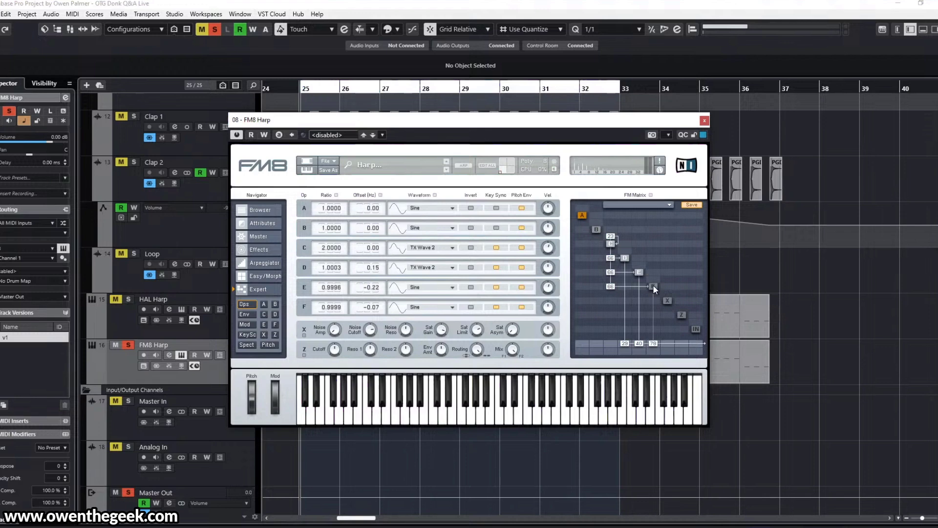
drag(657, 342, 634, 415)
drag(610, 289, 593, 424)
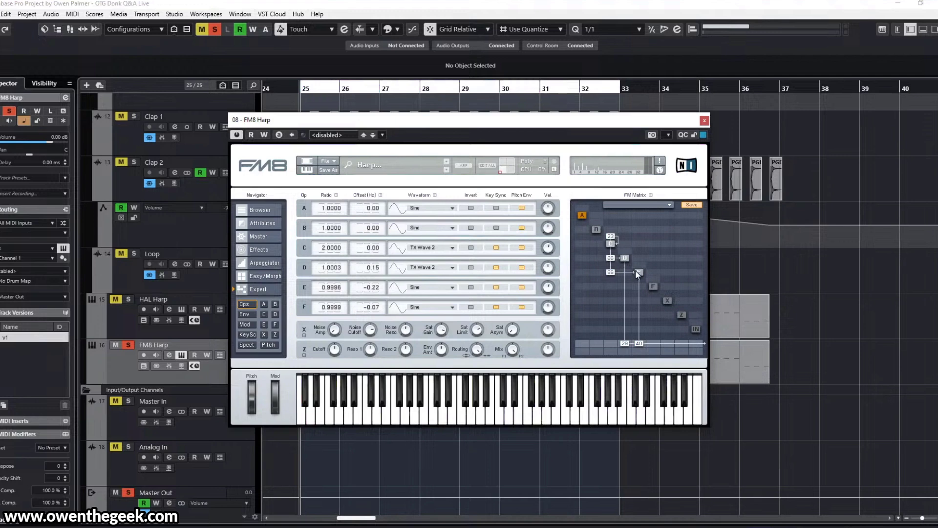
- Raise operator E's output to 100 in the FM8 matrix and play the loop with the channel settings open
click(625, 258)
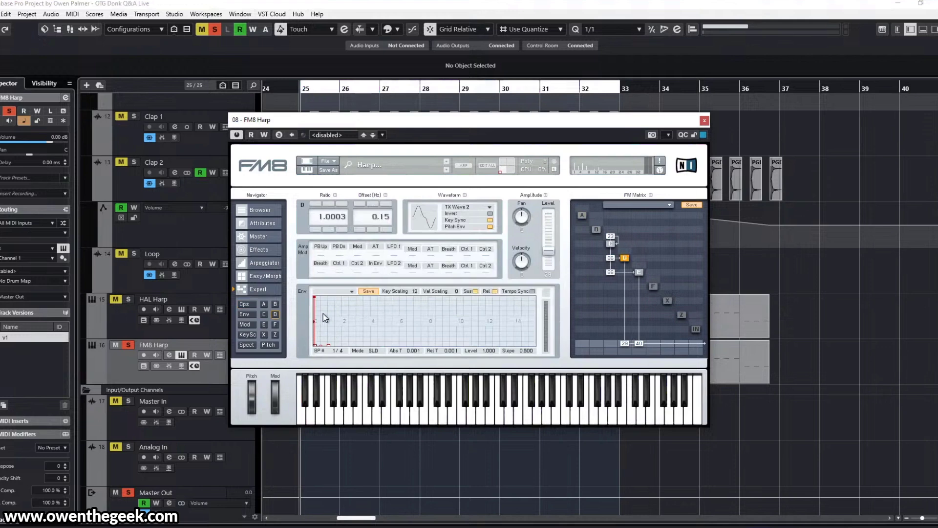
click(638, 272)
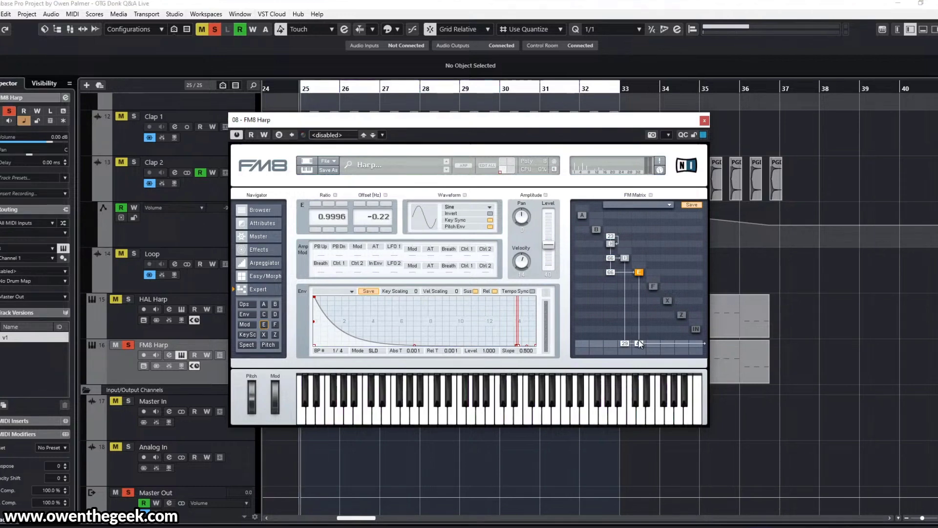
drag(640, 344, 651, 293)
key(space)
key(e)
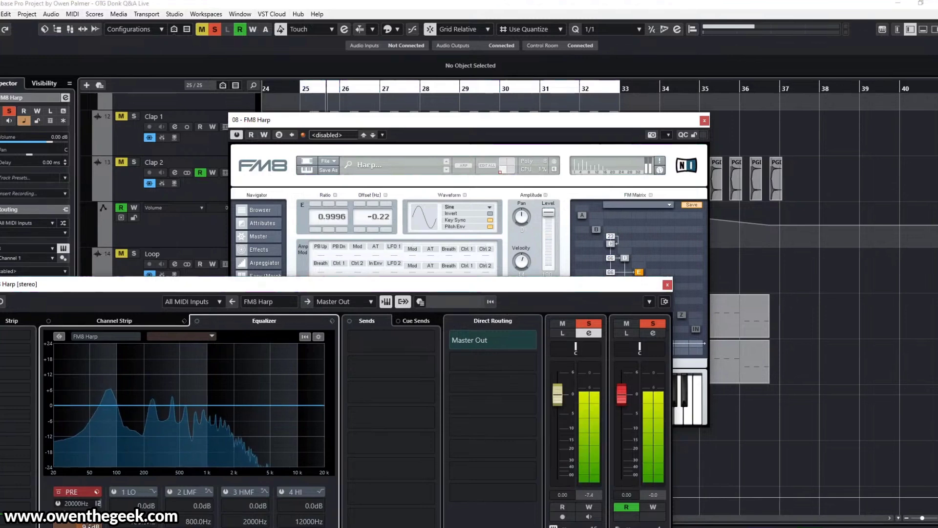
- Remove operator C's feedback from the FM8 matrix during playback and open operator D's settings
click(606, 201)
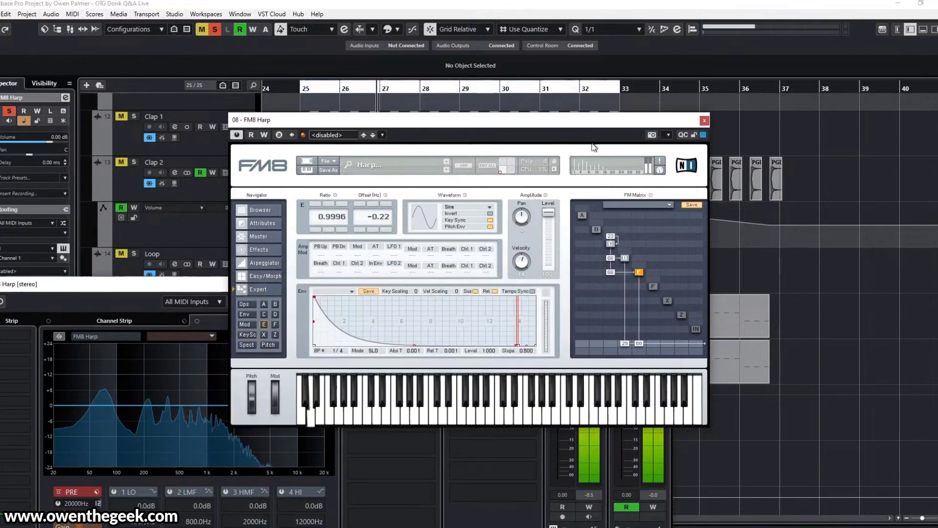
click(612, 244)
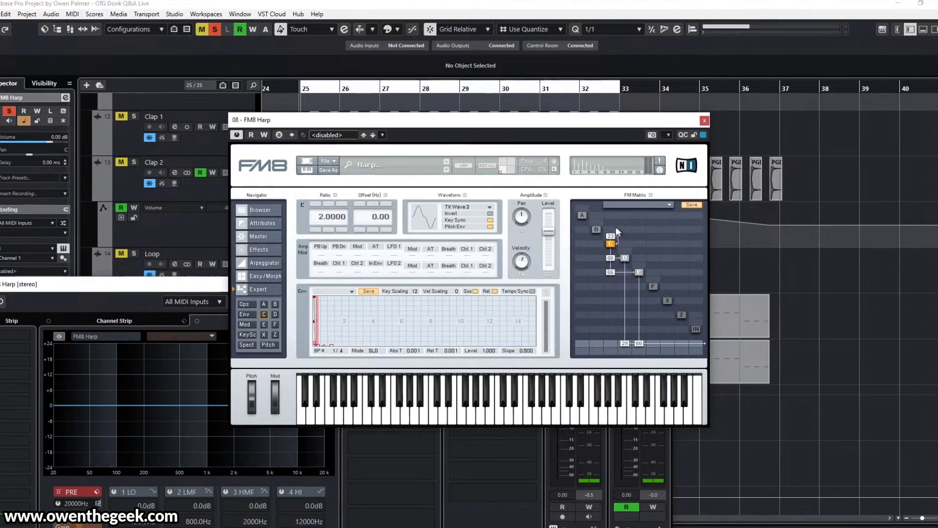
key(space)
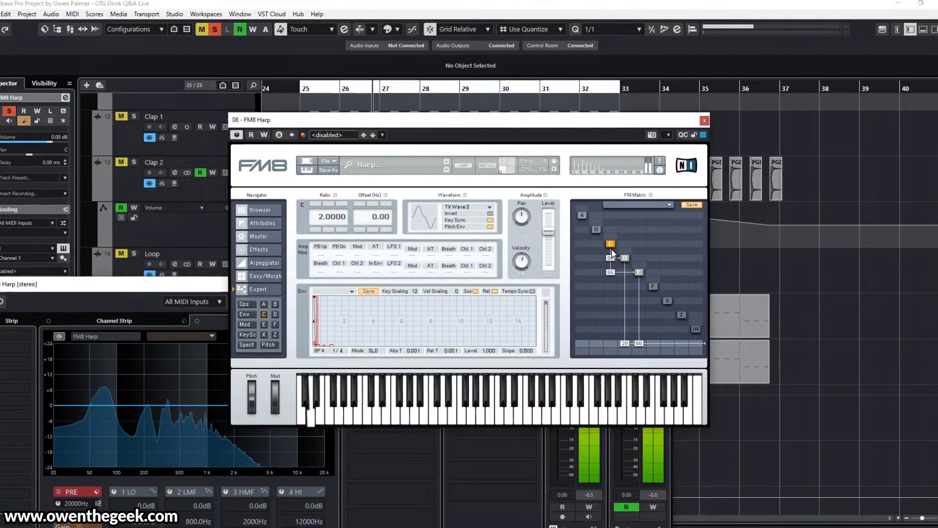
click(625, 259)
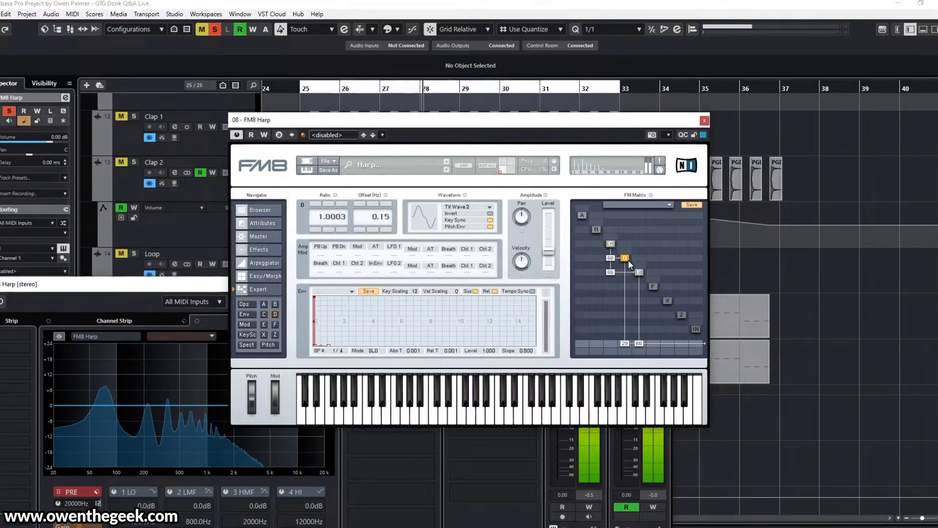
- Lengthen operator E's decay in the FM8 envelope overview by moving its second breakpoint to 36.112
click(638, 272)
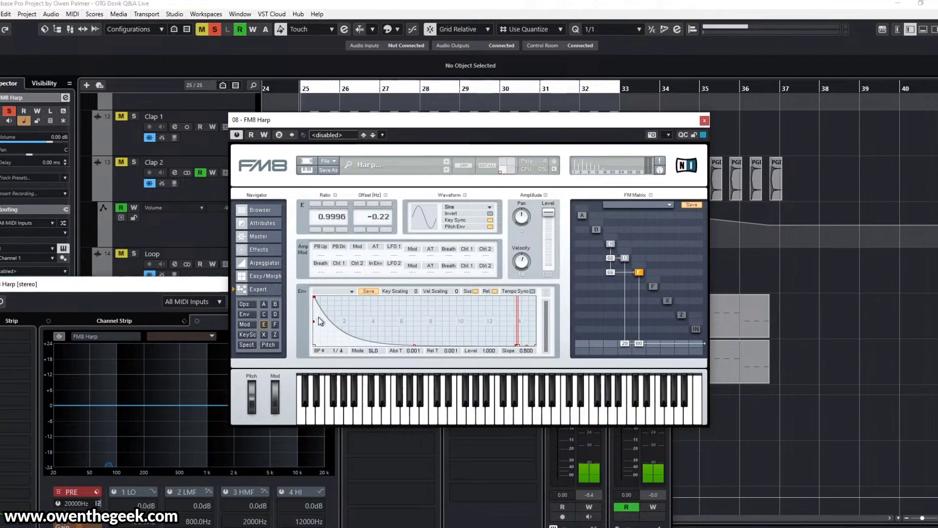
click(246, 315)
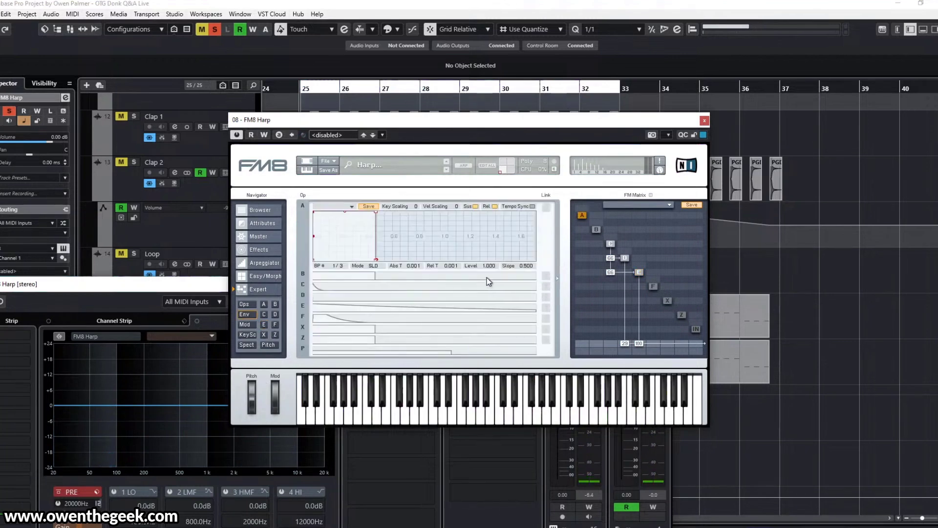
click(462, 310)
scroll(423, 318, down, 5)
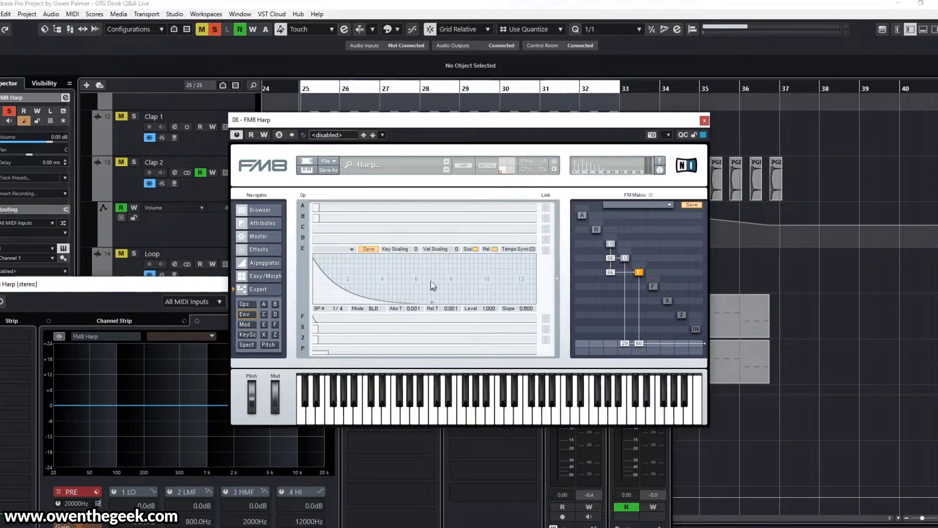
scroll(414, 309, down, 3)
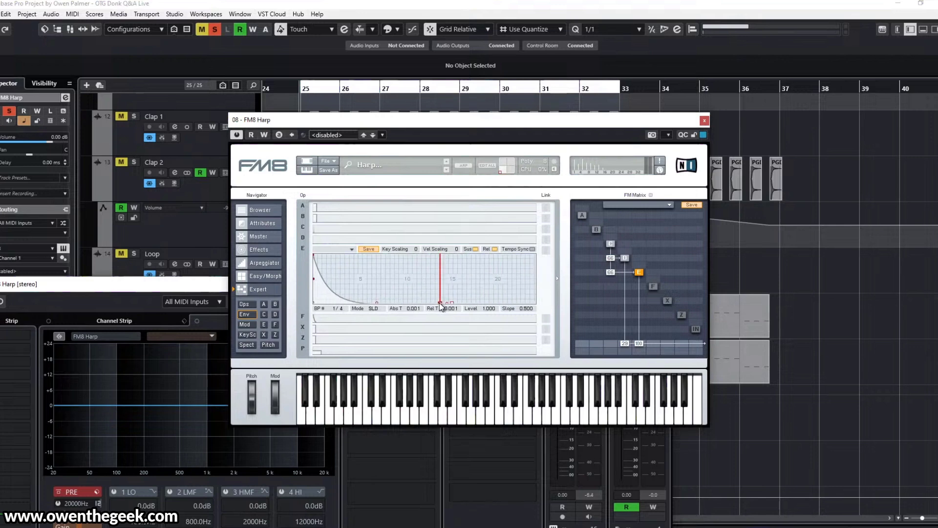
mouse_move(442, 304)
mouse_down()
mouse_move(556, 309)
mouse_move(321, 313)
mouse_move(561, 330)
mouse_move(518, 323)
mouse_up()
drag(639, 349, 639, 346)
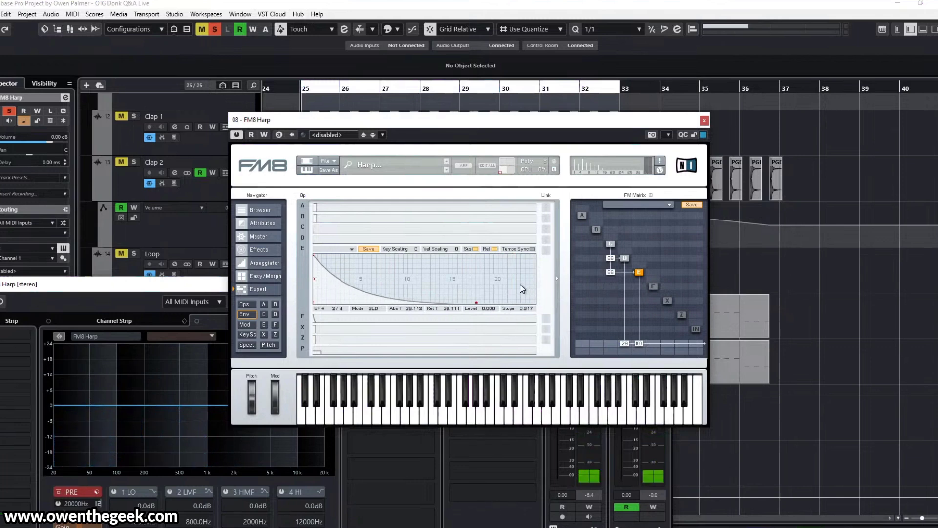
- Lengthen operator C's envelope decay during playback, moving its second breakpoint to about 0.29
click(391, 227)
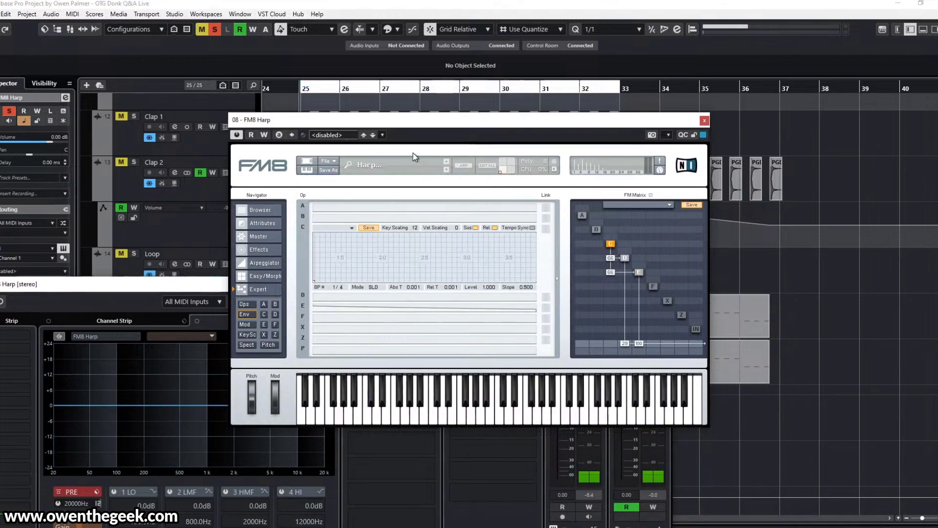
drag(517, 269, 504, 204)
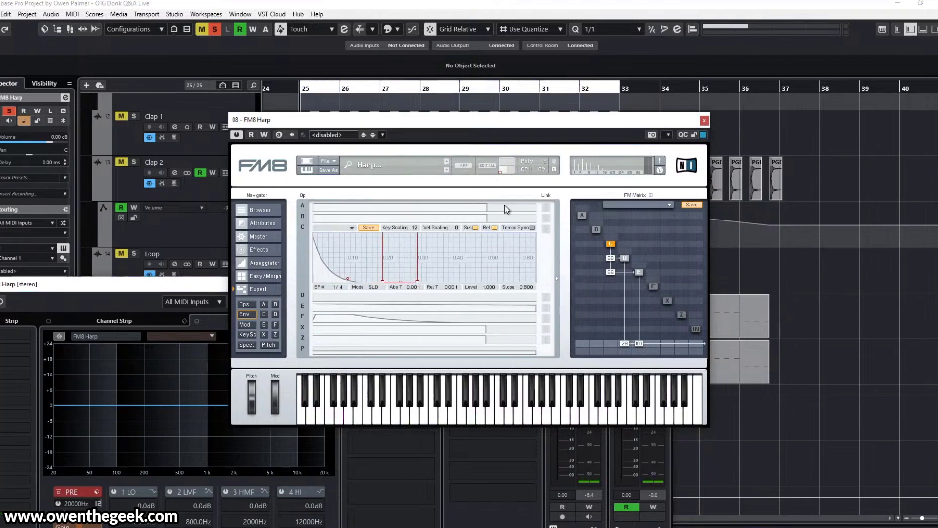
drag(439, 271, 473, 259)
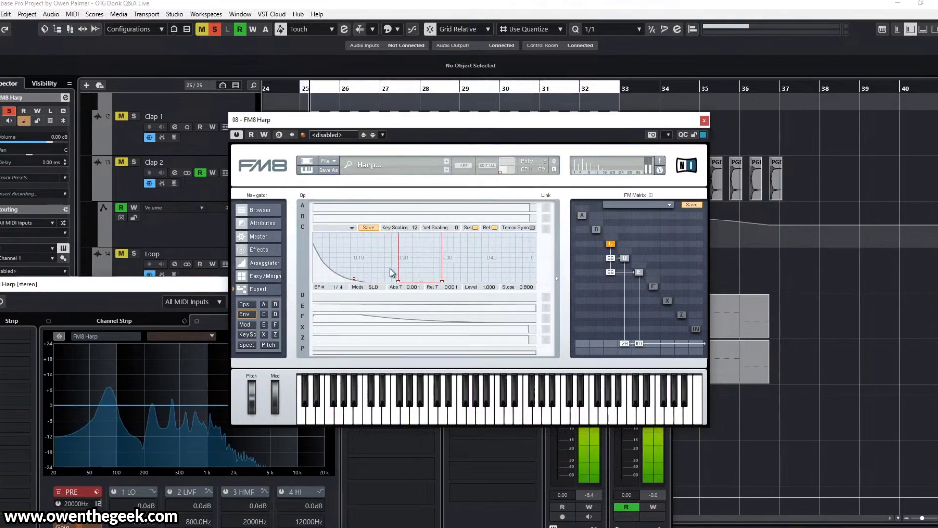
mouse_move(390, 268)
mouse_down()
mouse_move(403, 274)
mouse_move(351, 288)
mouse_move(406, 303)
mouse_move(532, 306)
mouse_move(439, 314)
mouse_up()
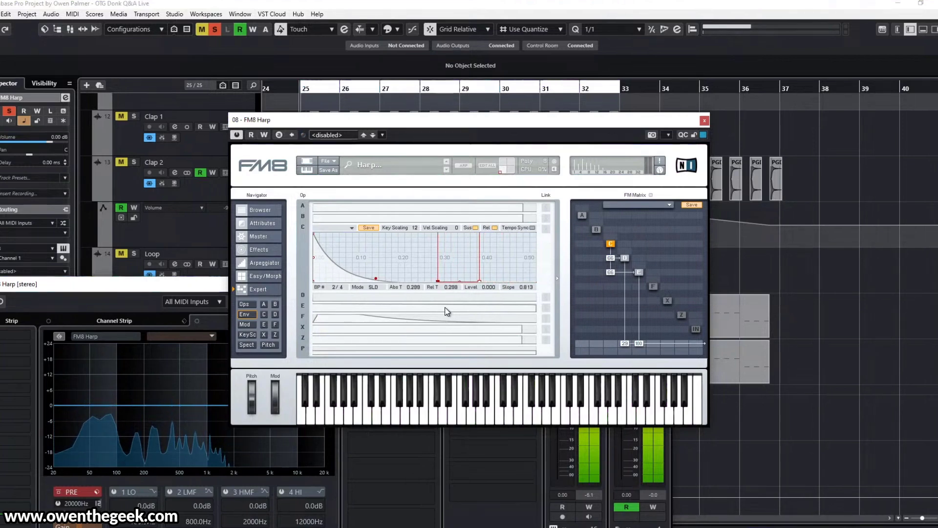
- Raise operator C's level to 100 during playback to increase its modulation of operators D and E
click(243, 304)
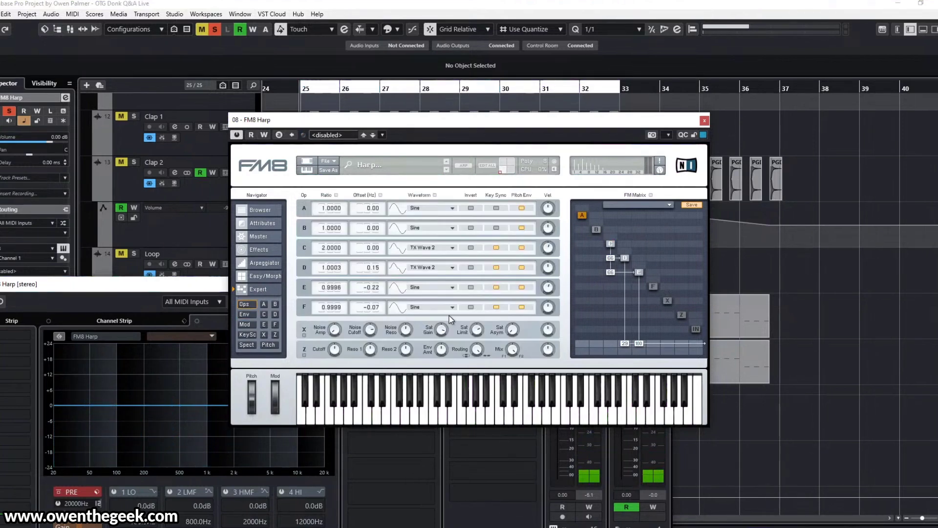
click(611, 244)
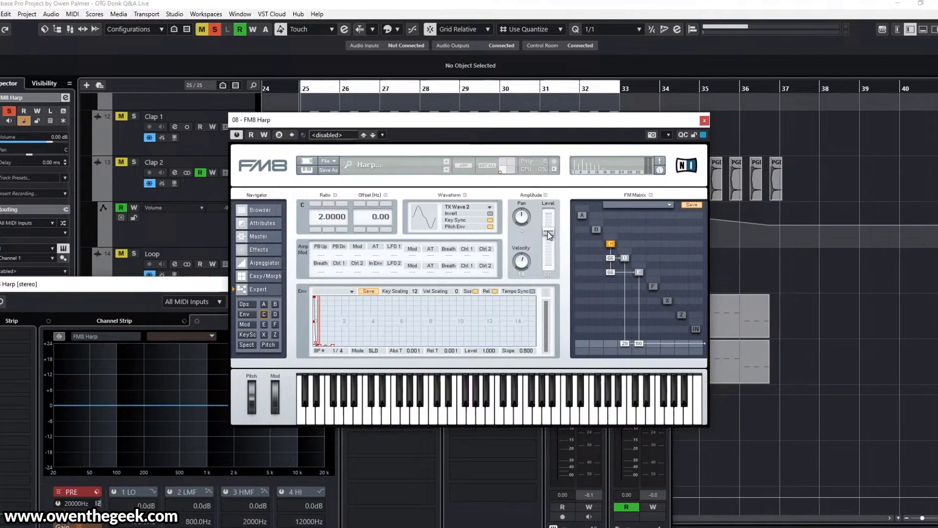
drag(550, 235, 553, 224)
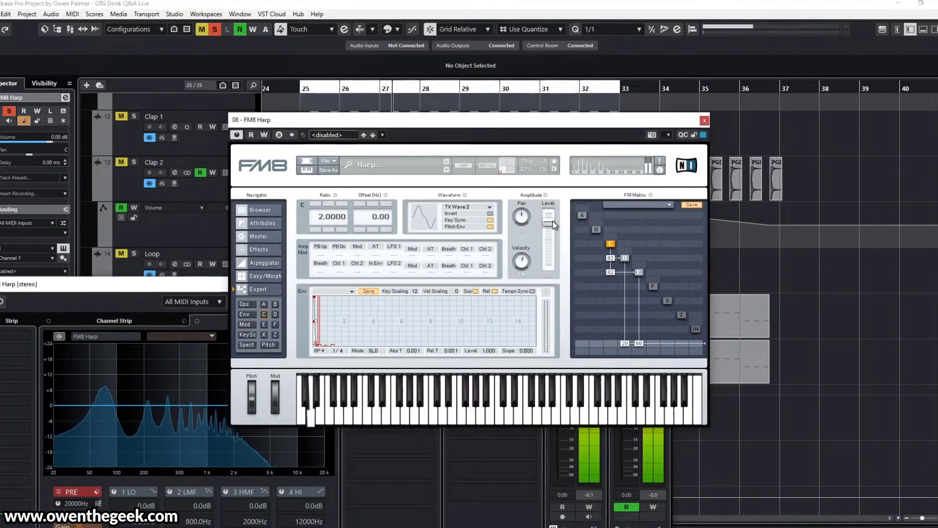
drag(553, 221, 558, 209)
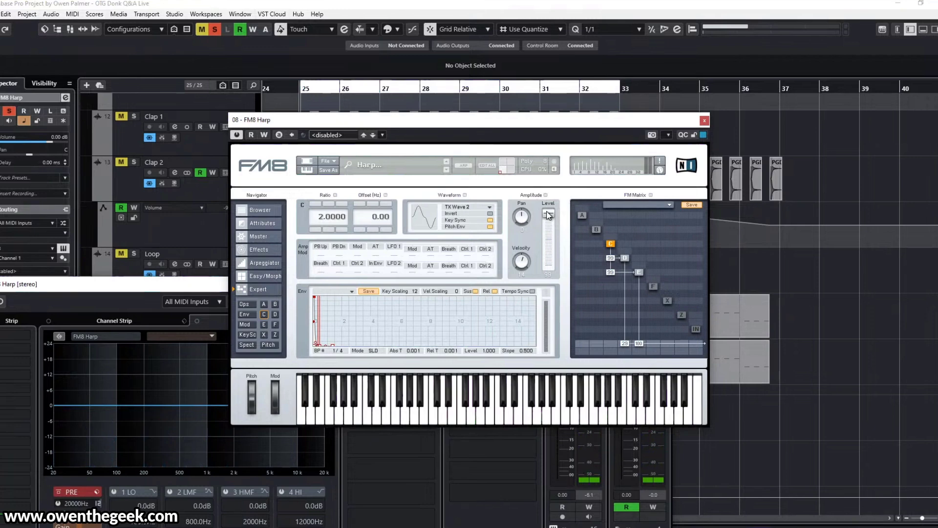
drag(550, 214, 563, 192)
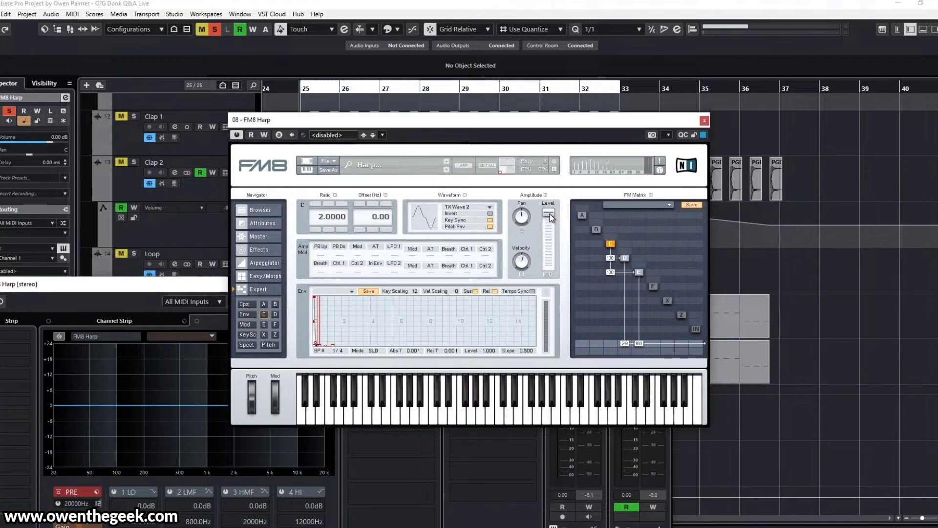
- Change operator E's waveform to Parabol in the operator overview and audition the loop
click(638, 272)
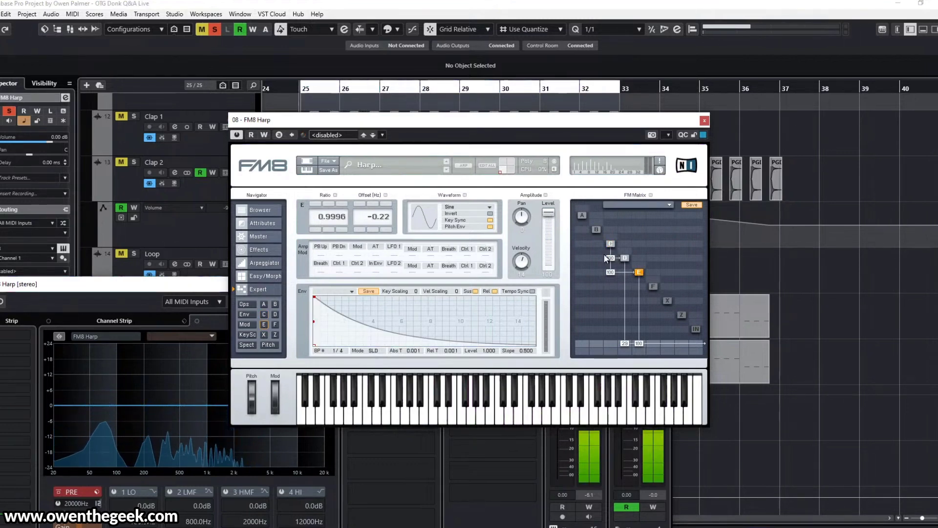
click(245, 304)
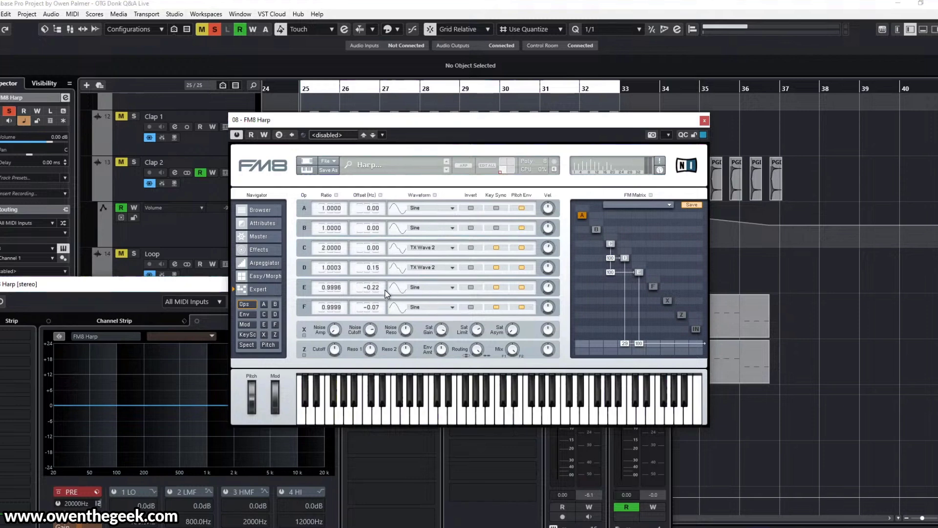
click(433, 293)
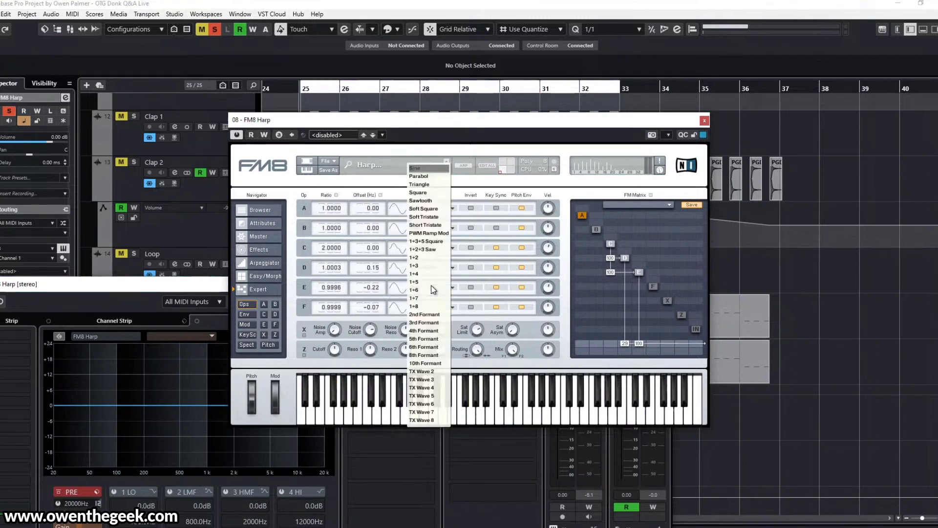
click(427, 174)
key(space)
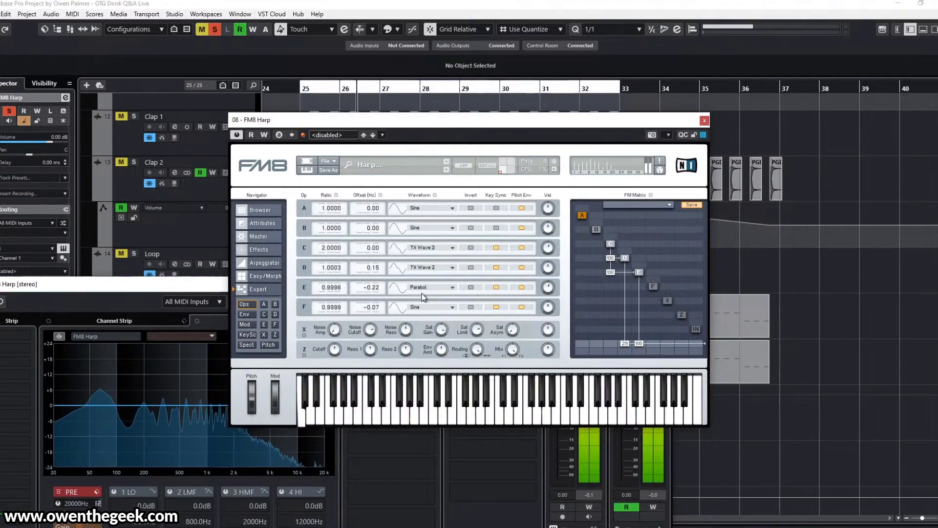
key(space)
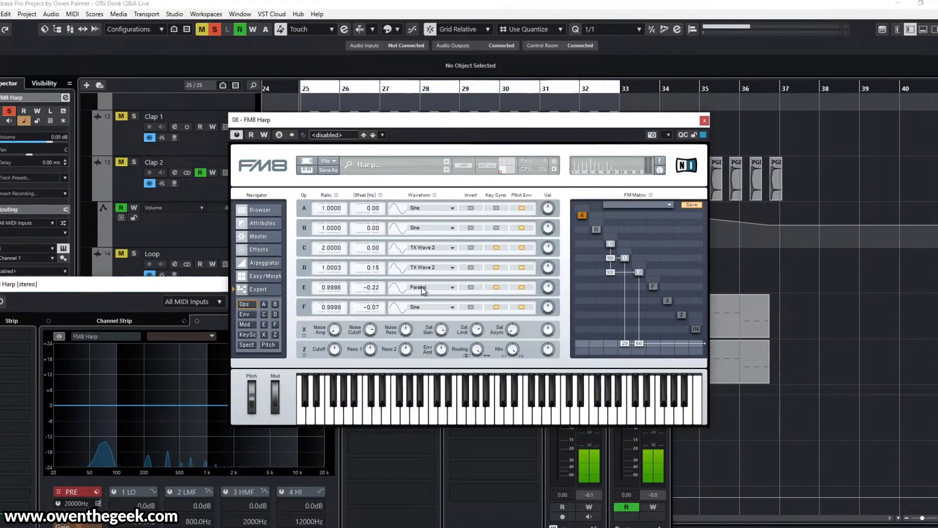
- Close the FM8 editor and channel settings, and turn off solo on the FM8 Harp track
click(704, 121)
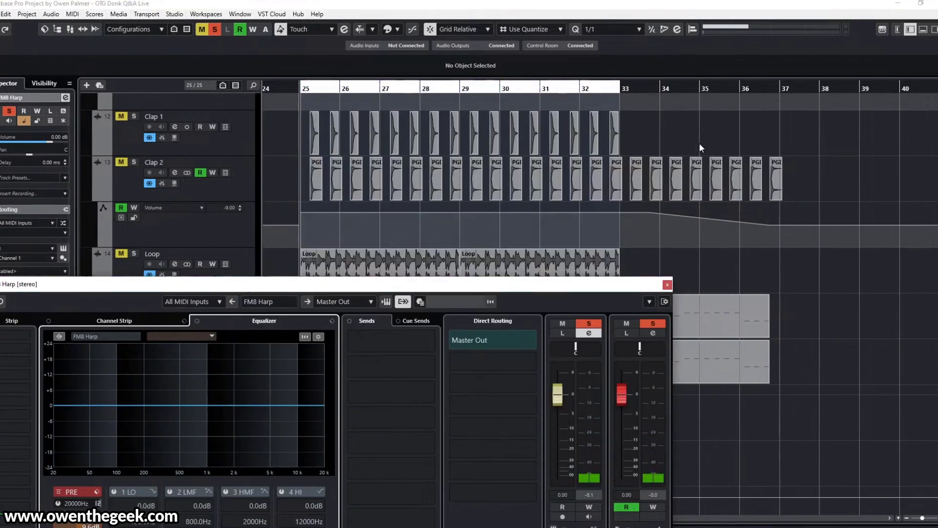
click(670, 284)
key(space)
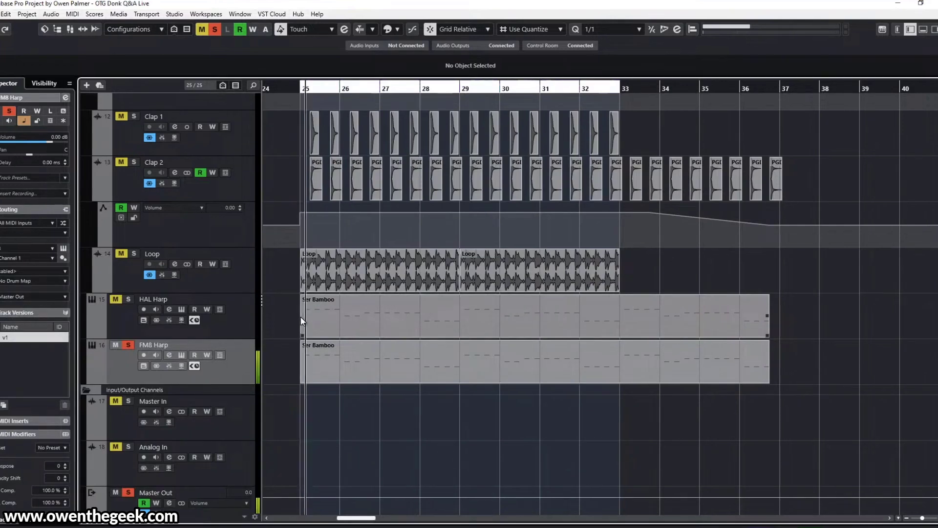
key(space)
click(127, 345)
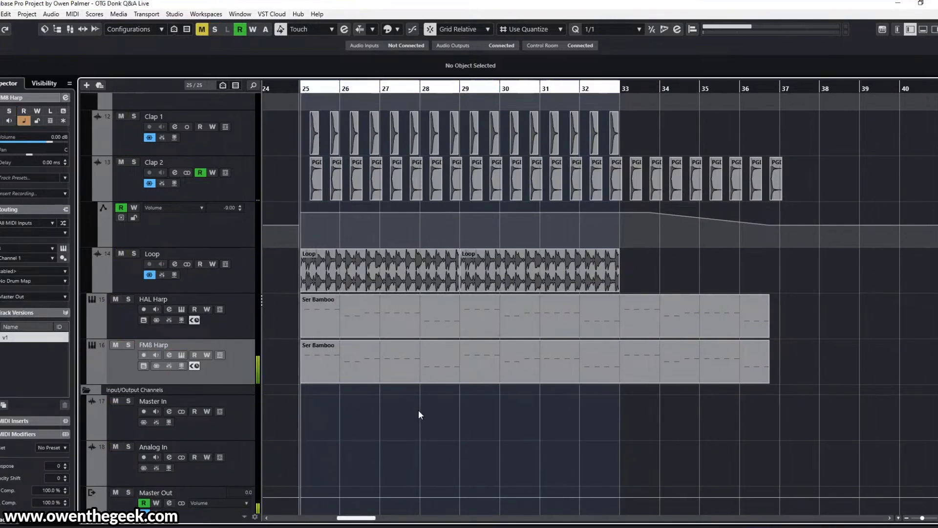
- Mute the HAL Harp track and play the loop with FM8 Harp alongside the drums
scroll(432, 410, down, 3)
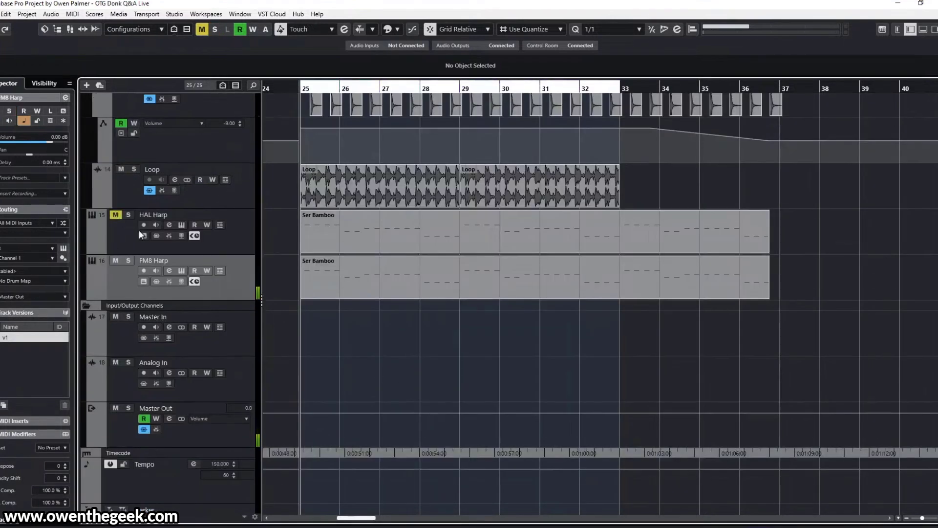
scroll(362, 307, up, 15)
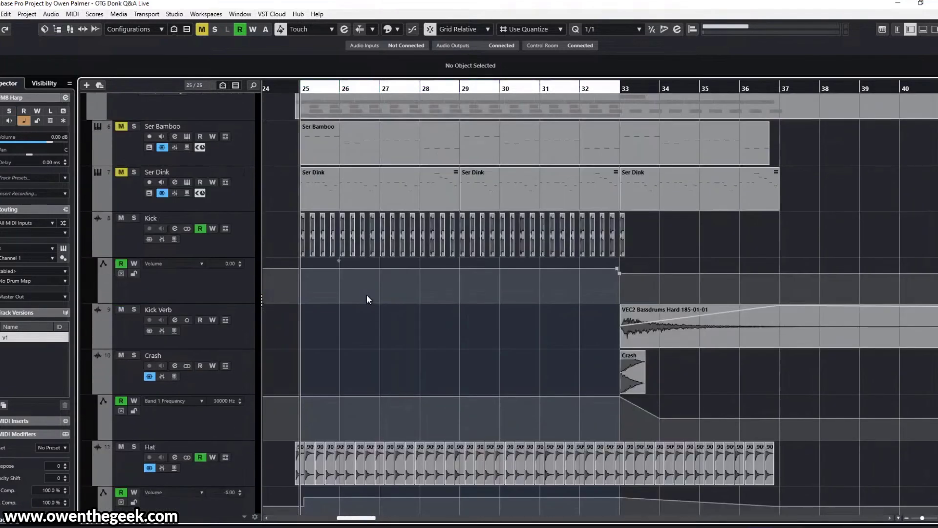
scroll(368, 299, up, 2)
scroll(367, 295, down, 6)
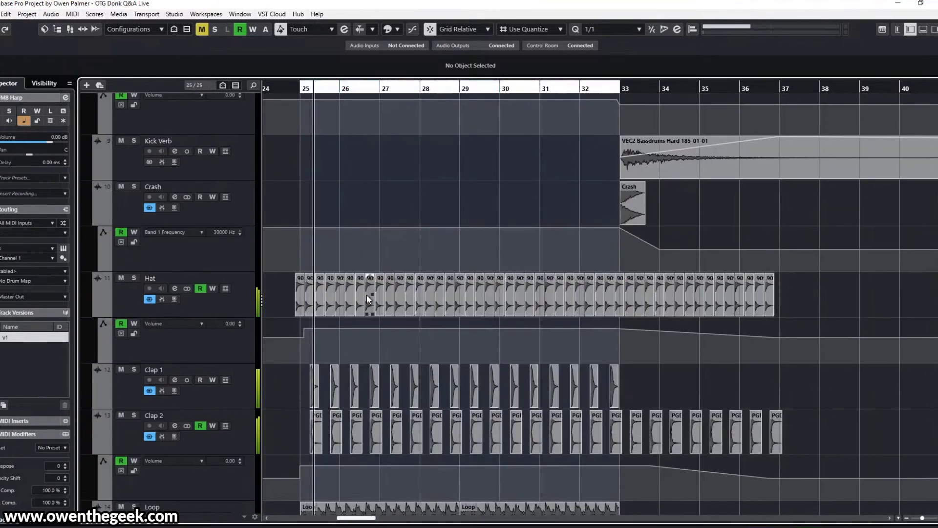
scroll(332, 344, down, 4)
- Reopen the FM8 Harp editor and lower operator C's level to 90 during playback
key(e)
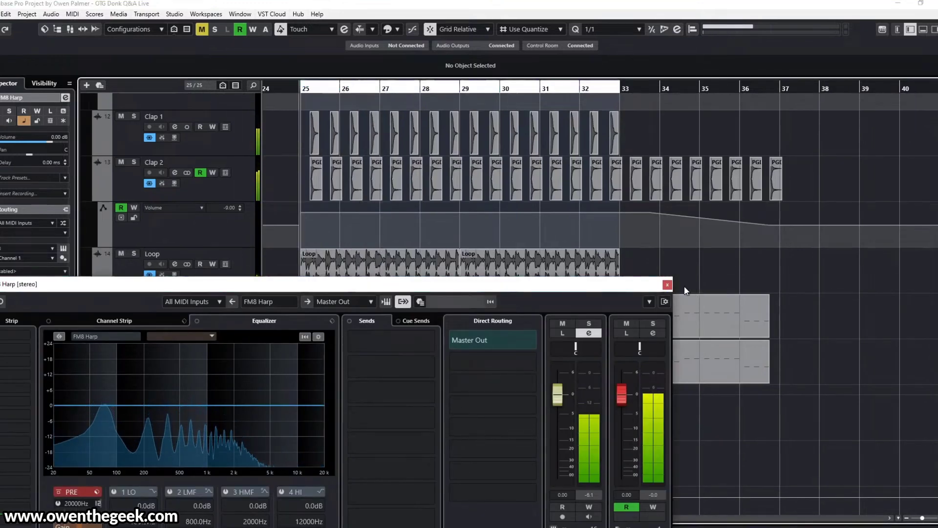
click(667, 285)
key(ctrl+shift+e)
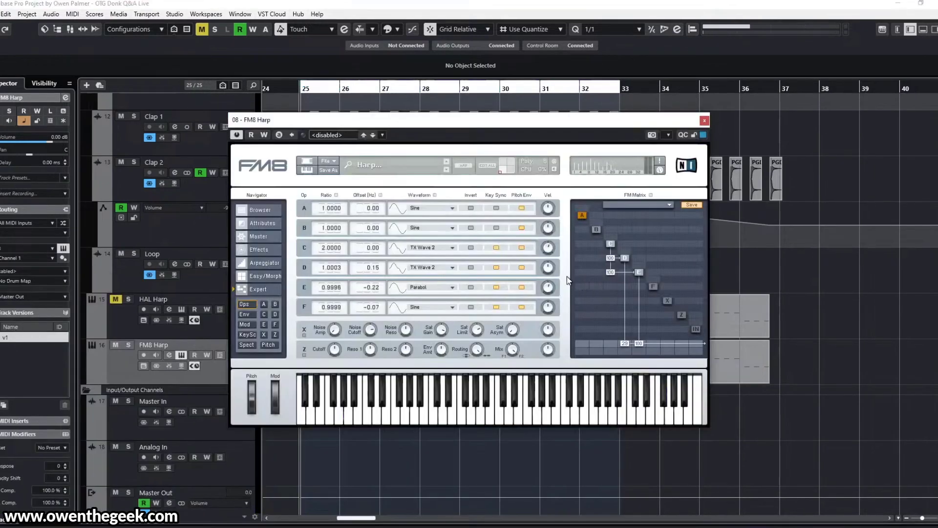
key(space)
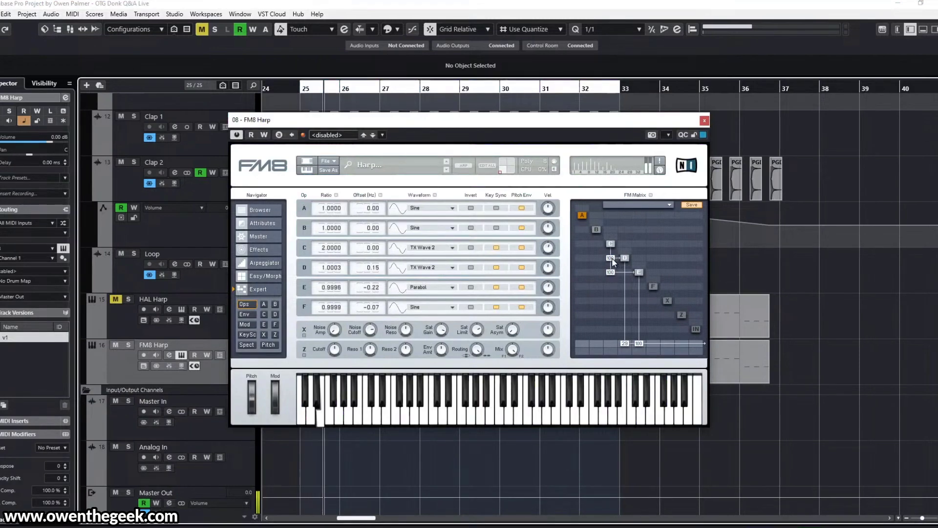
click(610, 243)
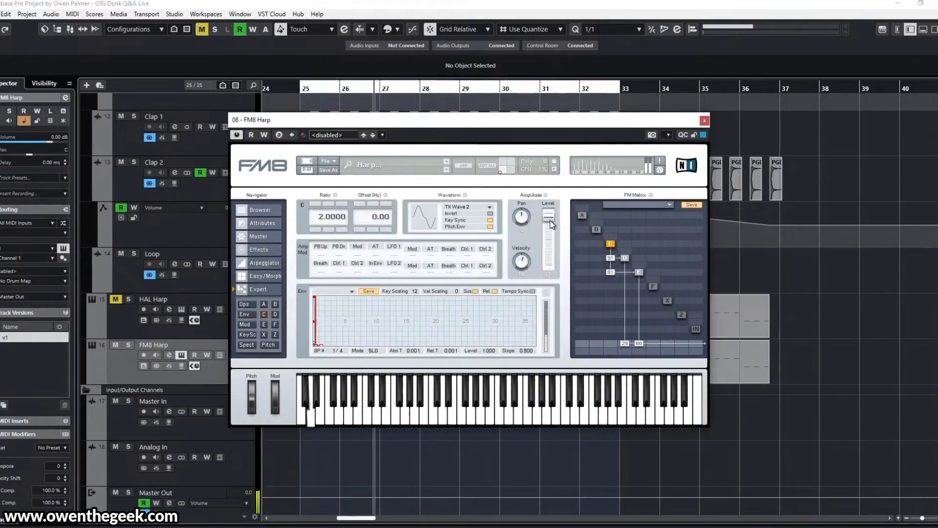
drag(552, 224, 553, 224)
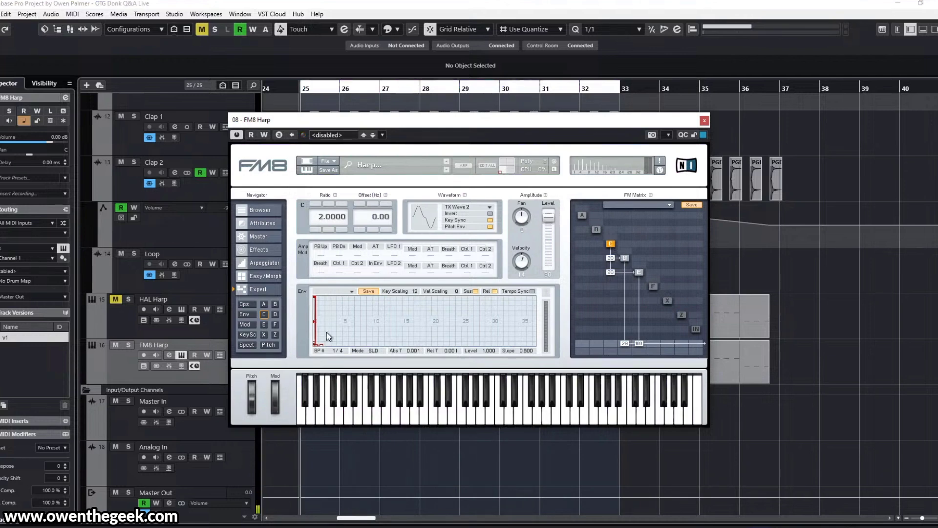
- Try operator C's second envelope breakpoint at 0.181, set it to 0.317, and close the FM8 editor
mouse_move(341, 337)
mouse_down()
mouse_move(539, 313)
mouse_move(347, 333)
mouse_up()
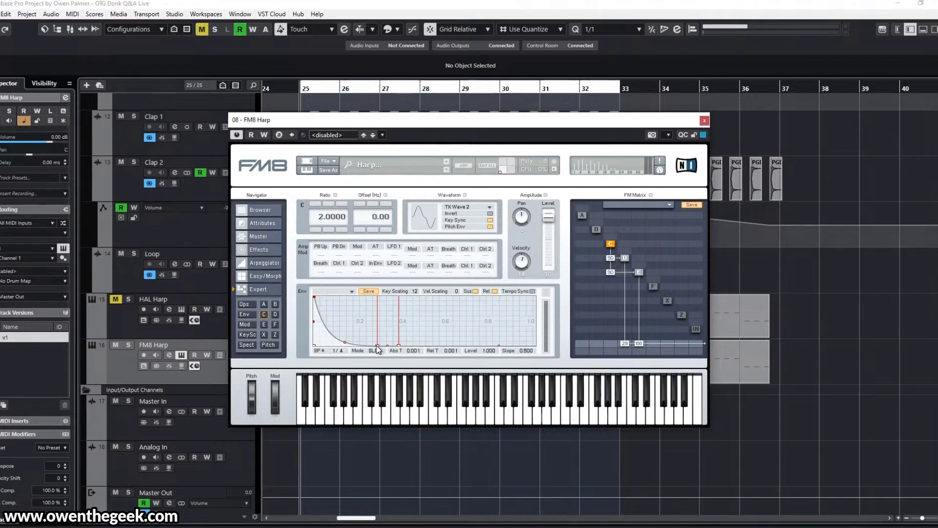
mouse_move(376, 349)
mouse_down()
mouse_move(386, 349)
mouse_move(356, 353)
mouse_up()
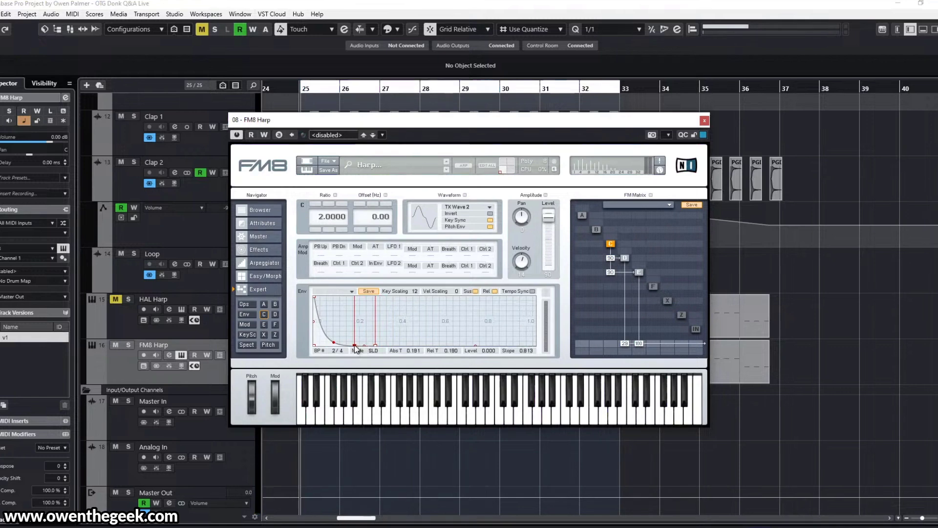
mouse_move(356, 349)
mouse_down()
mouse_move(399, 359)
mouse_move(381, 366)
mouse_up()
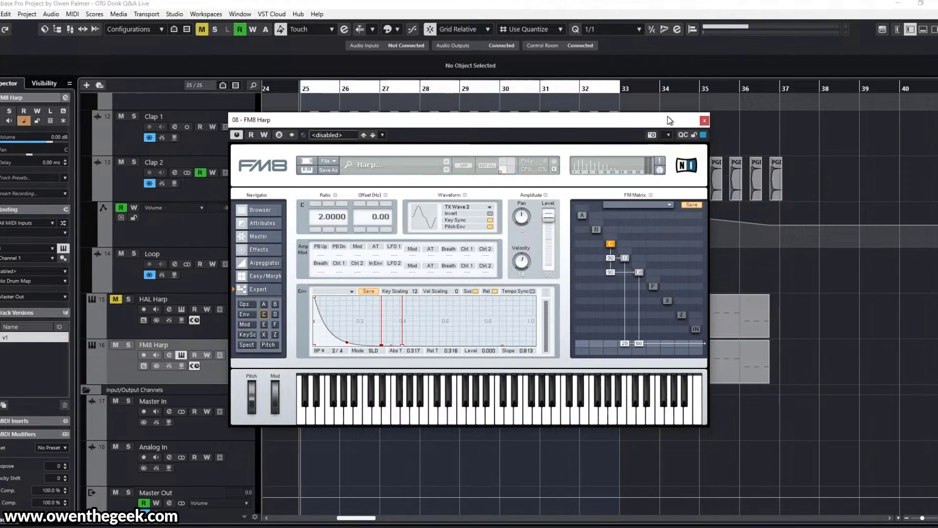
drag(670, 119, 679, 120)
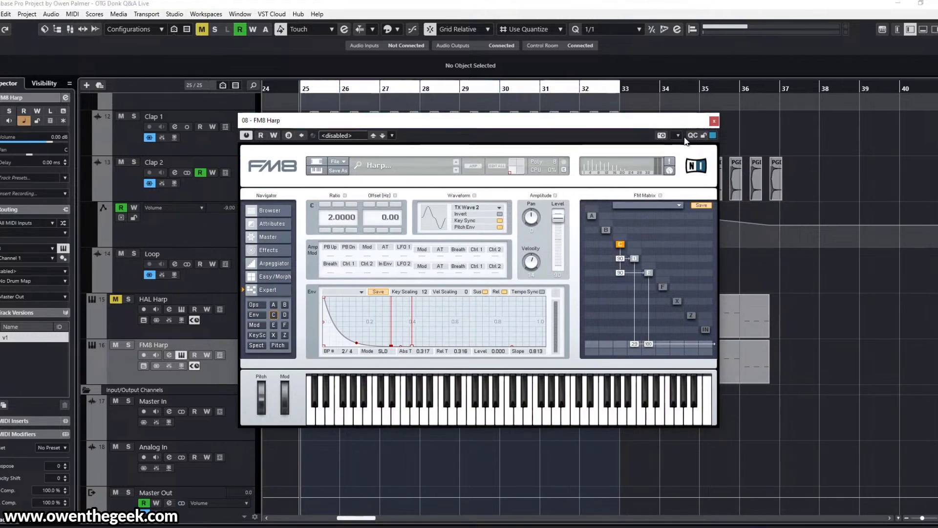
click(714, 120)
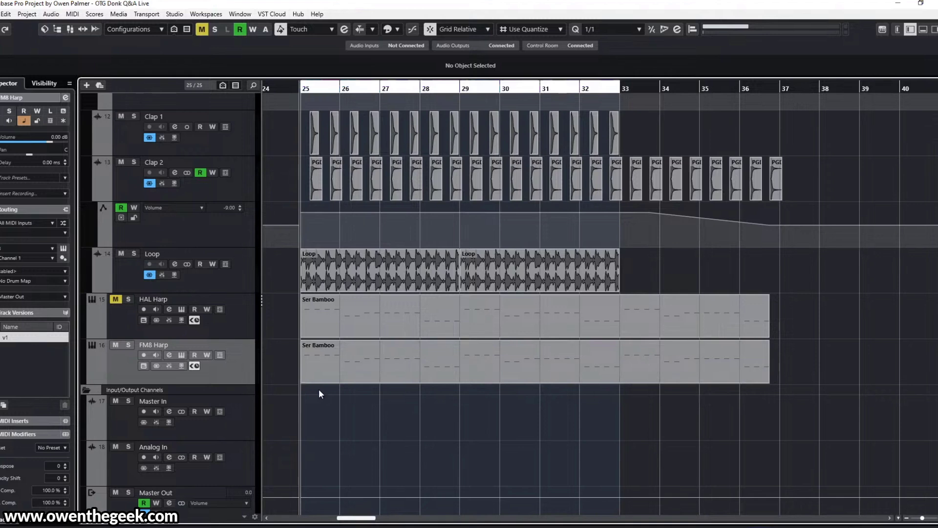
- Insert ShaperBox 3 on the FM8 Harp channel and add its Volume shaper
key(e)
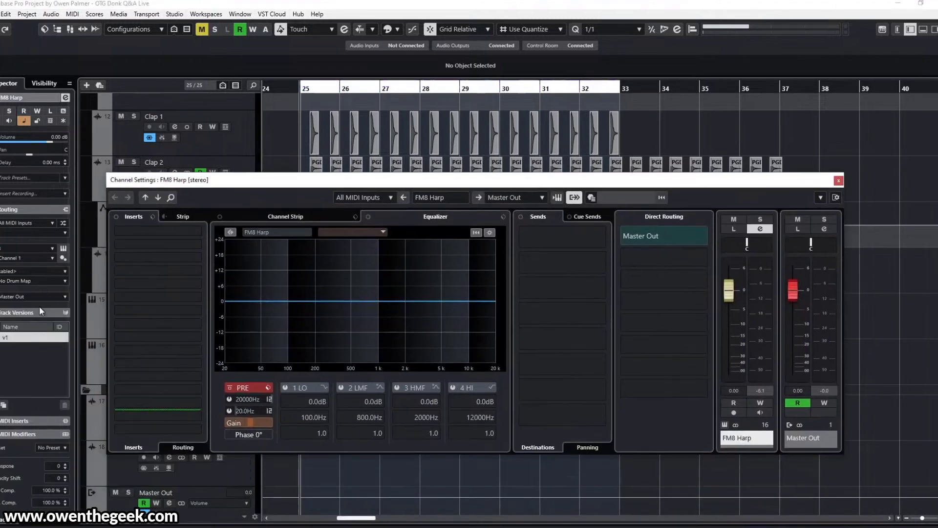
click(180, 301)
click(180, 298)
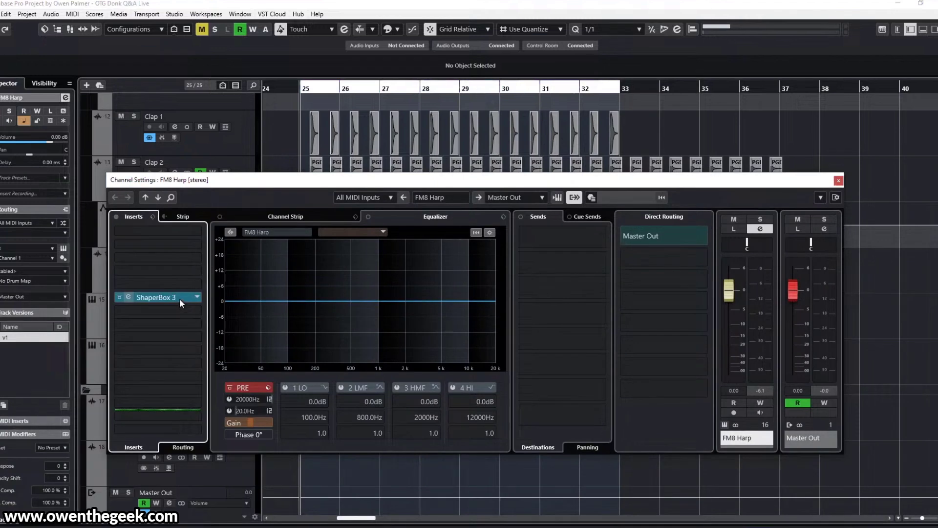
click(440, 369)
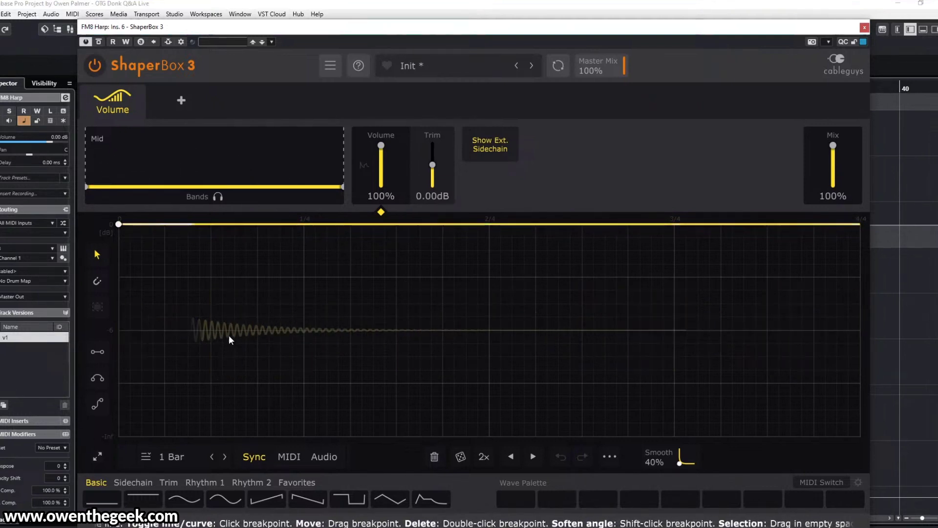
- Draw straight segments at minimum level in ShaperBox's one-bar volume curve, silencing the first half of each beat
click(97, 352)
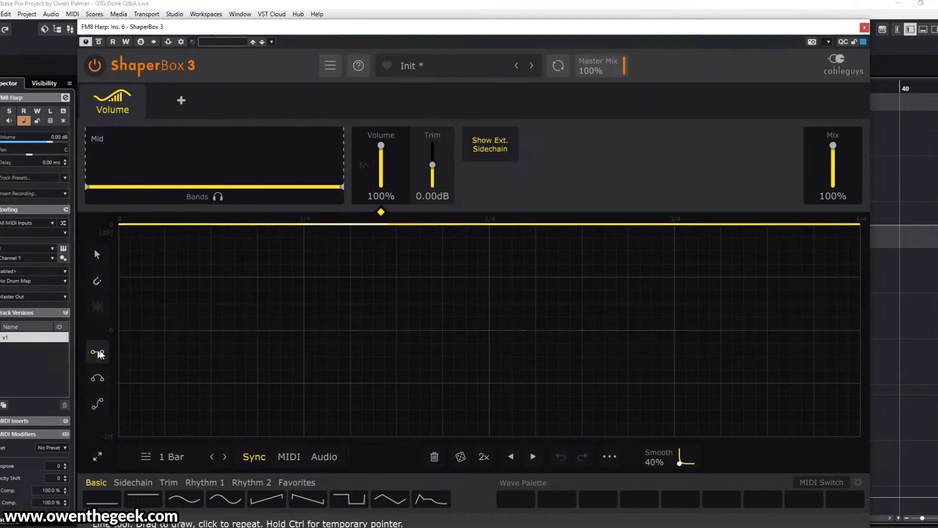
drag(338, 383, 396, 436)
click(307, 437)
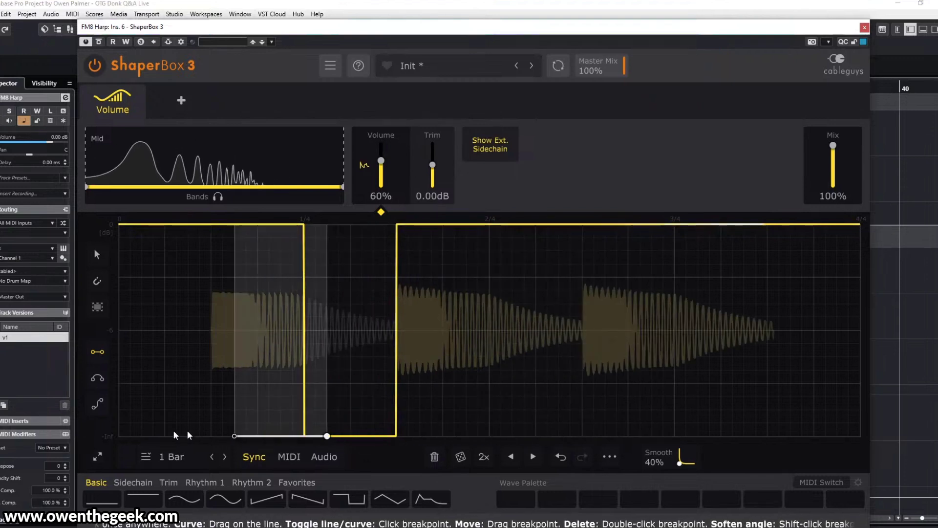
click(122, 435)
click(494, 436)
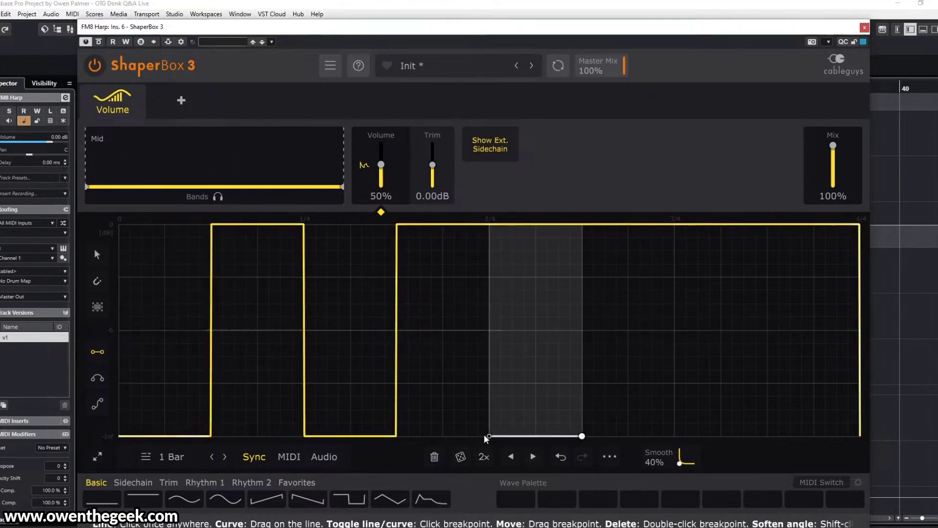
click(680, 436)
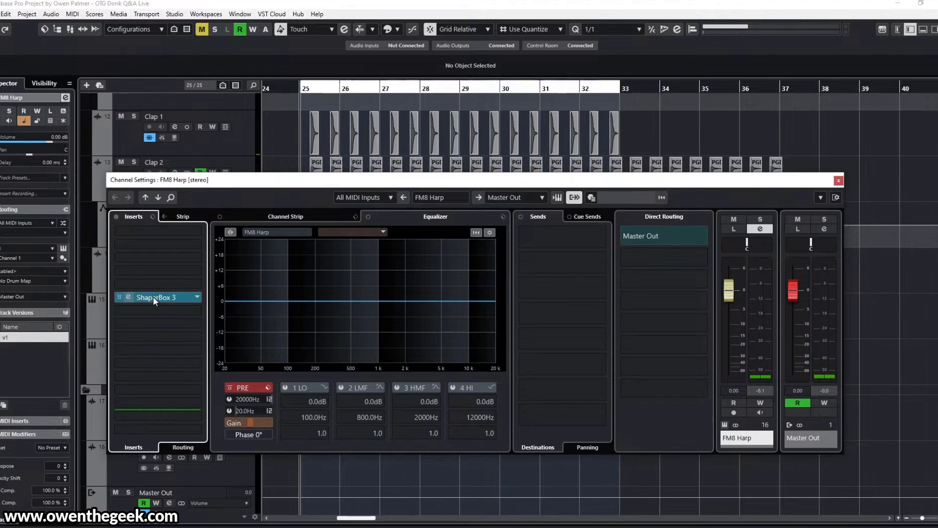
- Remove ShaperBox 3 from the FM8 Harp inserts and close the channel settings
drag(153, 297, 854, 265)
click(839, 180)
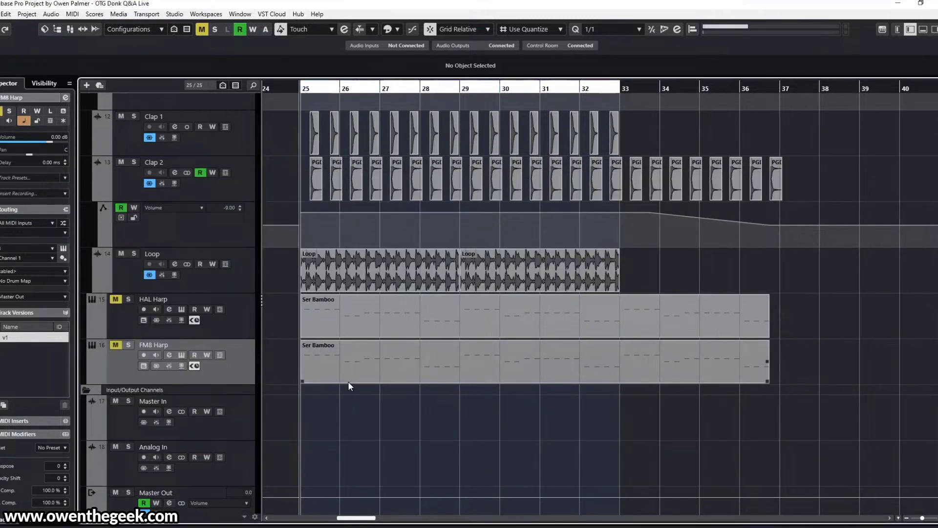
scroll(377, 342, up, 2)
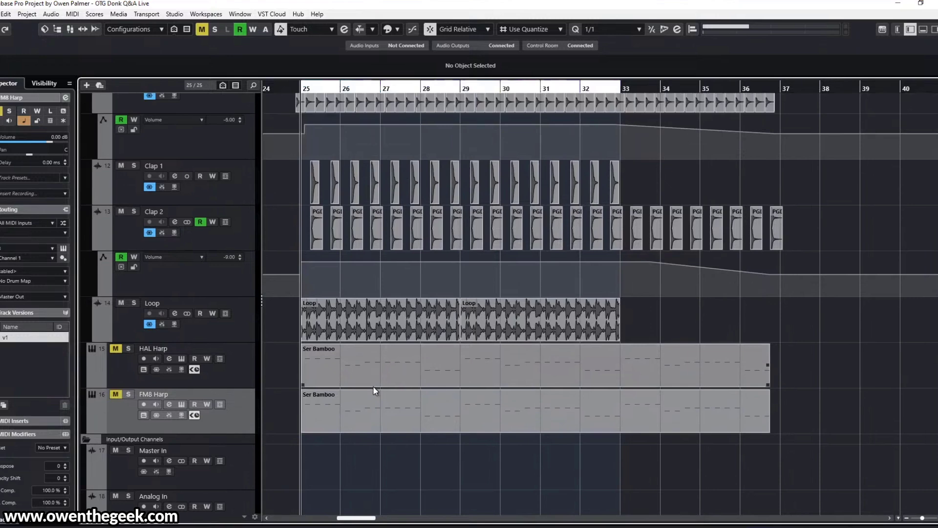
scroll(375, 391, up, 10)
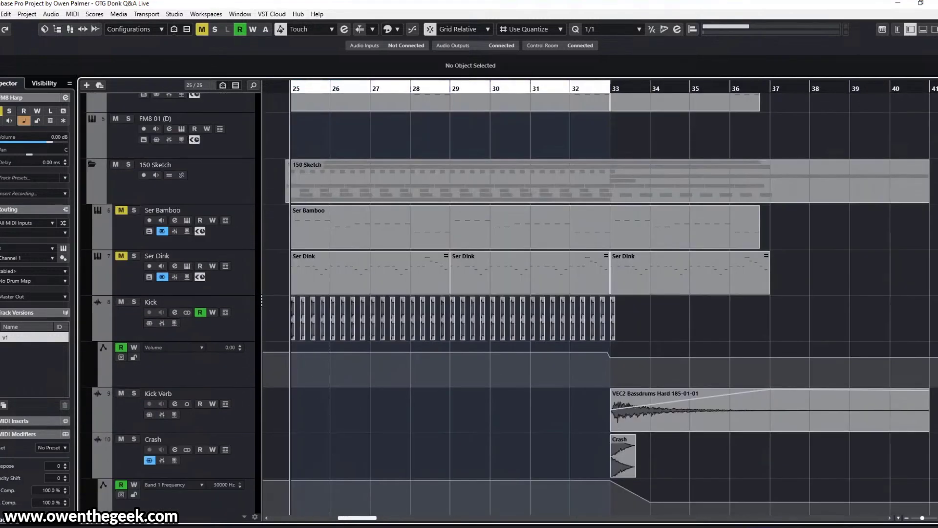
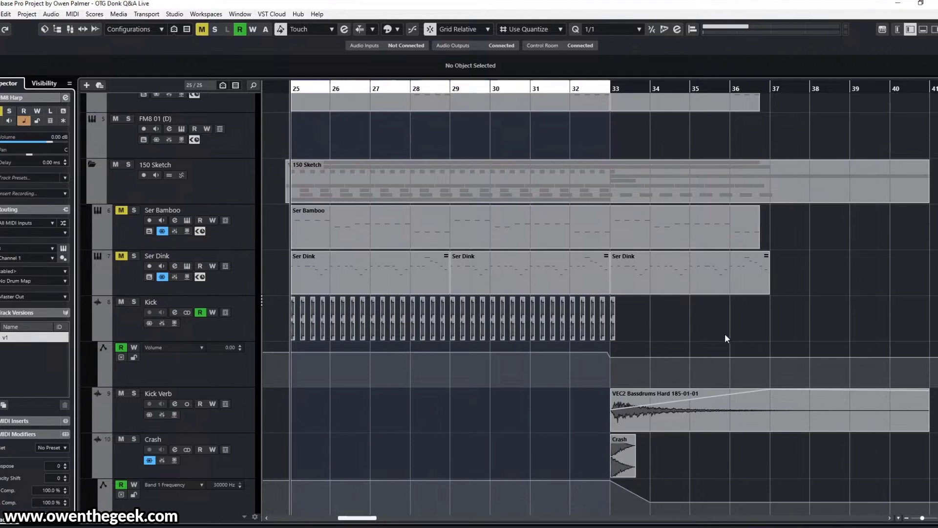
scroll(477, 450, down, 4)
scroll(444, 411, down, 6)
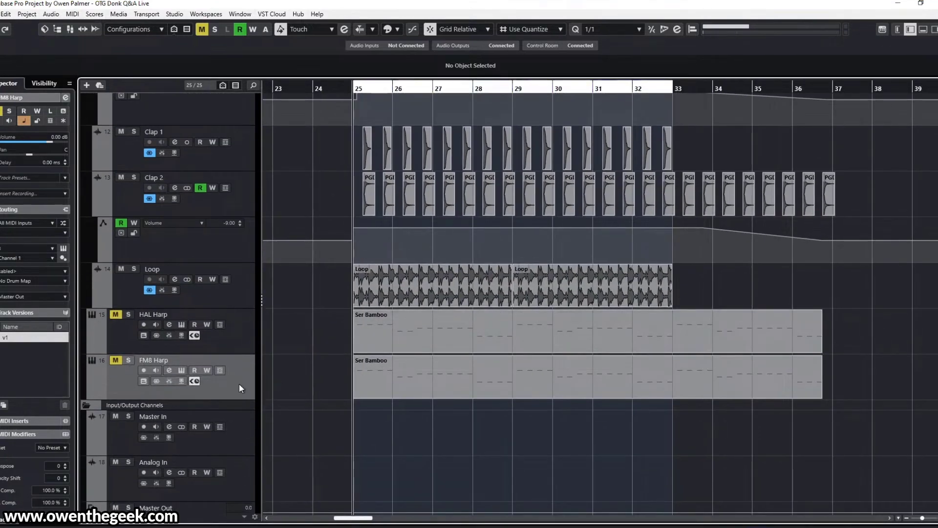
- Solo the FM8 Harp track and open its editor's overview of all operators
key(s)
key(e)
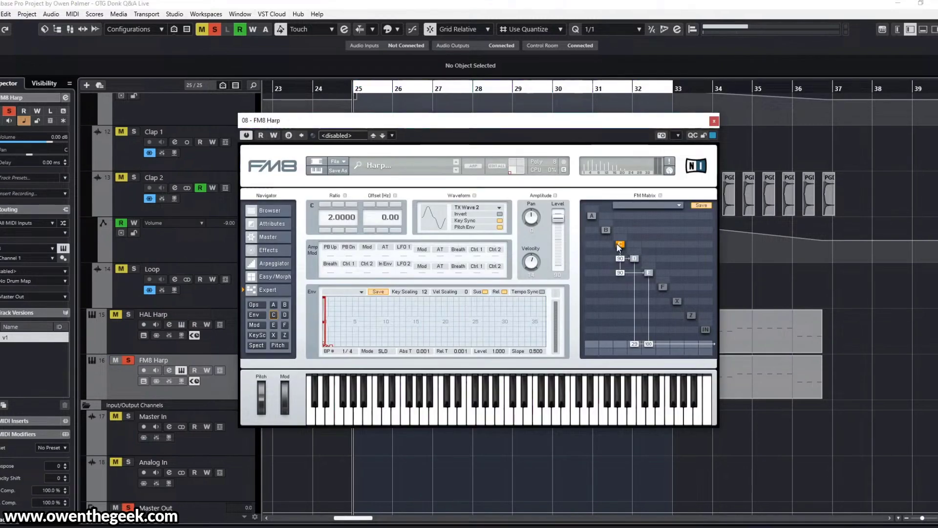
click(649, 272)
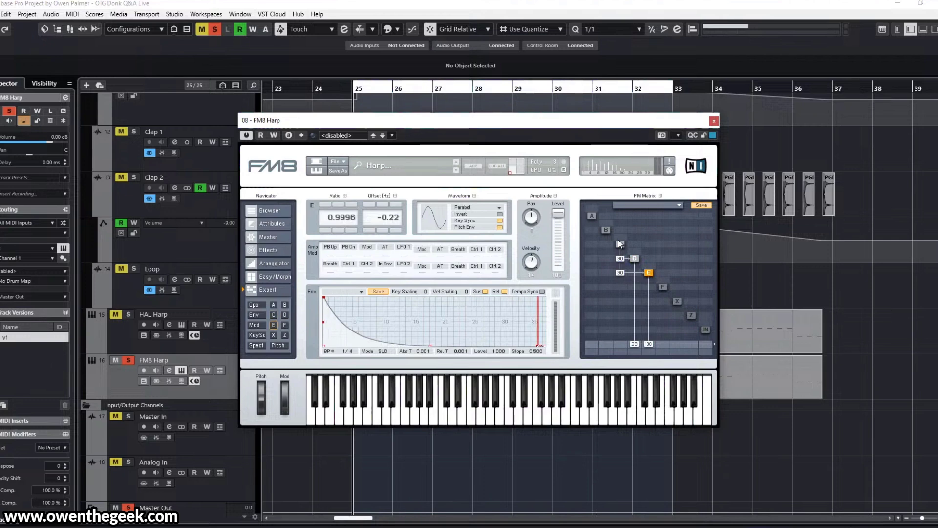
click(254, 305)
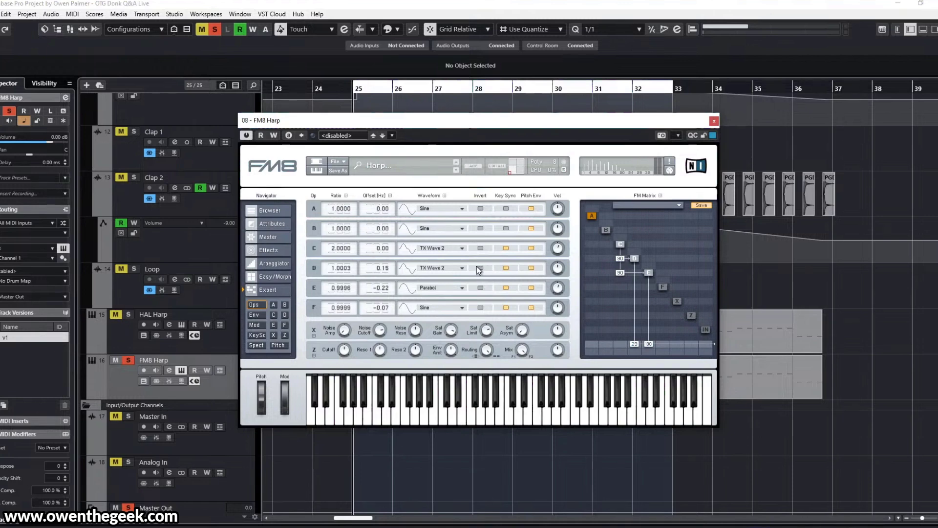
- Invert operator C's waveform while the loop plays, stop playback, and turn off solo on FM8 Harp
key(space)
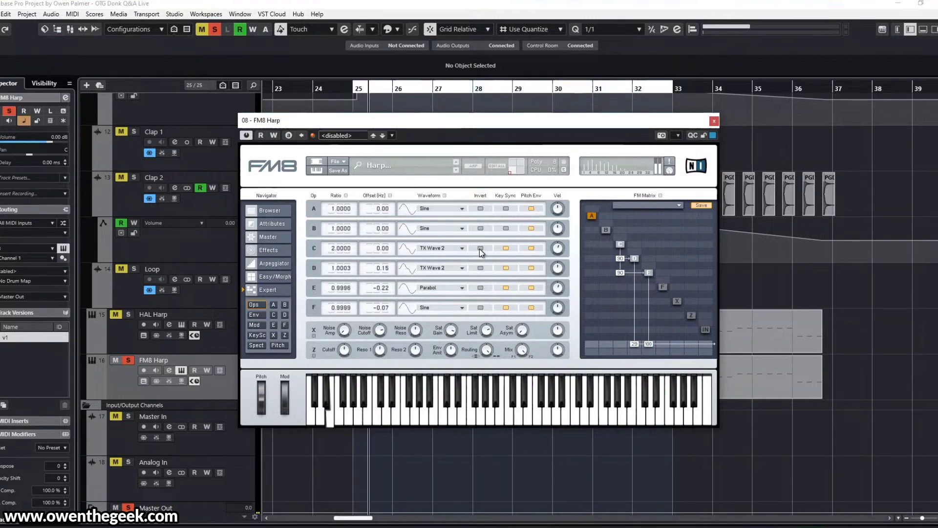
click(480, 248)
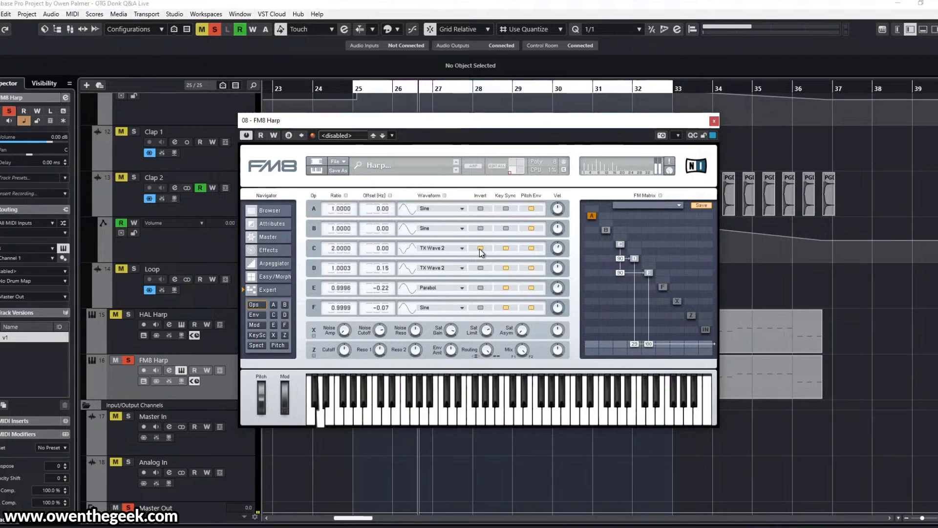
key(space)
key(s)
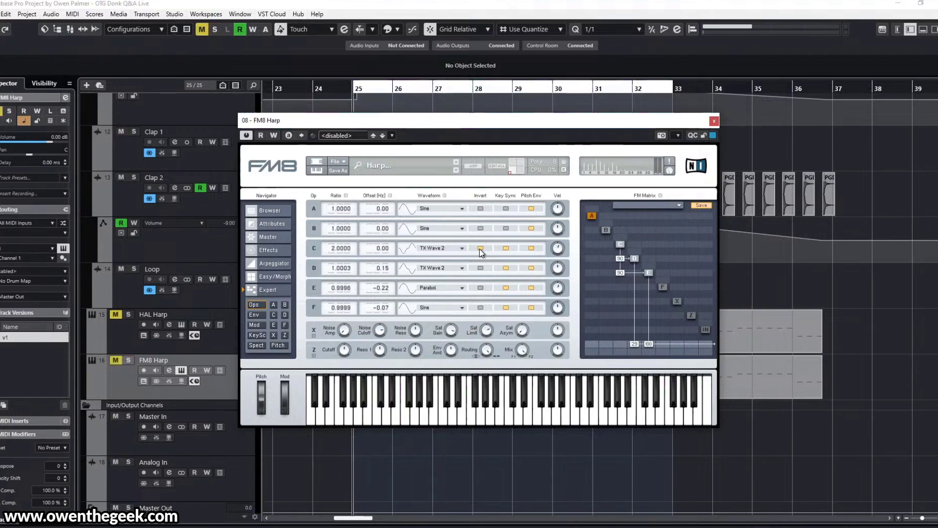
- Unmute FM8 Harp and compare operator C's waveform inversion on and off with the drums playing
click(115, 360)
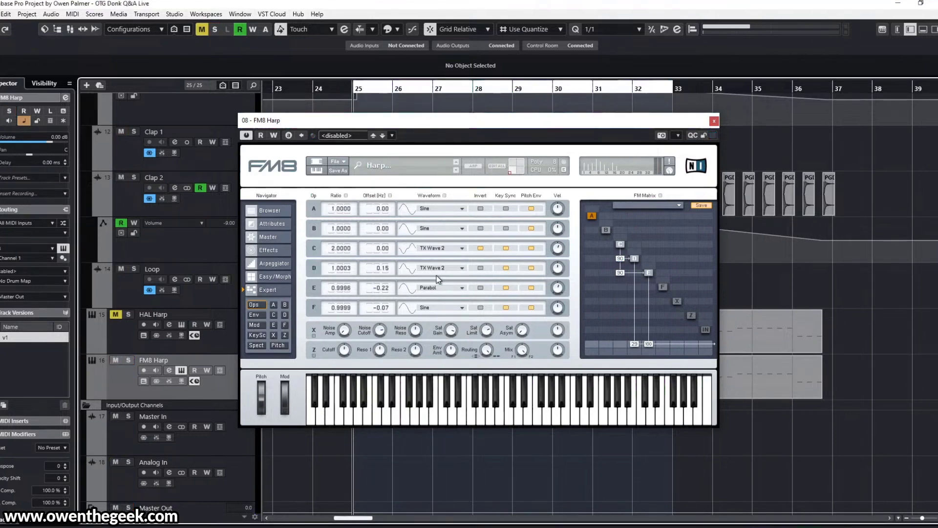
key(space)
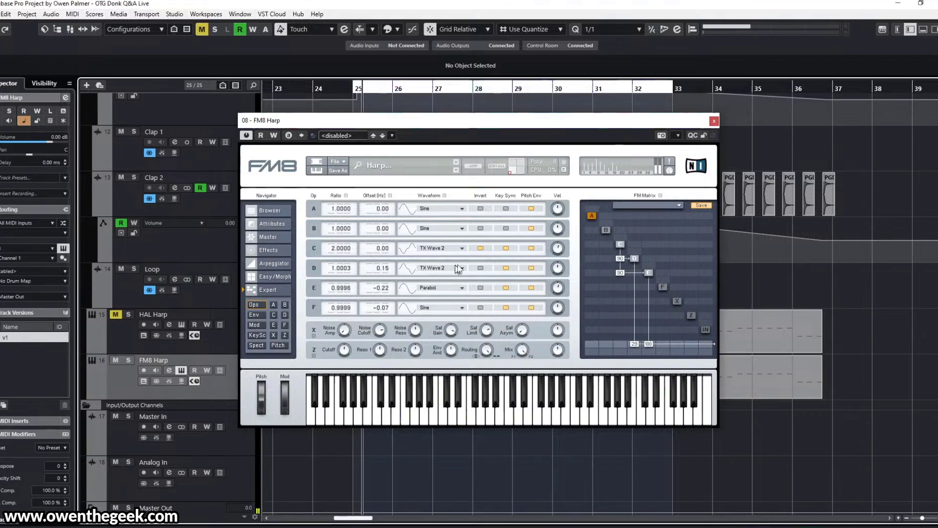
click(481, 249)
key(space)
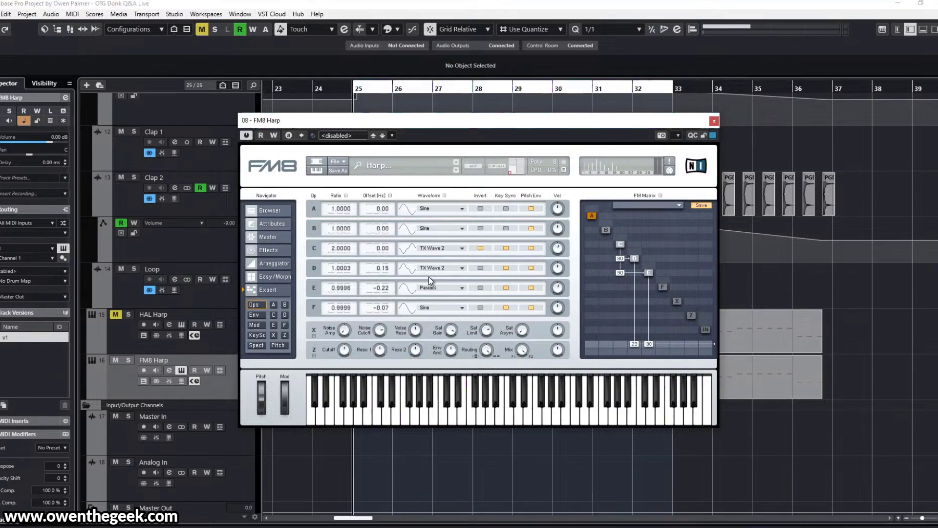
- Change operator E's waveform to Sine and toggle operator C's inversion again during playback
click(429, 290)
click(440, 162)
key(space)
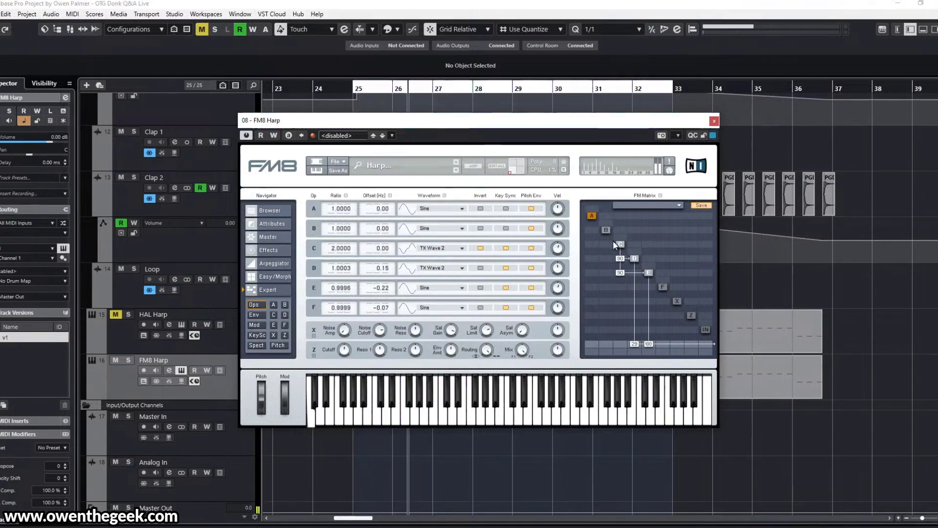
click(481, 248)
key(space)
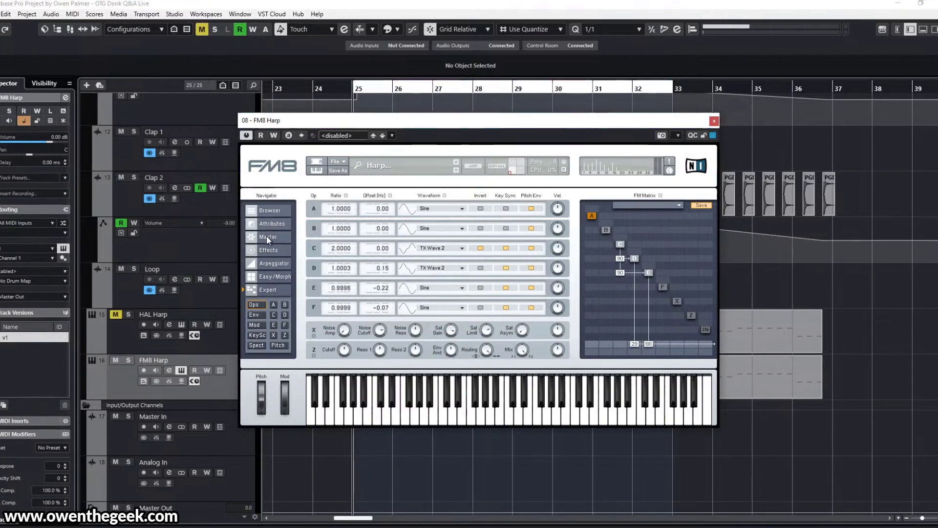
- Raise operator C's level to 93, turn off its waveform inversion, and close the FM8 editor
click(620, 245)
drag(558, 220, 557, 215)
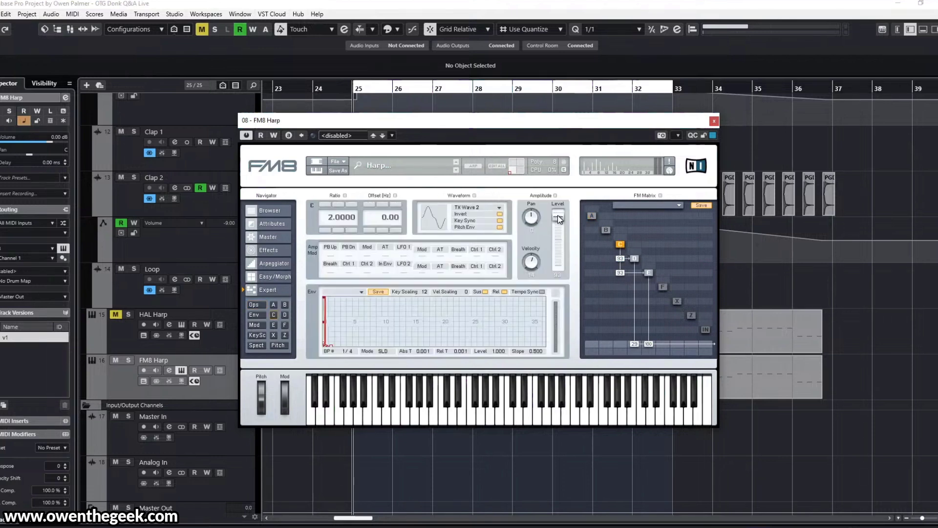
click(499, 220)
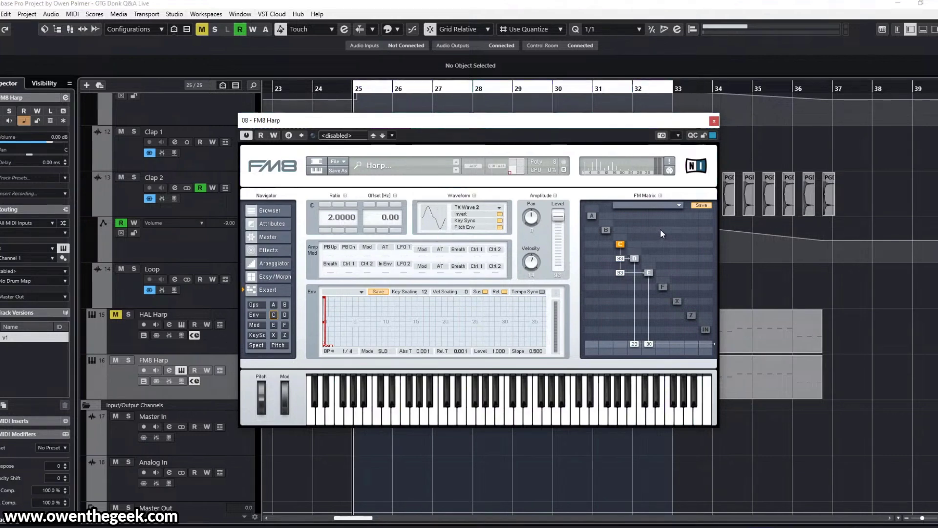
mouse_move(558, 216)
mouse_down()
mouse_move(559, 240)
mouse_move(561, 219)
mouse_up()
key(s)
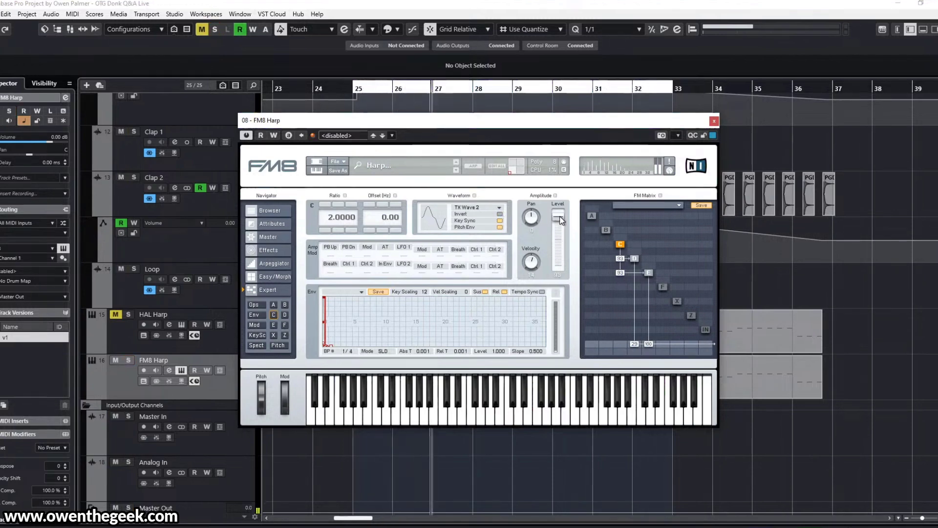
click(500, 214)
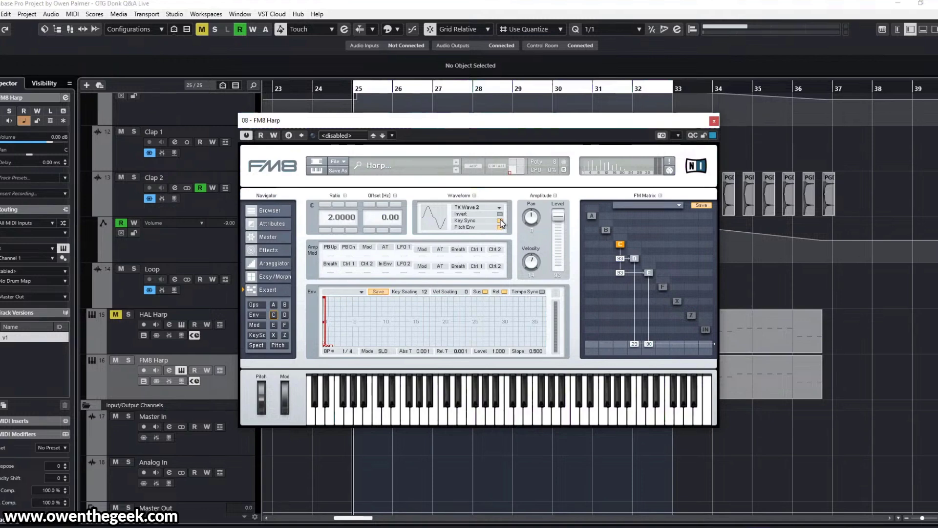
click(714, 120)
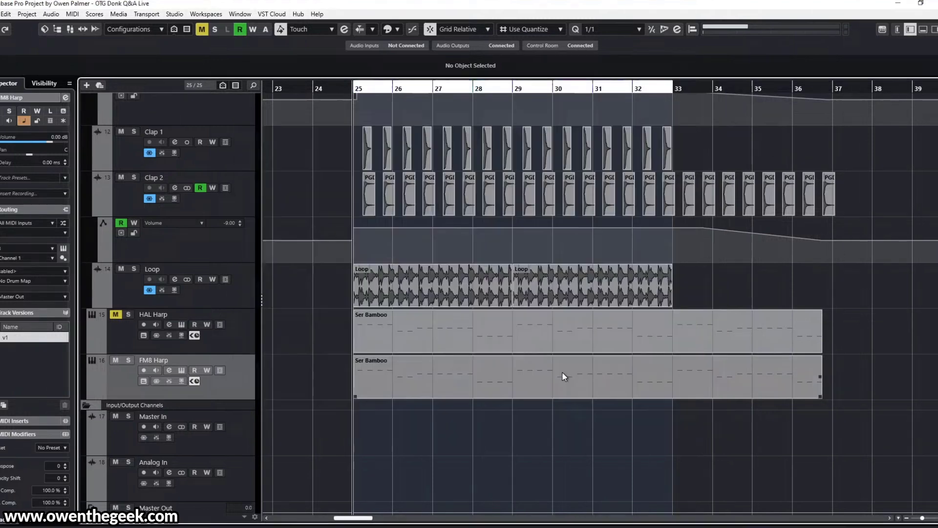
- Add a new instrument track using the chipsynth MD synth
key(g)
key(g)
key(shift+g)
key(shift+g)
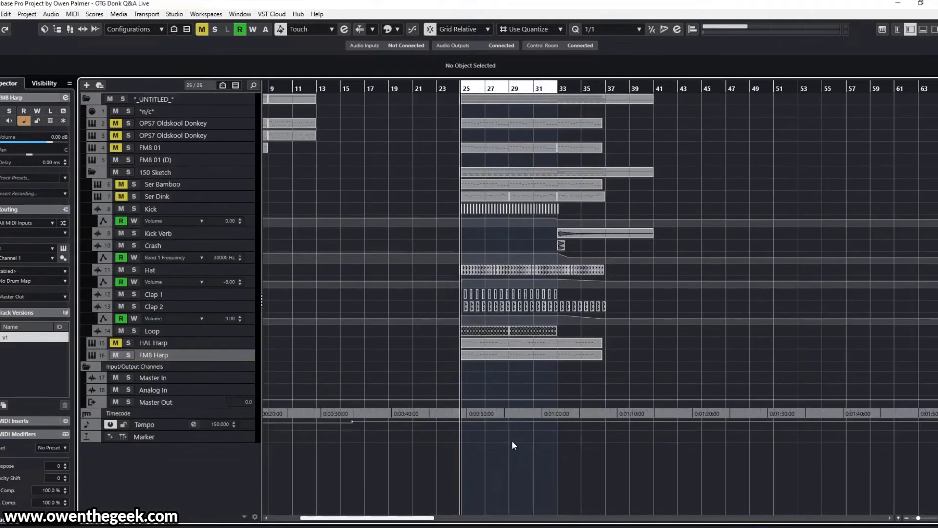
double_click(396, 380)
click(236, 245)
text(op)
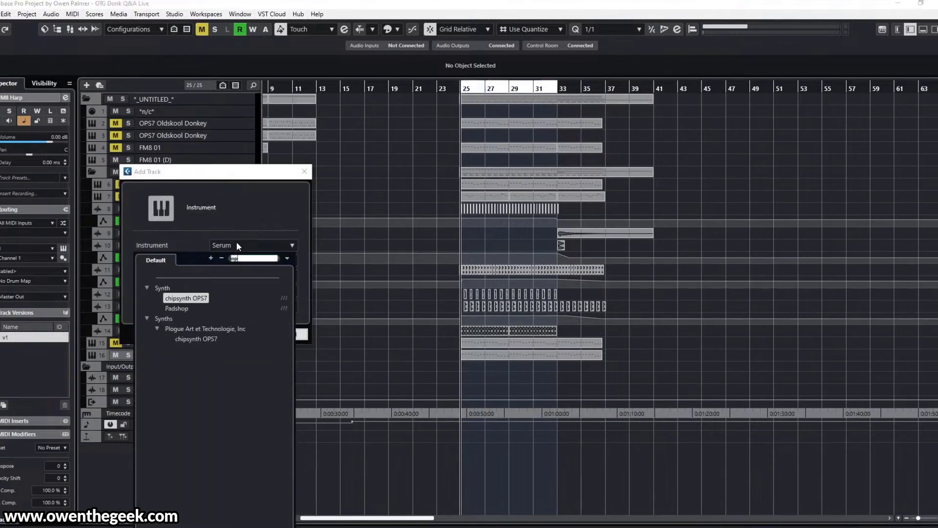
key(BackSpace)
key(BackSpace)
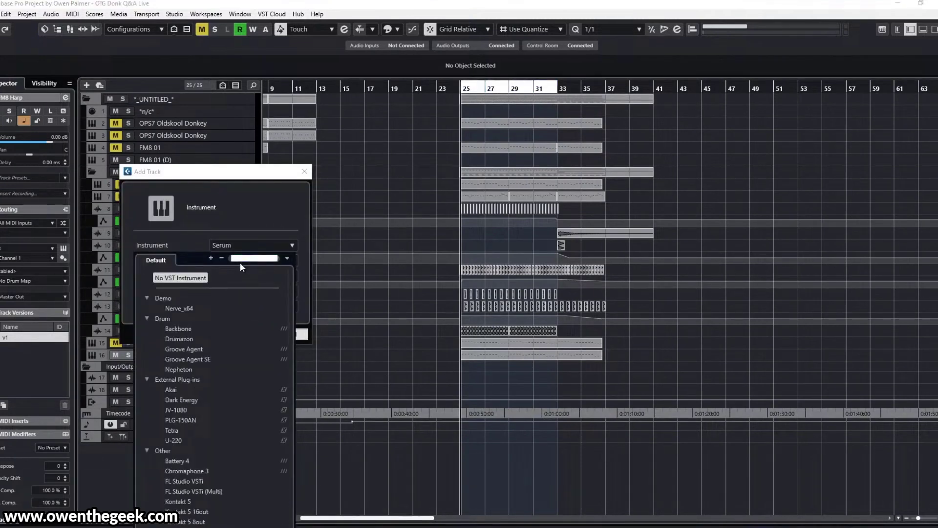
text(md)
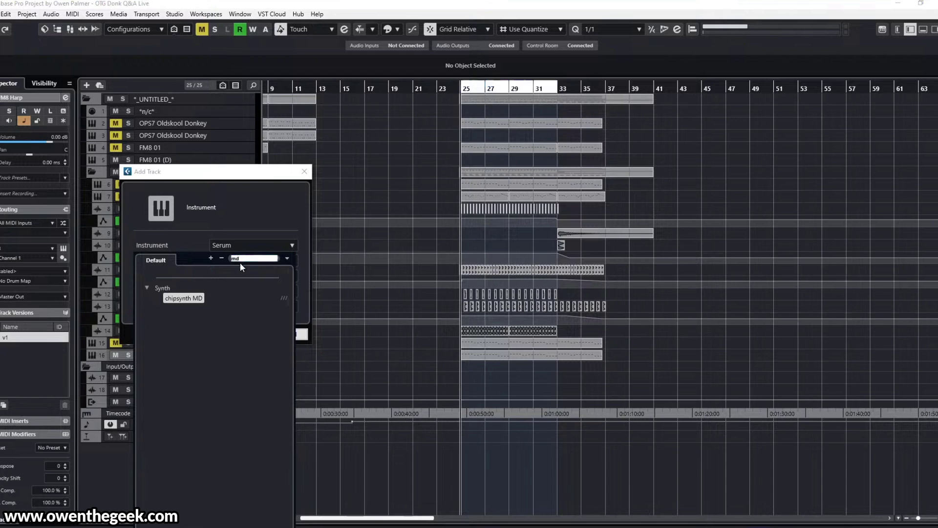
key(Return)
click(253, 334)
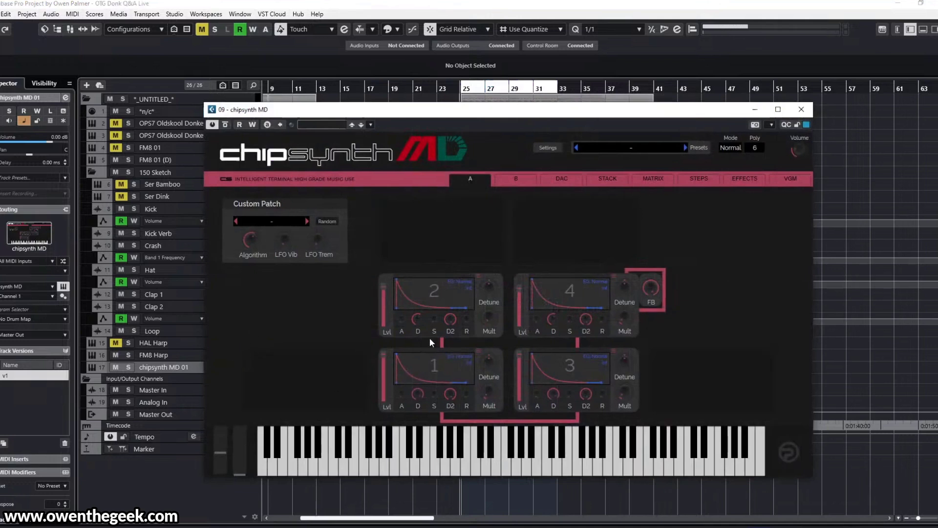
- Inspect operator 2's additional settings in chipsynth MD and open its SSG envelope shapes
click(478, 274)
click(477, 274)
click(477, 275)
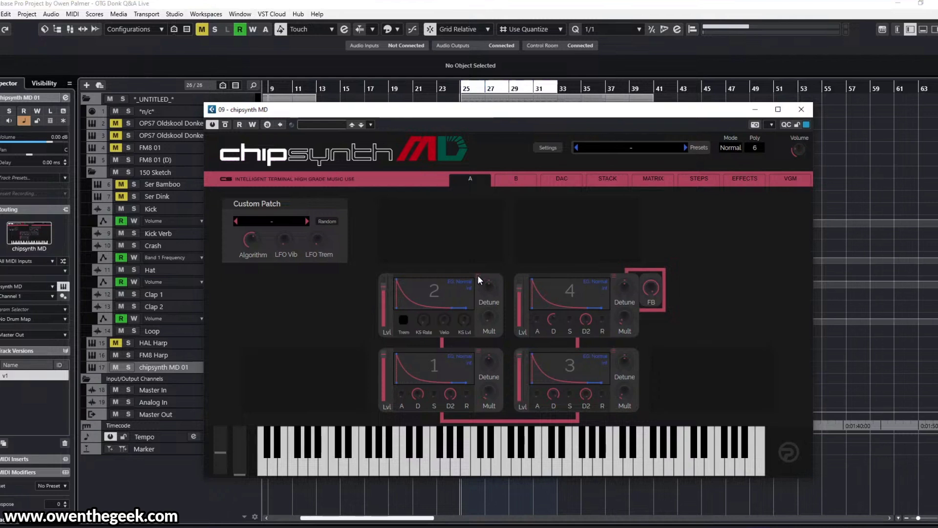
click(477, 274)
click(437, 286)
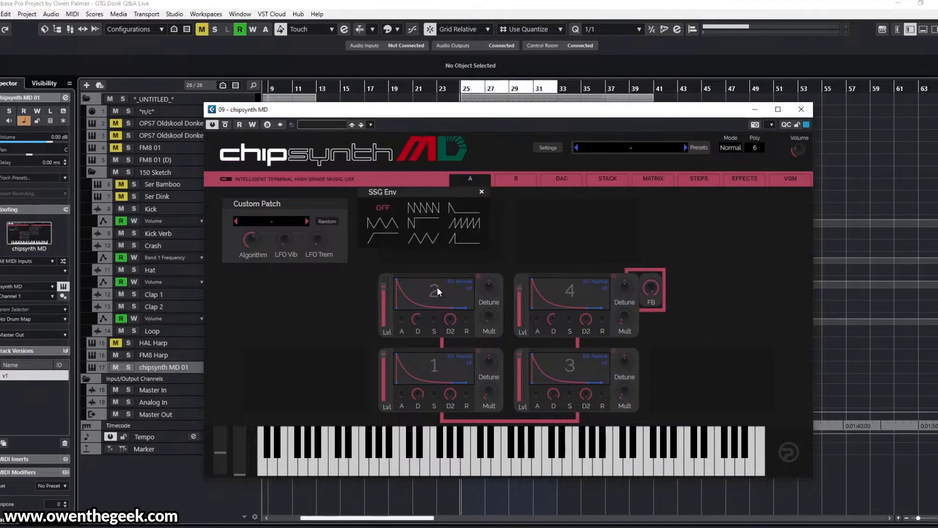
- Close the SSG envelope shapes and the chipsynth MD editor, and remove the chipsynth MD 01 track
click(436, 286)
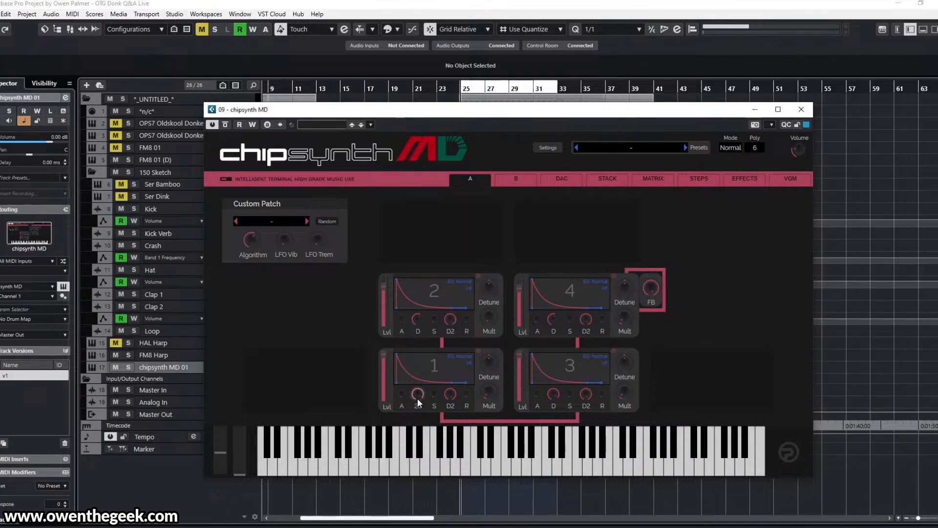
click(477, 275)
click(477, 274)
click(804, 111)
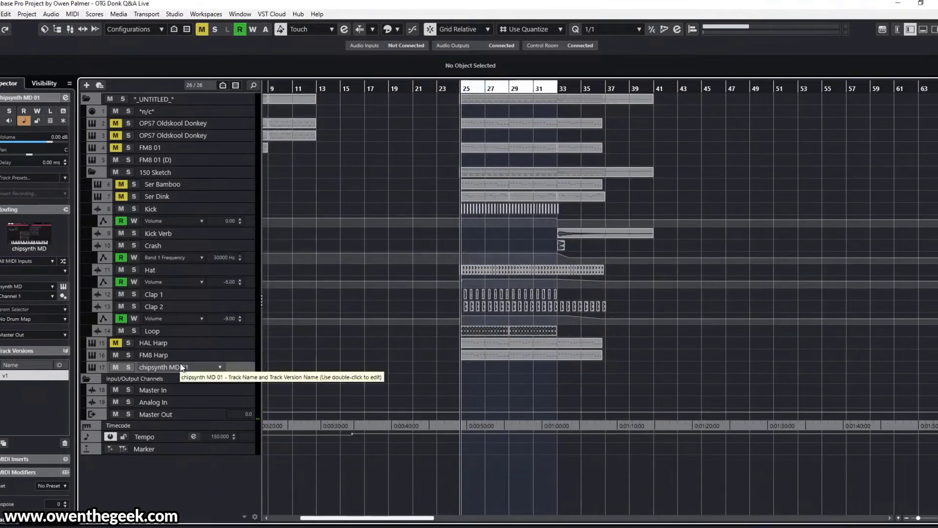
right_click(235, 366)
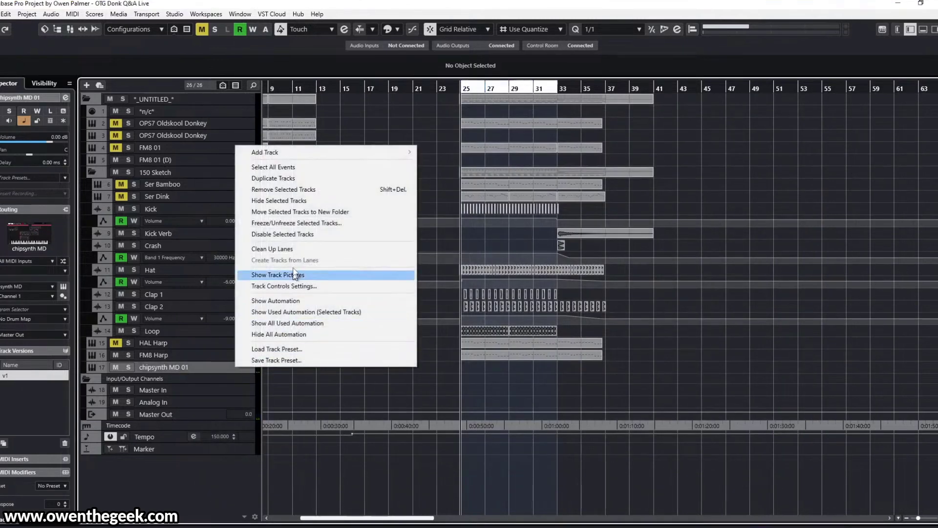
click(299, 190)
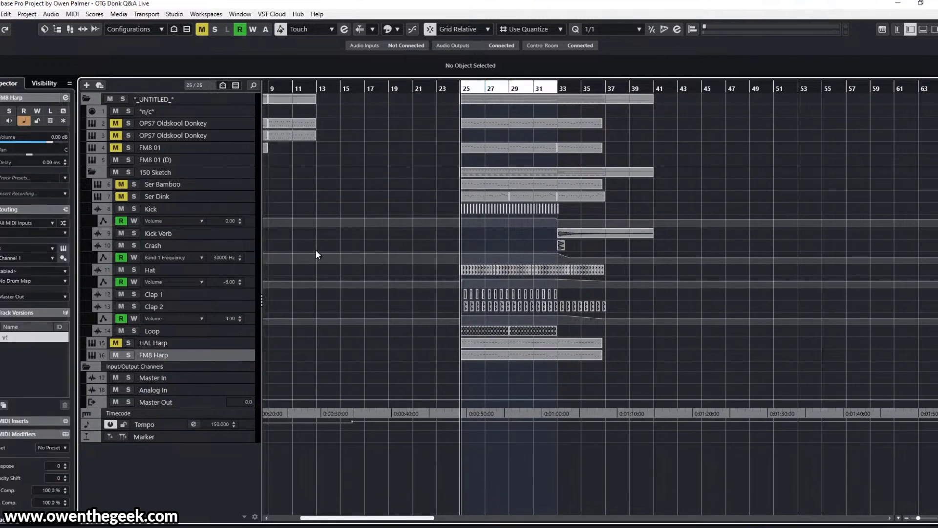
scroll(342, 230, right, 3)
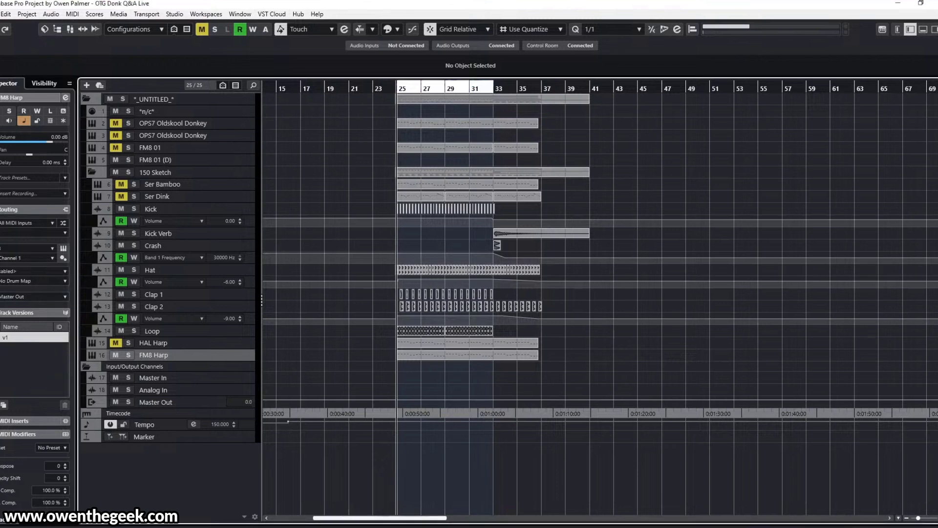
click(645, 319)
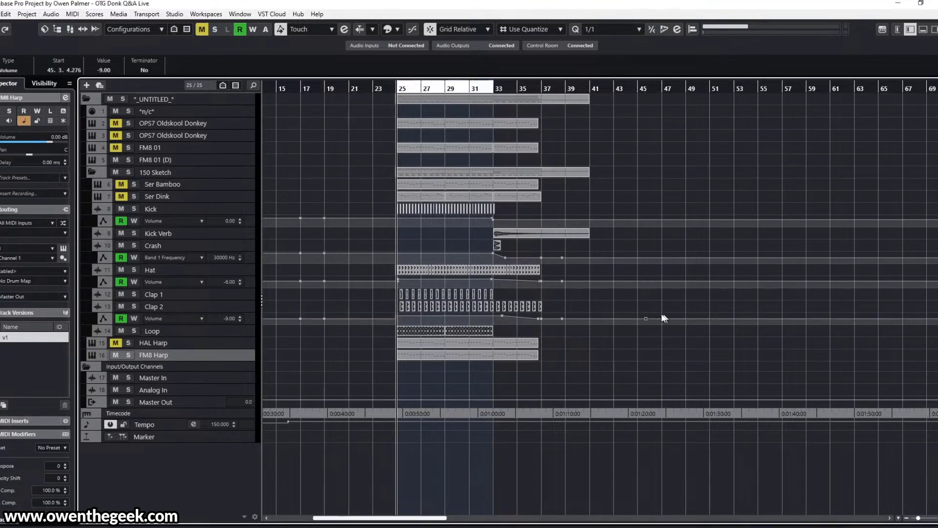
scroll(611, 283, up, 1)
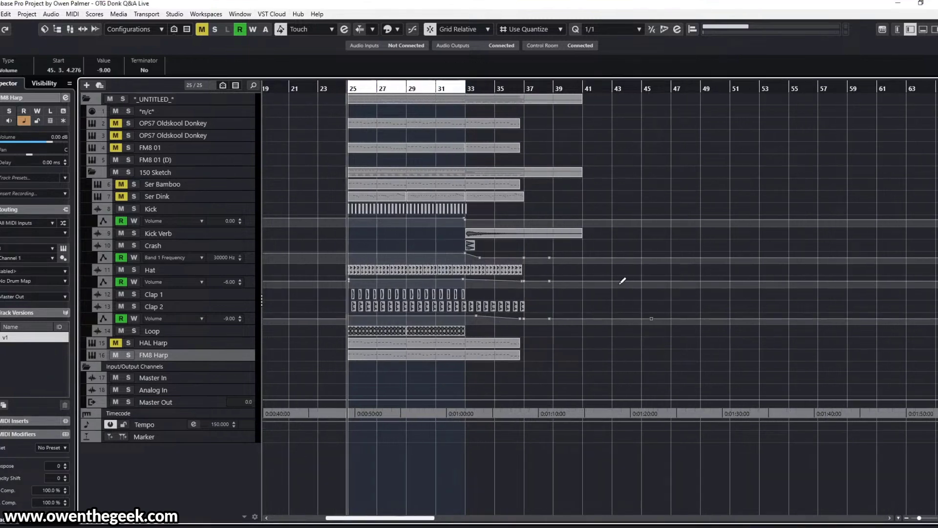
click(634, 191)
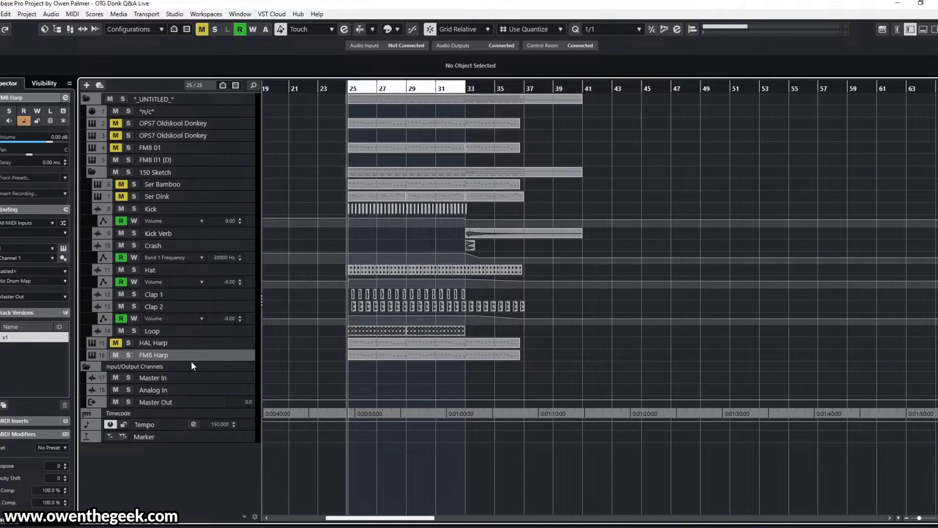
- Inspect the FM8 Harp track's synth editor alongside its channel settings and equalizer, and close the channel settings
click(223, 355)
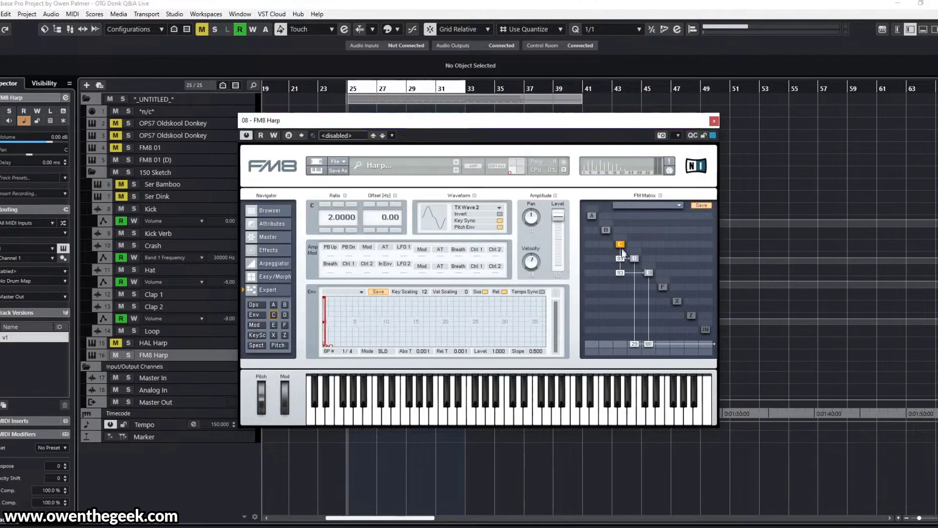
key(e)
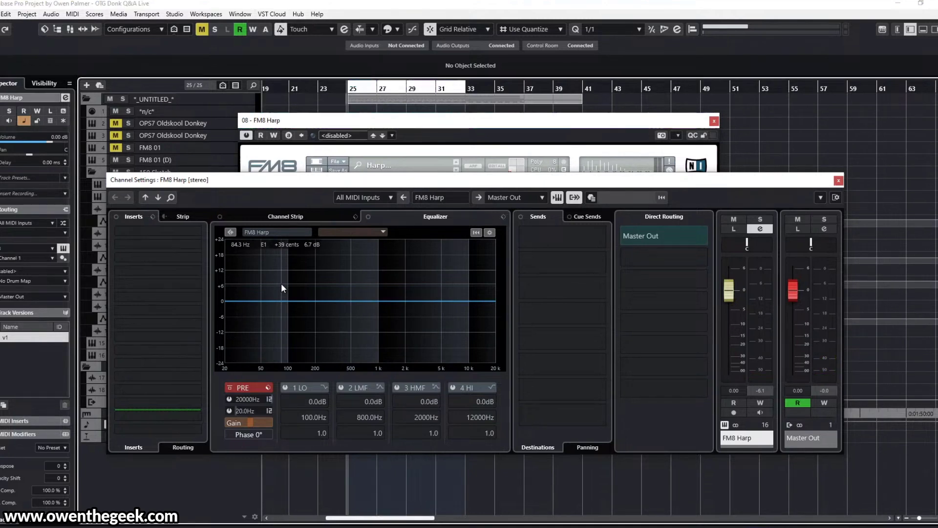
click(688, 120)
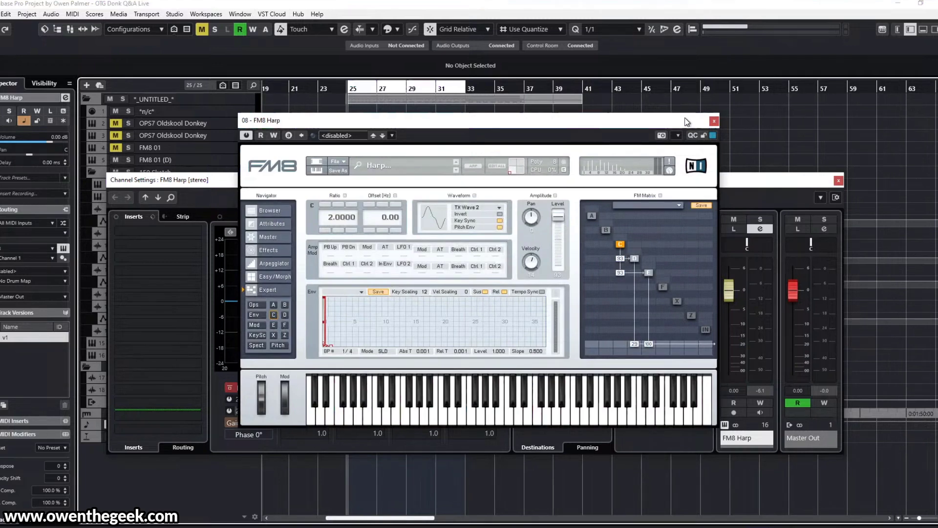
click(216, 203)
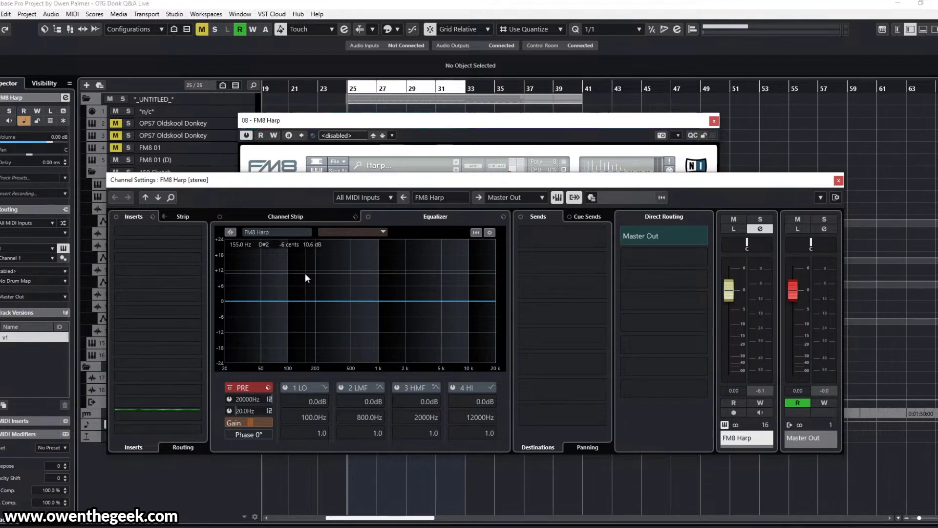
click(513, 146)
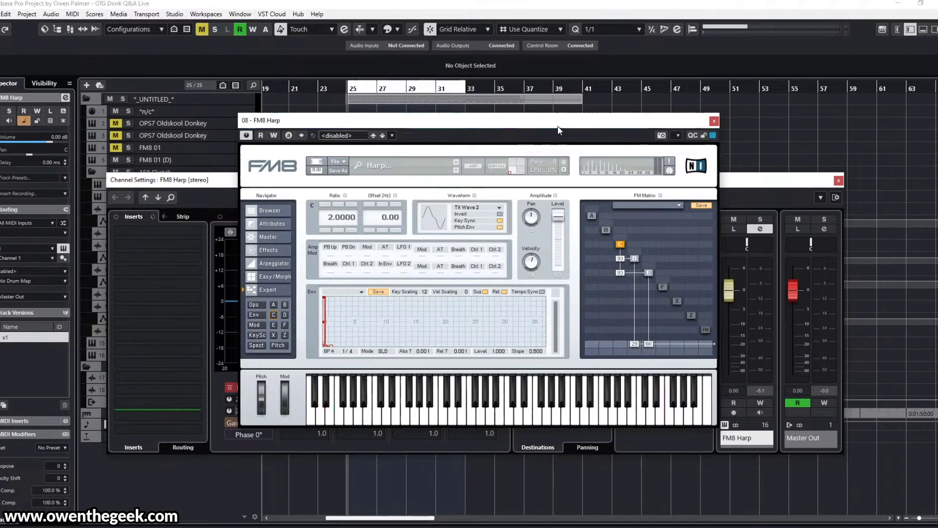
drag(583, 128, 587, 167)
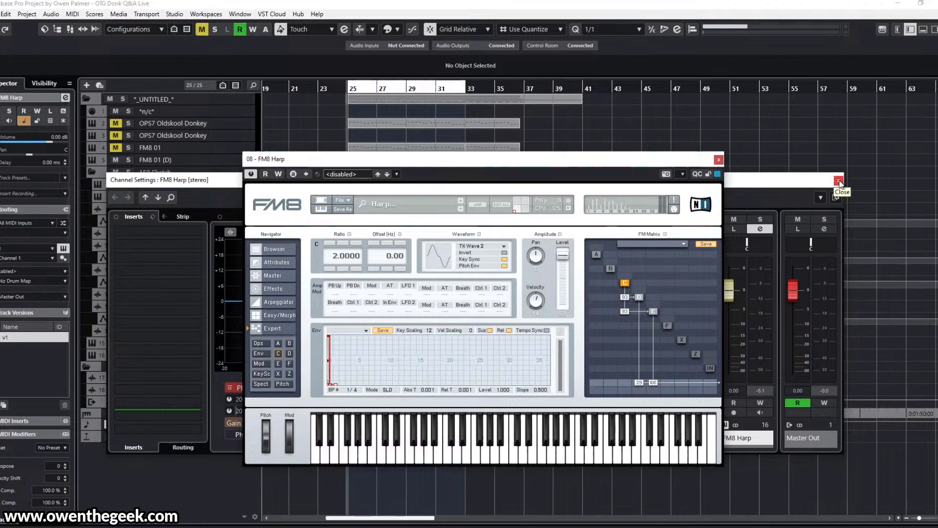
click(839, 182)
drag(622, 166, 739, 159)
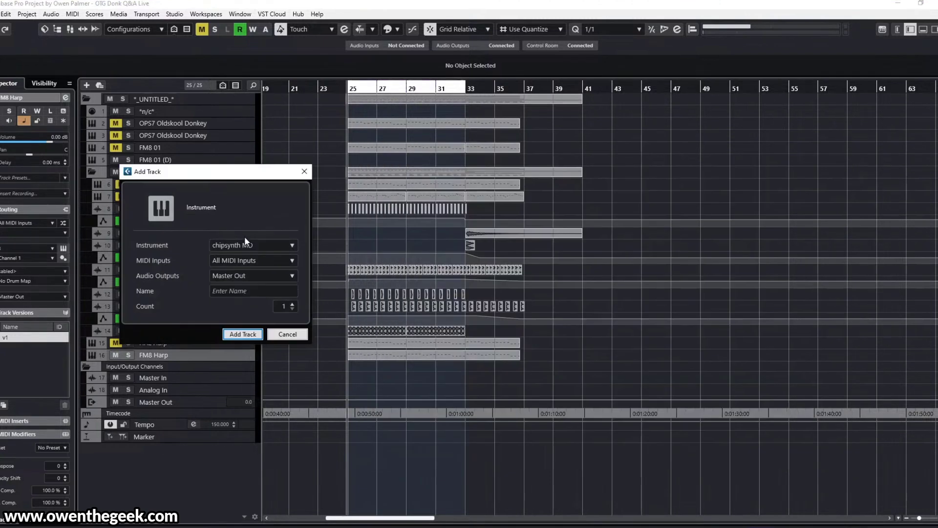
- Add a new instrument track using the Serum synth
click(245, 242)
text(serum)
click(174, 298)
click(236, 334)
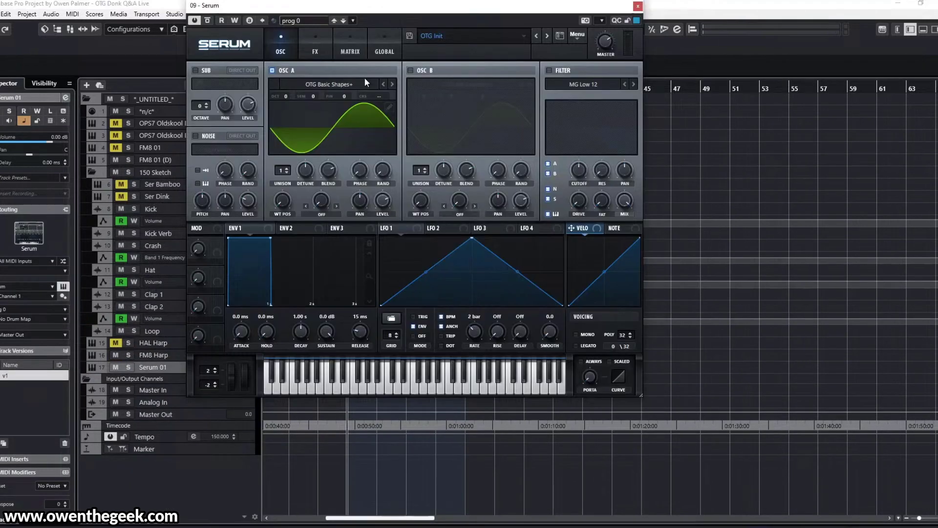
- Enable Serum's oscillator B, enlarge the Serum 01 track and copy the Ser Bamboo part onto it
click(410, 70)
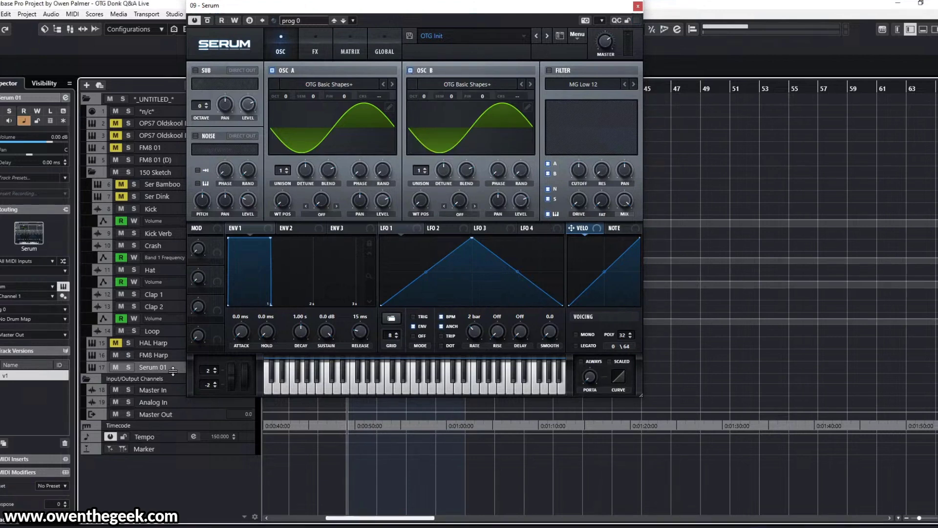
drag(172, 373, 164, 427)
drag(439, 6, 718, 79)
drag(364, 146, 389, 402)
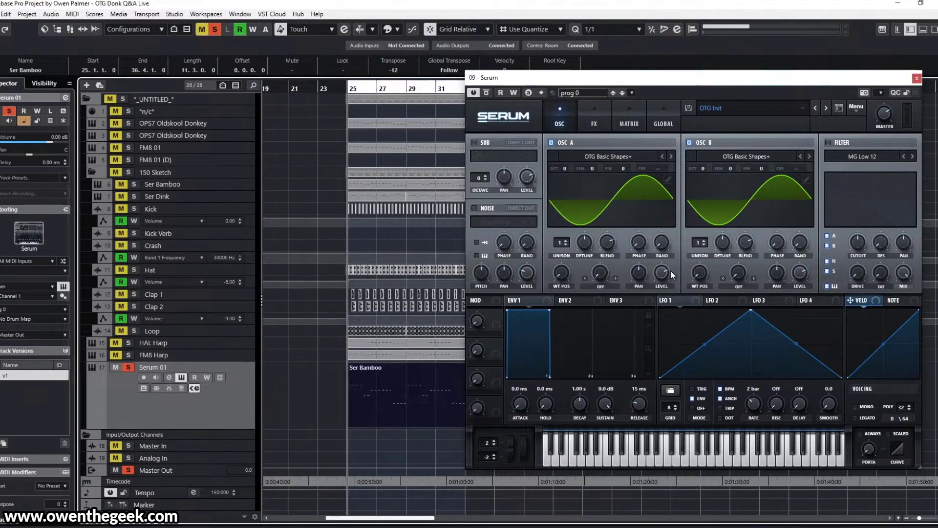
- Play the part, raise oscillator B by one octave, and set oscillator A's warp mode to FM (From B)
key(space)
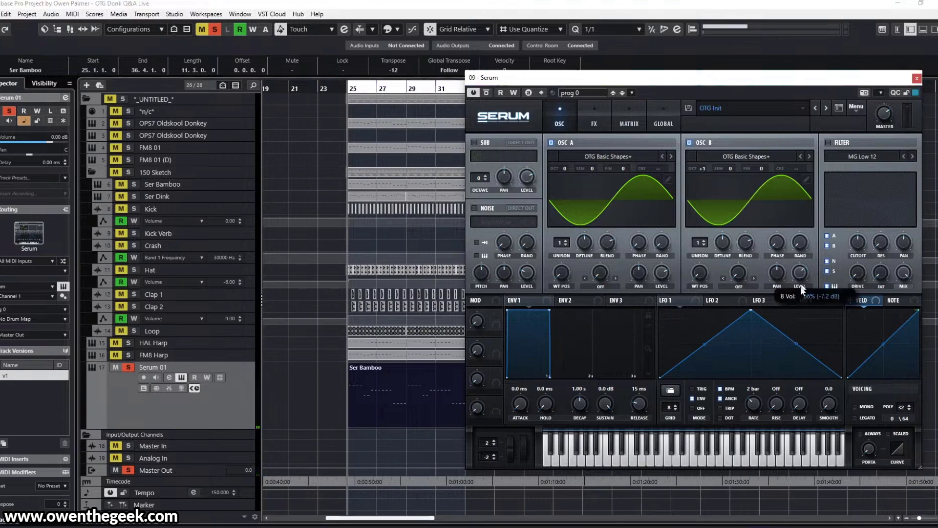
click(597, 284)
click(618, 239)
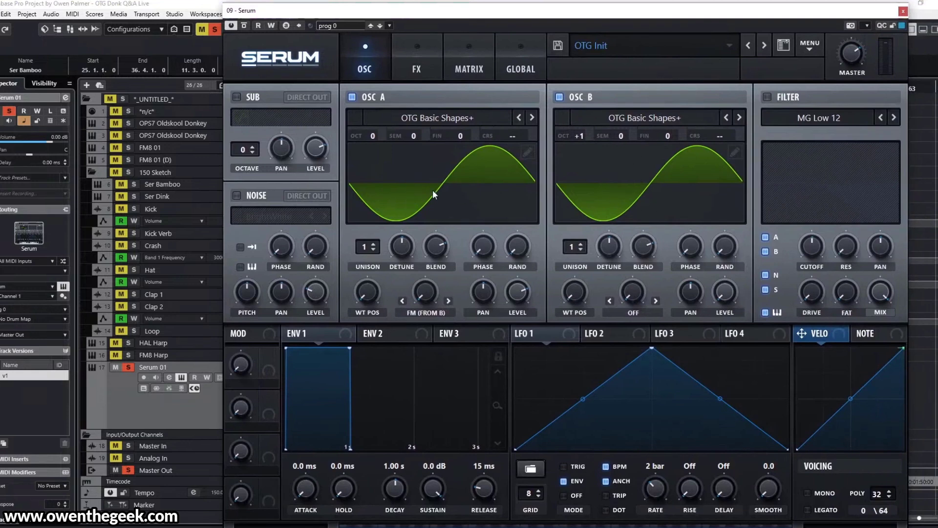
- Route envelope 2 to oscillator A's FM amount and shape it with 0% sustain and a 728 ms decay
click(389, 334)
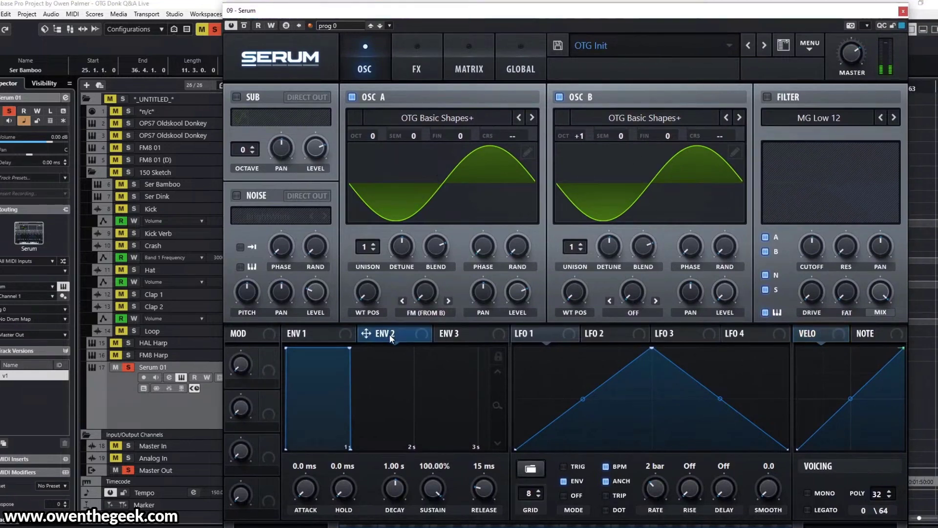
drag(395, 336, 425, 292)
drag(430, 491, 430, 525)
mouse_move(413, 286)
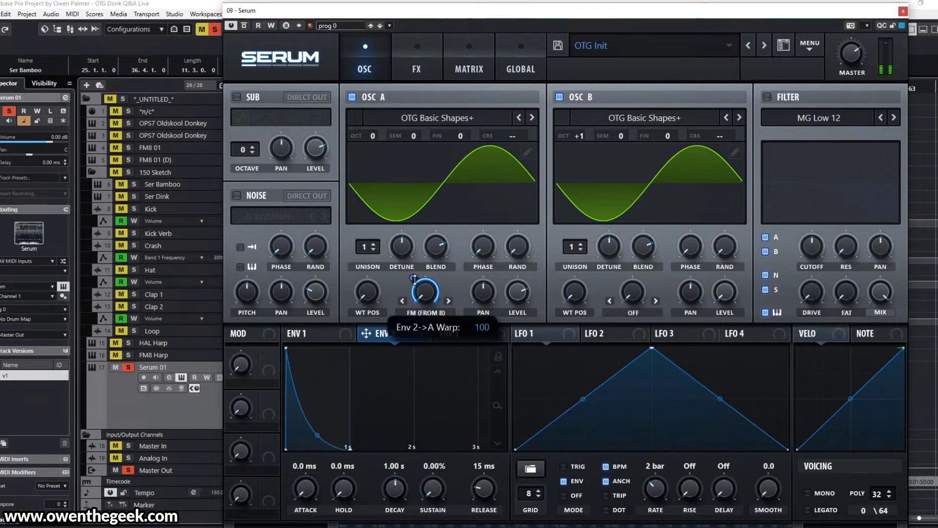
drag(413, 286, 410, 297)
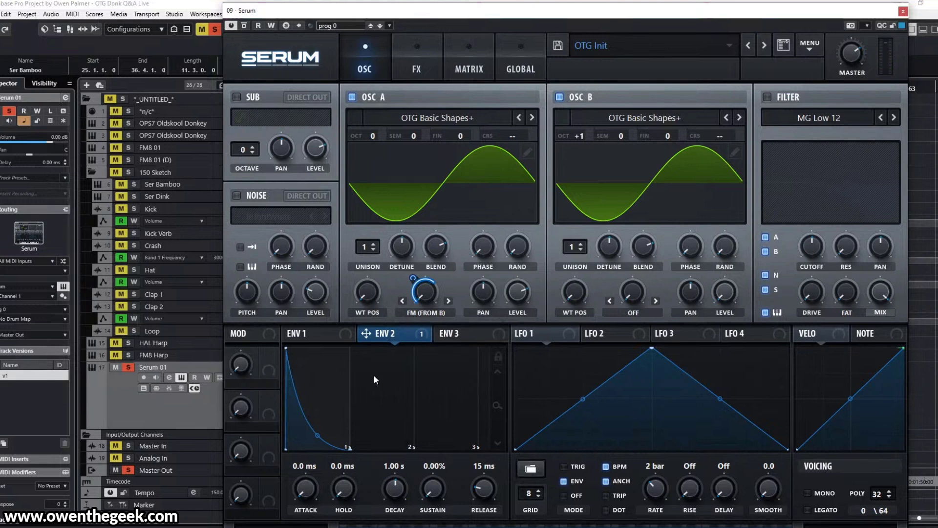
drag(398, 491, 397, 491)
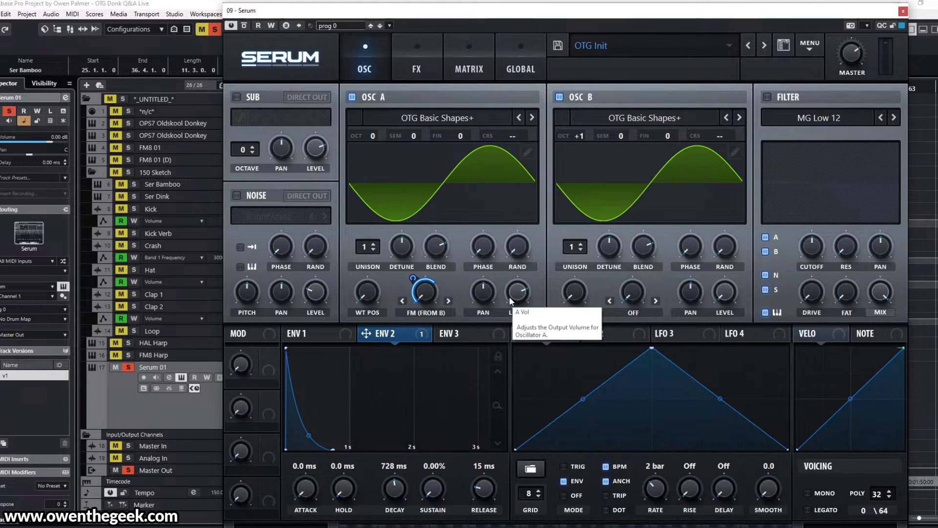
- Try to render oscillator A's FM warp into its wavetable
click(816, 43)
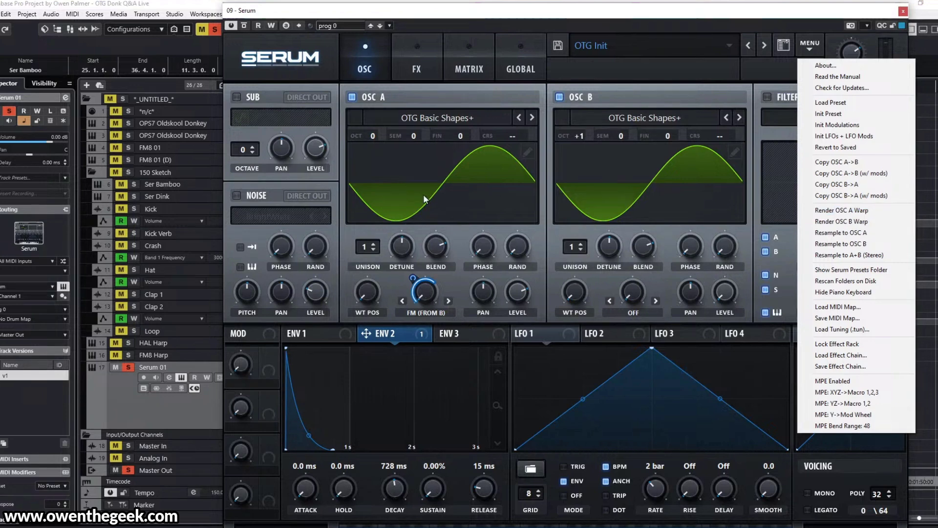
click(833, 210)
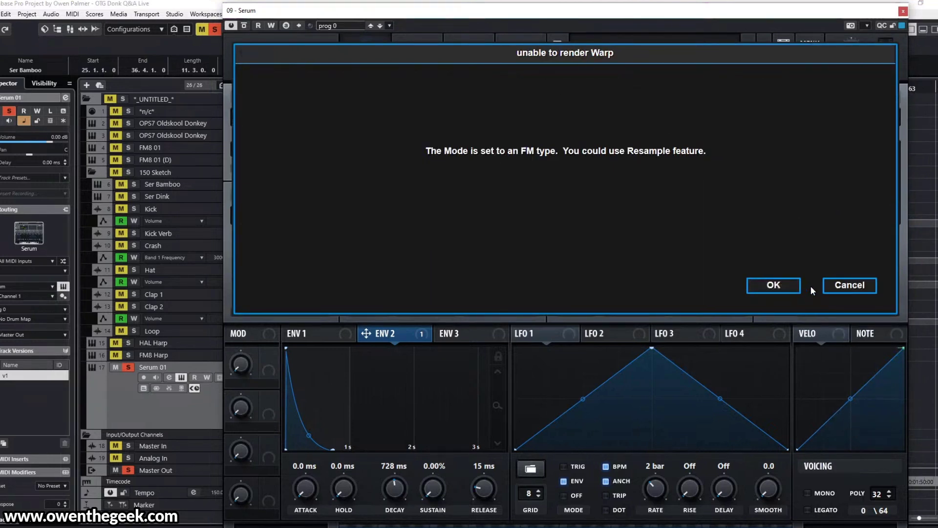
click(793, 285)
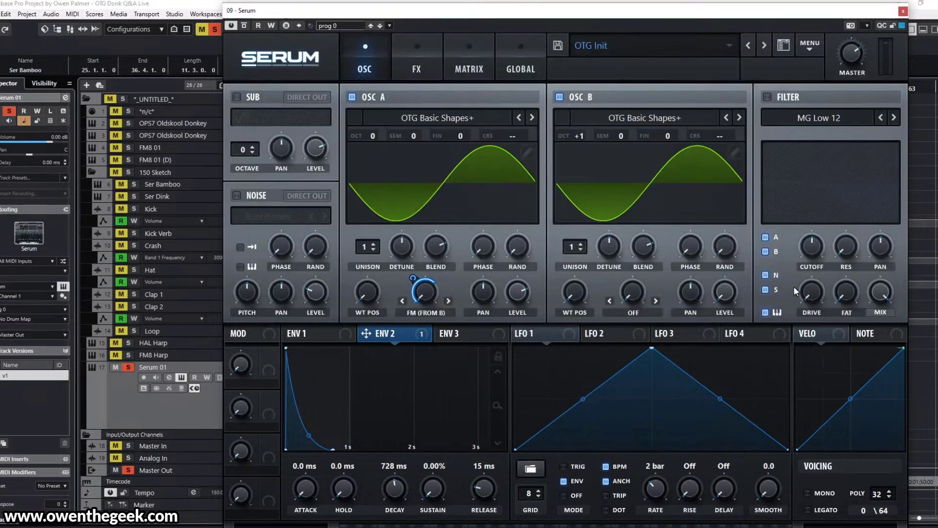
- Remove all envelope 2 destinations, modulate oscillator A's FM amount with LFO 1 instead, and resample the sound to oscillator A
click(813, 43)
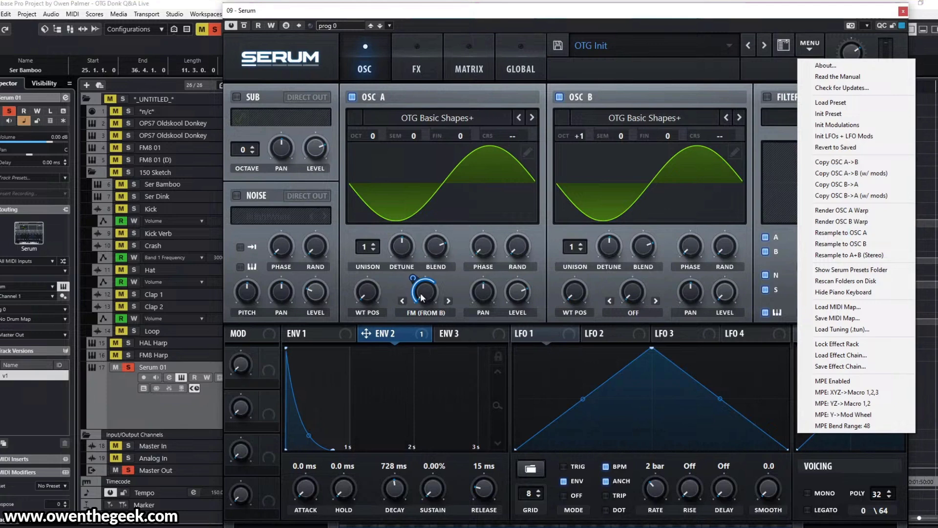
right_click(407, 332)
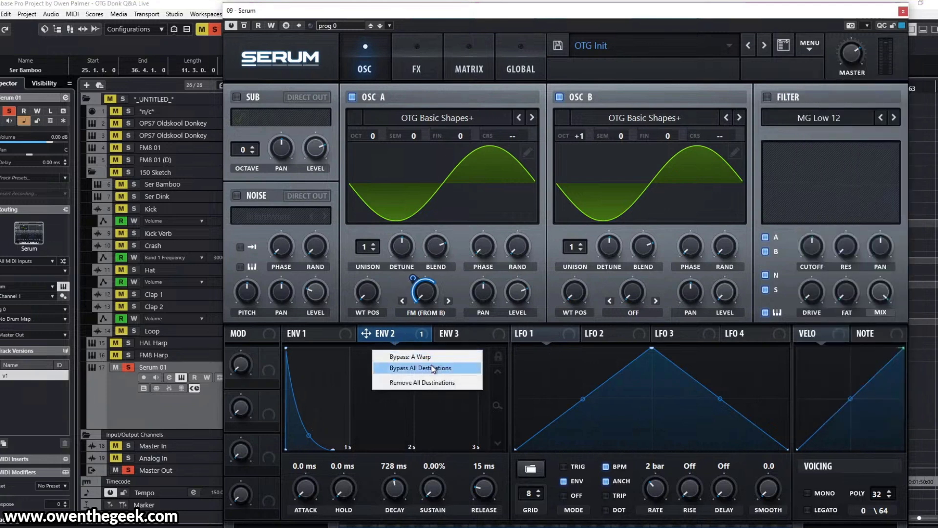
click(430, 368)
right_click(400, 335)
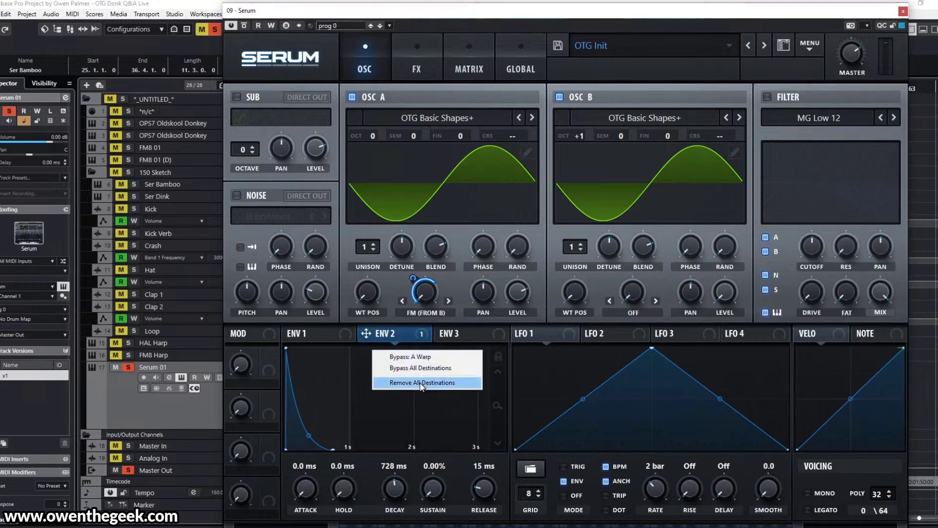
click(423, 383)
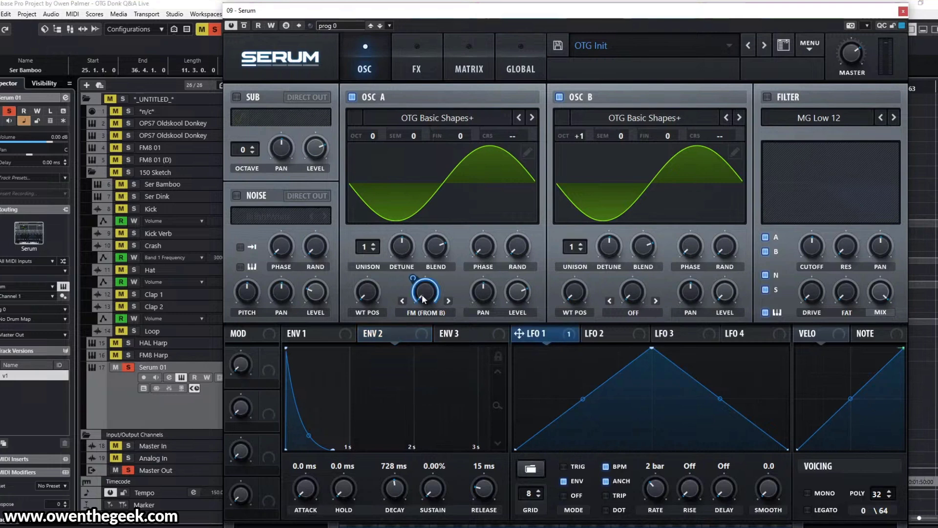
click(811, 49)
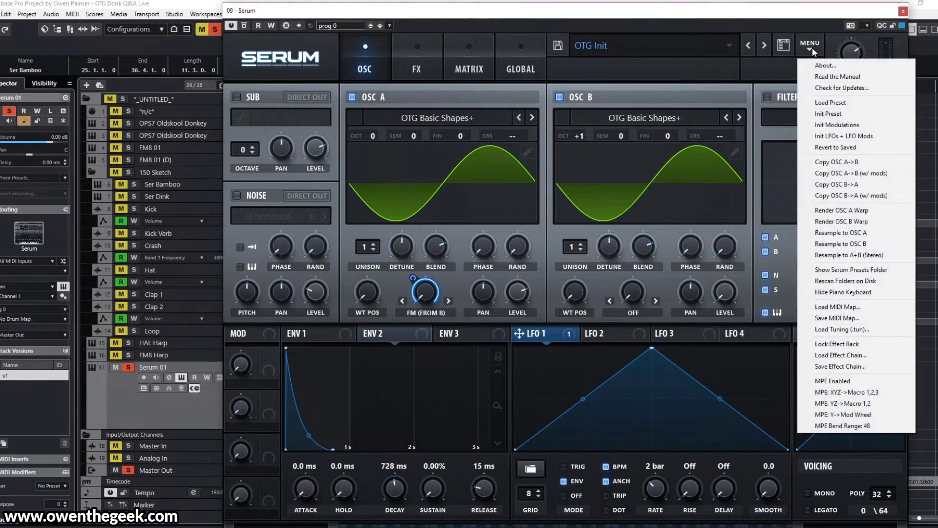
click(859, 236)
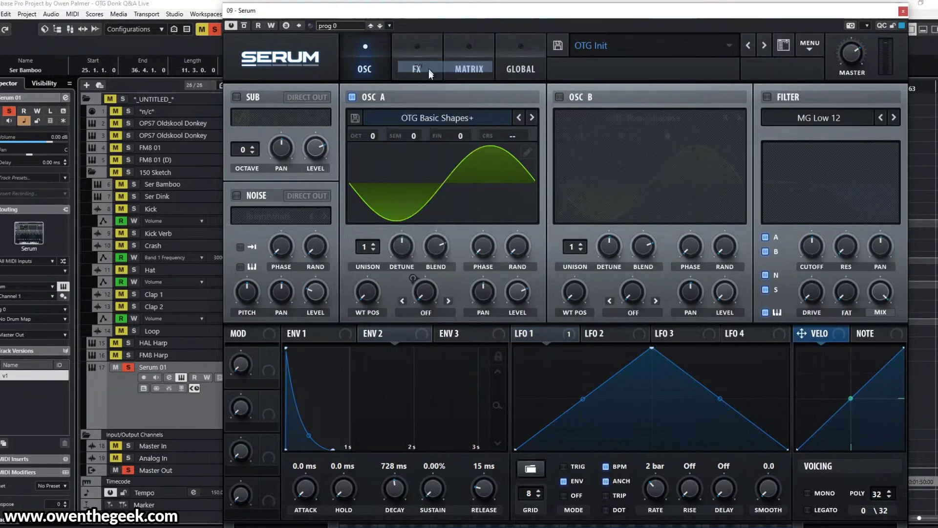
- Remove the LFO 1 modulation from oscillator A's warp and route LFO 1 to its wavetable position
right_click(425, 288)
click(458, 313)
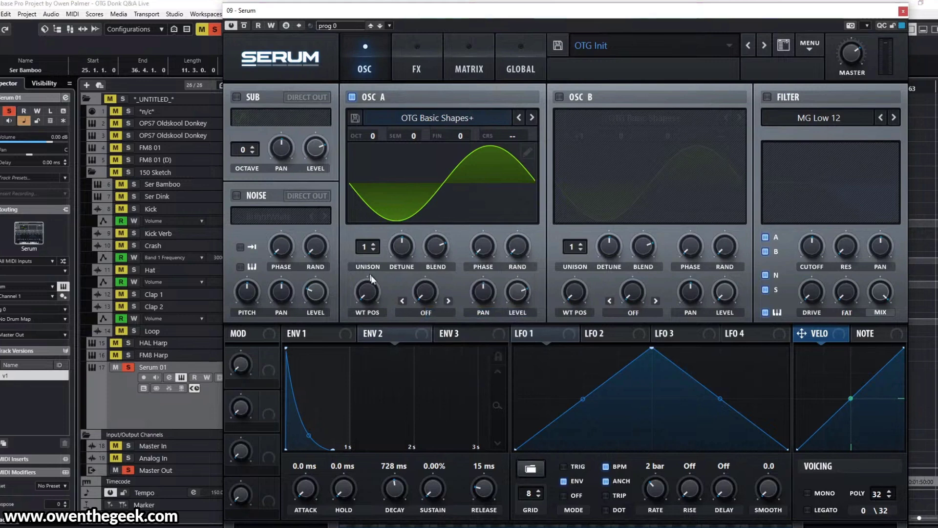
drag(370, 275, 391, 273)
drag(519, 333, 364, 289)
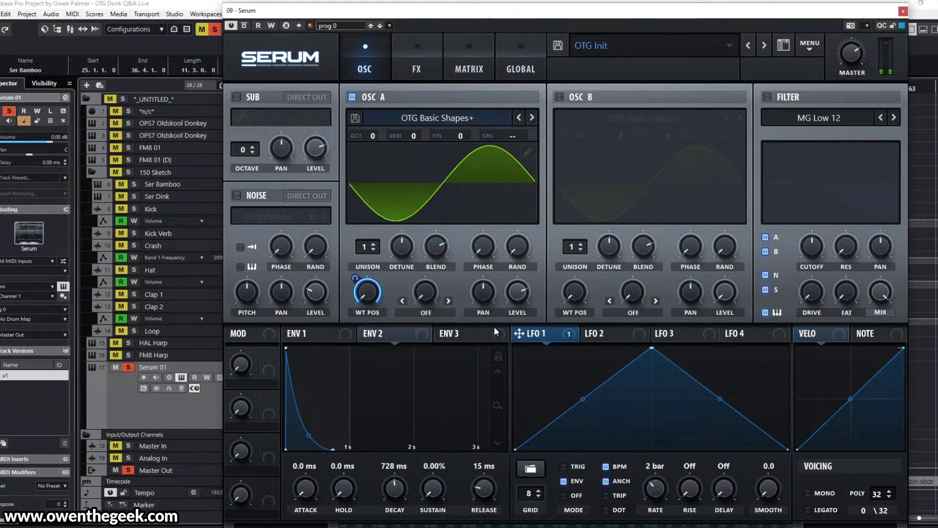
- Replace LFO 1 with envelope 2 as the modulator of oscillator A's wavetable position and reduce the modulation amount
right_click(362, 294)
click(393, 313)
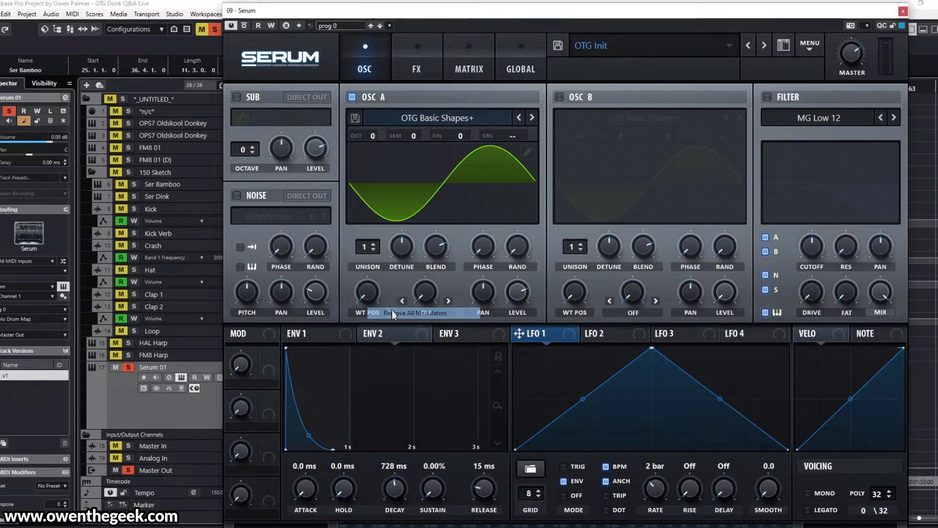
drag(366, 333, 366, 289)
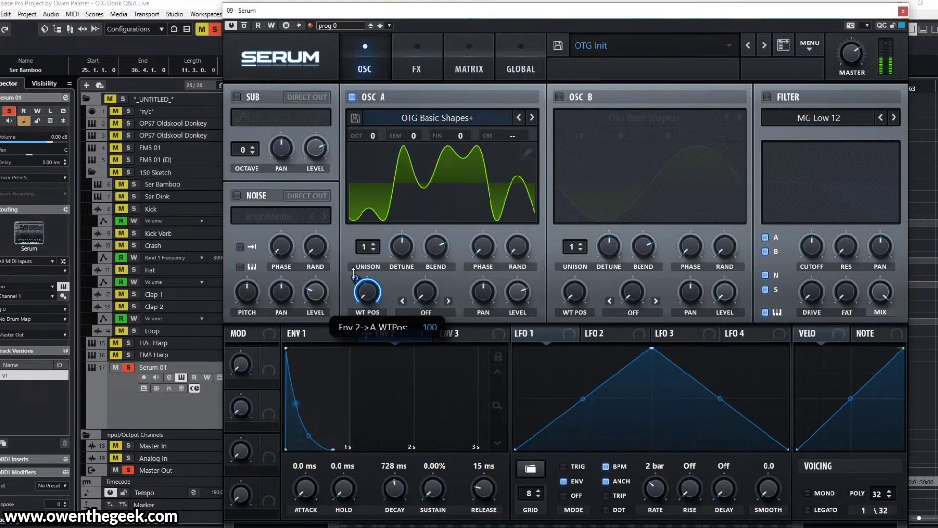
drag(354, 276, 348, 293)
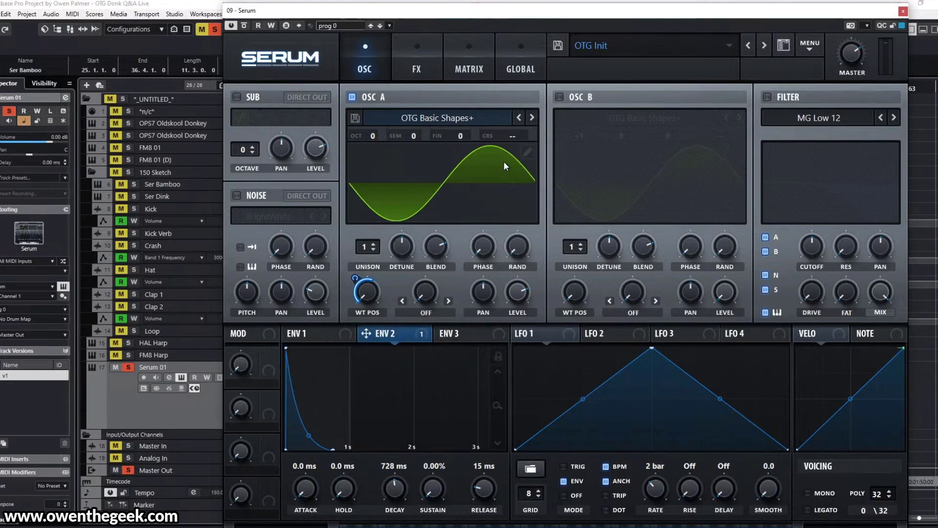
- Open oscillator A's wavetable editor and examine its waveform and harmonics through frame 256
click(527, 153)
drag(251, 441, 286, 382)
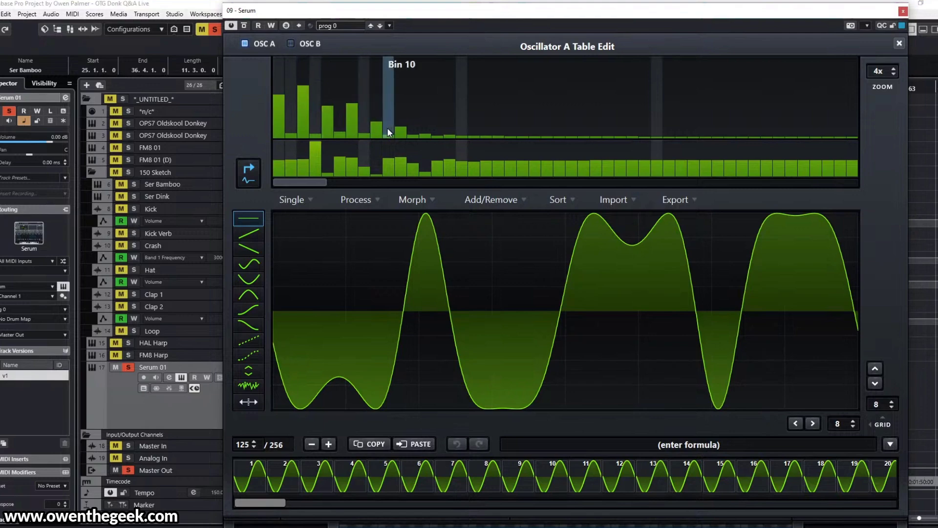
drag(249, 451, 280, 358)
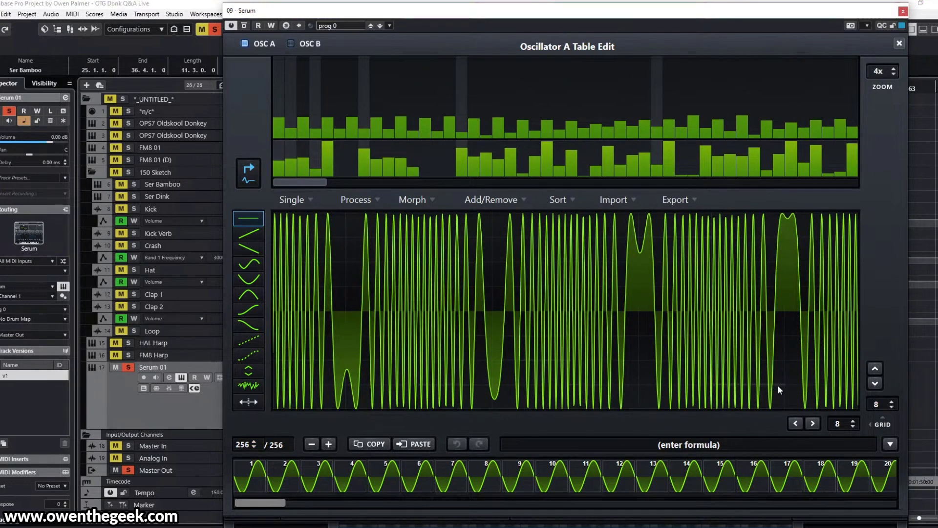
- Process all of oscillator A's wavetable frames with the Proc:Squarify formula and try its wavetable position back on the oscillator page
click(891, 444)
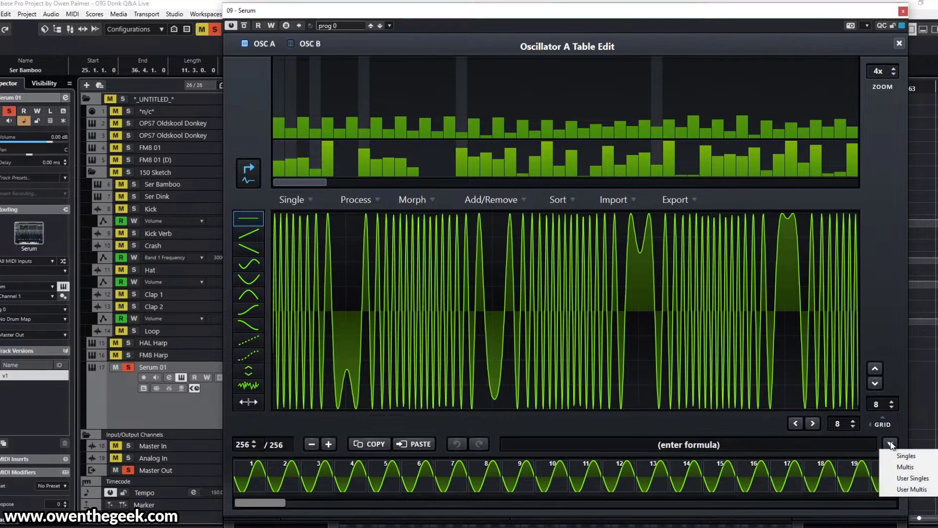
mouse_move(902, 468)
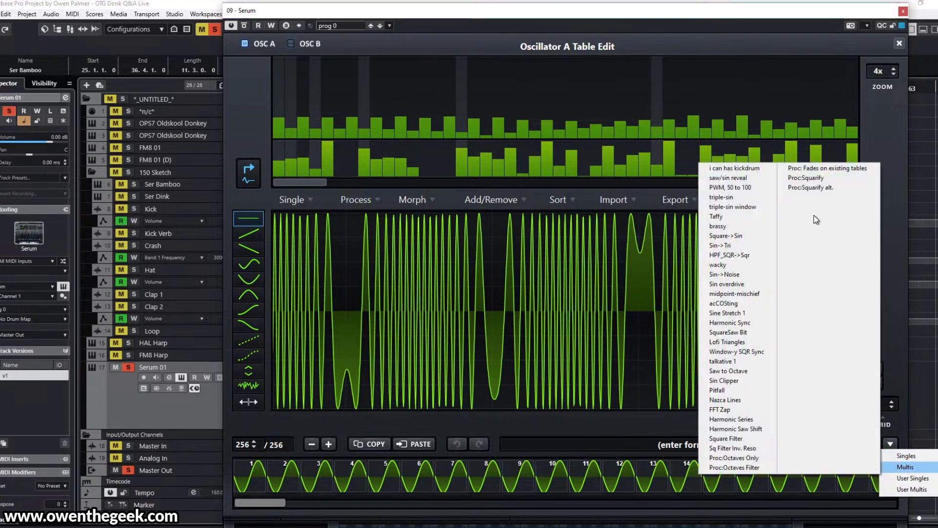
click(821, 178)
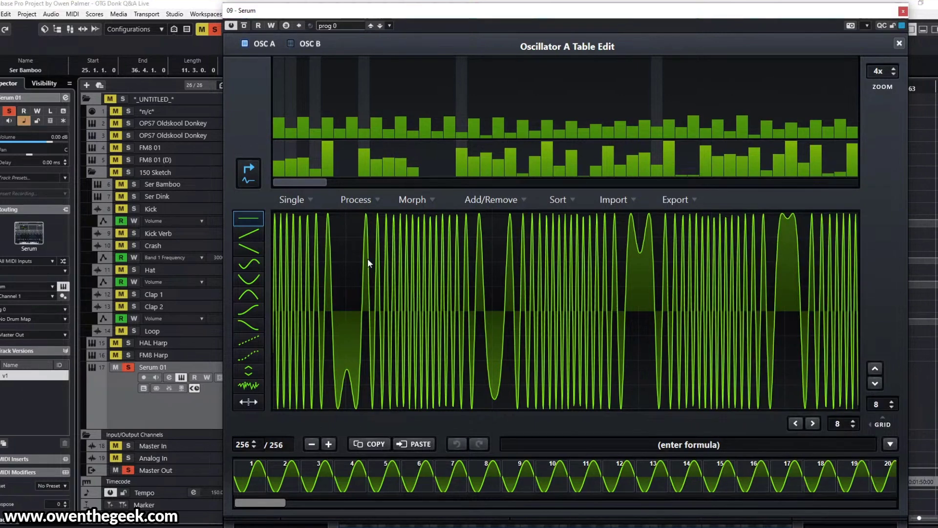
drag(238, 445, 687, 200)
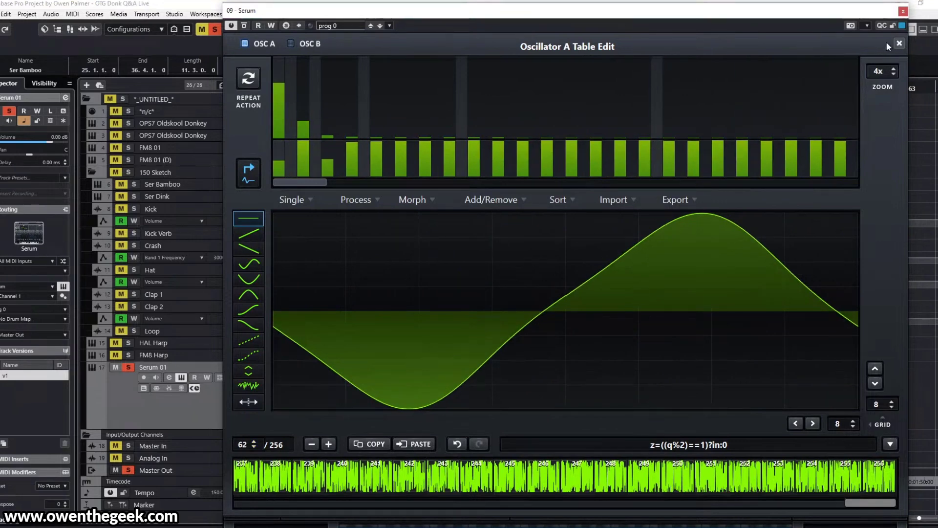
click(899, 44)
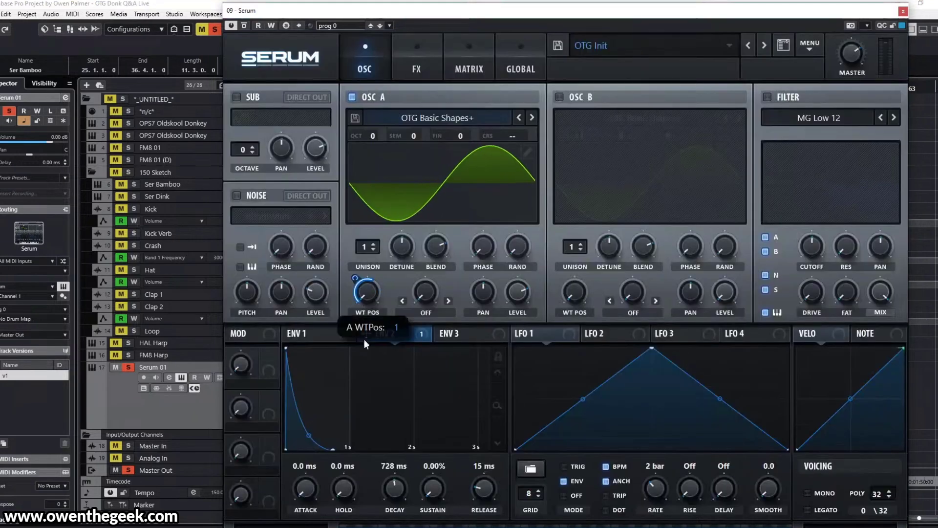
drag(363, 293, 367, 274)
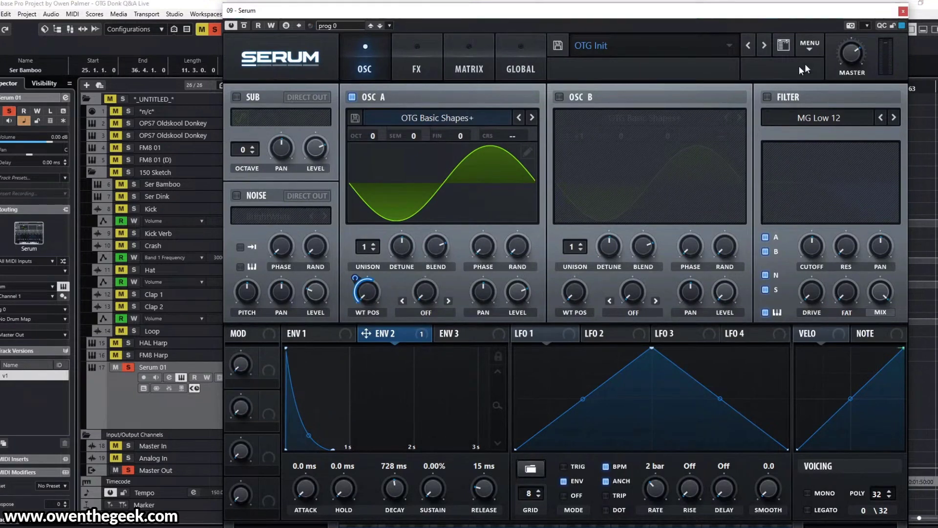
- Close the synth window, unsolo the Serum 01 track and remove that track from the project
click(903, 11)
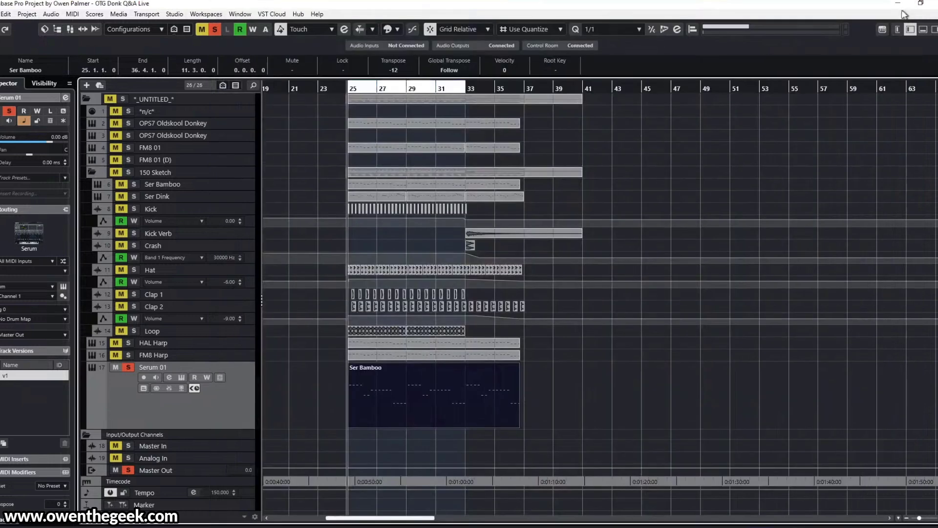
click(127, 367)
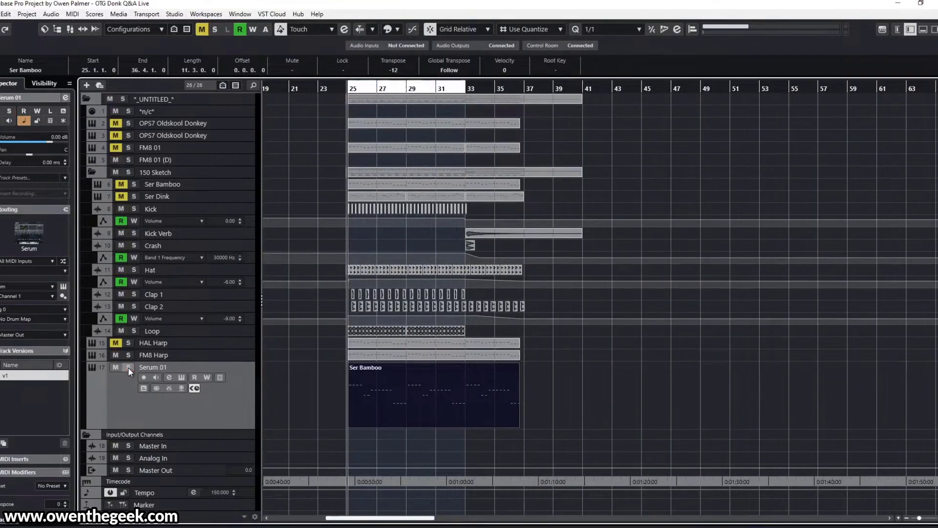
click(195, 394)
right_click(194, 395)
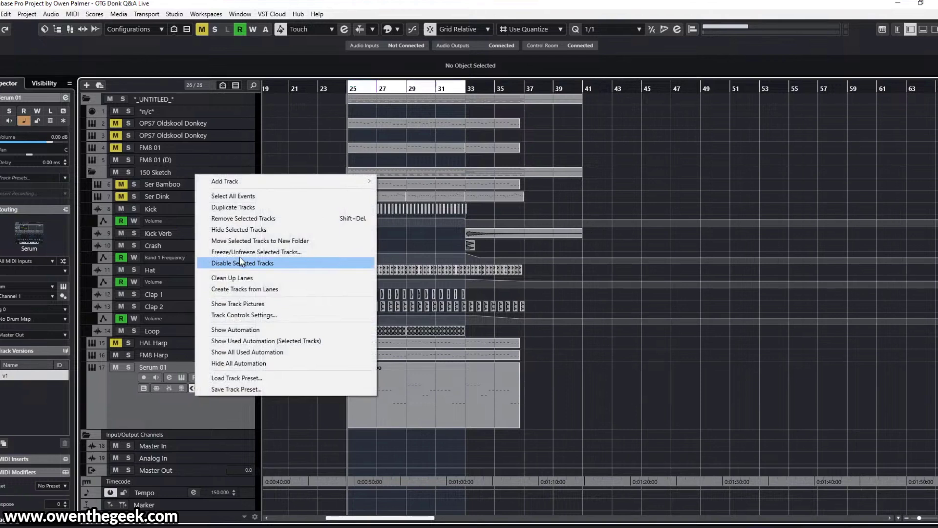
click(248, 217)
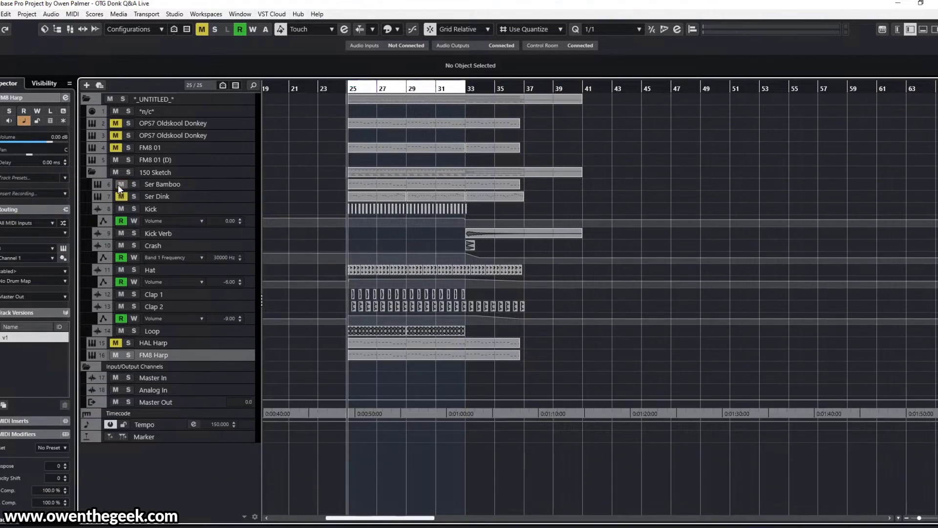
- Play the sketch with the Ser Bamboo track unmuted, open that track's Serum instrument and solo it
key(Down)
key(space)
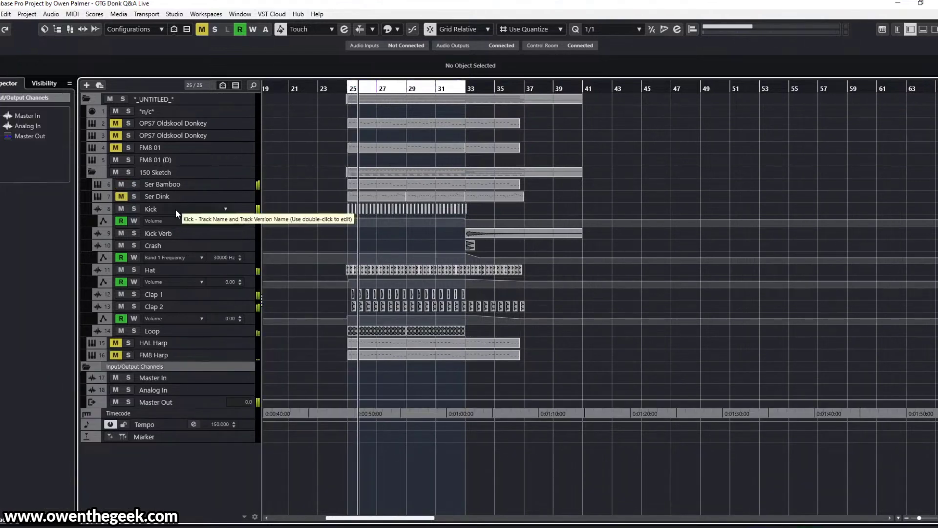
click(195, 184)
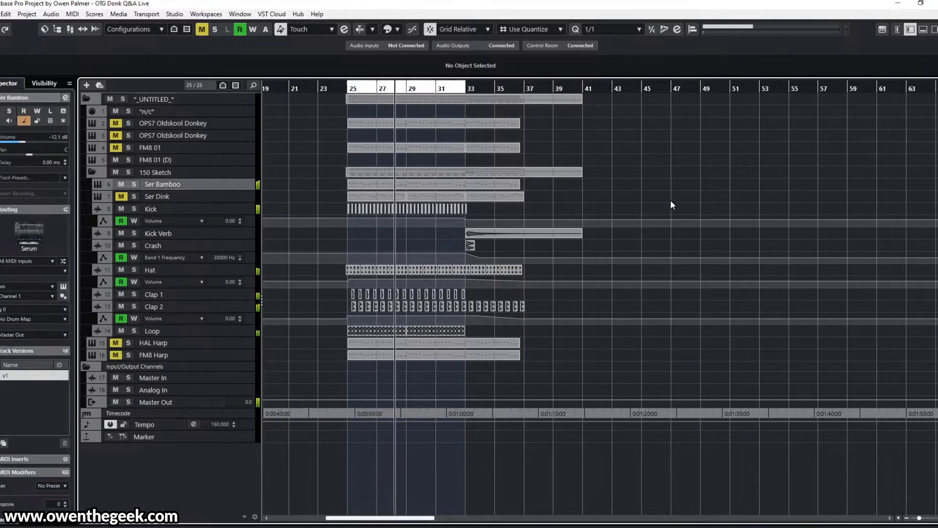
key(e)
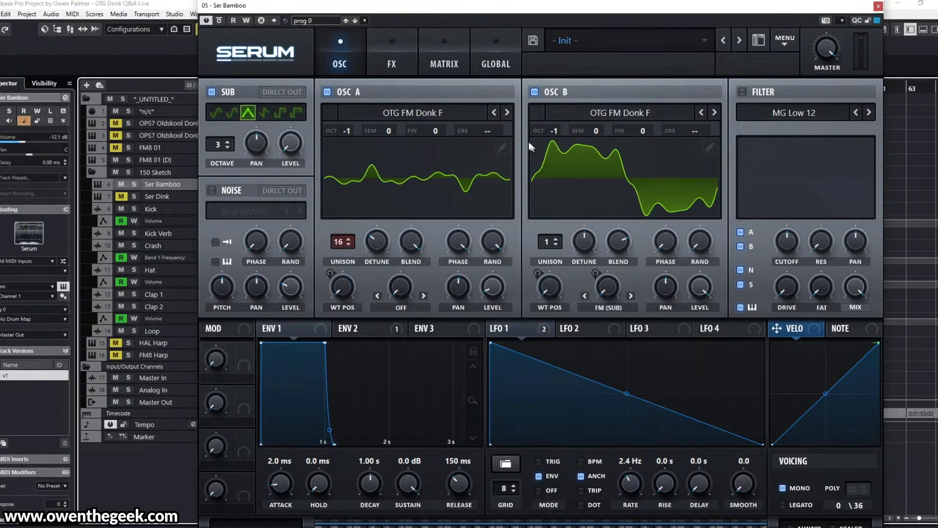
key(s)
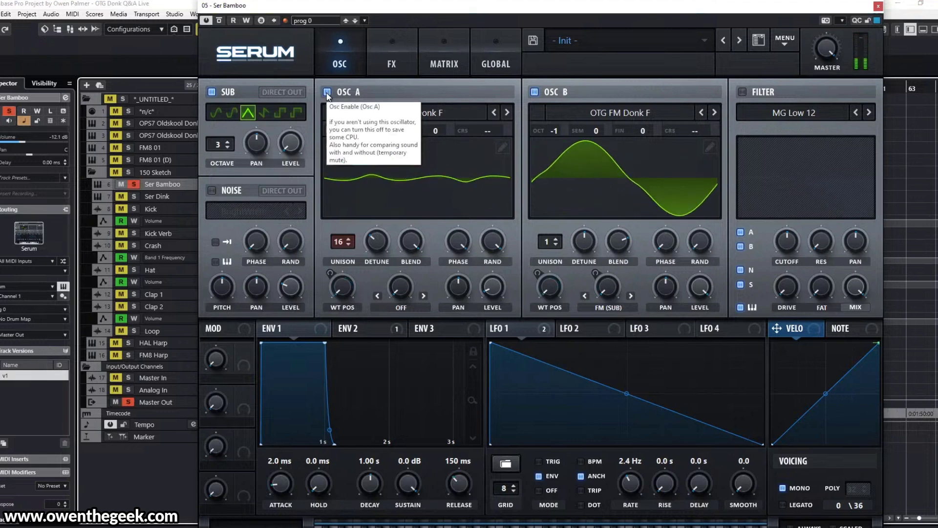
- Disable oscillator A and compare the remaining sound with the sub oscillator off and on
click(327, 93)
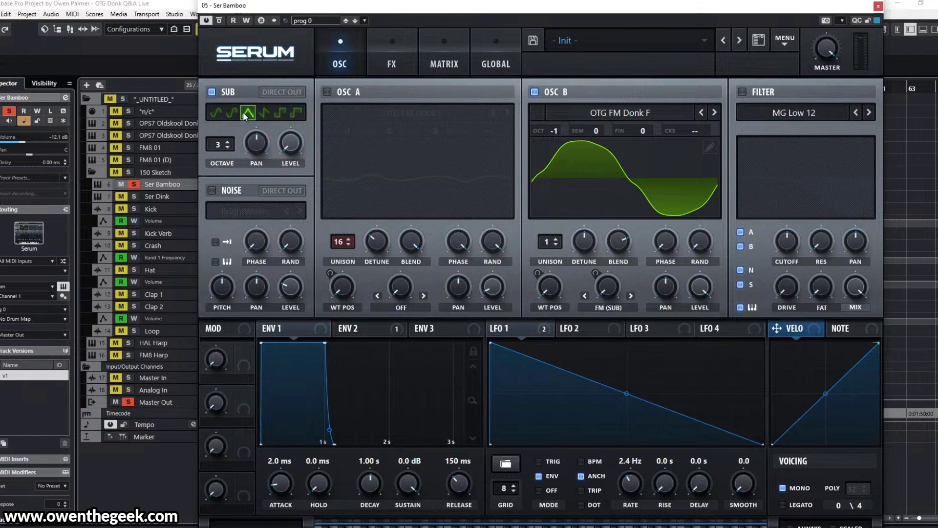
click(212, 92)
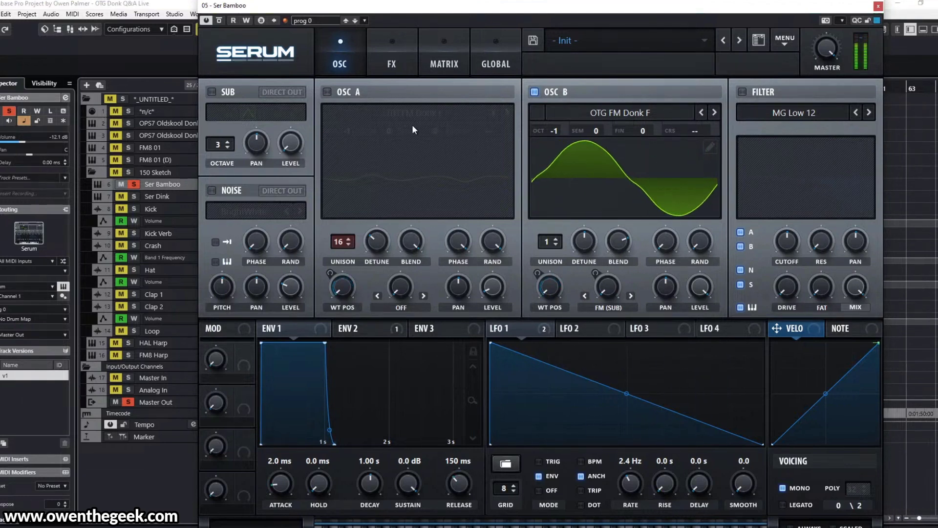
click(215, 92)
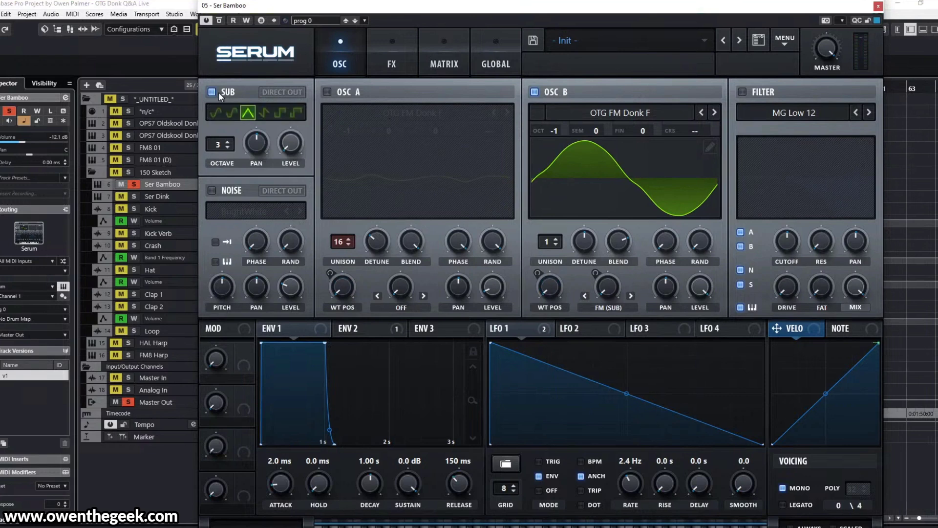
- Show envelope 2 and audition other sub oscillator waveforms as the FM source, returning to the triangle
click(374, 328)
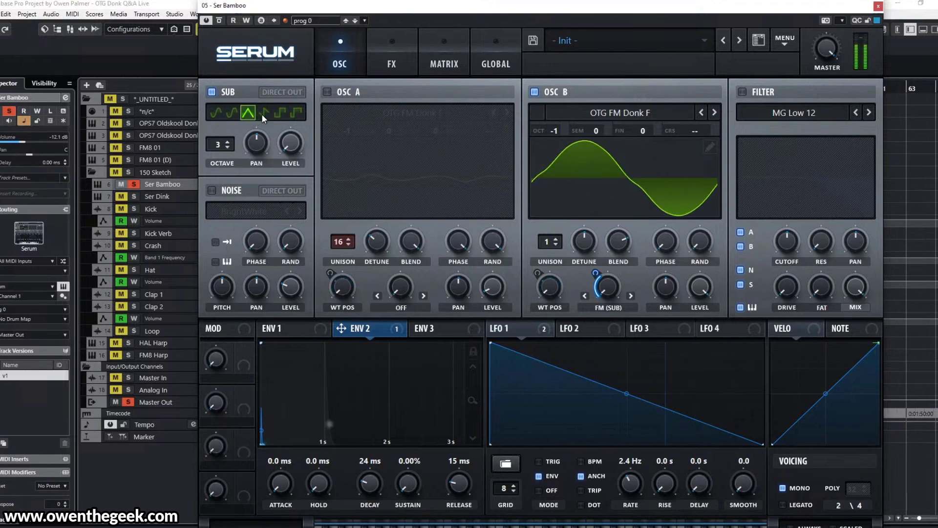
click(296, 112)
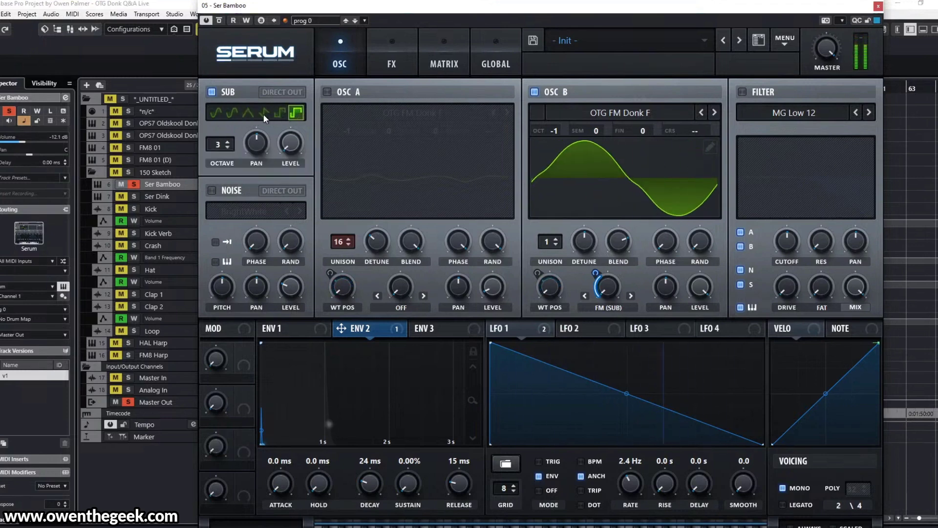
click(246, 112)
click(234, 112)
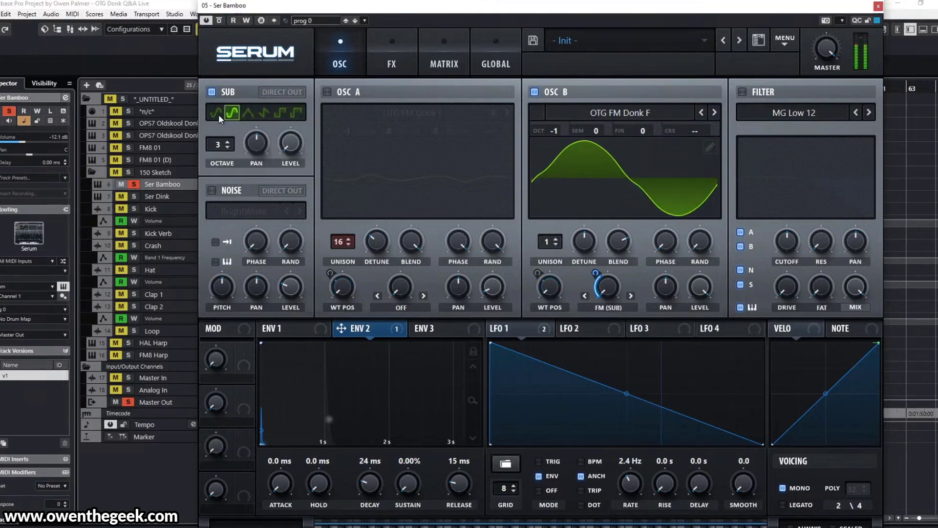
click(253, 113)
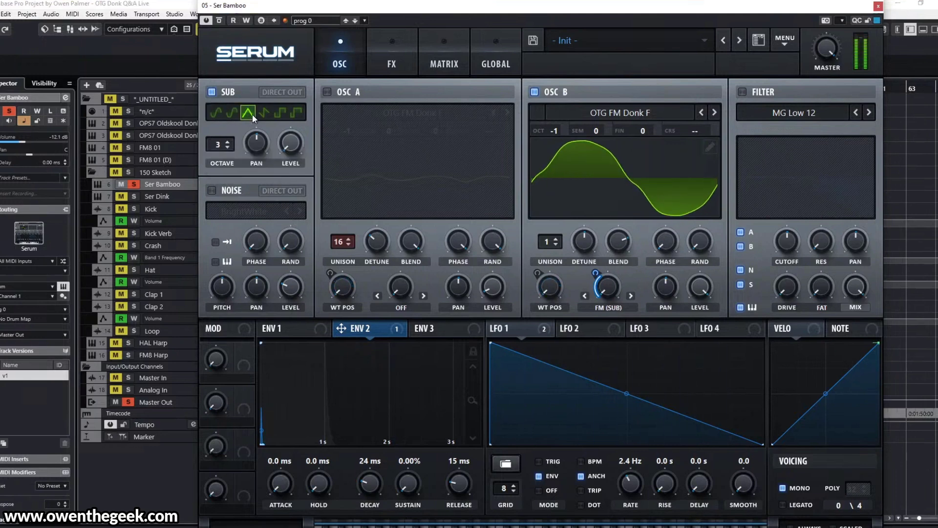
- Isolate oscillator A by enabling it and disabling oscillator B, checking its wavetable in the editor
click(327, 91)
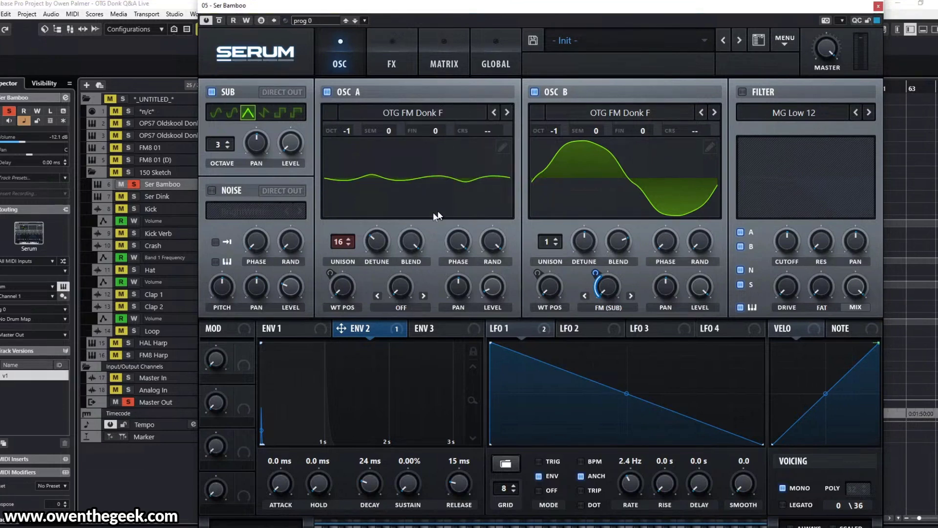
click(505, 147)
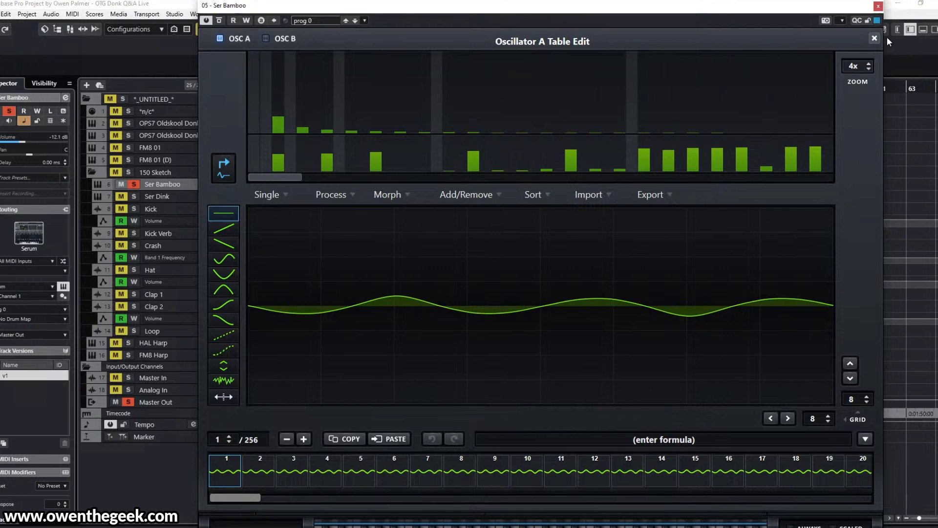
click(874, 38)
click(535, 92)
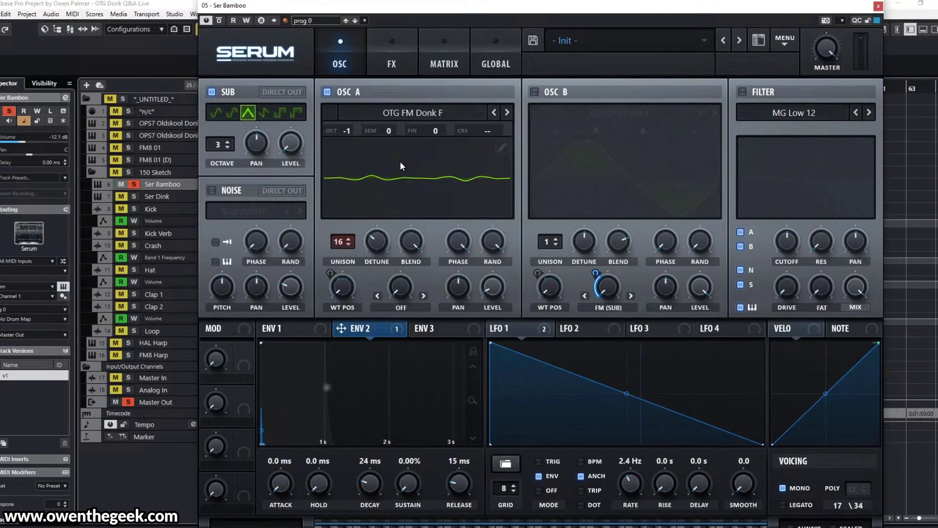
- Examine the isolated oscillator A's frequency spectrum in the Ser Bamboo channel's equalizer and return to the synth
key(e)
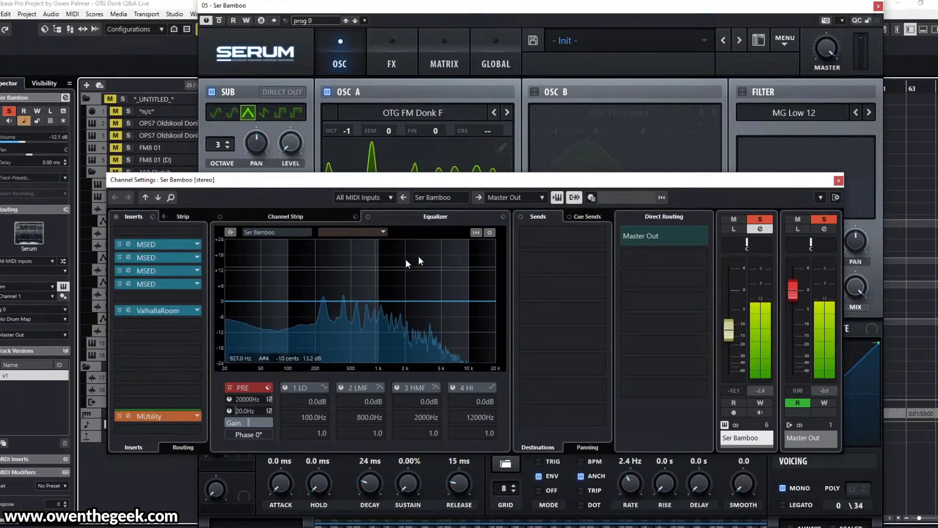
click(664, 12)
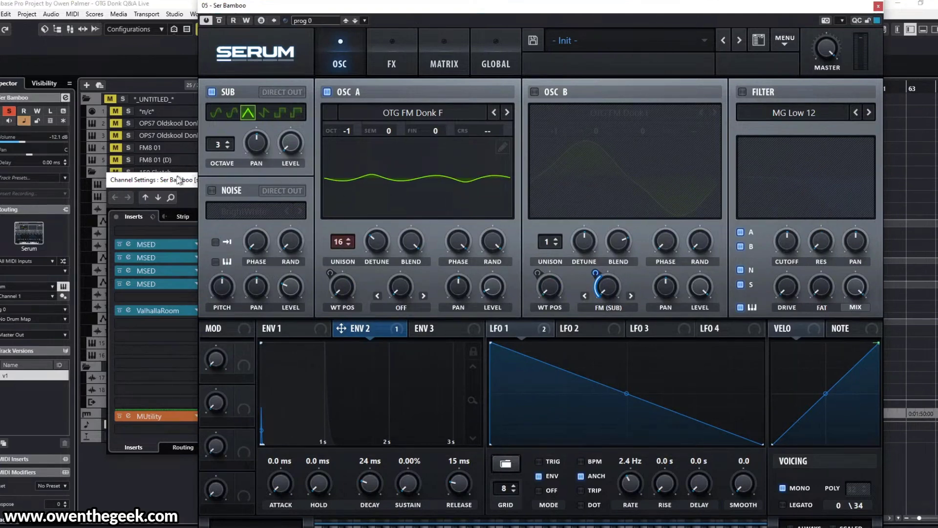
click(491, 242)
click(175, 181)
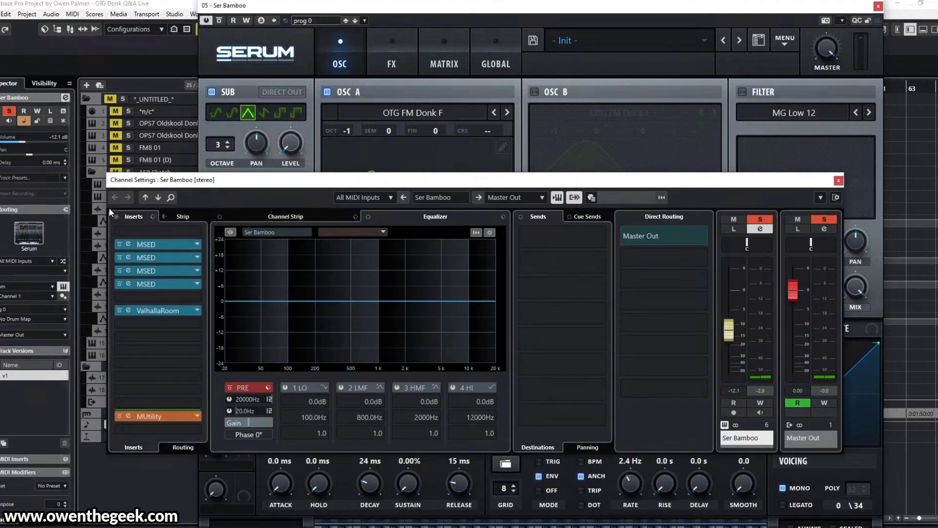
click(571, 64)
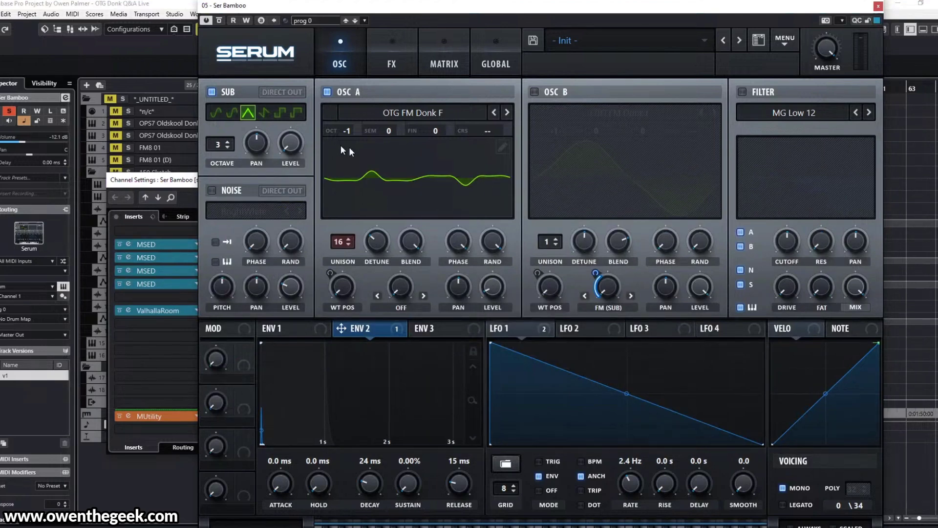
- Enable oscillator B, try sub-oscillator FM modulated by envelope 2 on oscillator A, and set oscillator A's warp mode back to Off
click(533, 92)
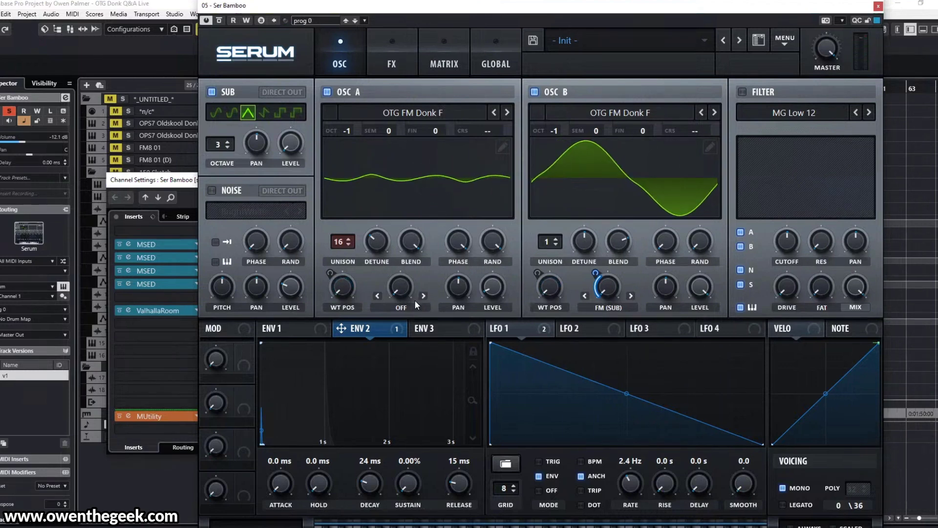
click(401, 307)
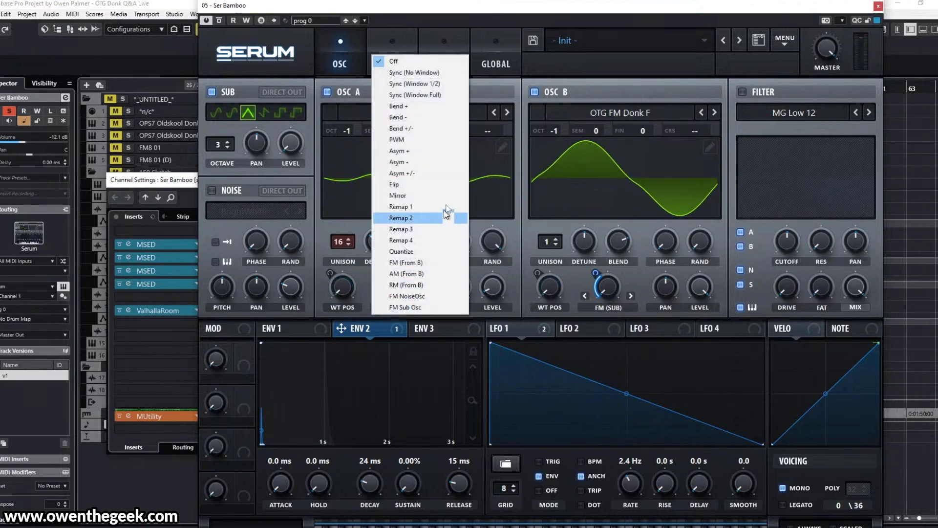
click(415, 304)
mouse_move(398, 291)
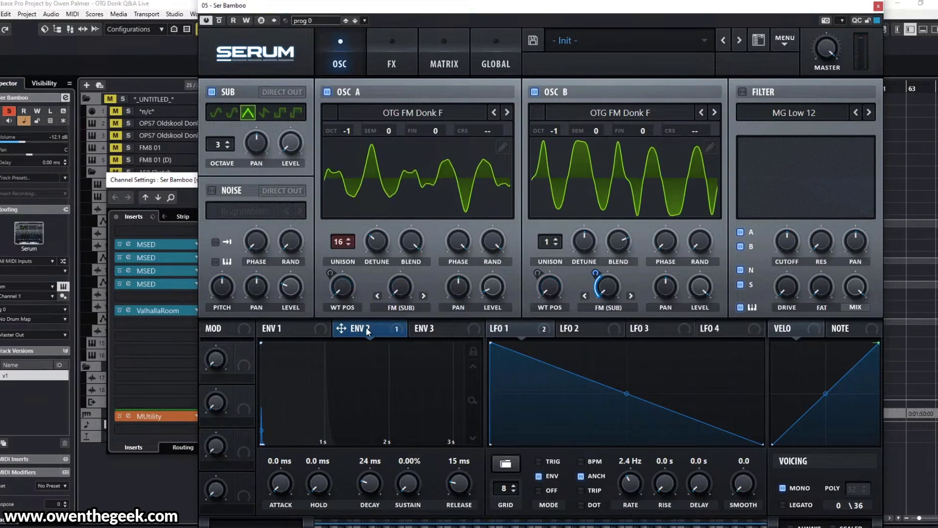
drag(368, 332, 398, 272)
mouse_move(386, 309)
mouse_down()
mouse_move(385, 326)
mouse_move(386, 288)
mouse_move(386, 307)
mouse_move(390, 295)
mouse_up()
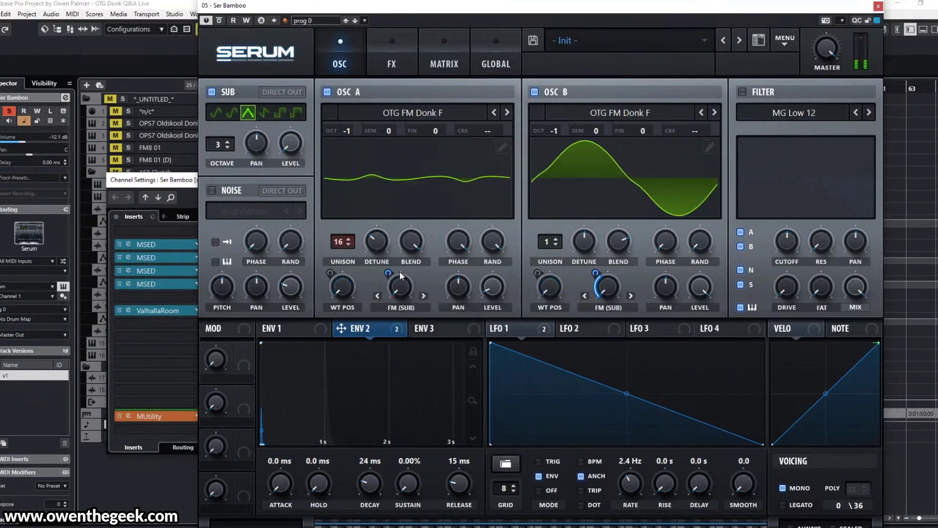
click(398, 307)
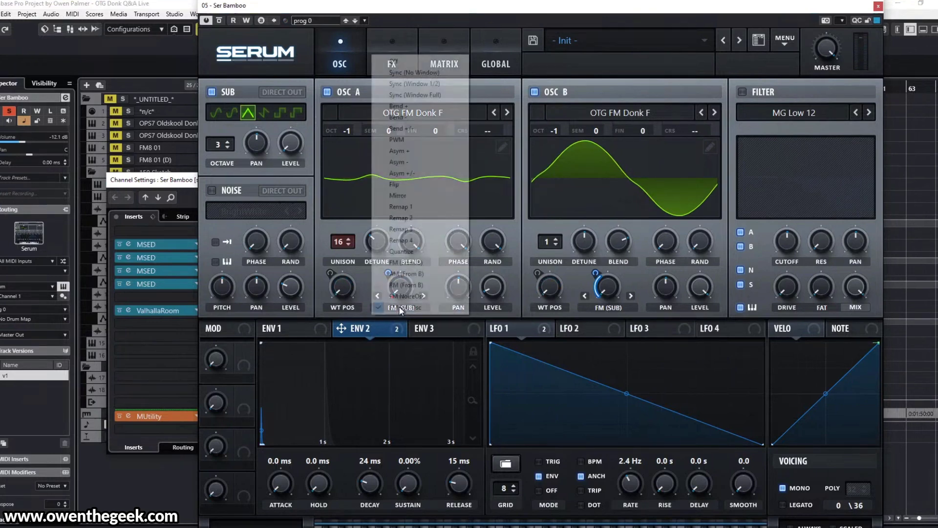
click(408, 62)
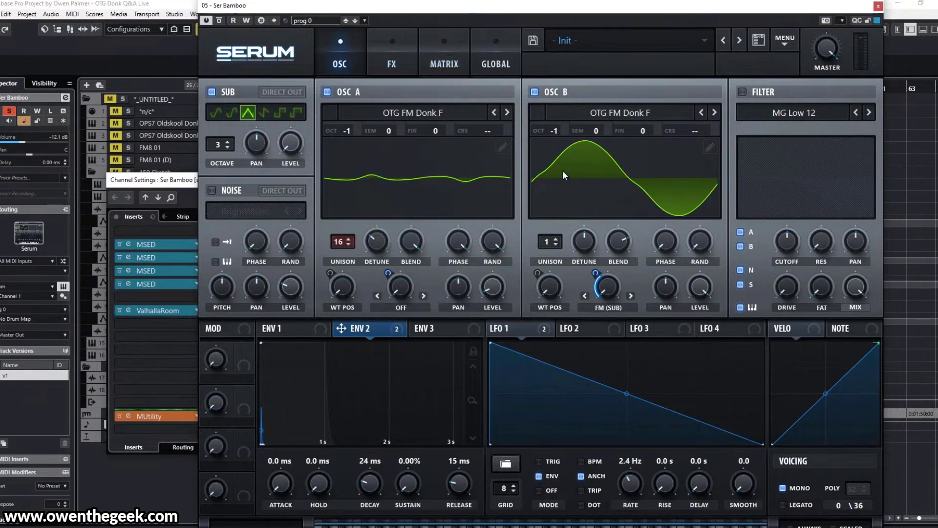
- Review the ValhallaRoom reverb's early and late settings on the Ser Bamboo channel while the track plays
click(878, 6)
click(164, 312)
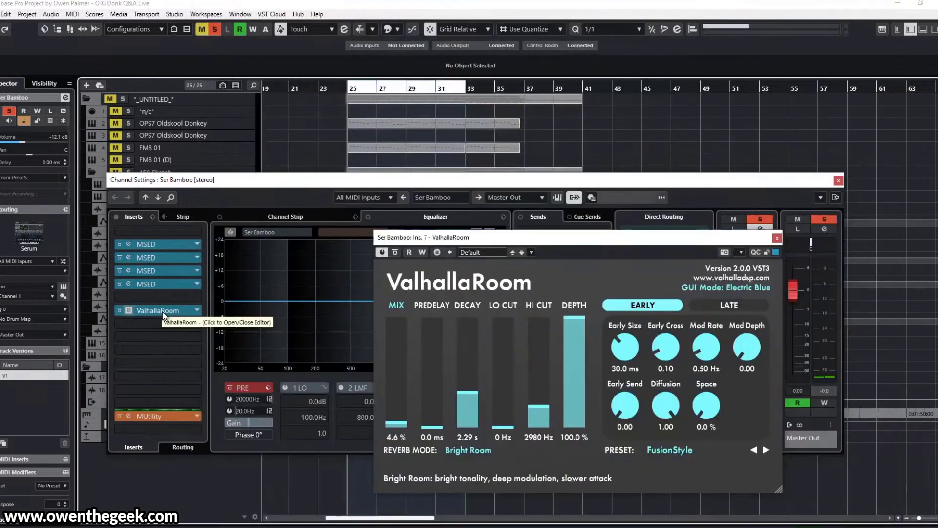
key(space)
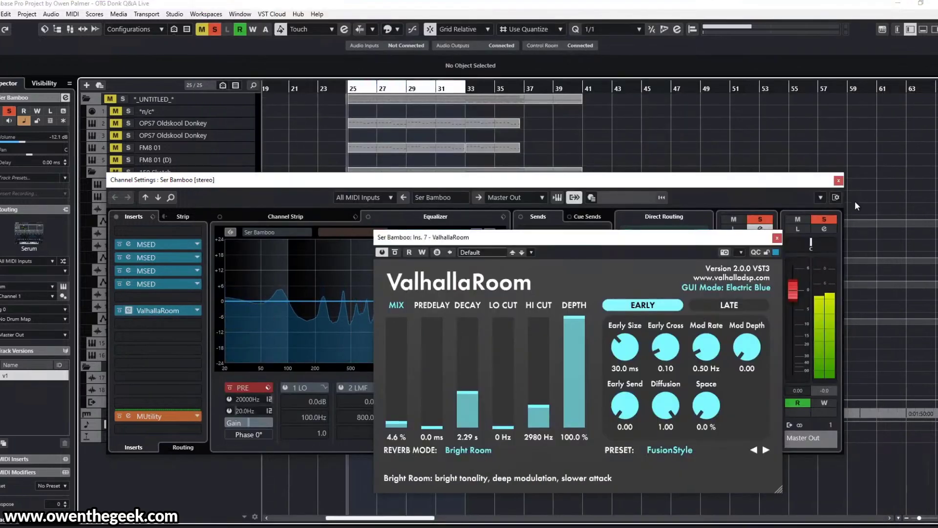
click(709, 306)
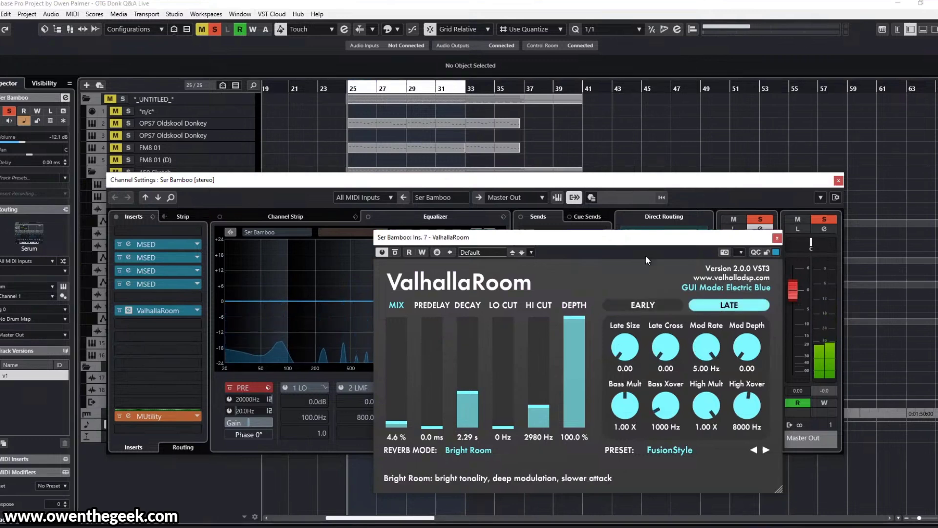
click(778, 238)
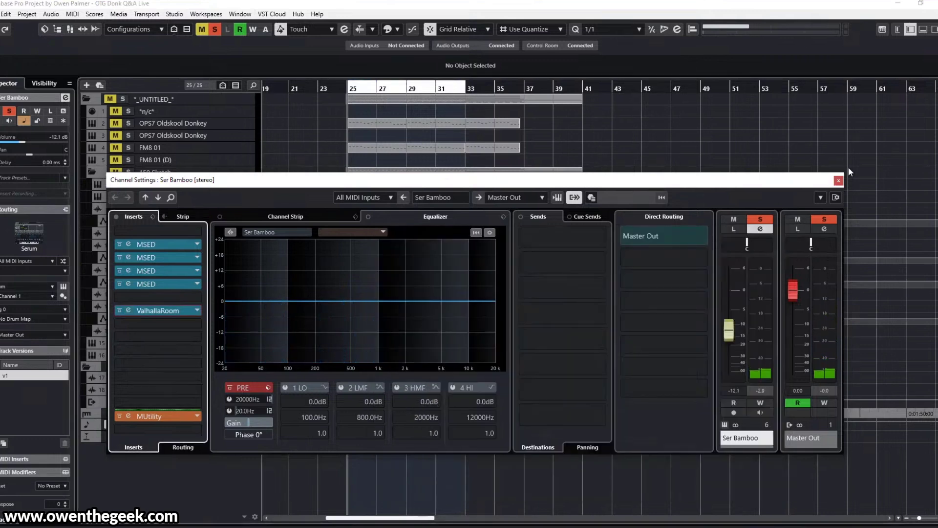
- Close the channel settings, unsolo Ser Bamboo and play the loop with the full 150 Sketch mix
click(838, 180)
key(s)
key(space)
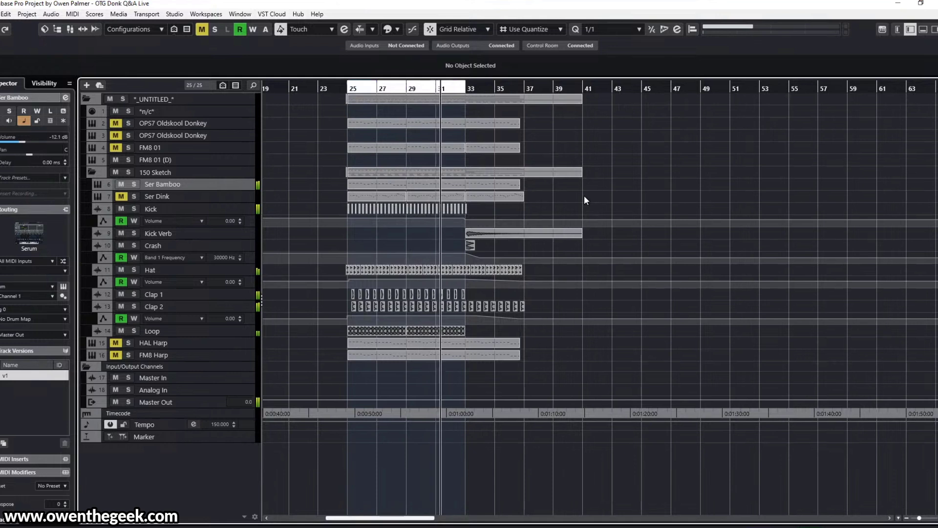
key(space)
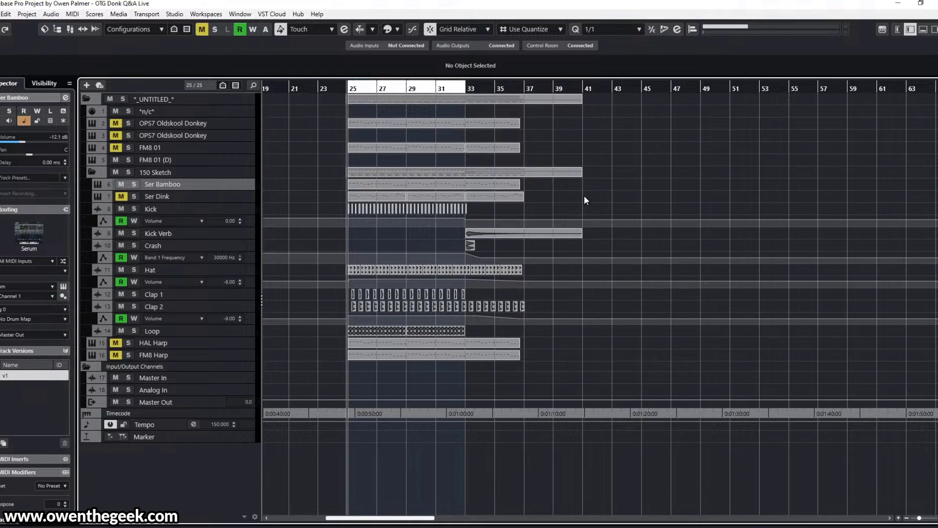
- Compare the playing mix with Ser Dink muted and unmuted, leaving the track unmuted
key(space)
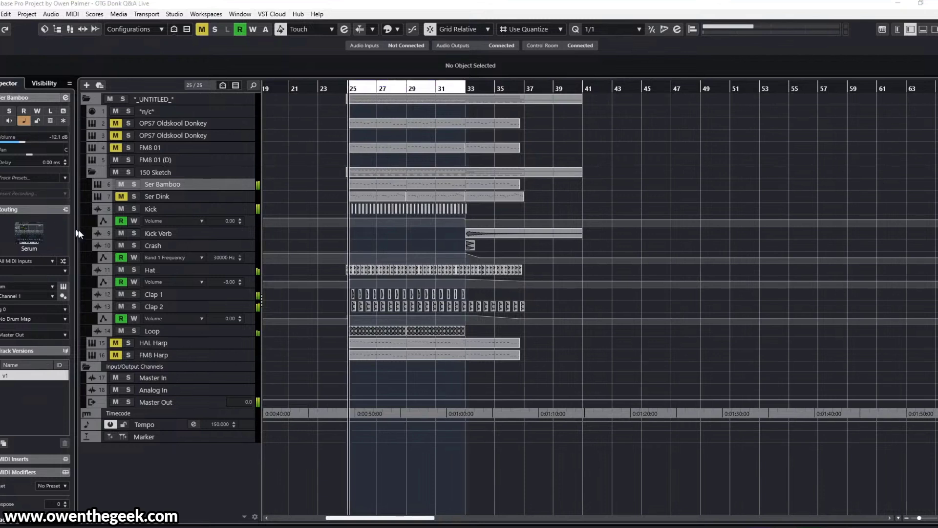
click(120, 195)
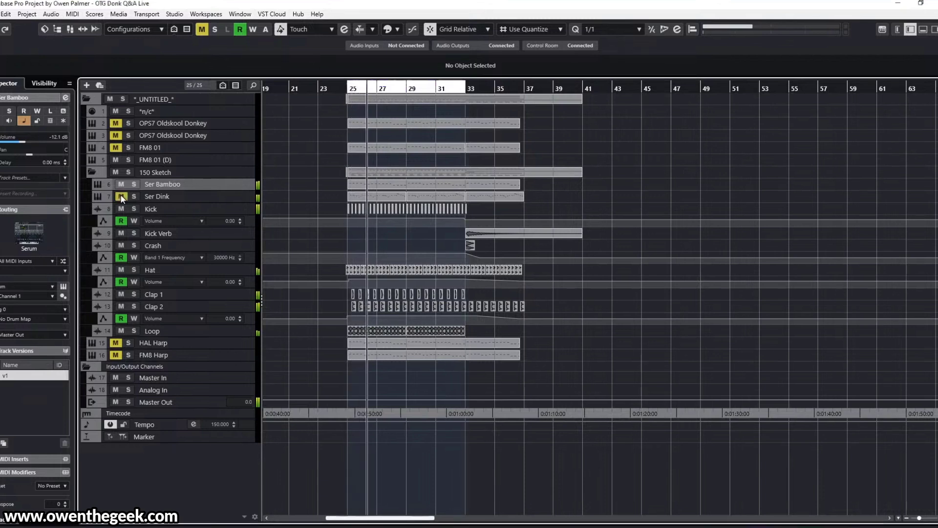
click(121, 196)
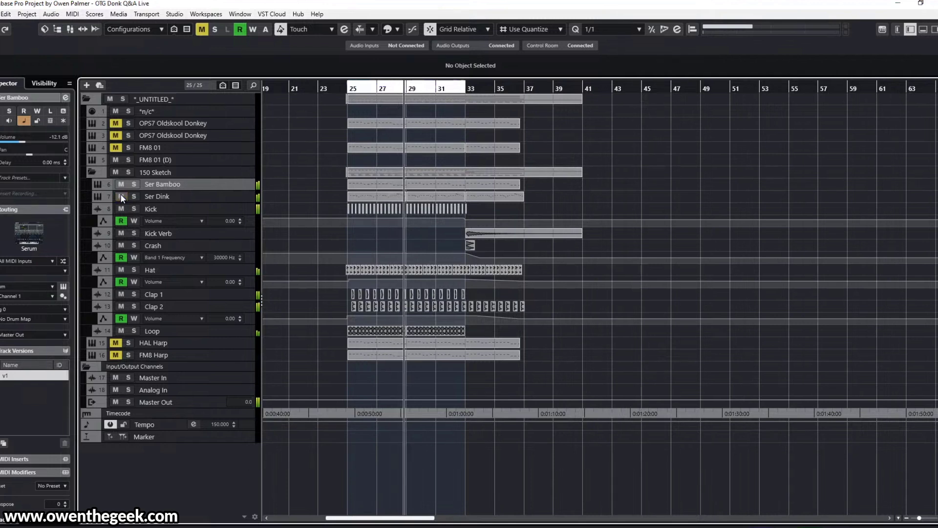
click(122, 196)
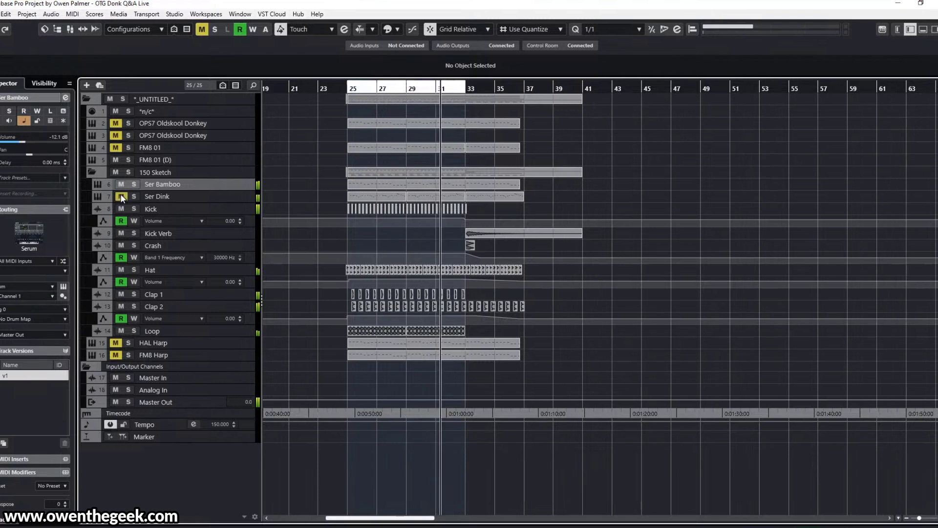
click(121, 196)
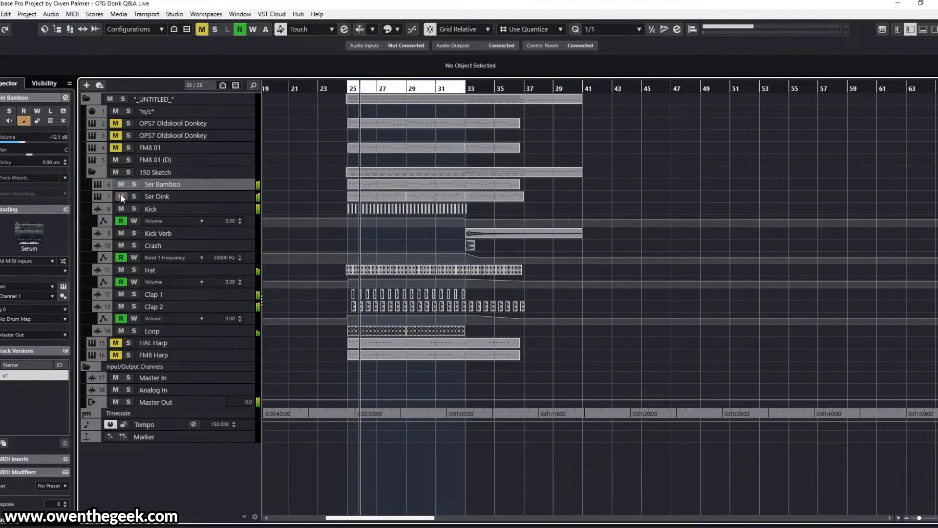
- Sweep the Ser Dink synth's filter cutoff during playback, switch the filter to Band 12 and leave the cutoff at about 1126 Hz
click(175, 196)
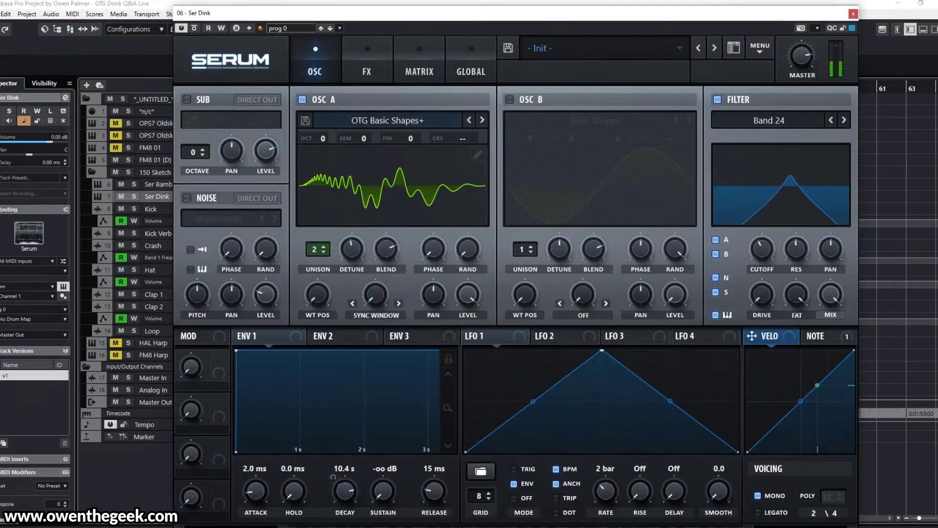
drag(762, 250, 765, 244)
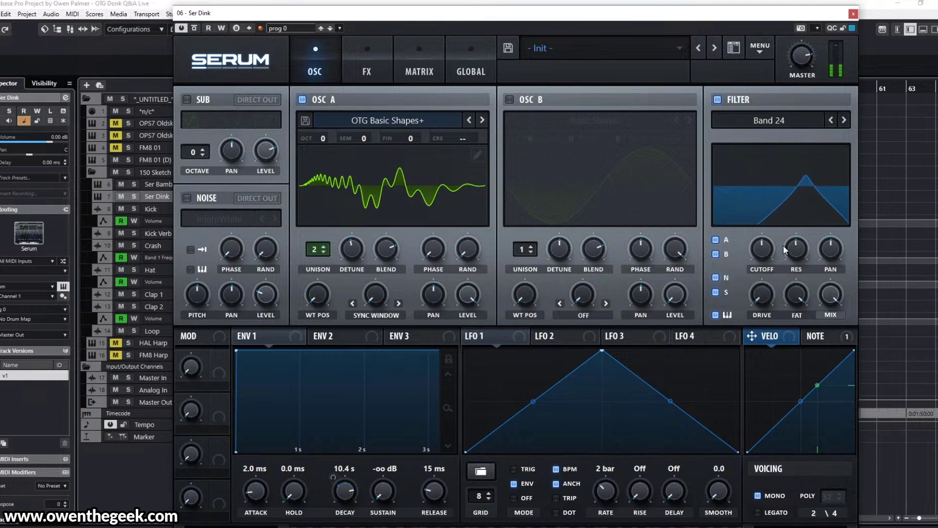
mouse_move(763, 253)
mouse_down()
mouse_move(761, 266)
mouse_move(762, 257)
mouse_up()
click(831, 119)
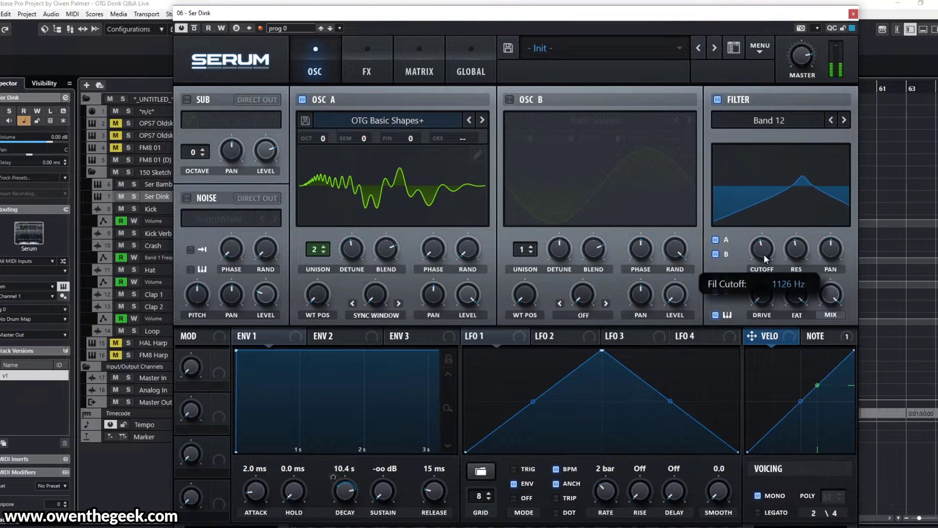
drag(763, 254, 764, 254)
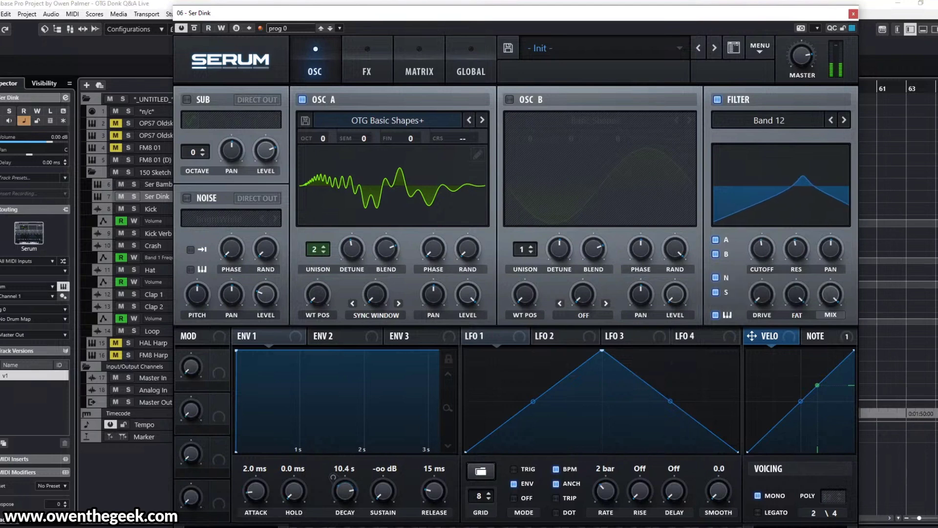
click(853, 14)
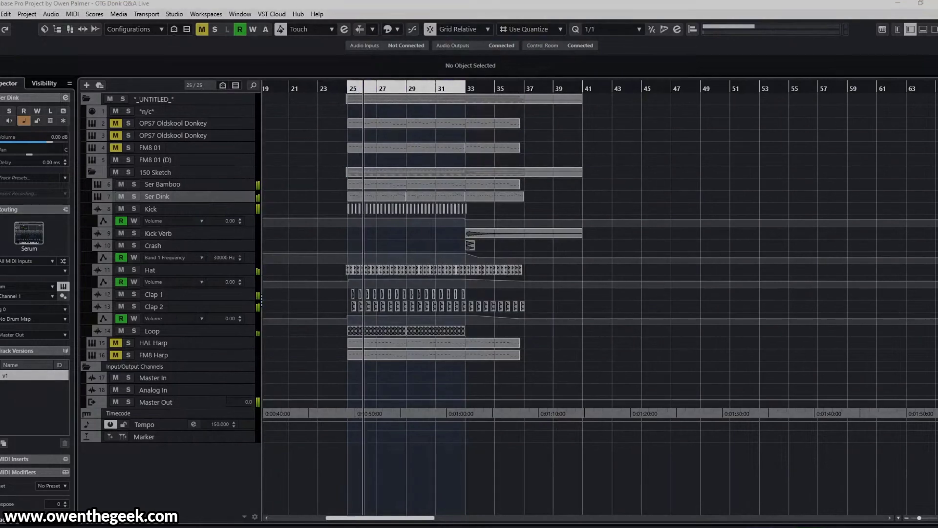